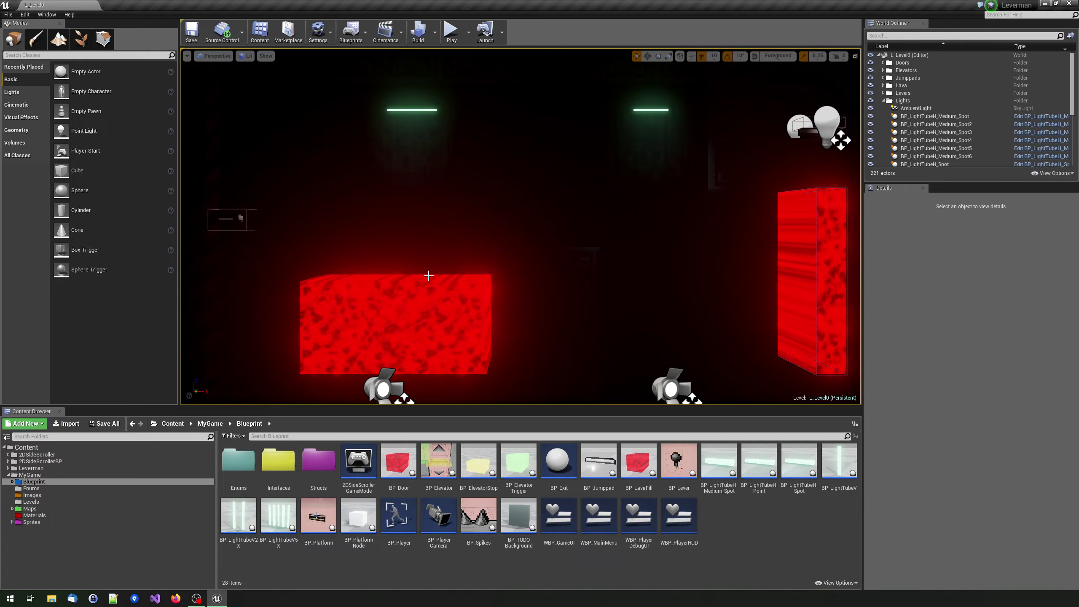
- Survey the Leverman level, then open MSI Afterburner from the taskbar tray overflow
right_drag(528, 234, 527, 192)
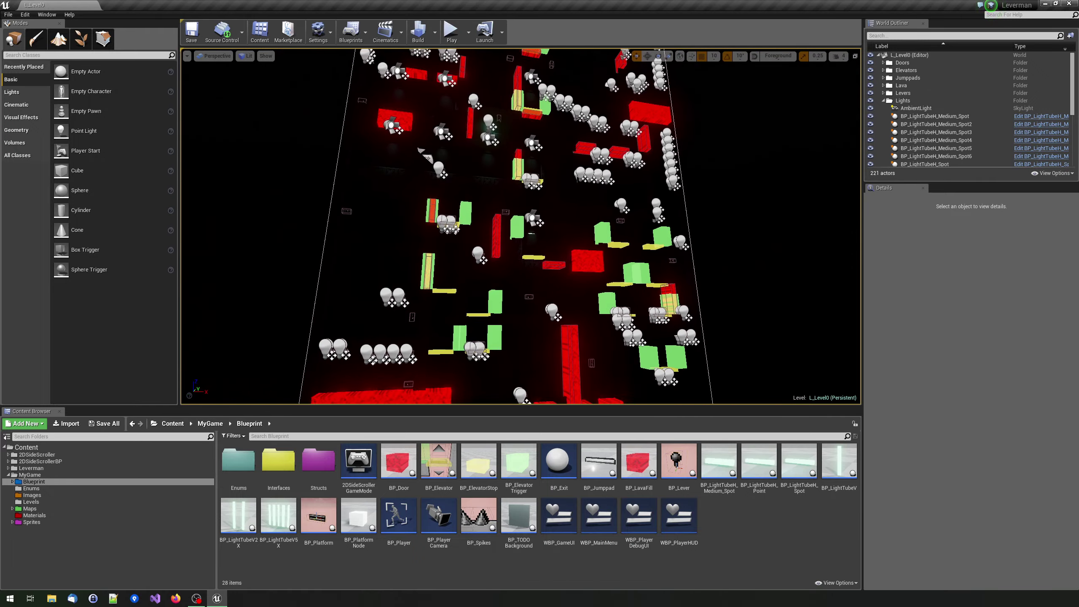
right_drag(739, 373, 738, 373)
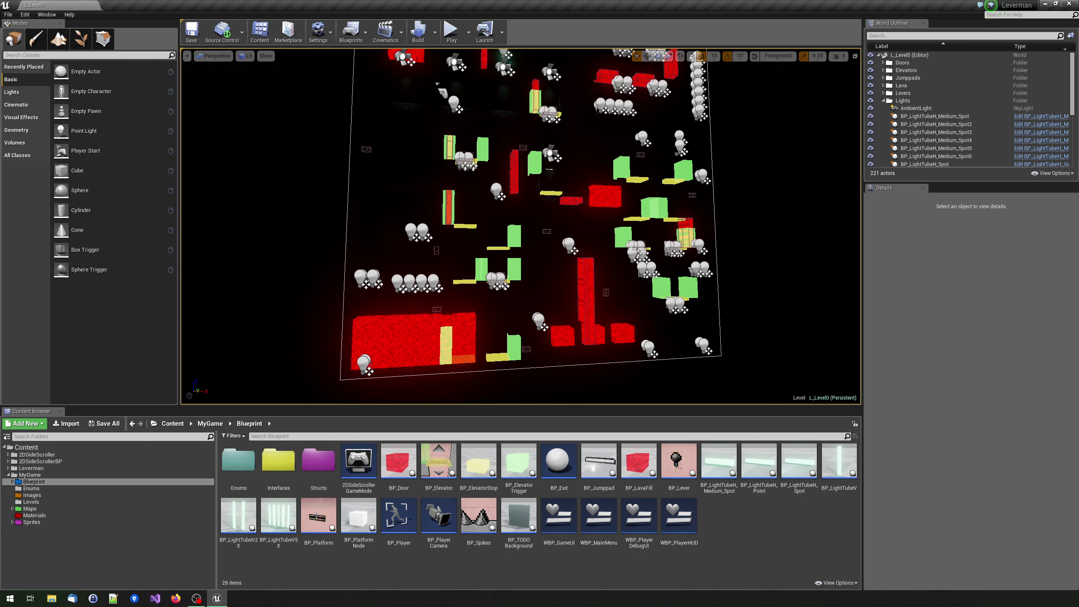
click(1005, 599)
click(1004, 565)
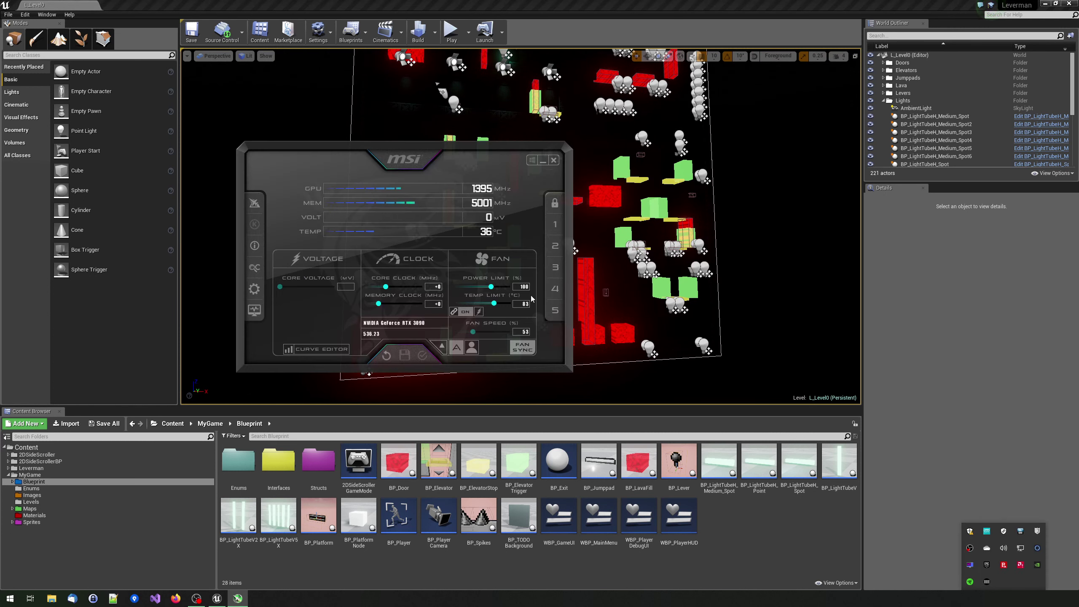
- Apply MSI Afterburner profile 1 (power limit 50, temp limit 71) and close the window
click(555, 232)
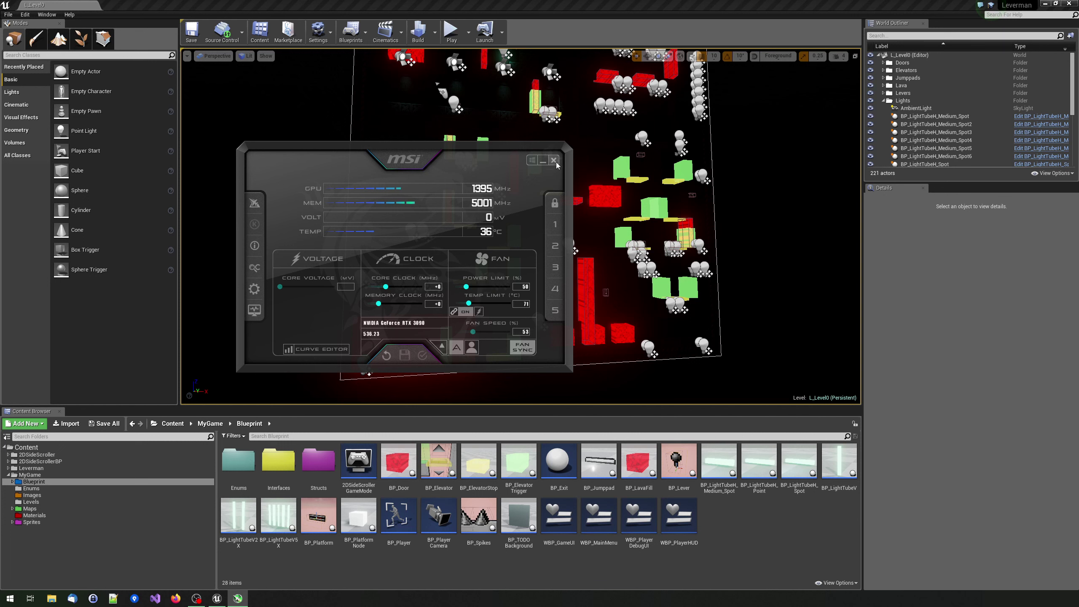
click(554, 160)
right_drag(525, 223, 526, 223)
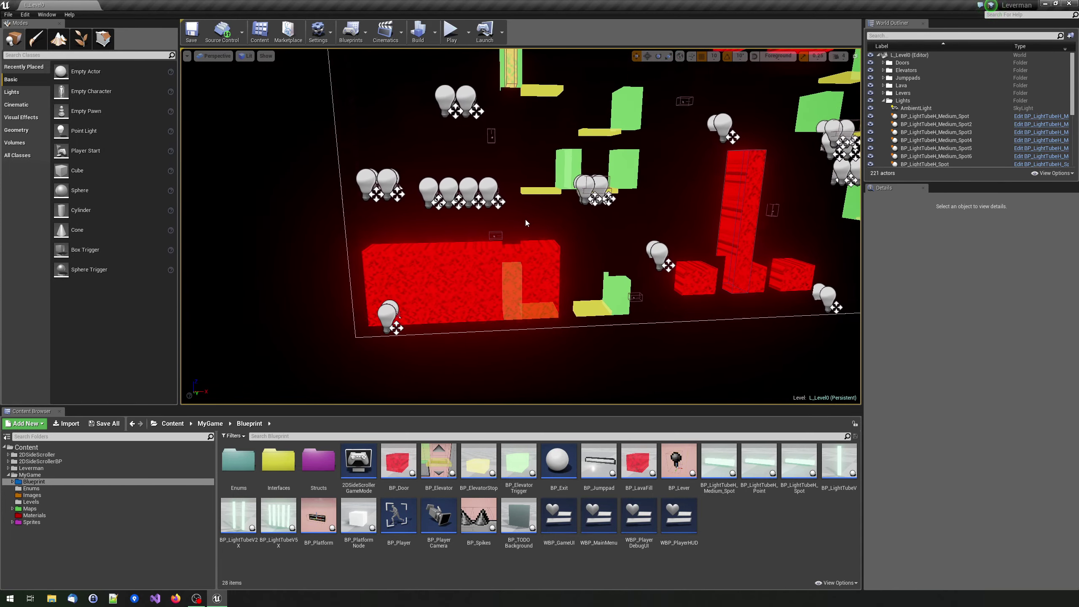
right_drag(491, 229, 492, 229)
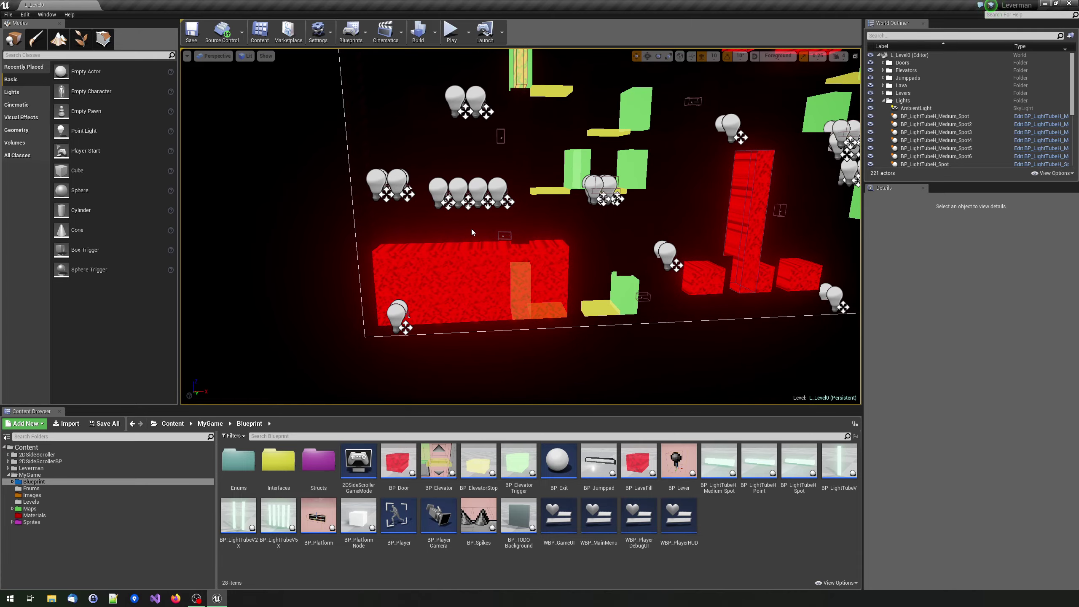
right_drag(469, 233, 471, 260)
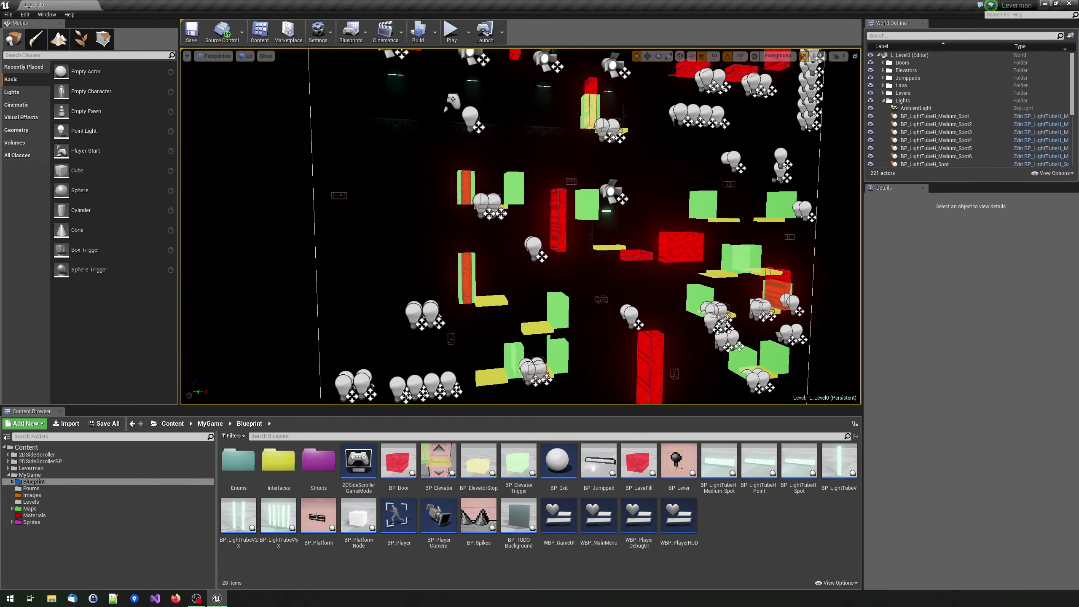
key(alt+p)
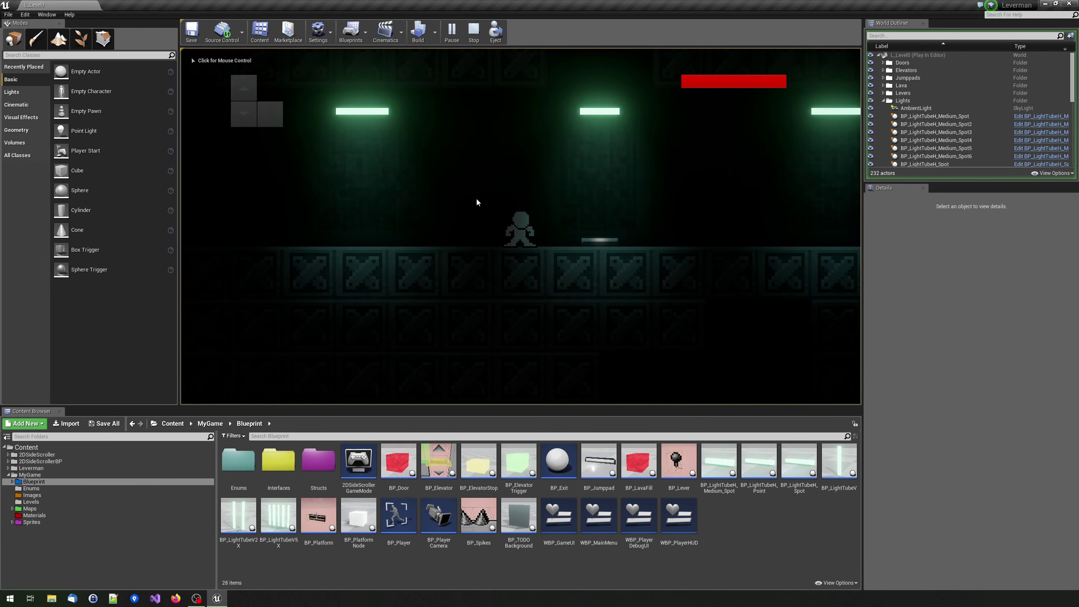
click(477, 200)
key(a)
key(d)
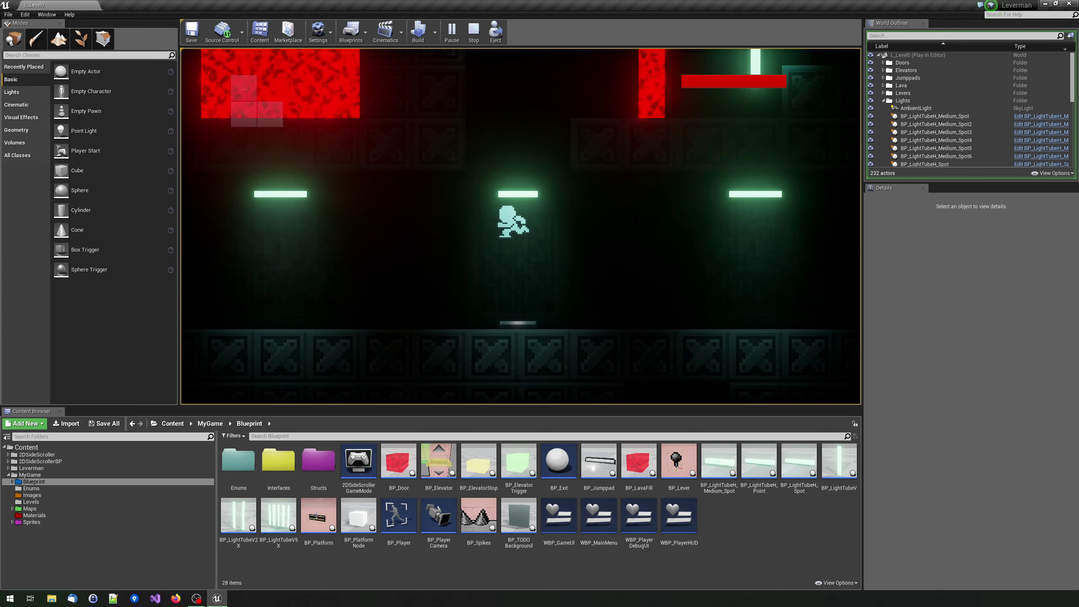
key(a)
key(d)
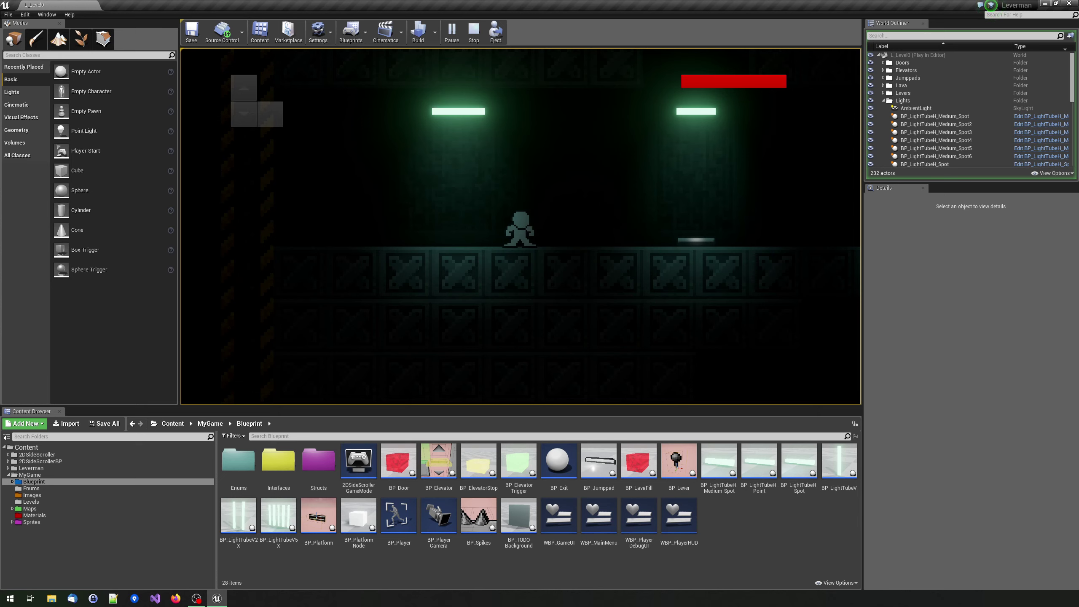
- Stop test play, set the AmbientLight intensity to 3.0, and save the level
key(Escape)
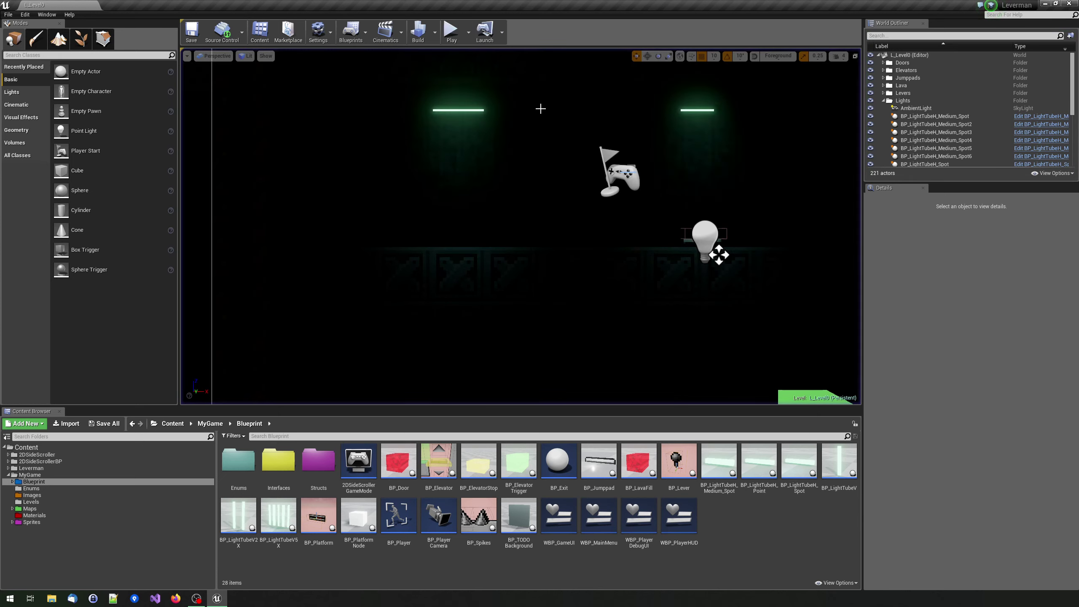
right_drag(527, 190, 483, 168)
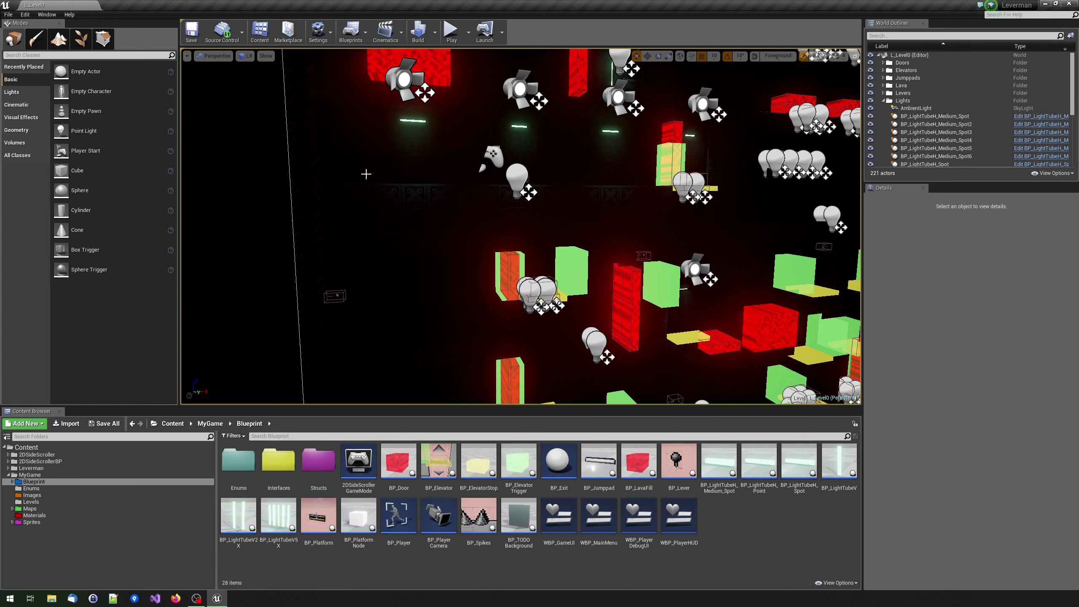
click(916, 108)
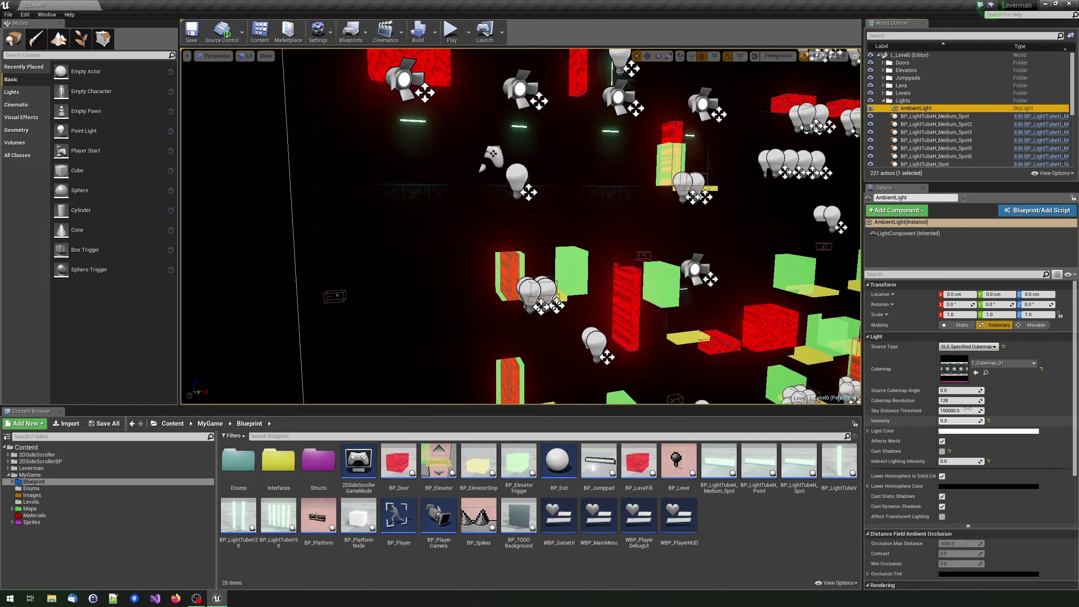
key(Return)
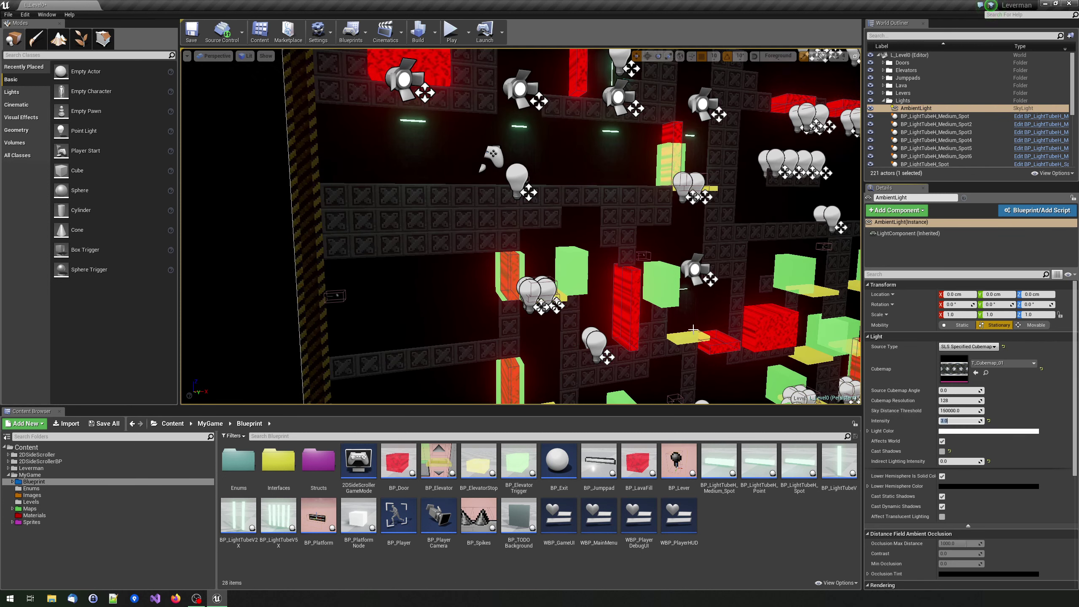
key(ctrl+s)
text(3)
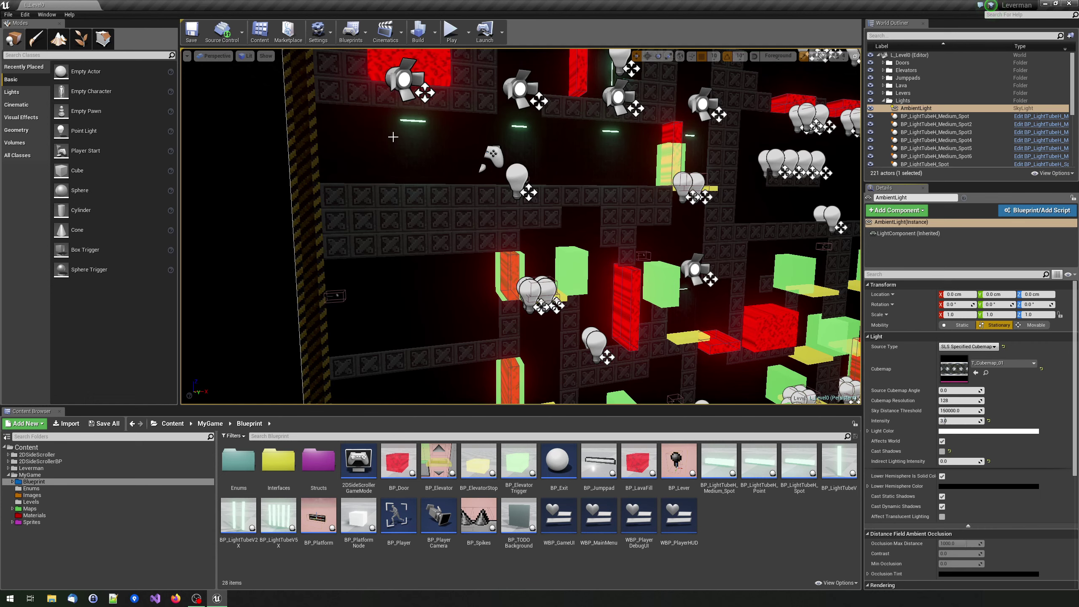
- Fly the viewport through the brighter level toward the red lava block
right_drag(469, 146, 459, 146)
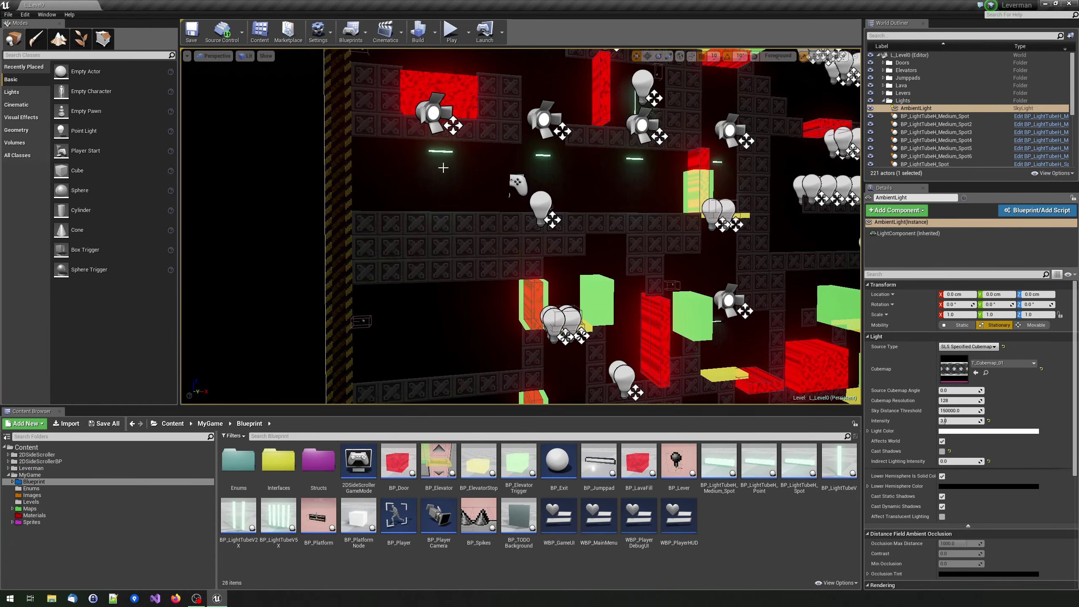
right_drag(459, 146, 374, 147)
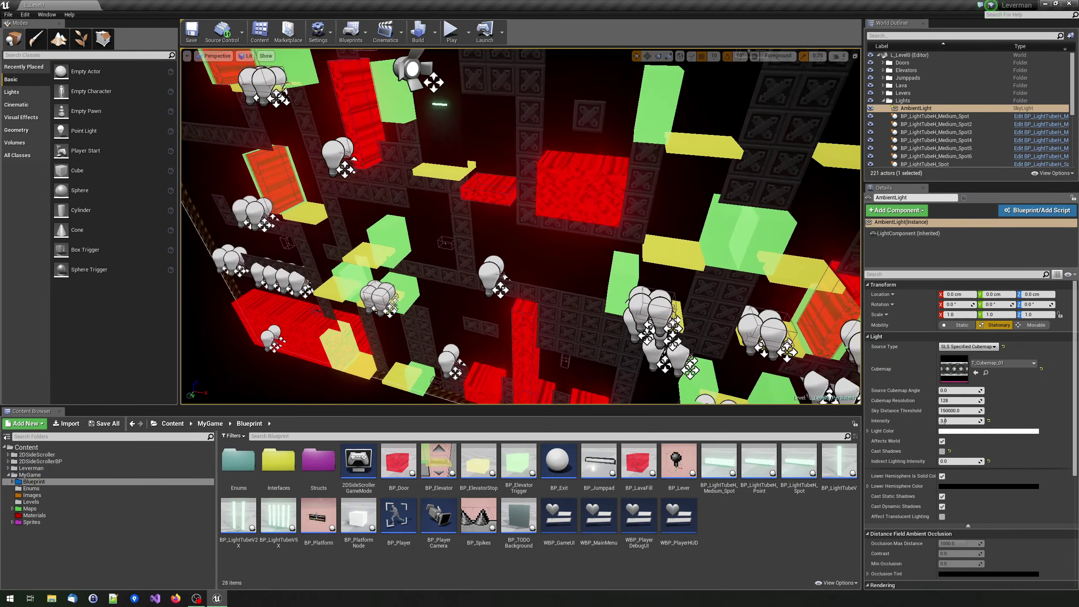
right_drag(374, 146, 297, 146)
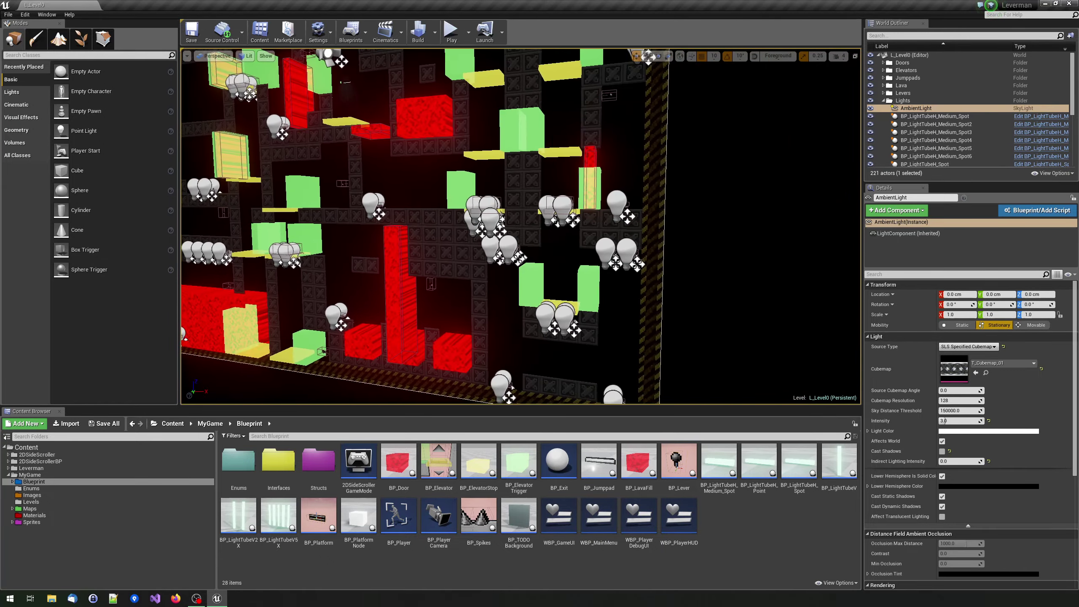
right_drag(460, 142, 460, 141)
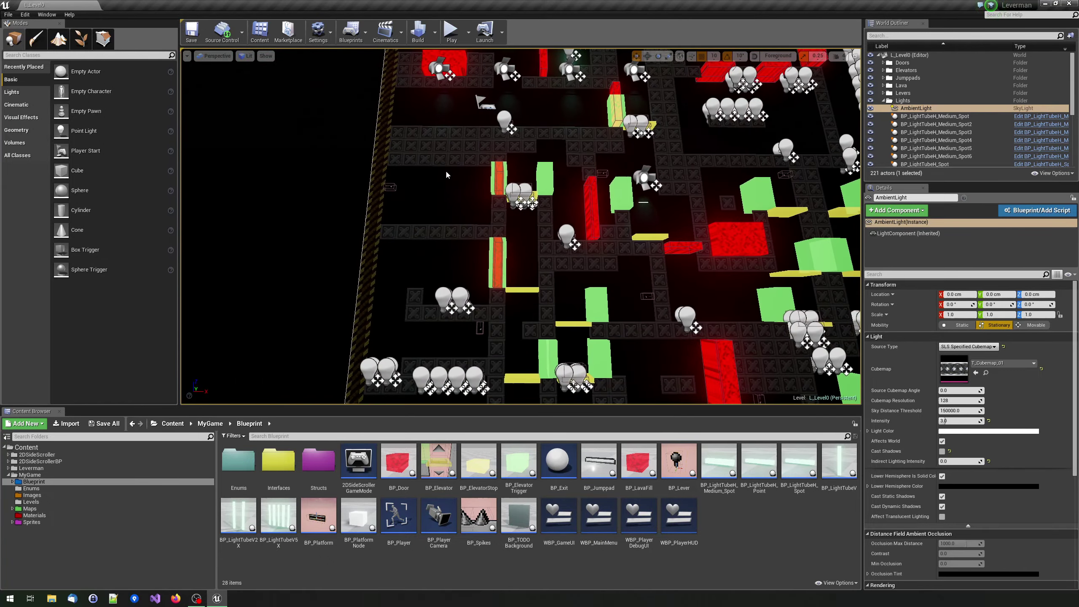
right_drag(458, 143, 458, 143)
- Open the TM_Level0 tile map from the Maps folder and pan around the map
click(30, 509)
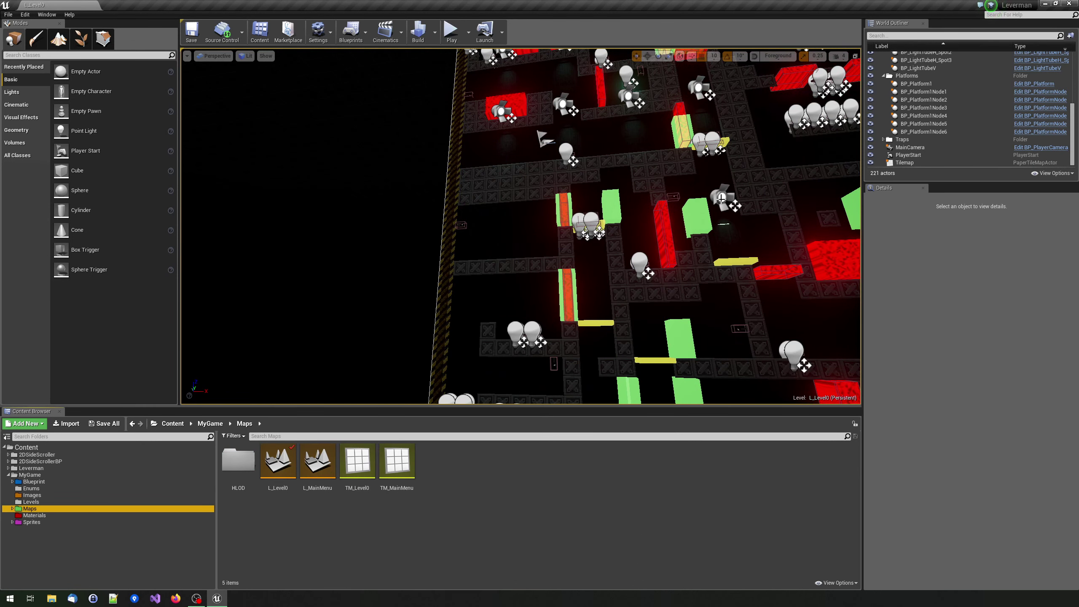
double_click(364, 468)
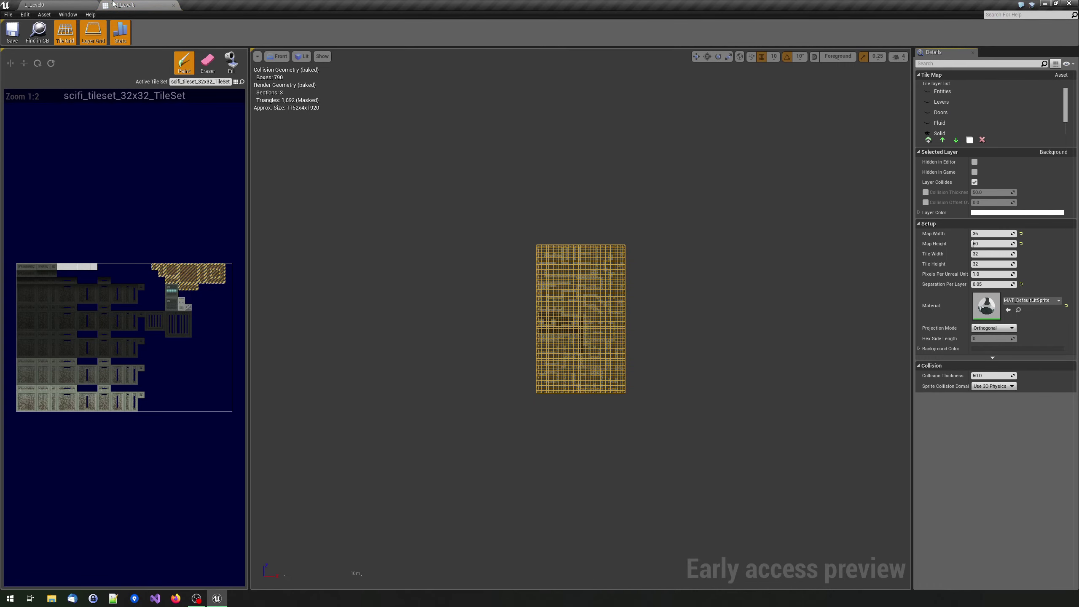
scroll(563, 346, up, 5)
scroll(588, 335, up, 2)
scroll(682, 265, up, 2)
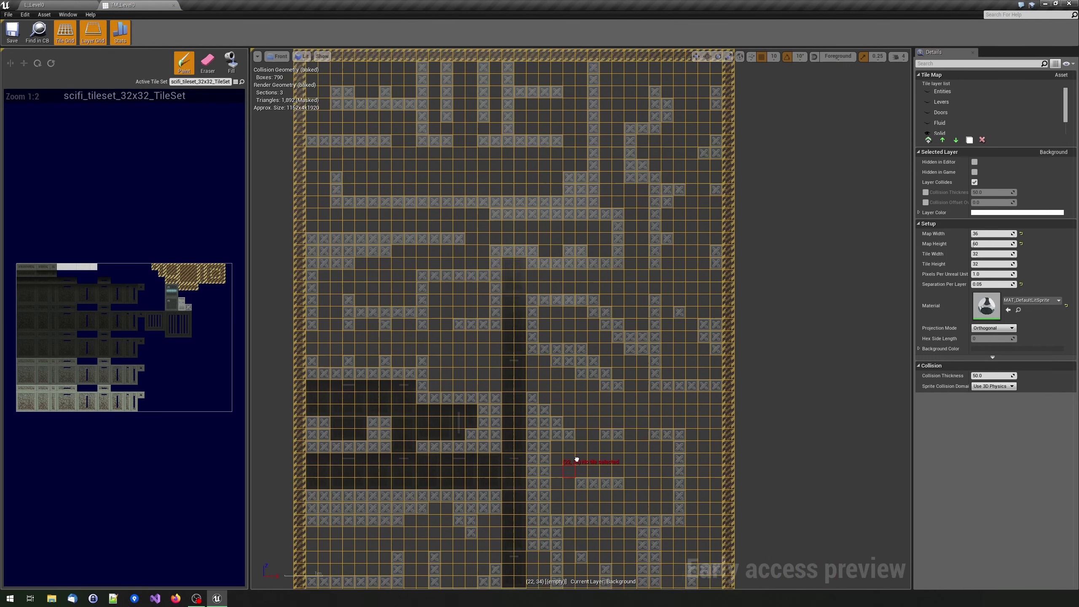
scroll(573, 463, up, 2)
scroll(633, 277, up, 2)
scroll(410, 374, up, 2)
scroll(482, 366, up, 1)
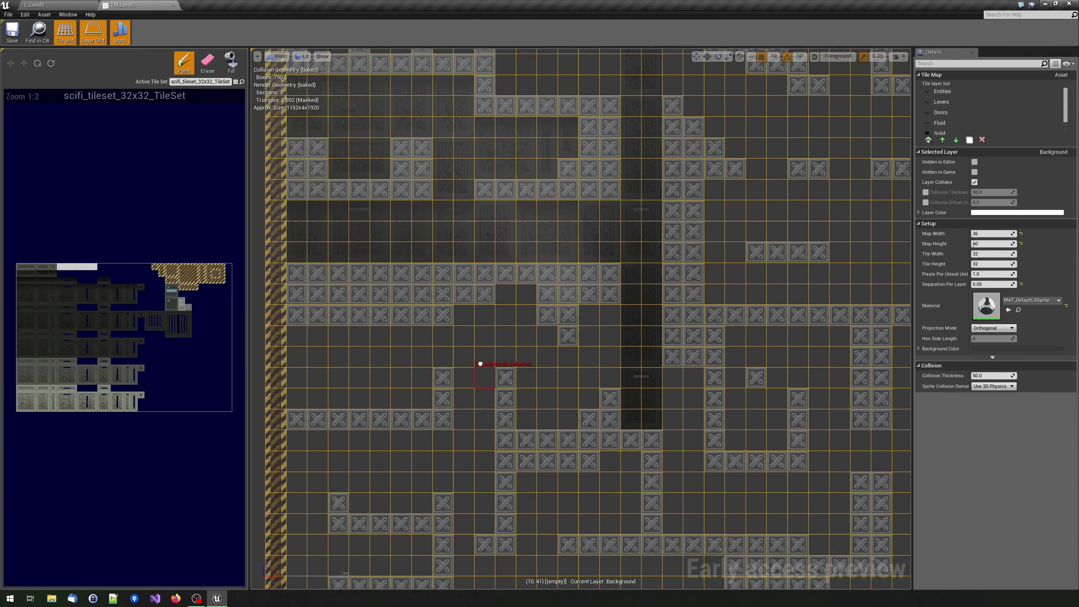
right_drag(557, 163, 591, 223)
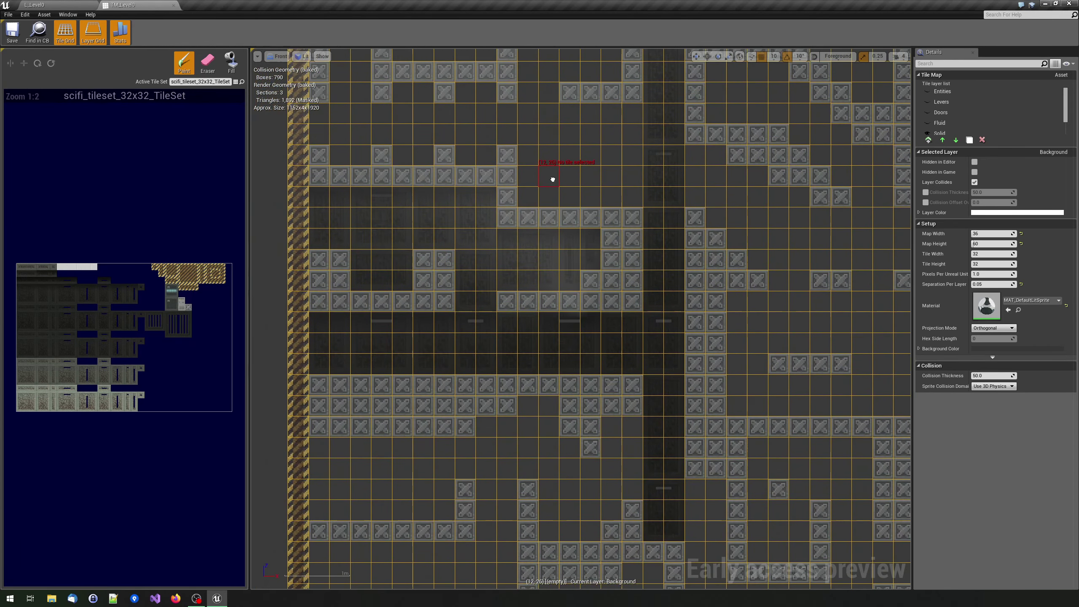
scroll(192, 318, up, 3)
scroll(125, 286, down, 2)
scroll(91, 276, up, 2)
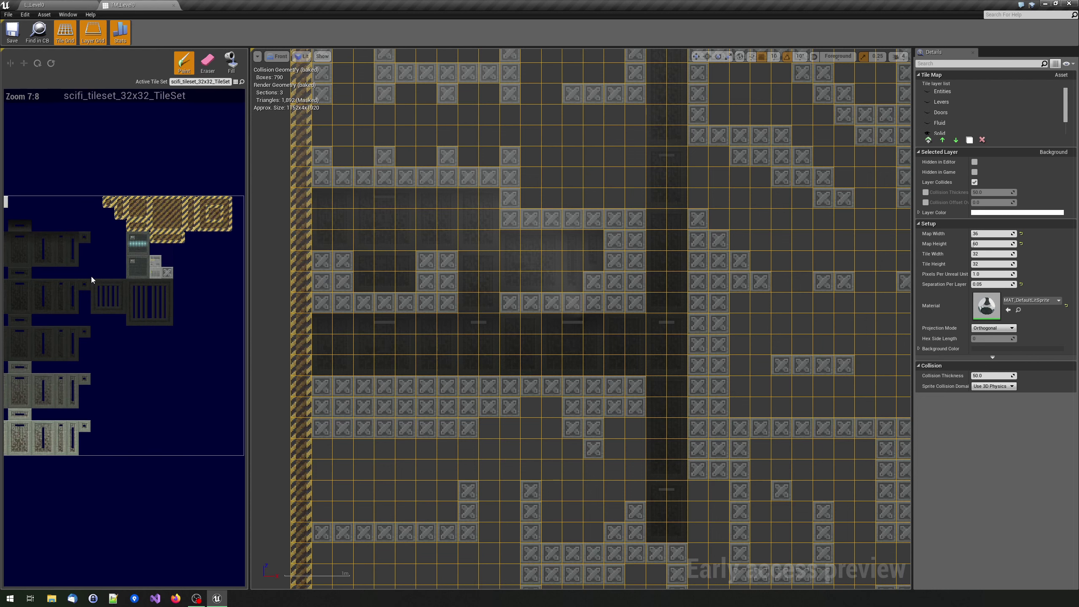
- Browse the tile set palette, make Solid the edited layer, and save the tile map
right_drag(218, 269, 152, 266)
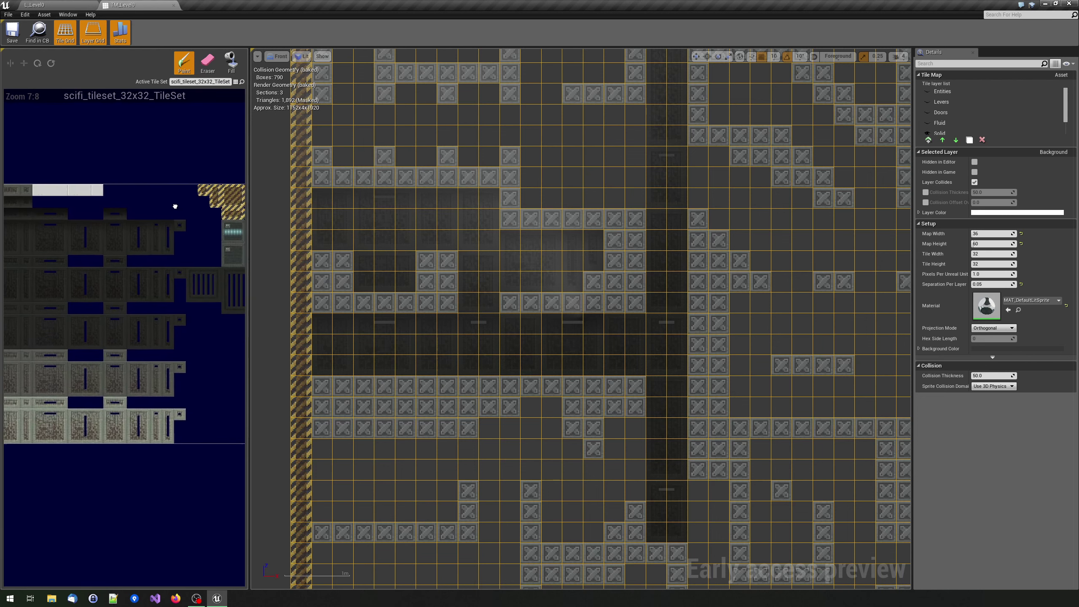
right_drag(218, 269, 122, 271)
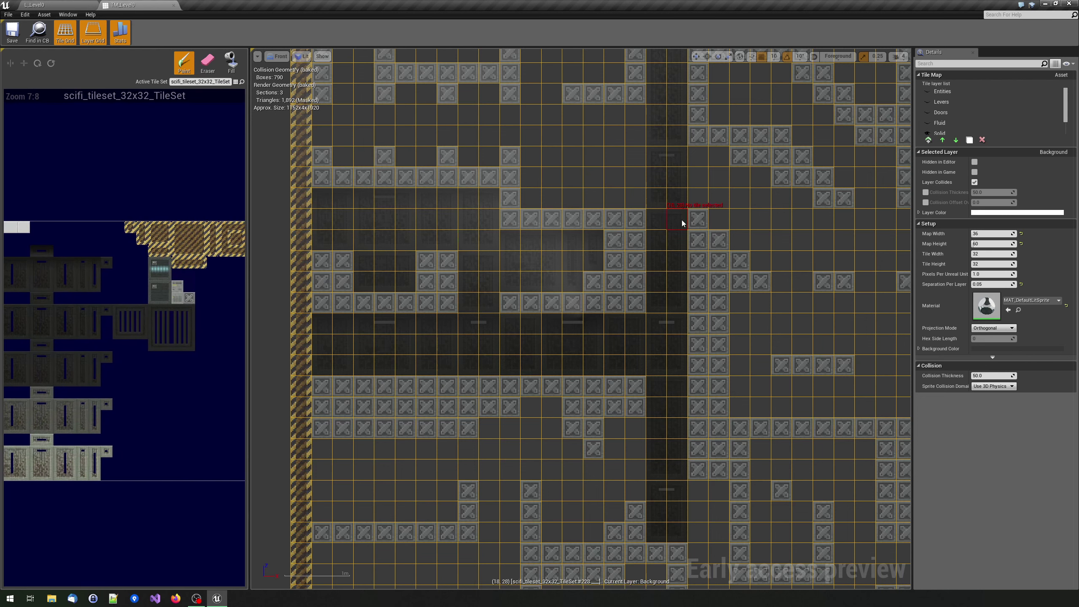
right_drag(579, 314, 525, 110)
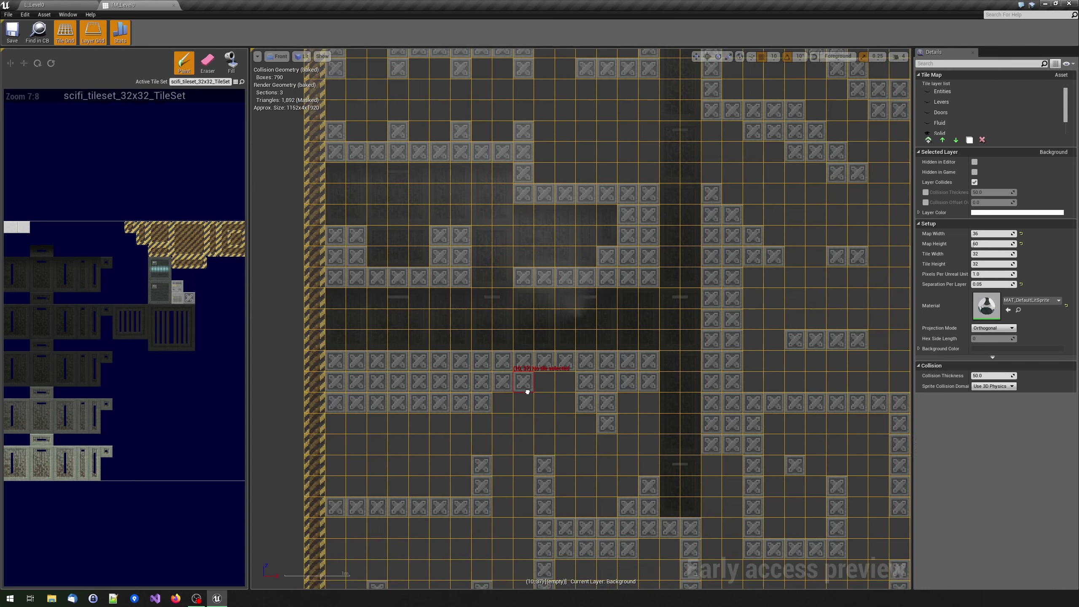
scroll(956, 93, down, 1)
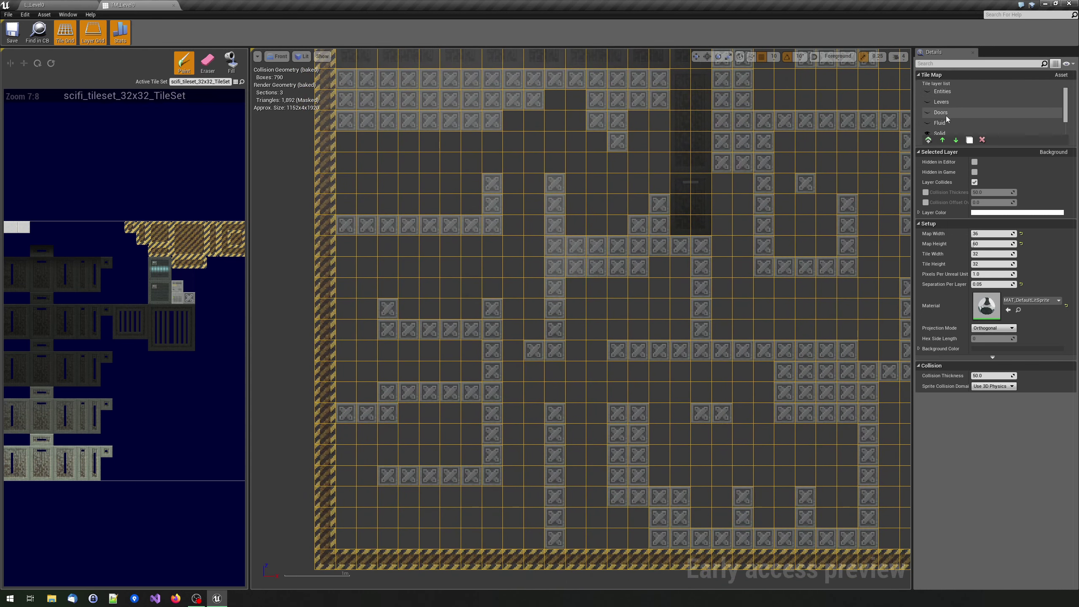
scroll(947, 107, down, 2)
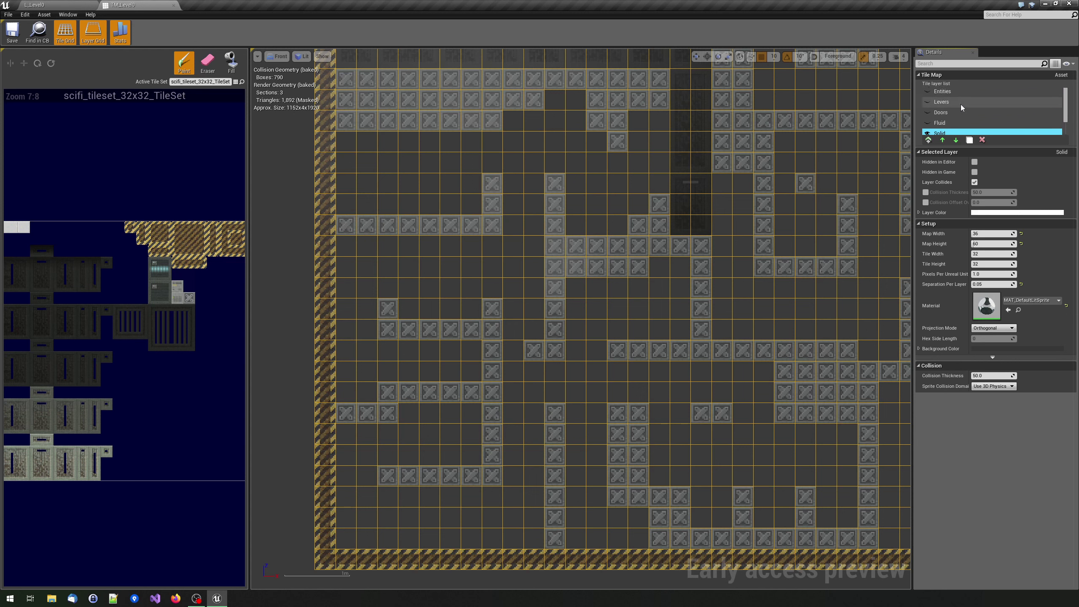
click(944, 109)
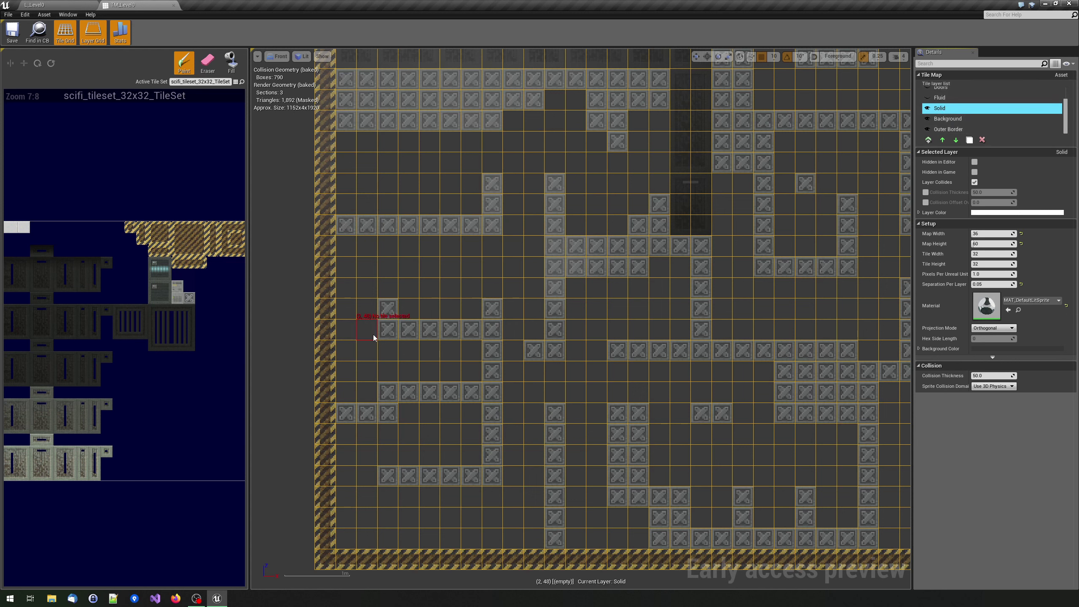
right_drag(163, 410, 128, 373)
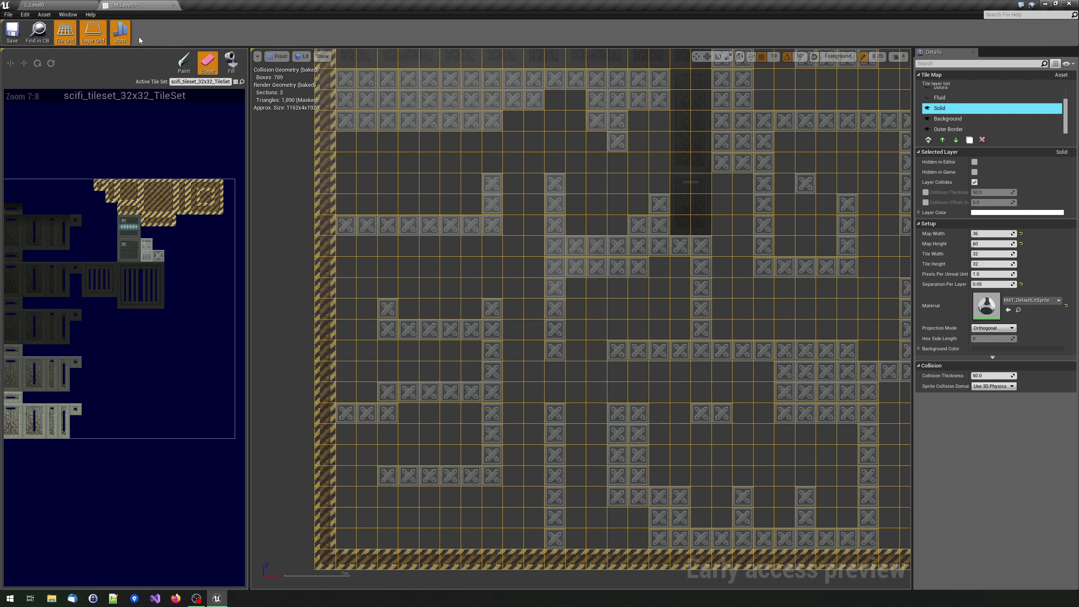
key(ctrl+s)
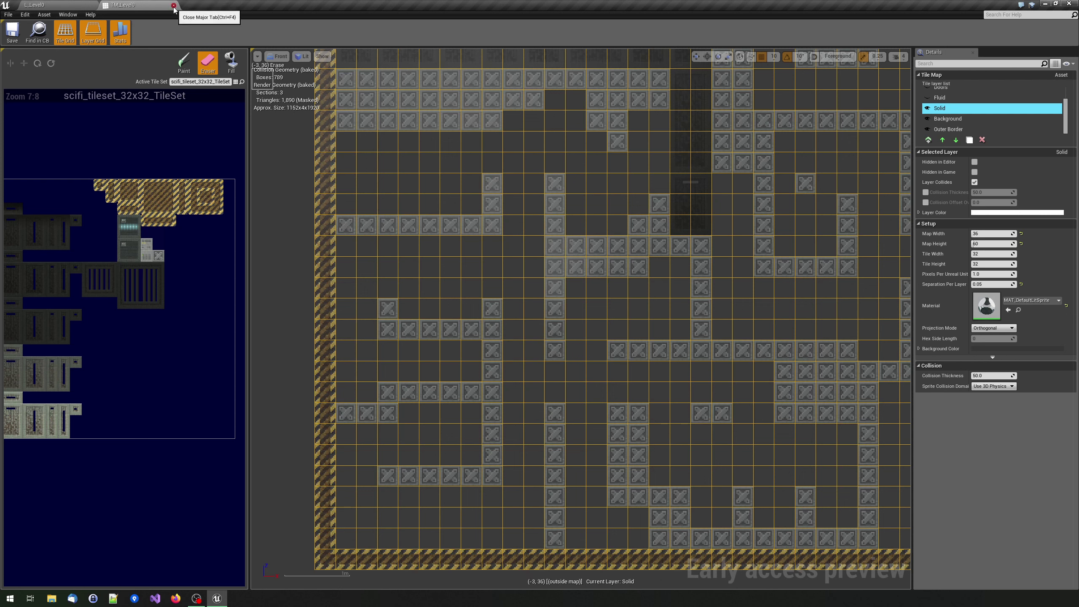
- Close TM_Level0, orbit over the level, and briefly select then deselect BP_Lever07
click(173, 5)
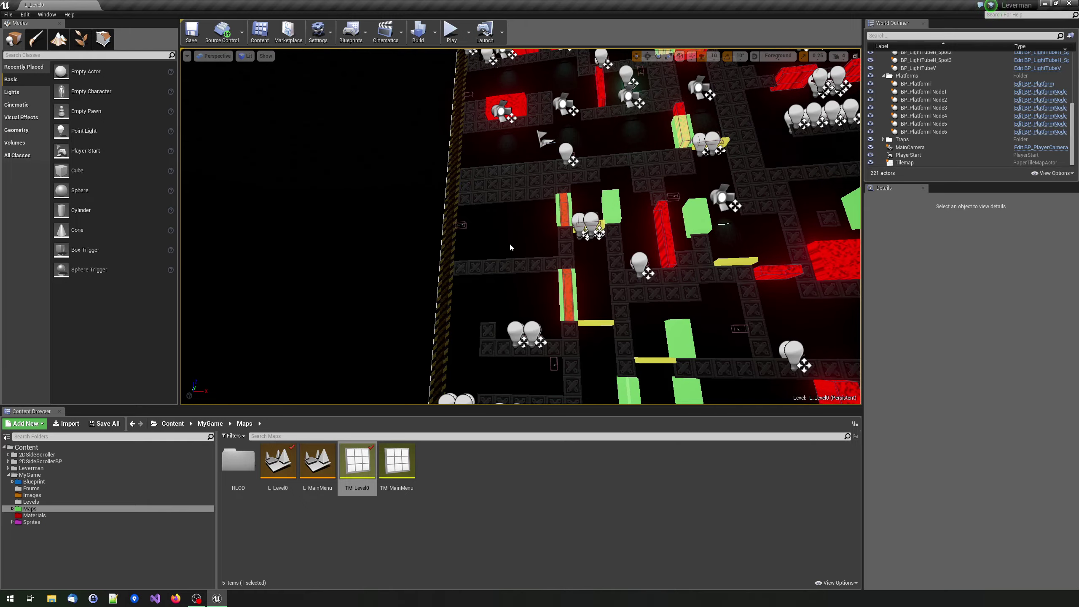
right_drag(511, 247, 514, 260)
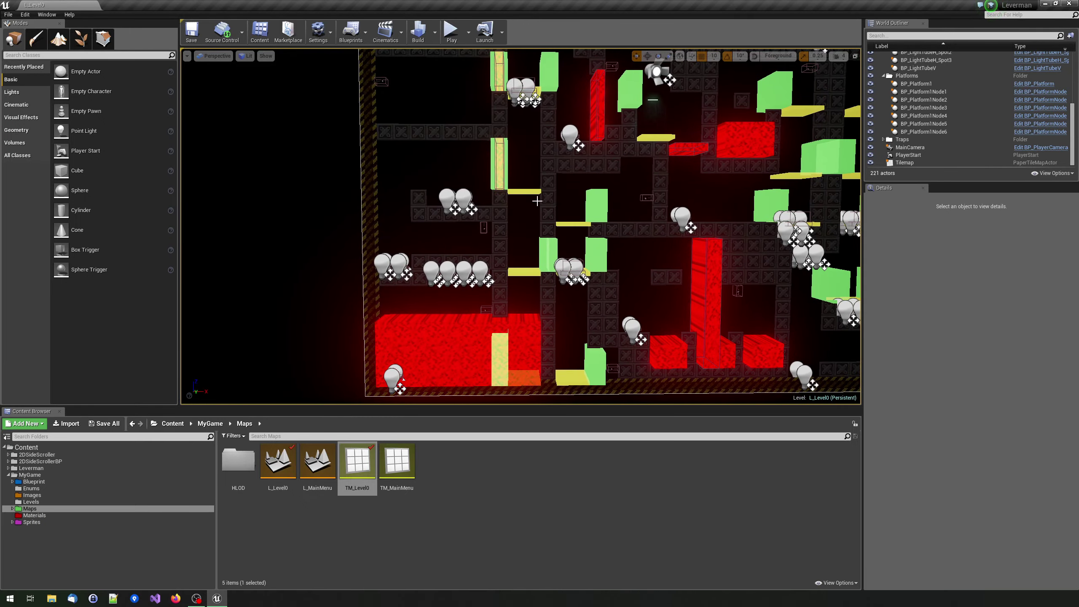
mouse_move(537, 201)
right_down()
mouse_move(537, 272)
mouse_move(548, 161)
mouse_move(570, 160)
mouse_move(552, 179)
right_up()
click(570, 159)
key(Escape)
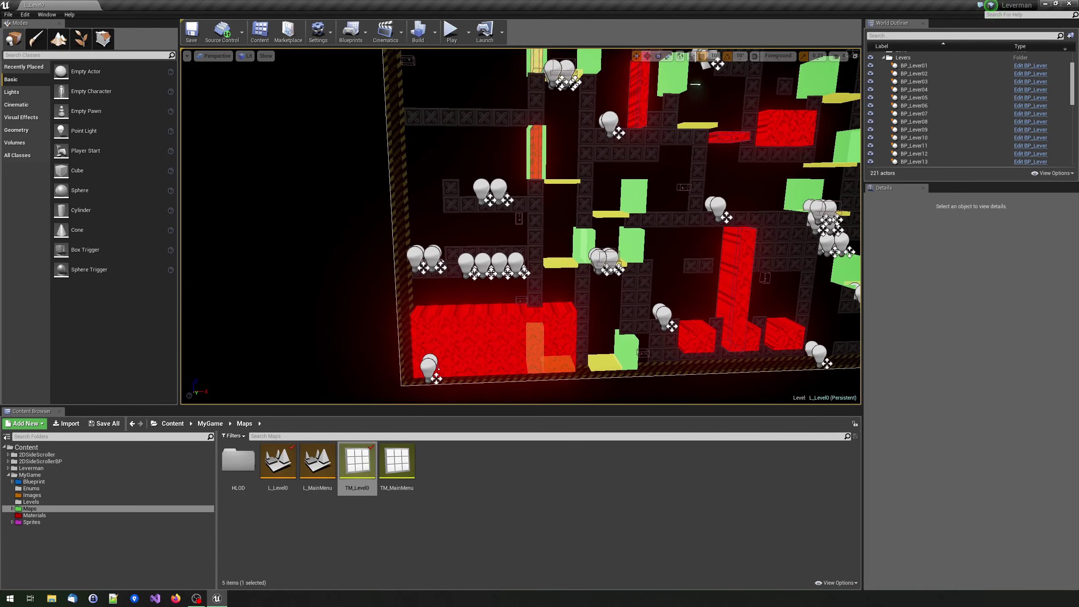
right_drag(429, 218, 429, 218)
- Reopen TM_Level0 and reveal the Fluid layer's lava tiles
double_click(360, 471)
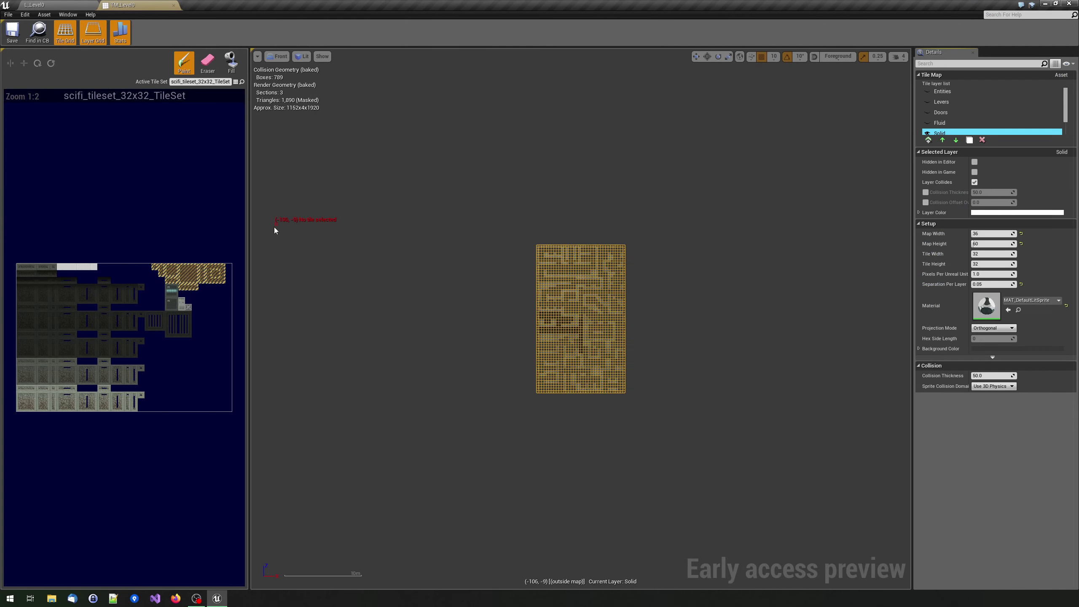
scroll(506, 294, up, 1)
scroll(691, 309, up, 2)
scroll(715, 369, up, 2)
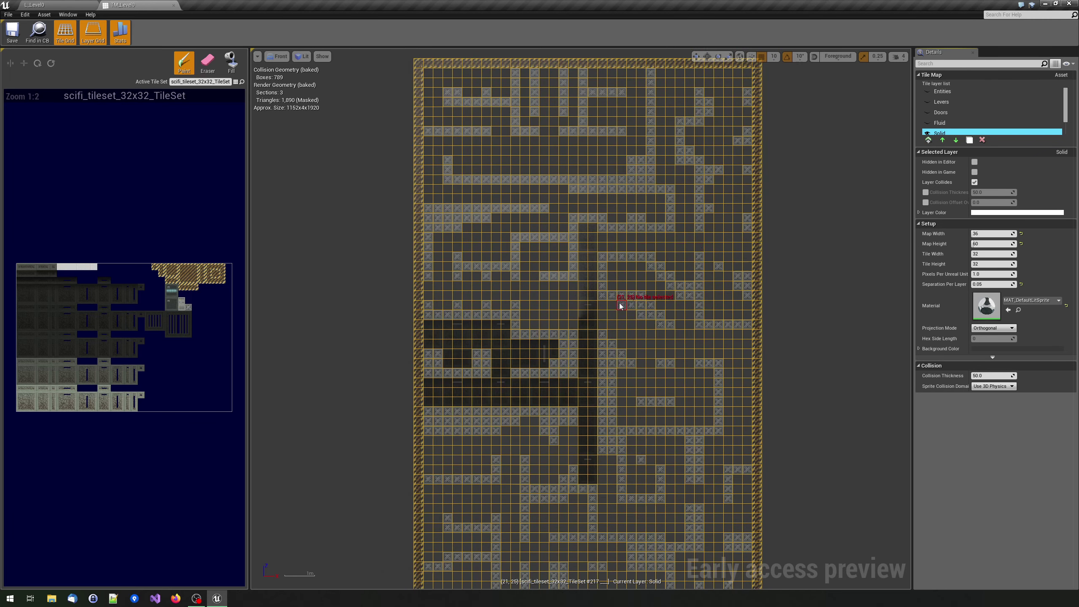
right_drag(620, 305, 552, 276)
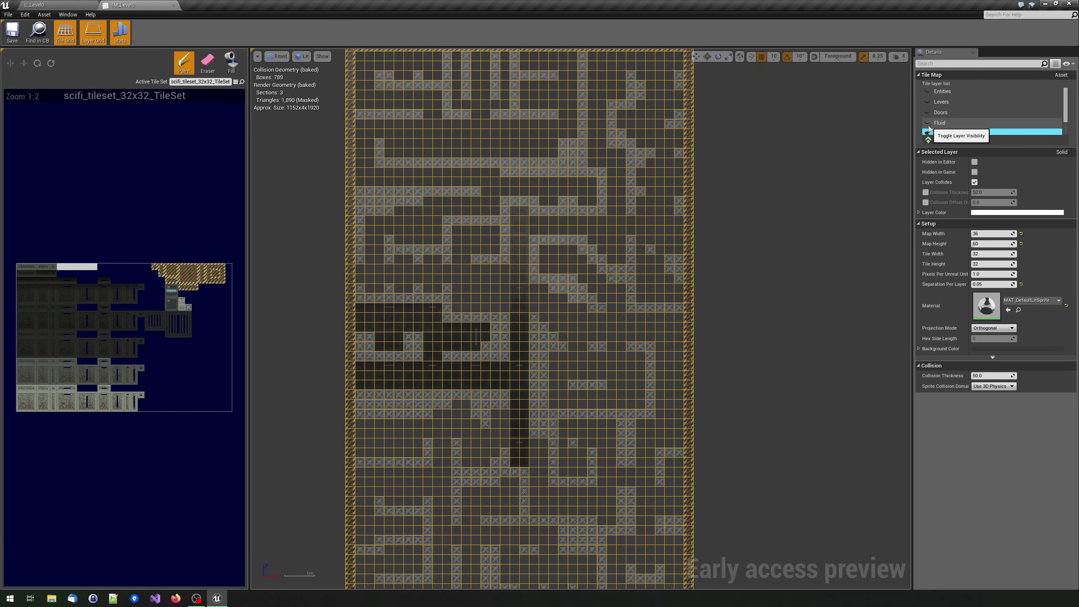
click(927, 124)
scroll(472, 174, up, 1)
scroll(488, 206, up, 2)
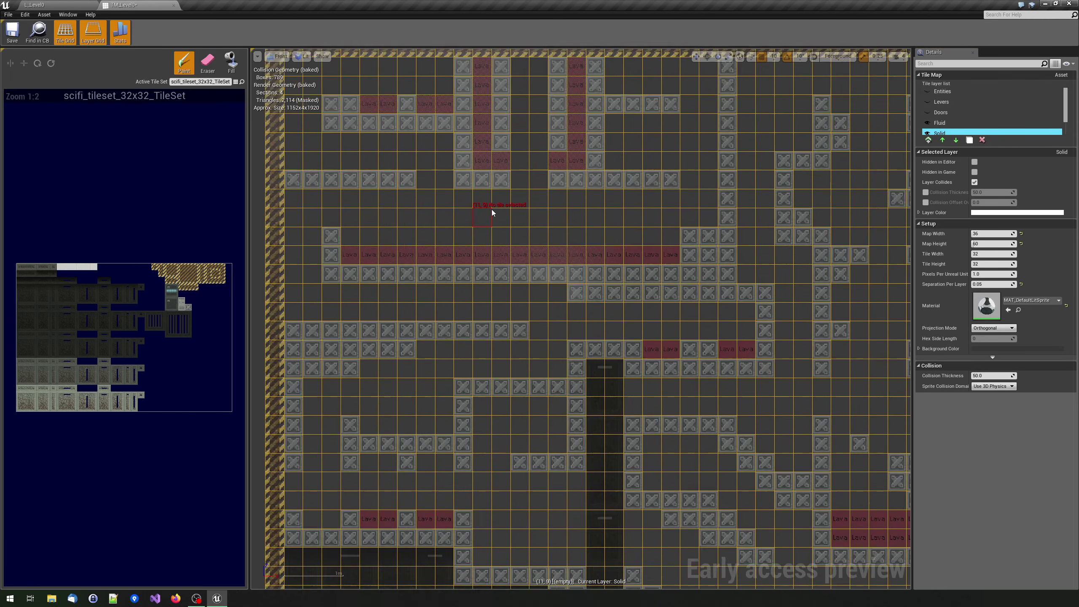
scroll(492, 209, up, 1)
- Reposition the tile set palette and bring the map's bottom rows into view
right_drag(129, 202, 133, 113)
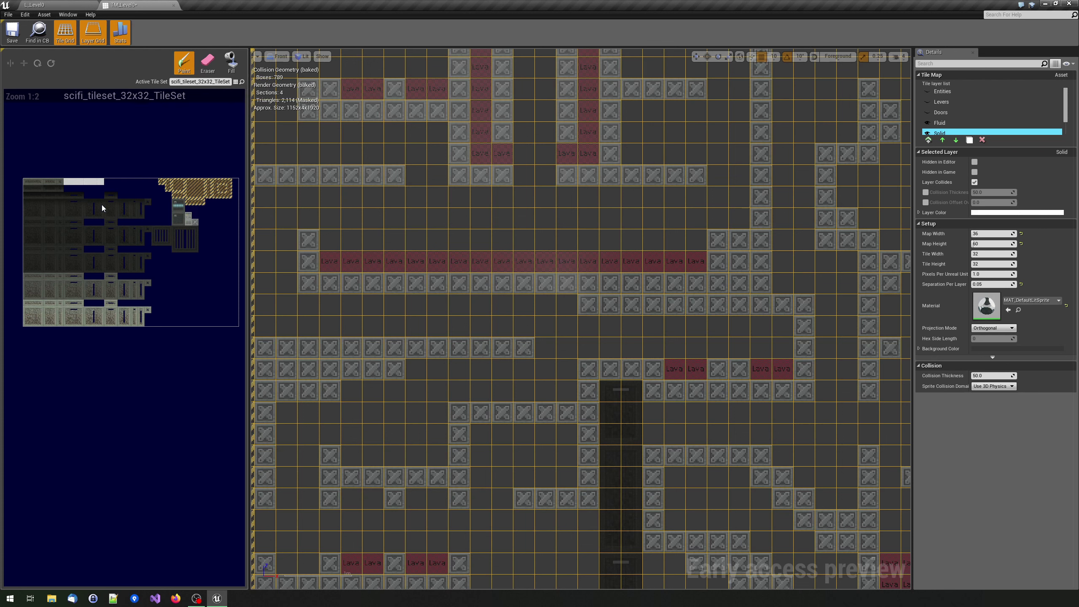
right_drag(102, 205, 123, 218)
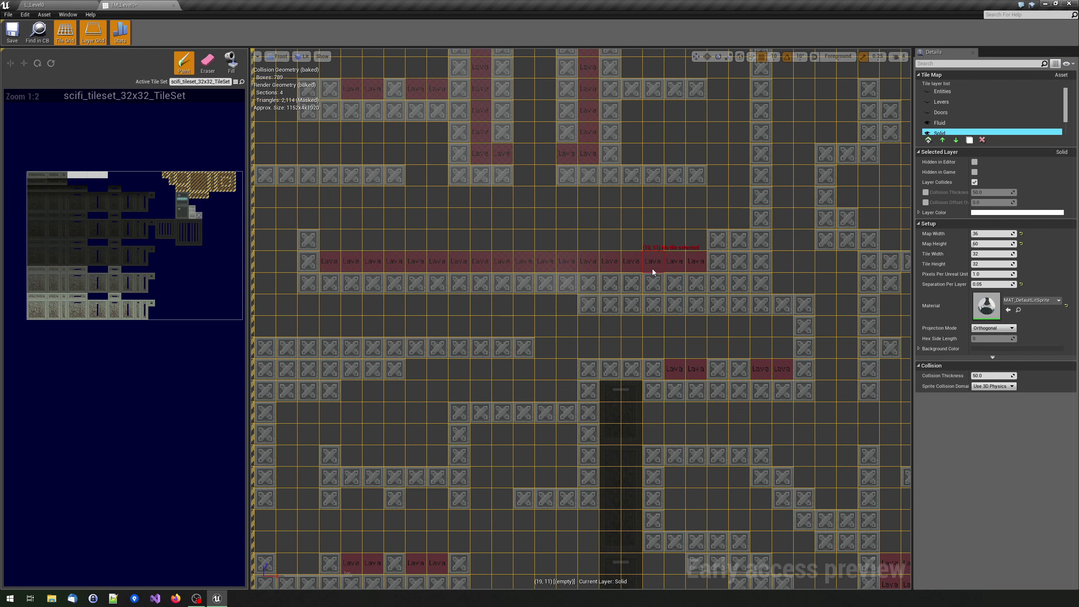
scroll(404, 262, up, 1)
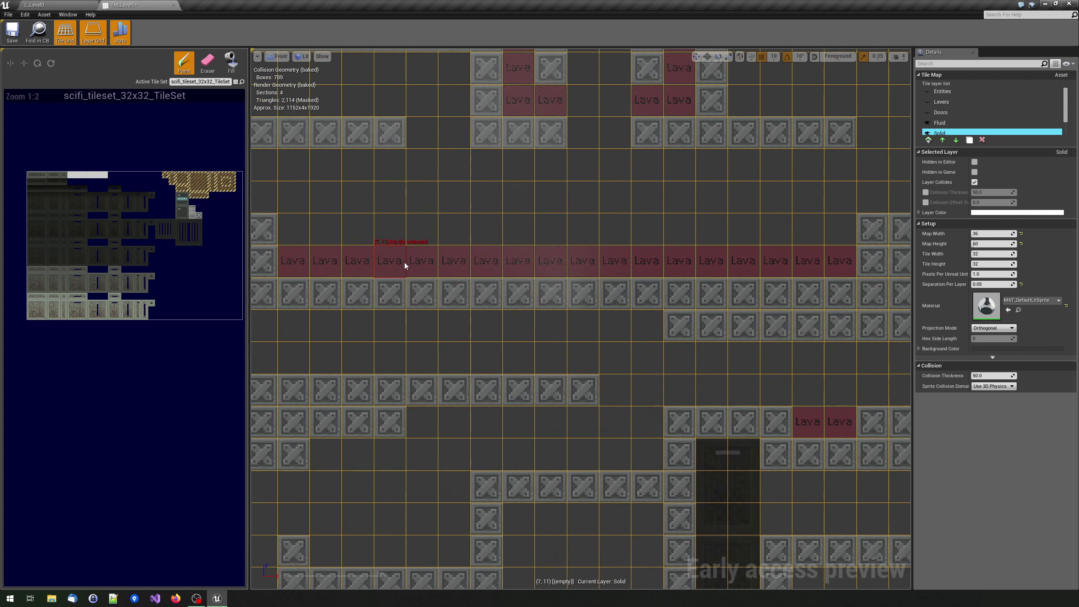
scroll(405, 262, up, 1)
scroll(402, 263, up, 1)
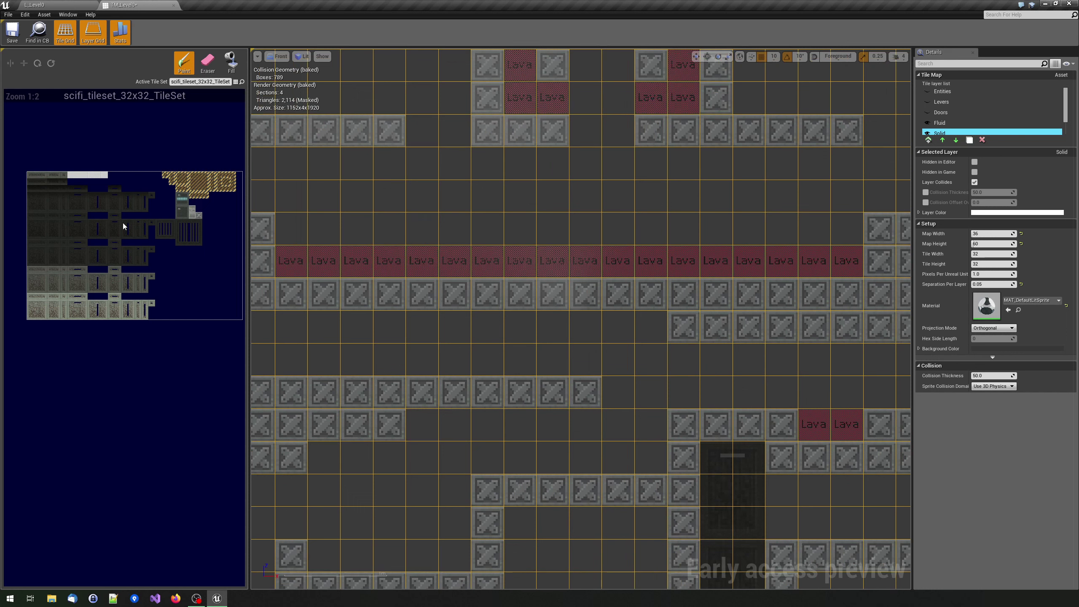
right_drag(212, 139, 218, 152)
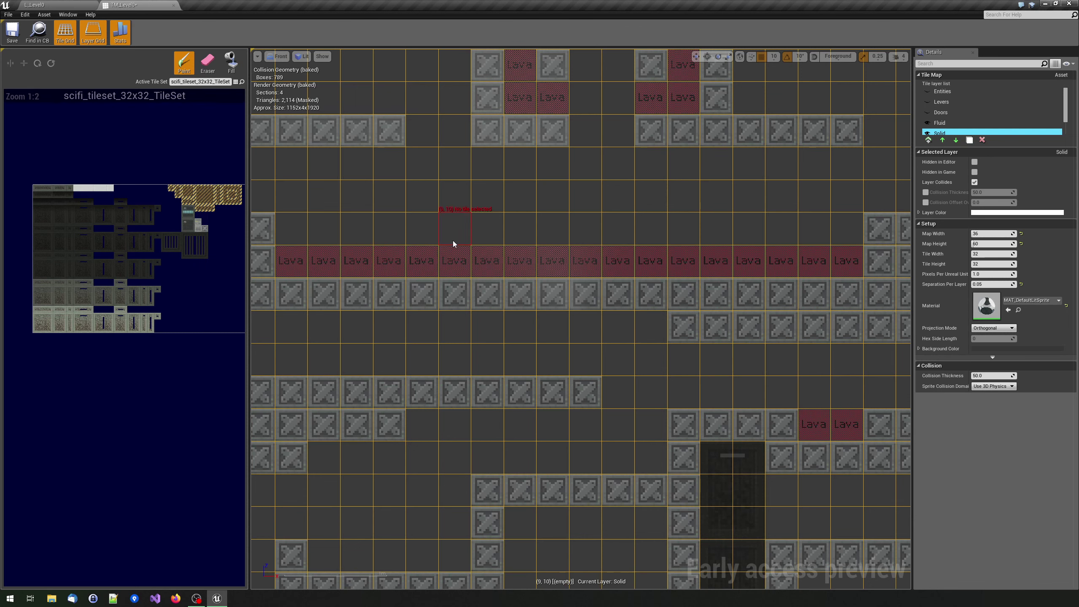
scroll(449, 192, down, 2)
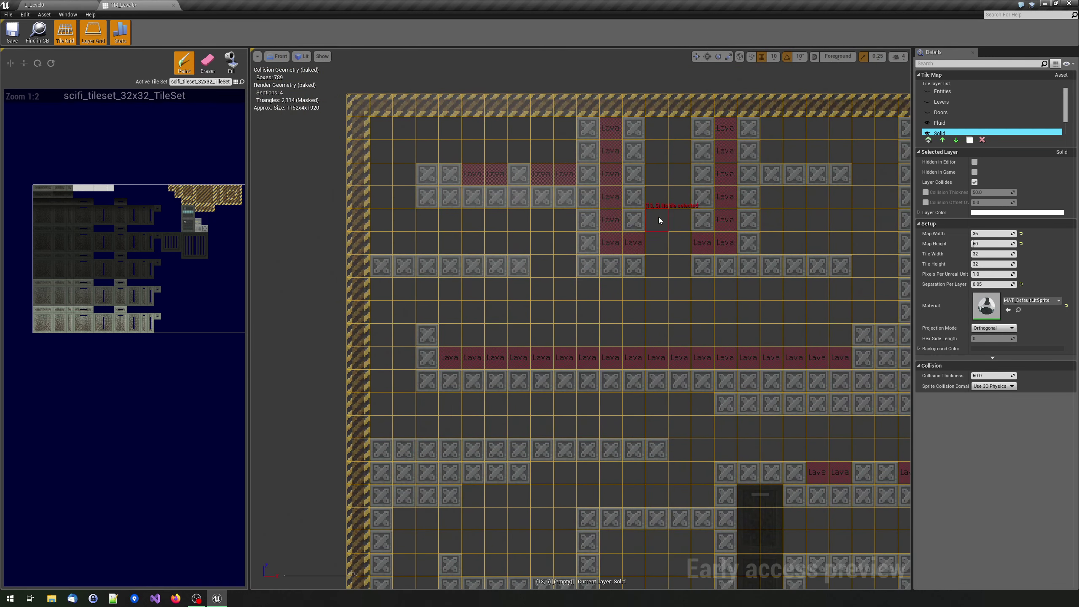
right_drag(578, 383, 574, 154)
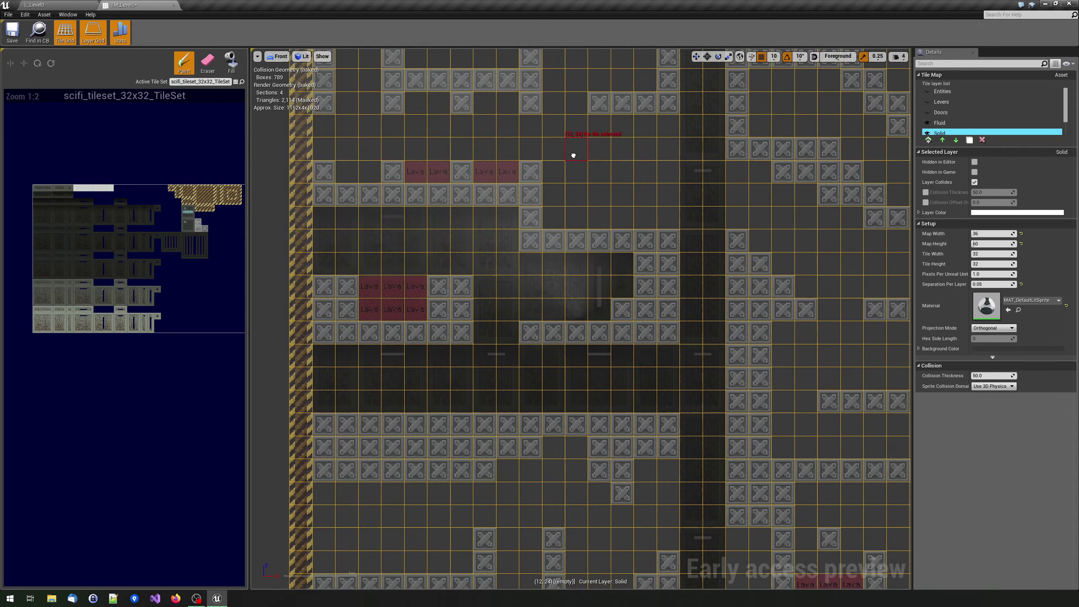
mouse_move(664, 369)
right_down()
mouse_move(587, 140)
mouse_move(640, 531)
right_up()
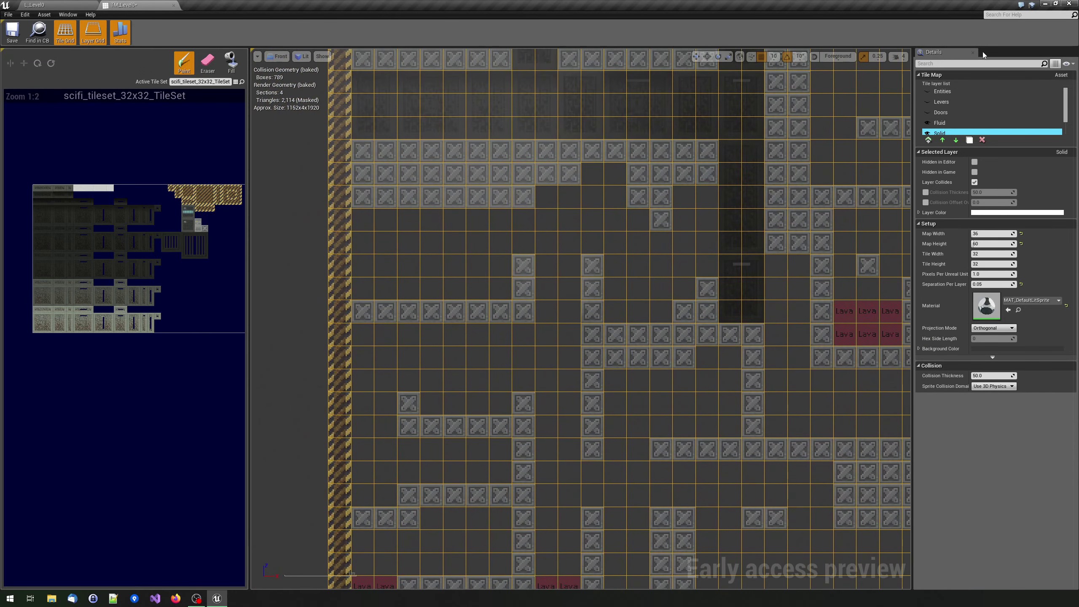
- Show and then hide the Doors and Levers layers to inspect their tiles
click(927, 112)
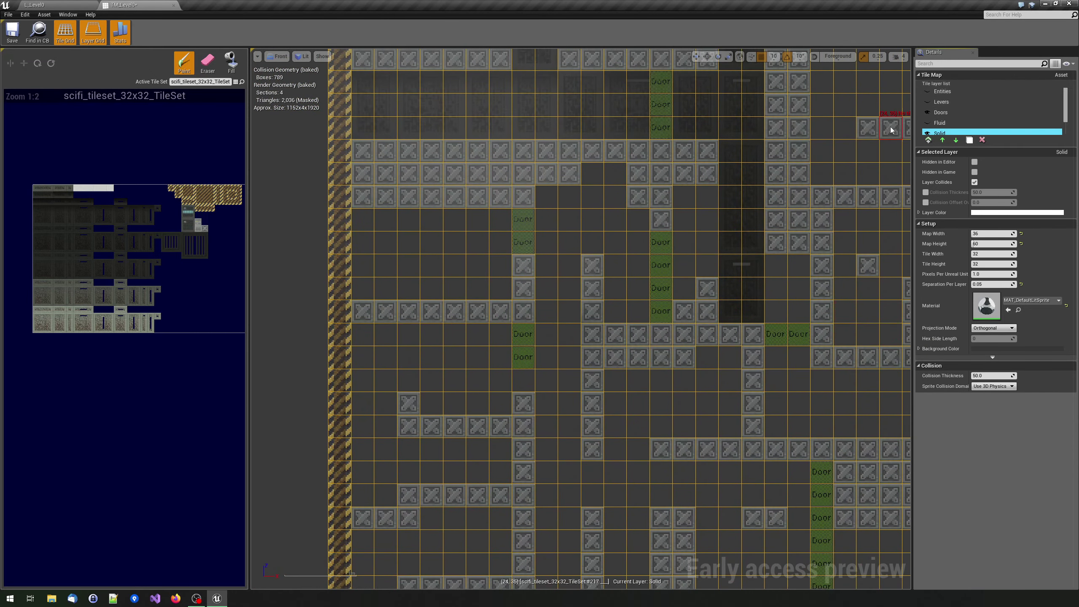
mouse_move(585, 133)
right_down()
mouse_move(506, 84)
mouse_move(420, 265)
mouse_move(260, 427)
mouse_move(674, 453)
right_up()
click(928, 113)
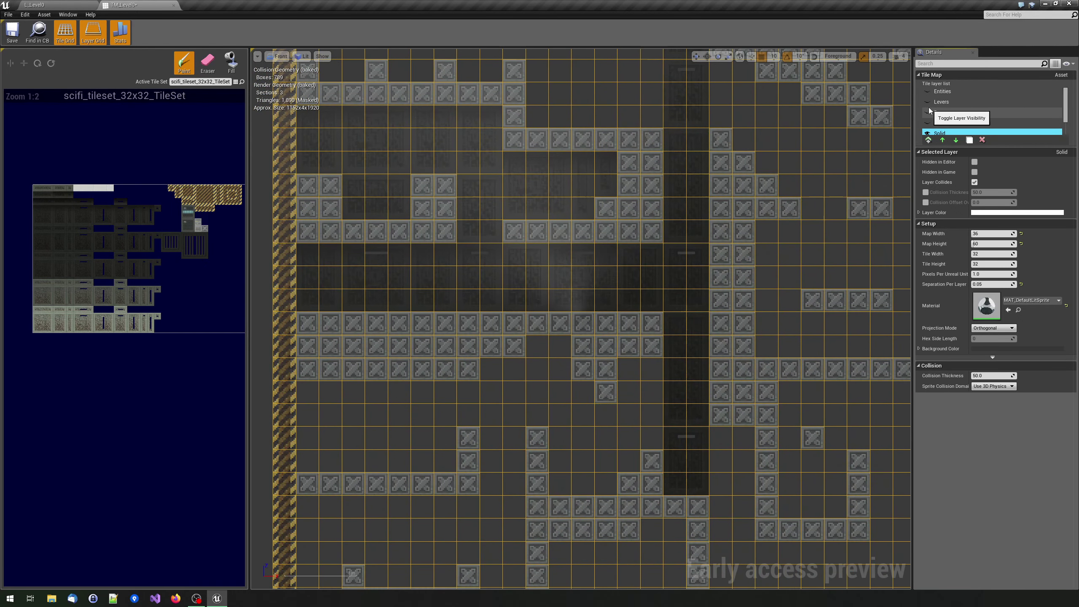
click(928, 102)
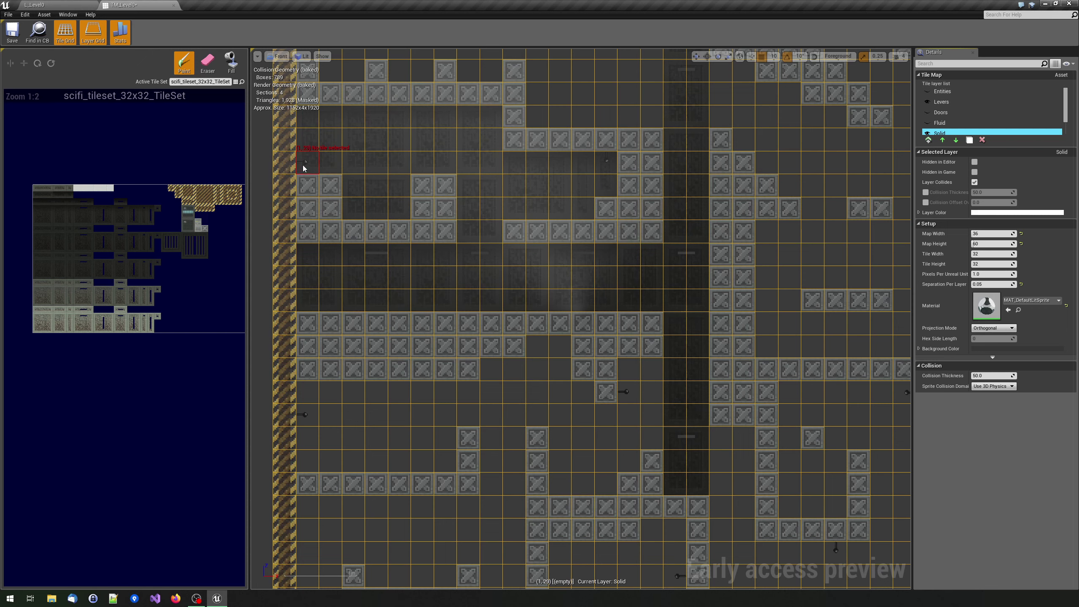
right_drag(554, 504, 580, 245)
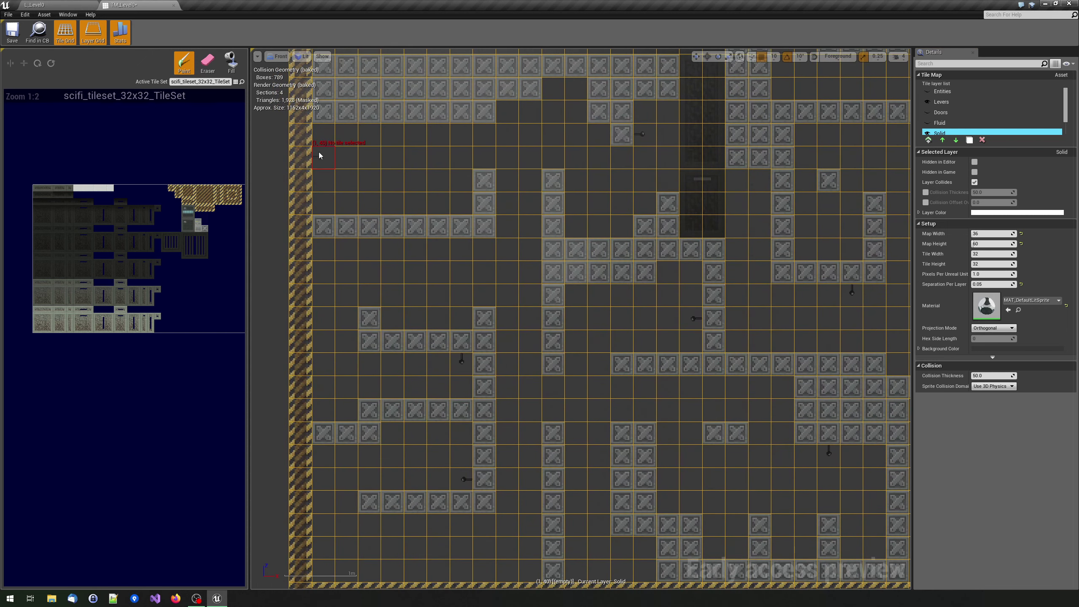
click(928, 102)
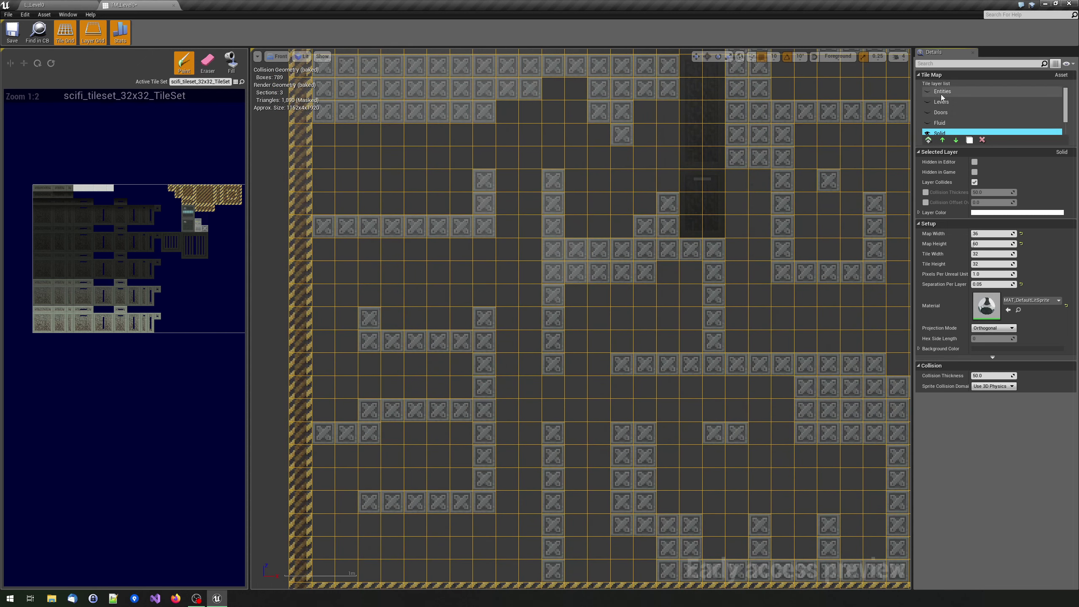
- Inspect the Entities layer's door and spike sprites, hide that layer, and close TM_Level0
click(928, 91)
mouse_move(558, 367)
right_down()
mouse_move(575, 272)
mouse_move(488, 271)
right_up()
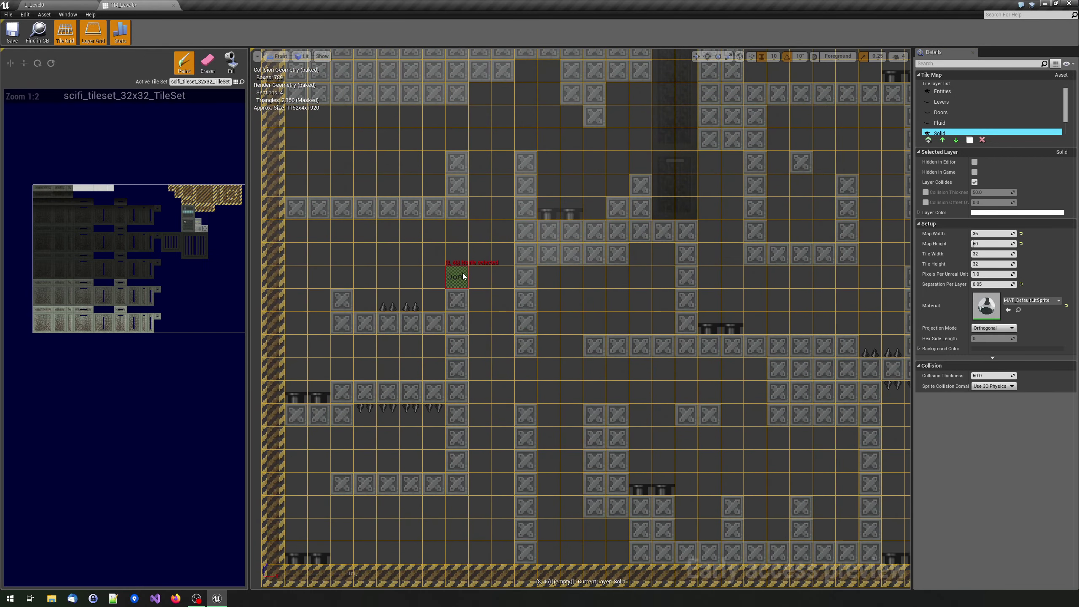
right_drag(485, 192, 468, 204)
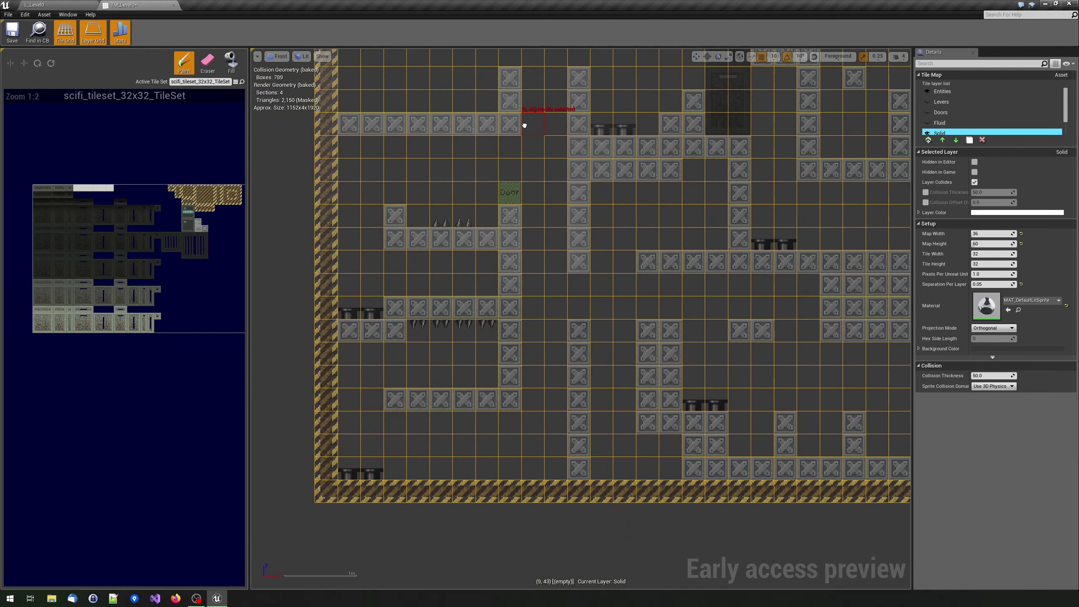
scroll(370, 330, up, 2)
scroll(371, 329, up, 2)
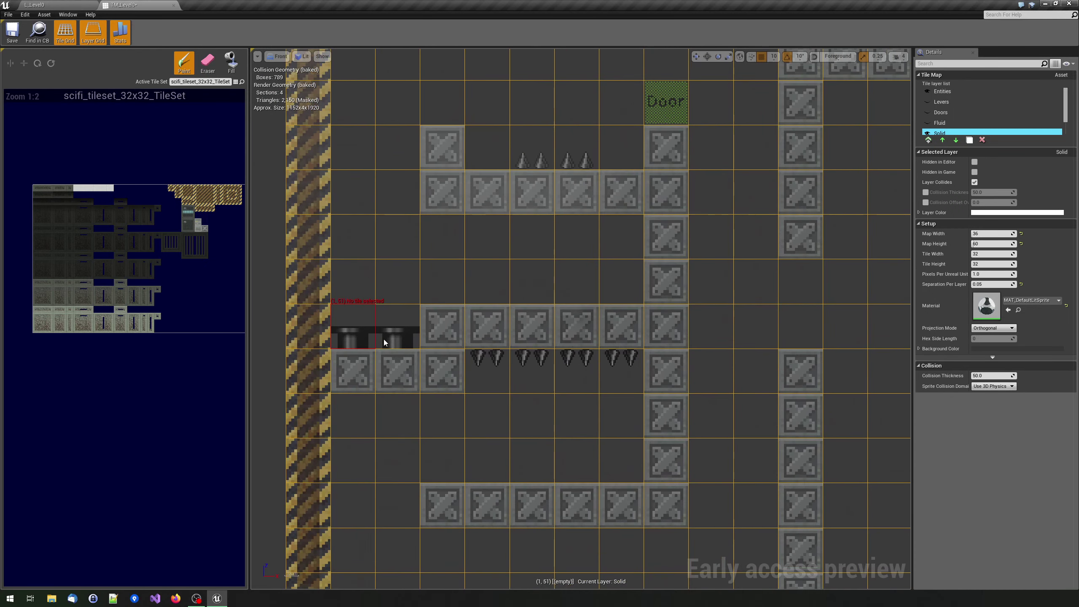
scroll(622, 354, down, 2)
scroll(727, 465, down, 1)
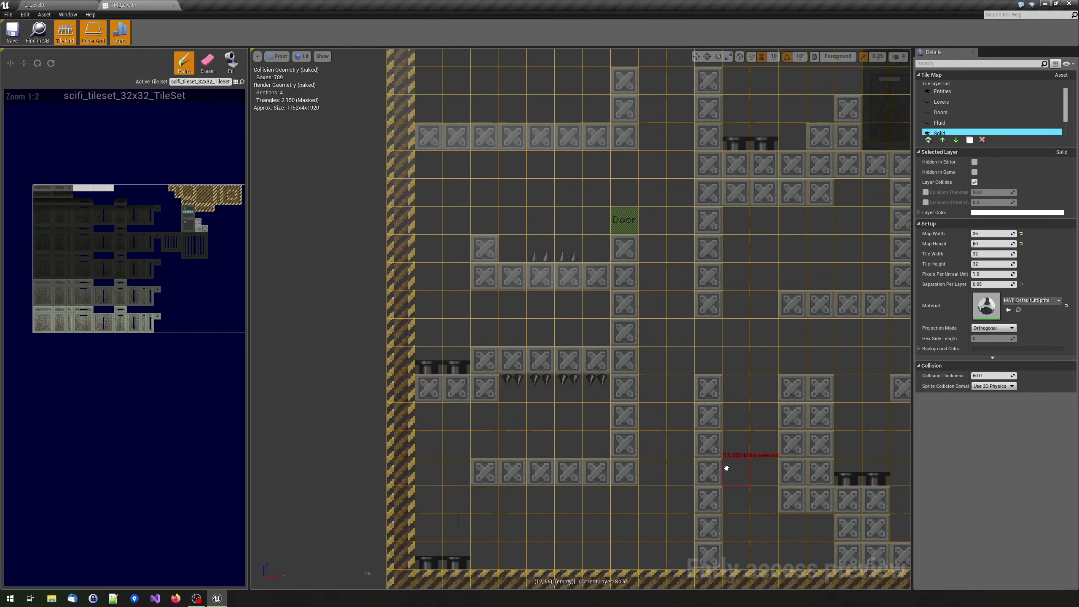
mouse_move(727, 465)
right_down()
mouse_move(425, 436)
mouse_move(509, 586)
right_up()
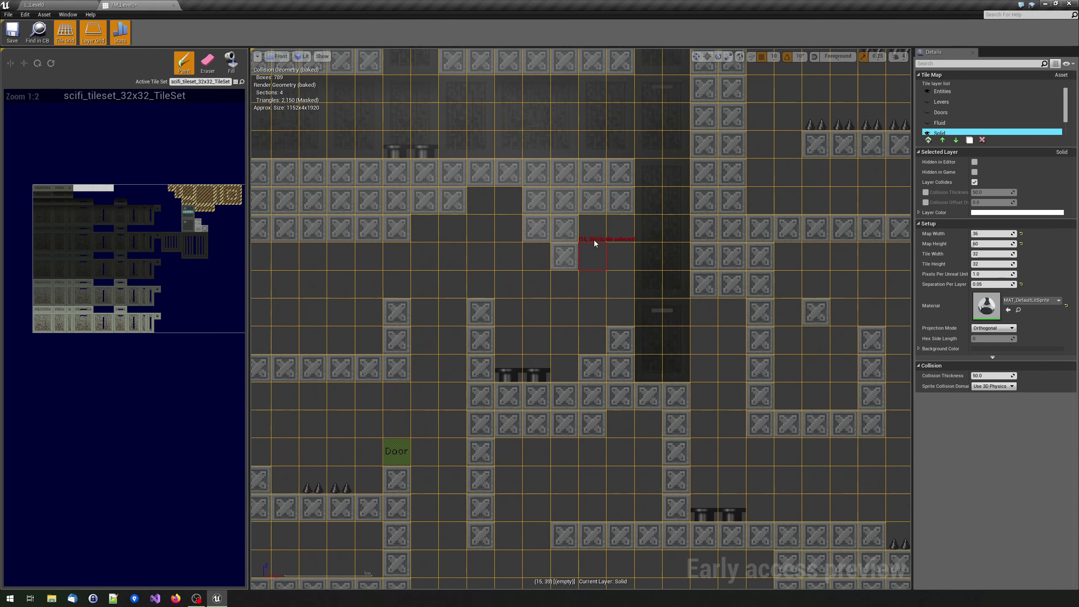
mouse_move(594, 239)
right_down()
mouse_move(702, 401)
mouse_move(618, 422)
right_up()
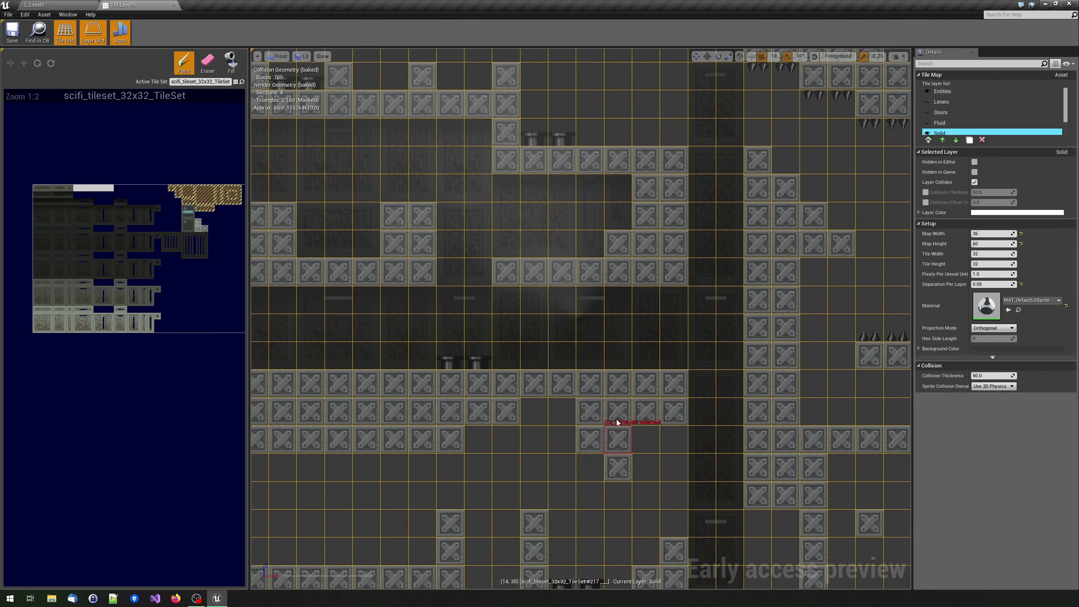
click(927, 91)
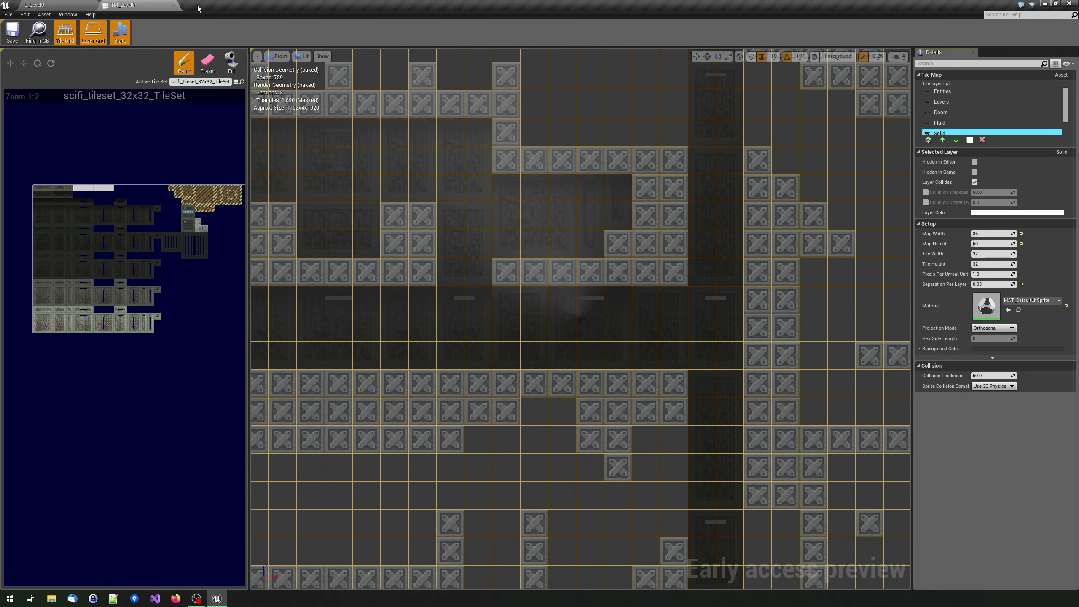
click(174, 4)
- Enlarge the level viewport and fly around L_Level0, ending close over the red lava floor
mouse_move(480, 289)
right_down()
mouse_move(442, 259)
mouse_move(532, 182)
right_up()
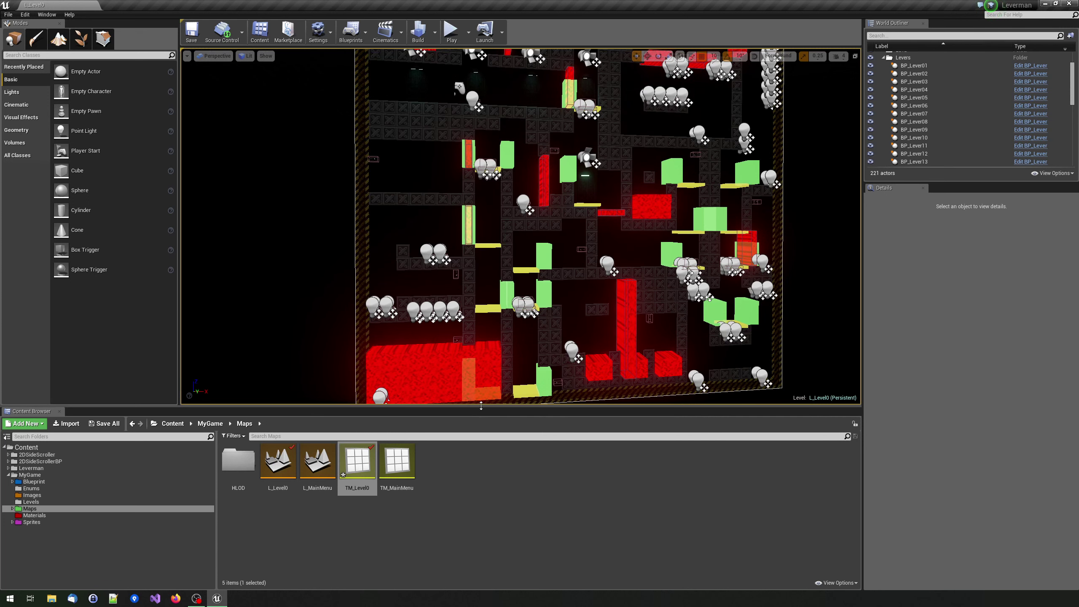
drag(481, 411, 481, 460)
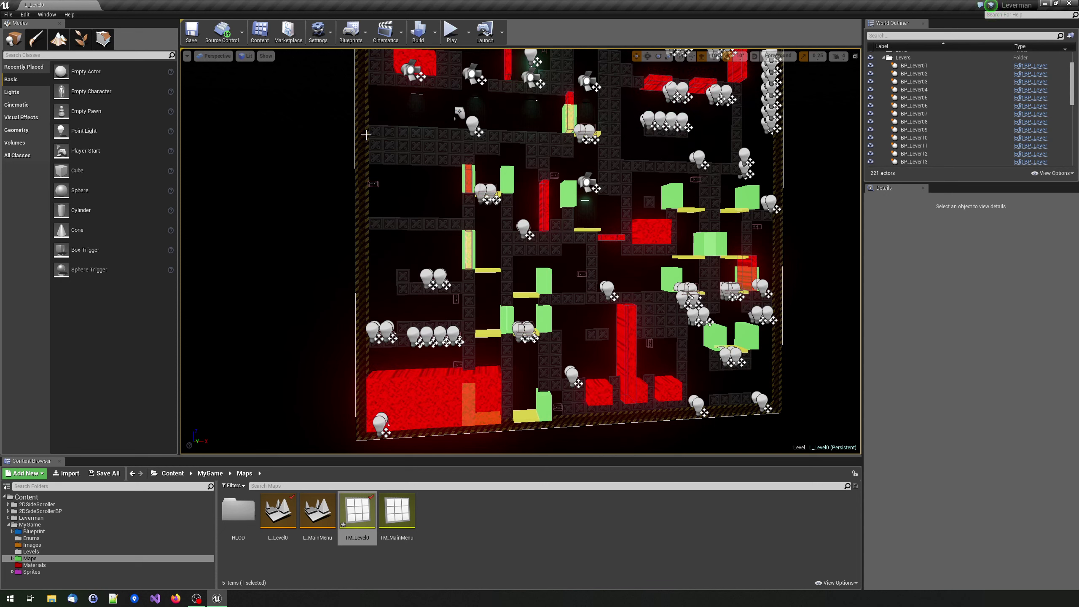
right_drag(366, 135, 366, 135)
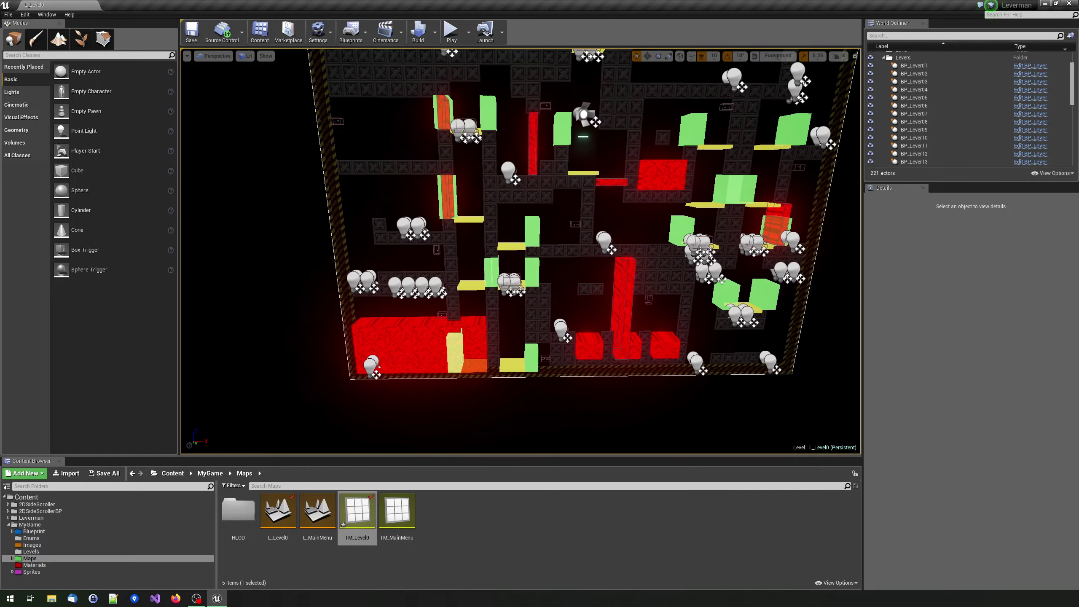
right_drag(540, 109, 540, 109)
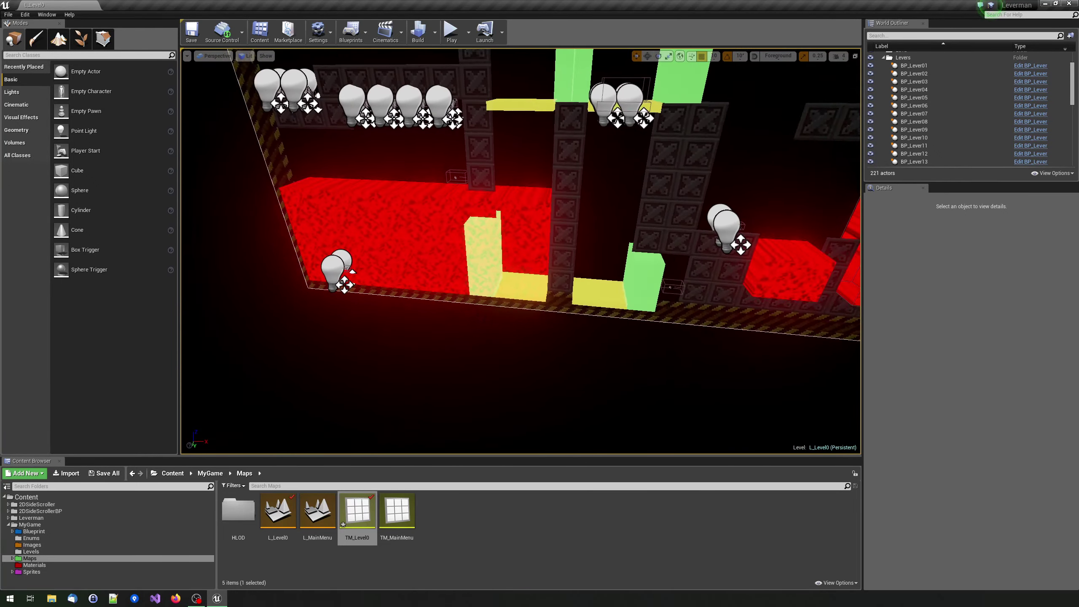
right_drag(270, 229, 270, 229)
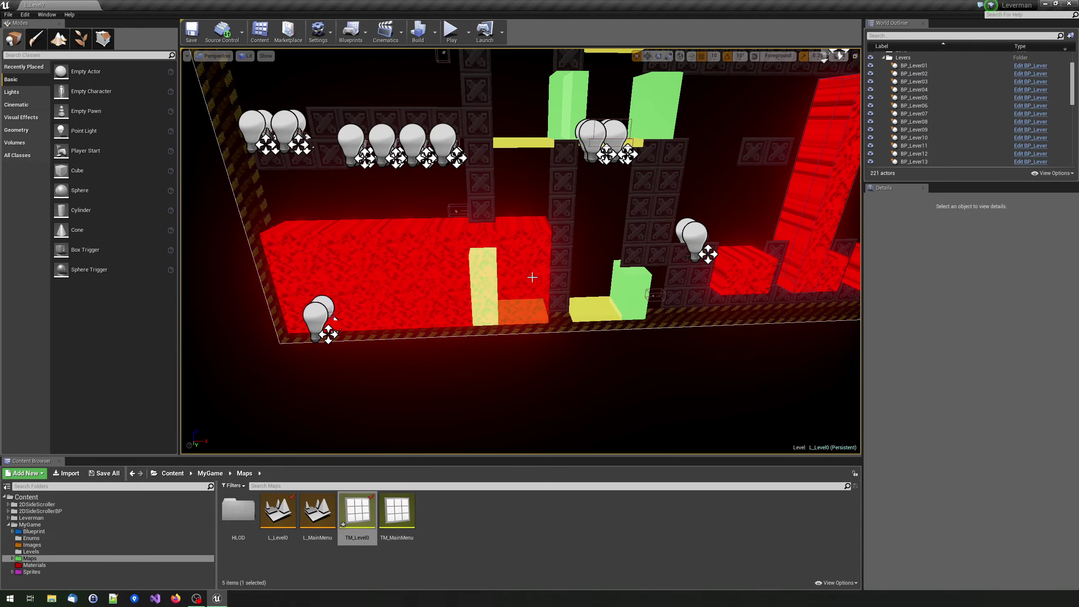
right_drag(331, 299, 331, 300)
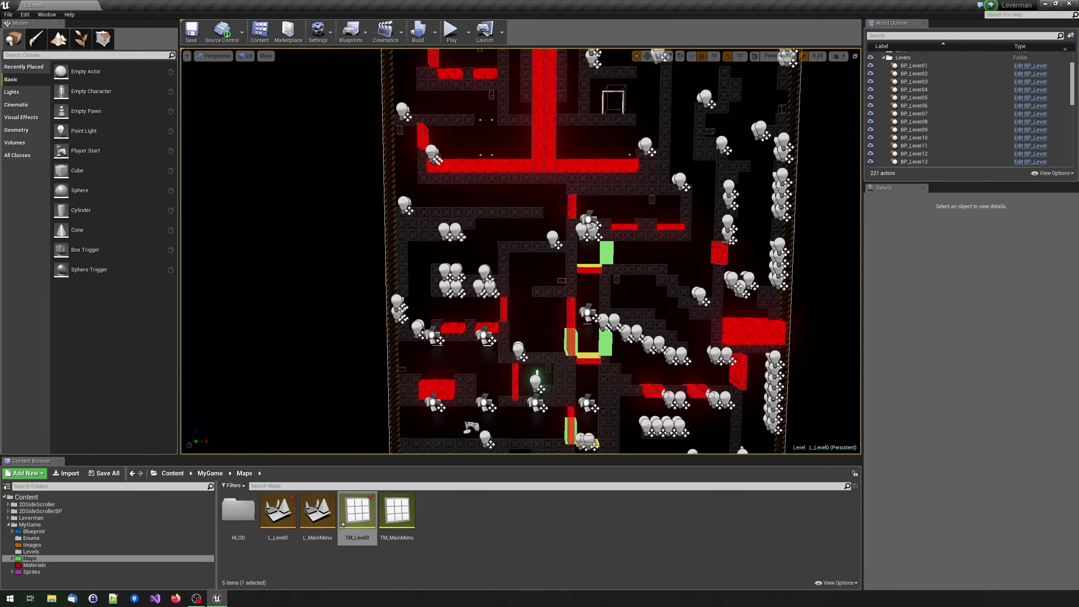
- Show the Blueprint folder's assets, enlarge the Content Browser, and collapse the Levers outliner folder
click(34, 531)
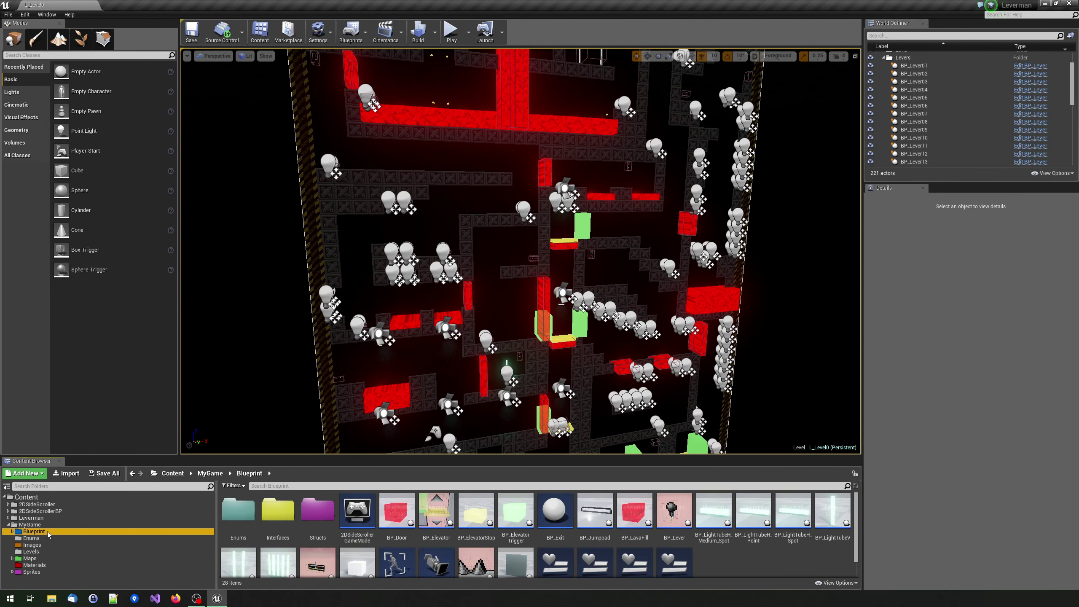
drag(433, 457, 419, 405)
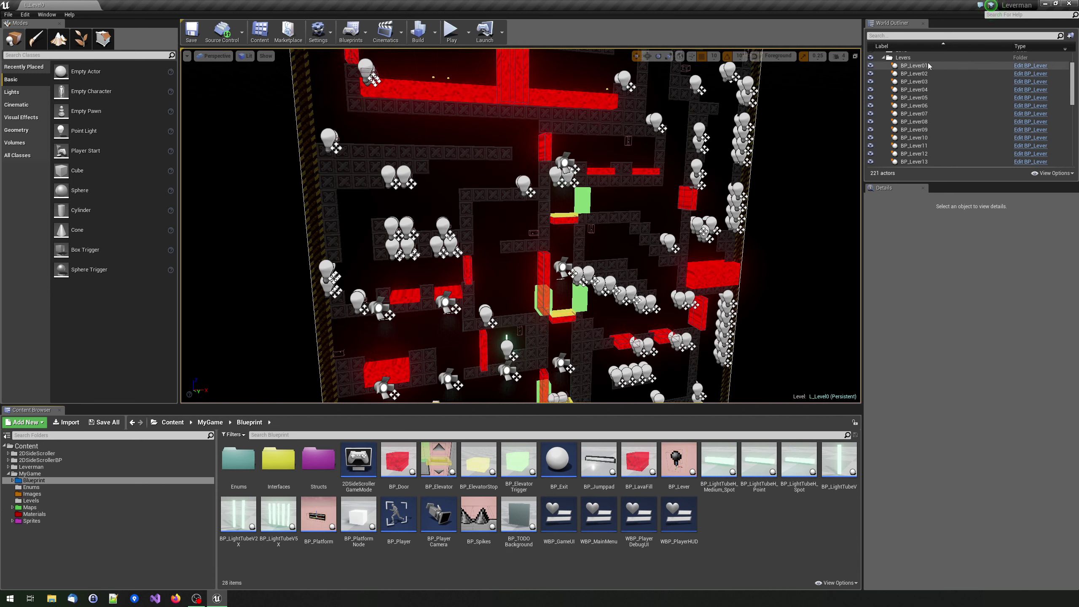
scroll(904, 80, up, 2)
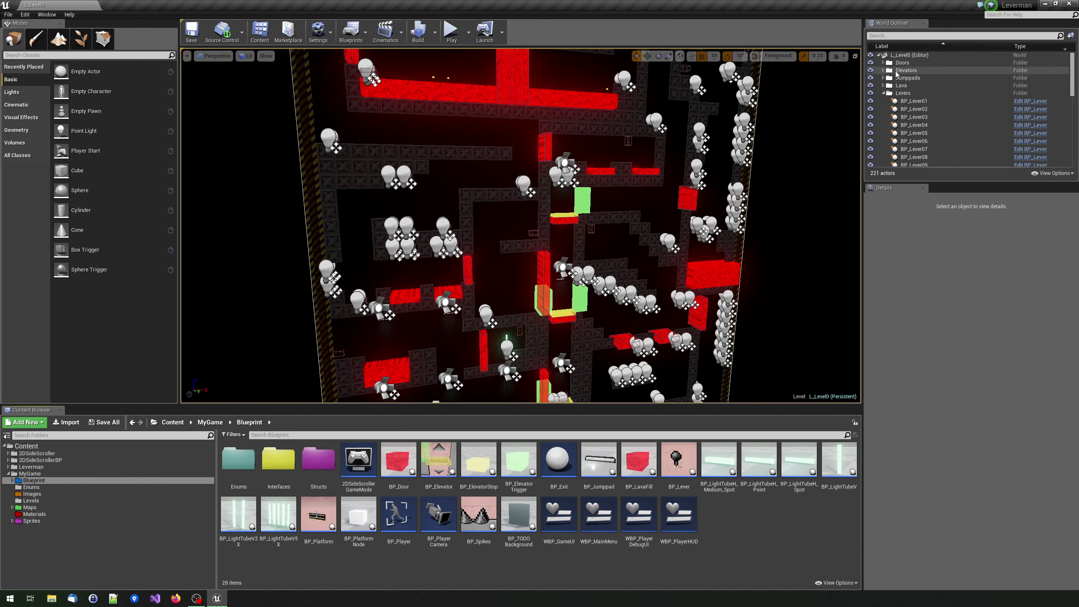
click(883, 93)
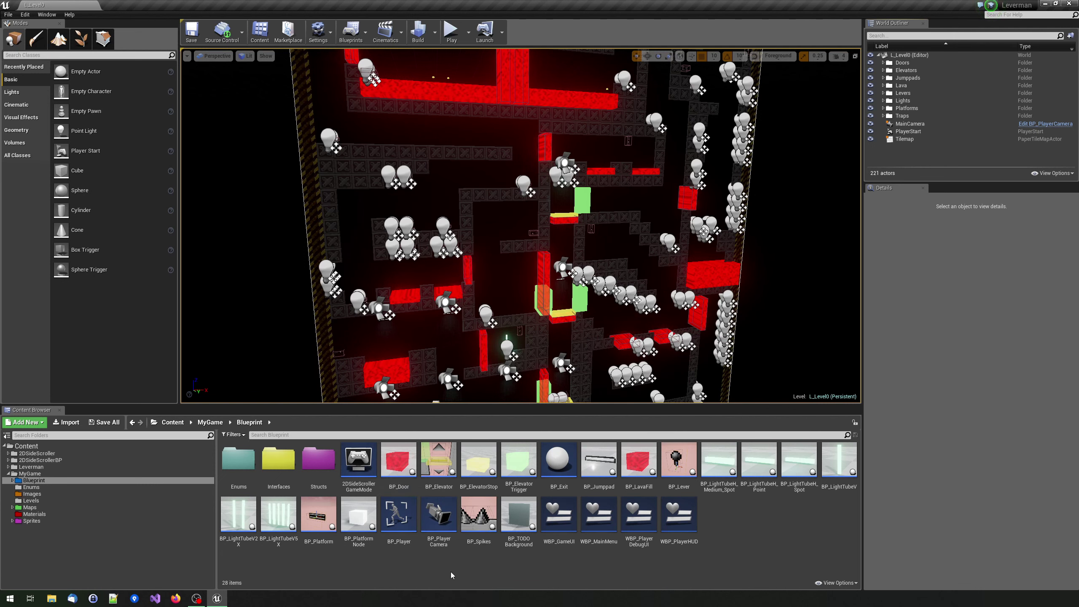
- Open BP_PlayerCamera, inspect CameraComponent and Class Defaults, and make the camera Editable when Inherited
double_click(439, 513)
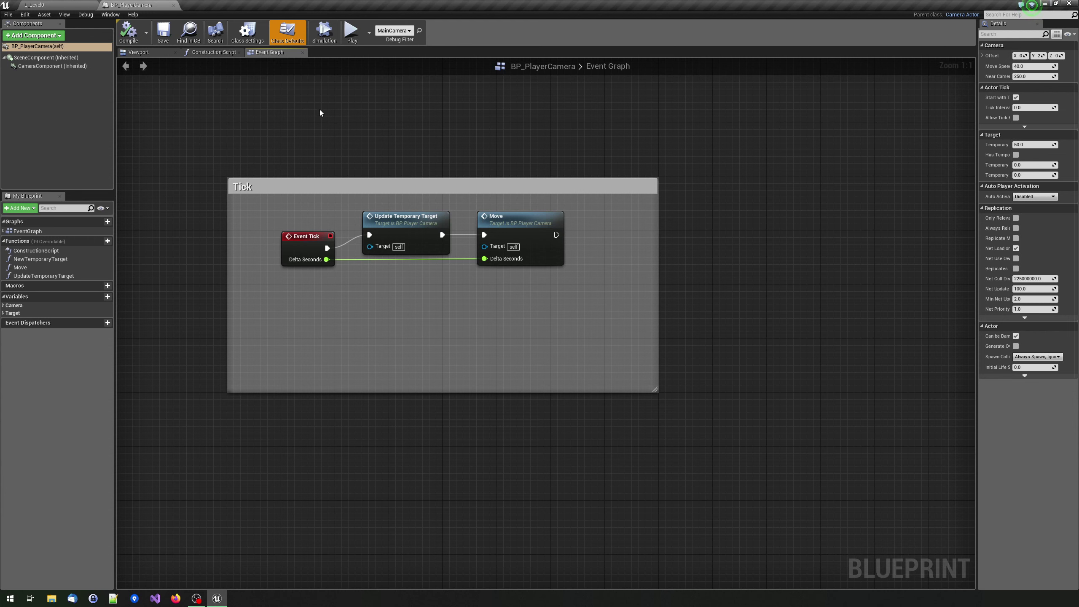
key(Home)
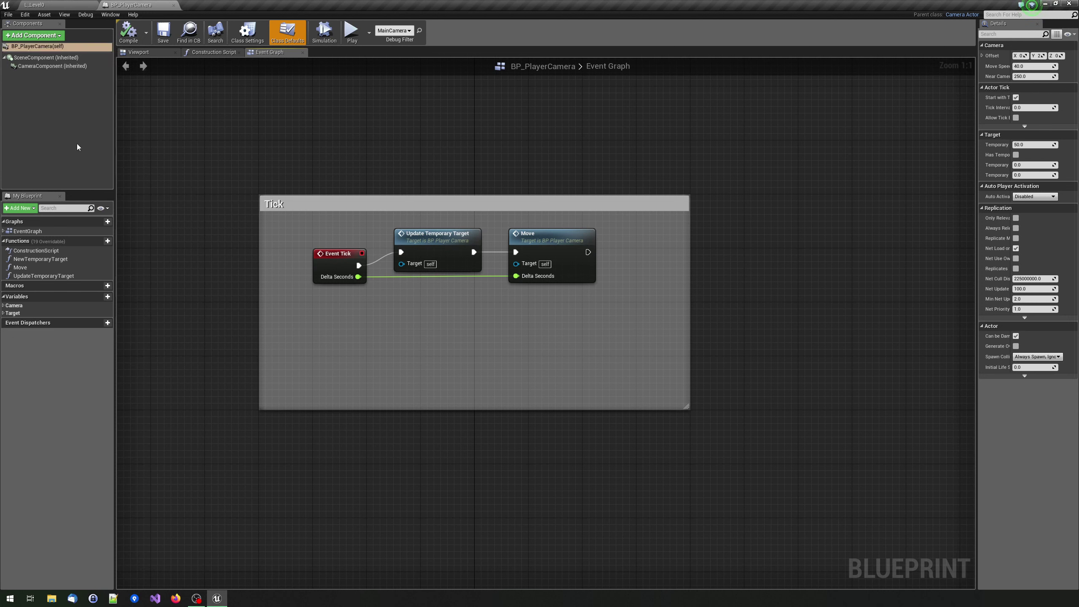
click(28, 67)
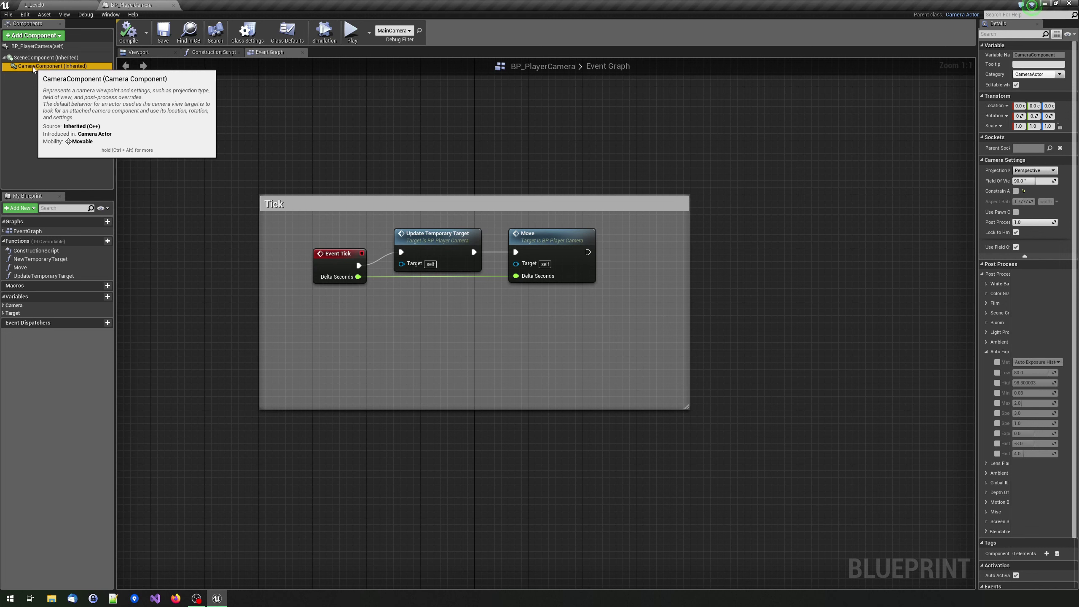
click(47, 46)
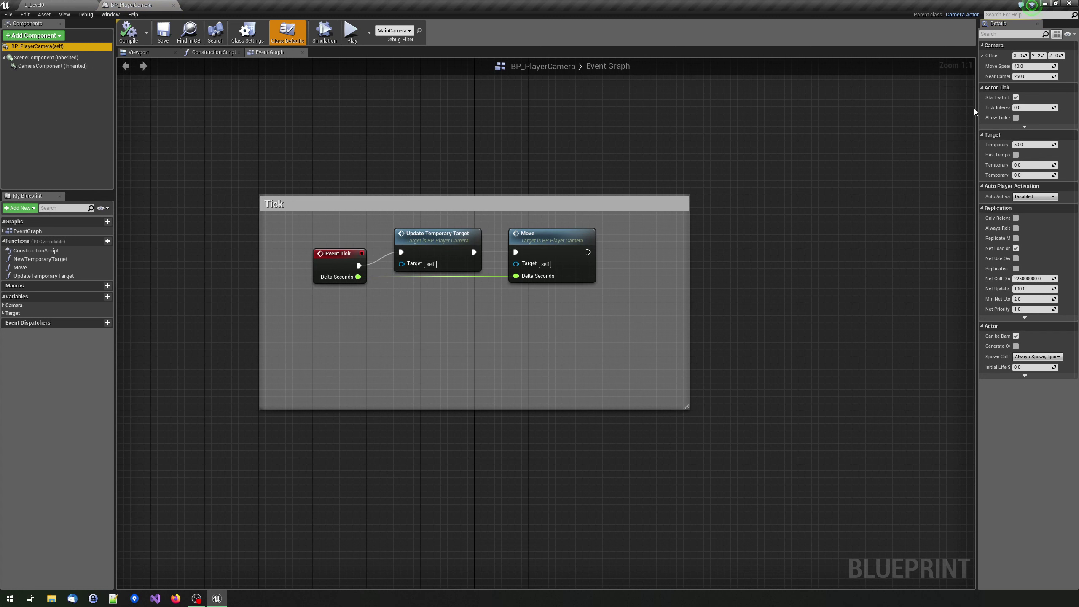
drag(978, 115, 863, 117)
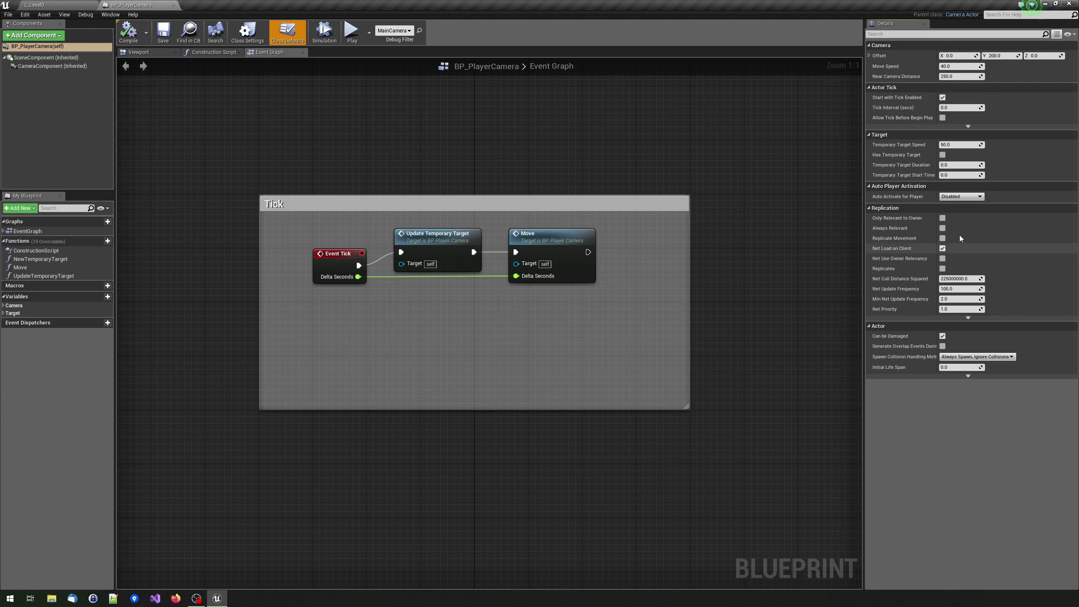
click(51, 66)
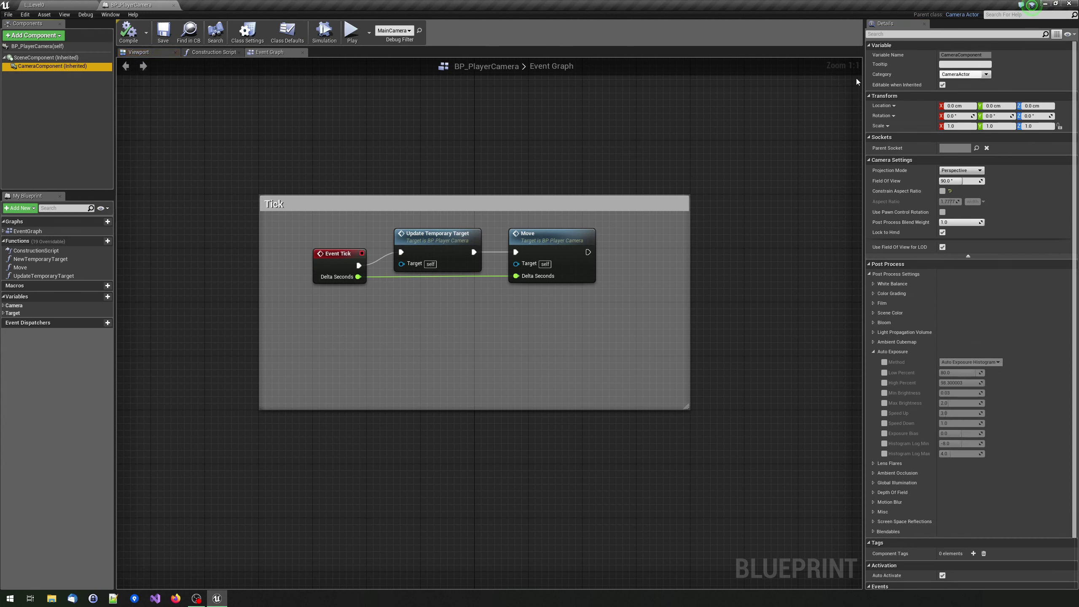
click(942, 85)
- Open the Update Temporary Target function graph, look over its nodes, and close it
double_click(440, 241)
right_drag(440, 245, 489, 146)
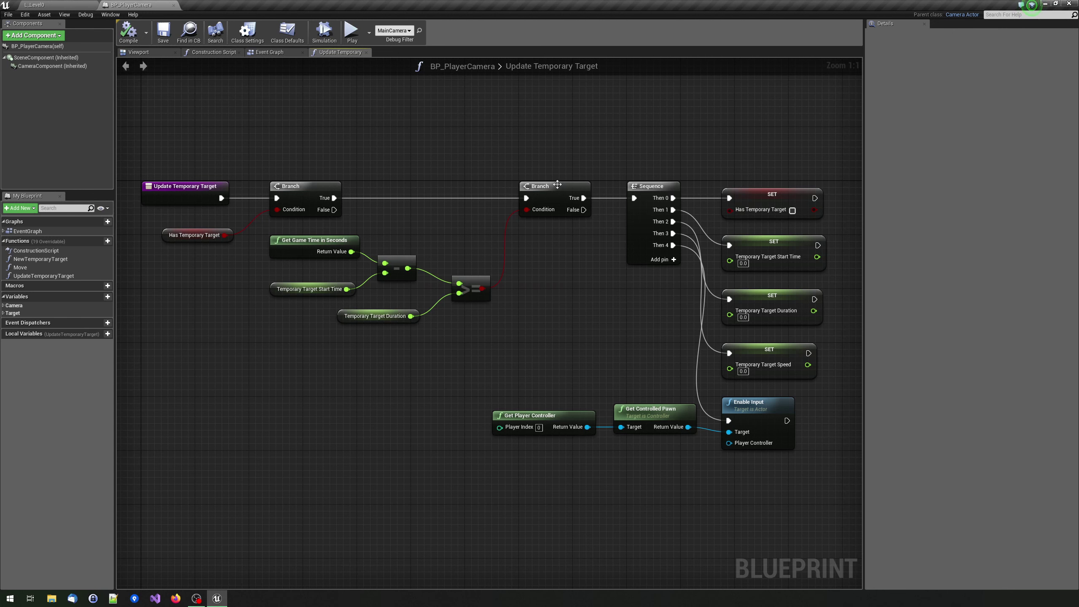
mouse_move(561, 141)
right_down()
mouse_move(505, 128)
mouse_move(524, 121)
right_up()
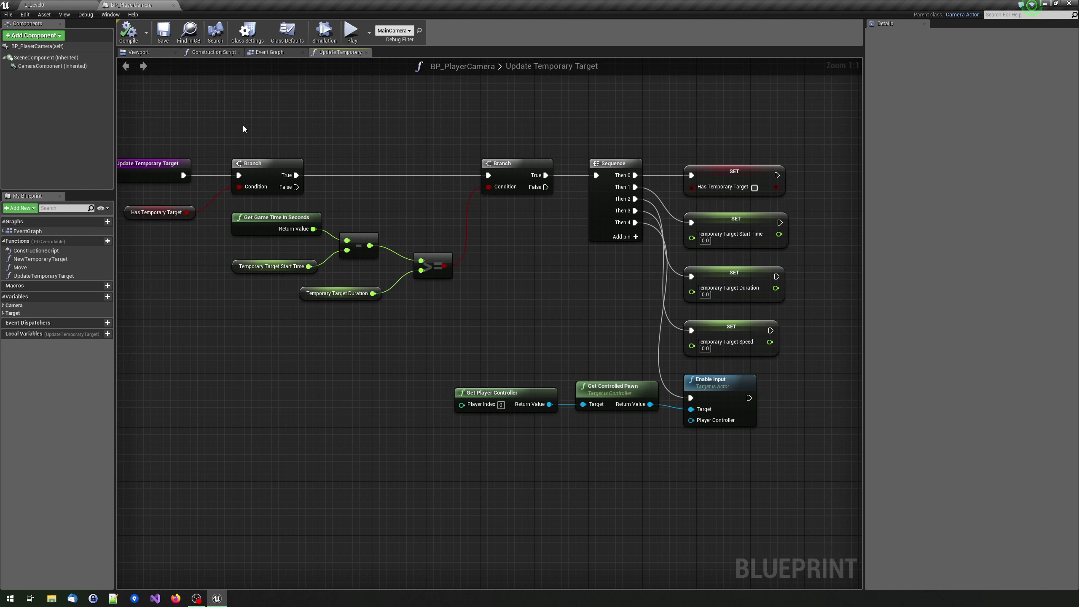
click(366, 53)
- Look over the Move function graph, then close it and the BP_PlayerCamera editor
double_click(585, 253)
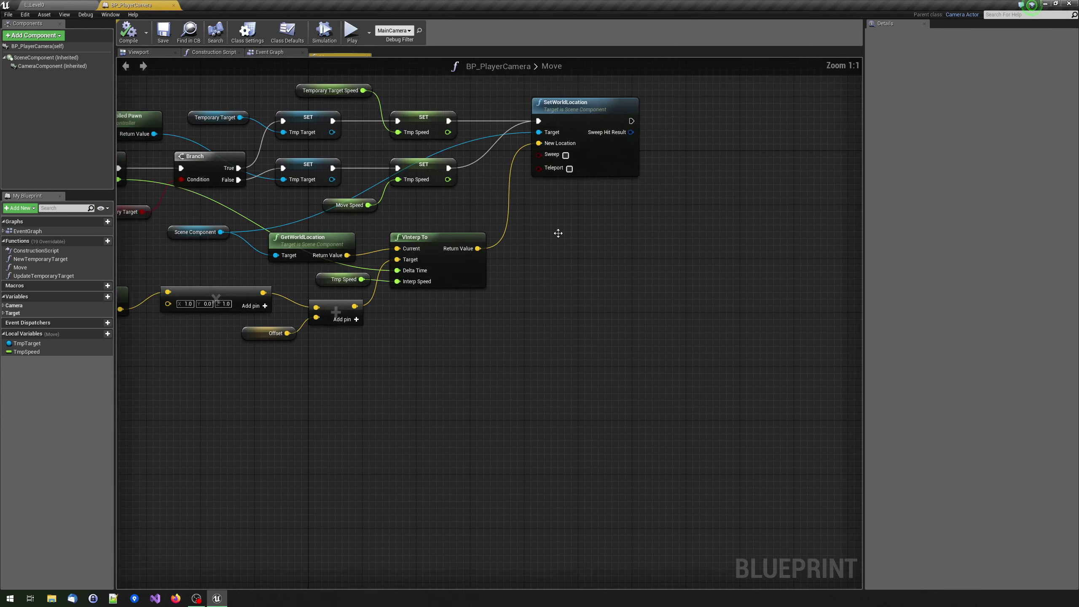
mouse_move(482, 140)
right_down()
mouse_move(440, 125)
mouse_move(447, 131)
right_up()
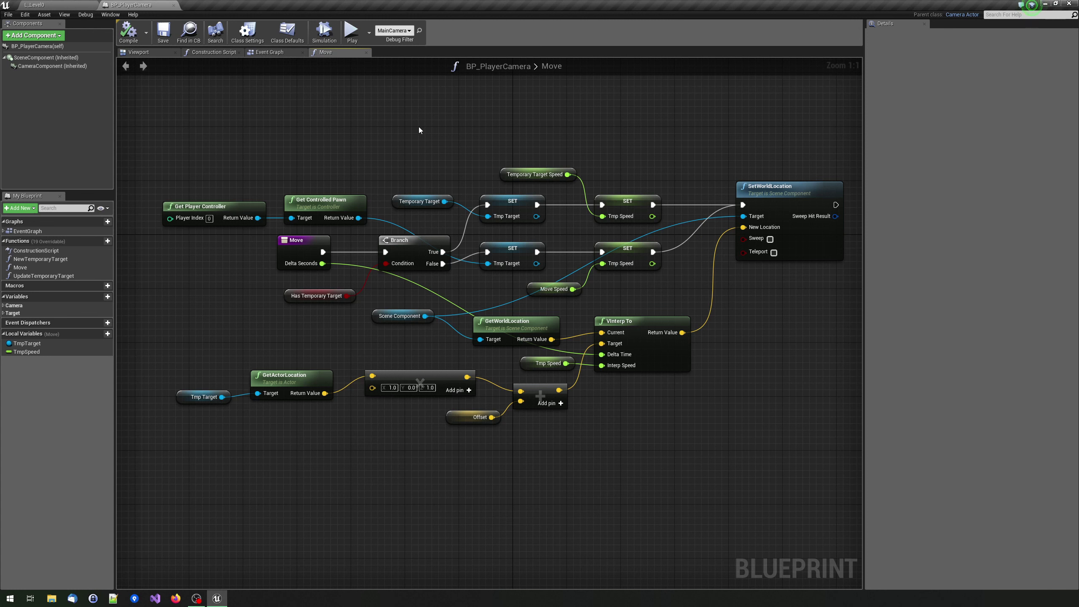
click(368, 52)
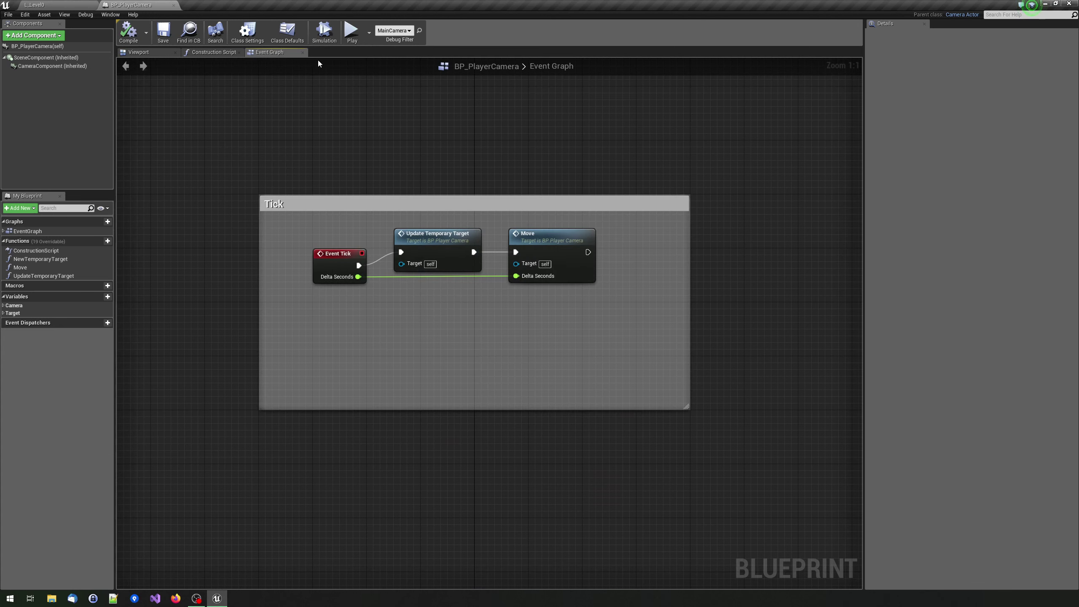
click(173, 4)
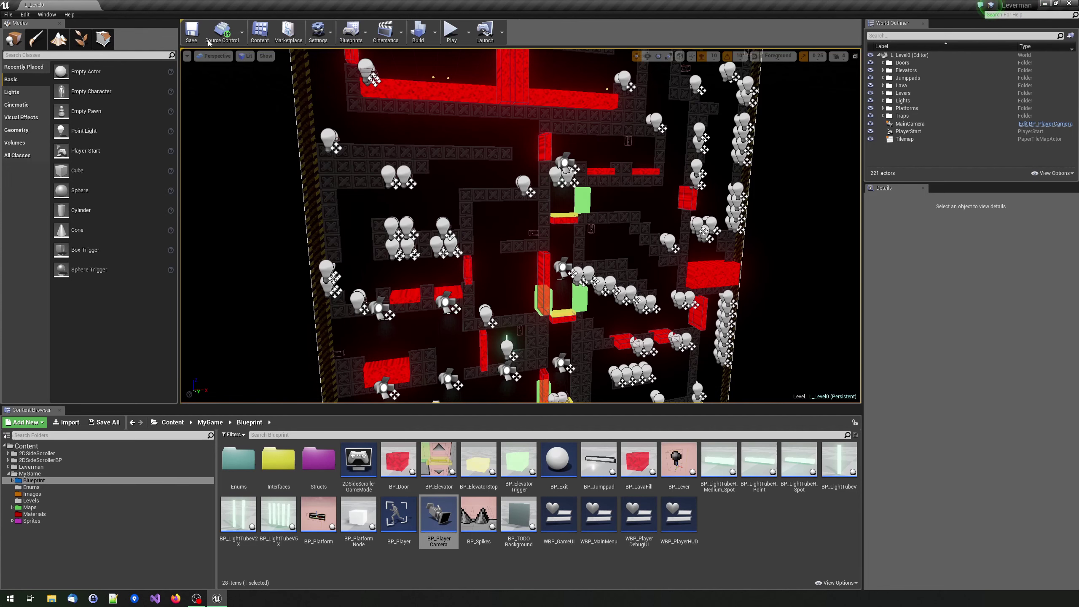
- Open the BP_Door Blueprint and orbit its viewport around the red door box
click(447, 576)
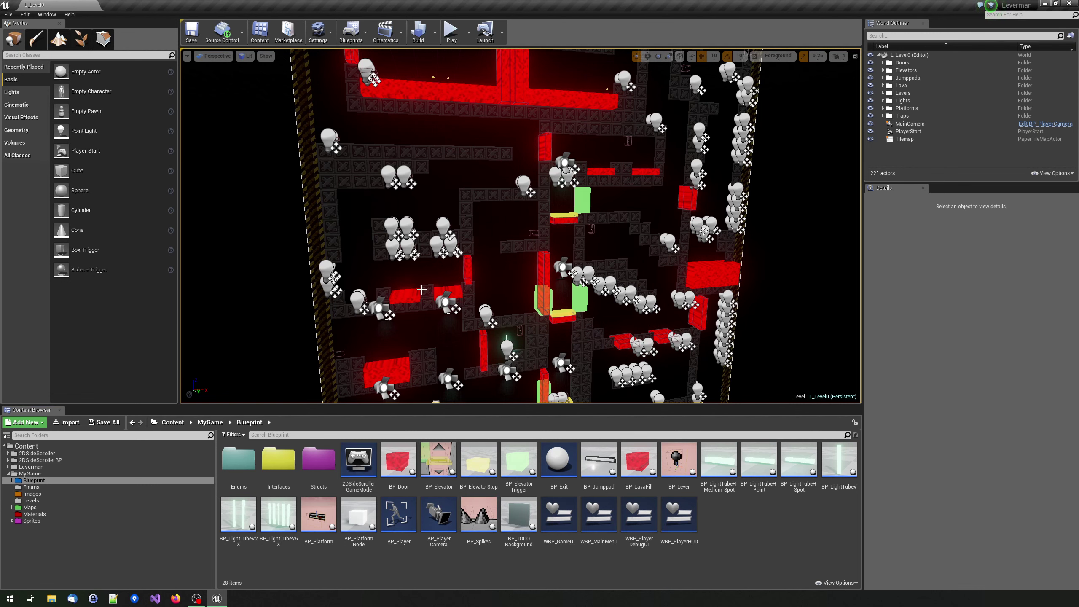
double_click(399, 460)
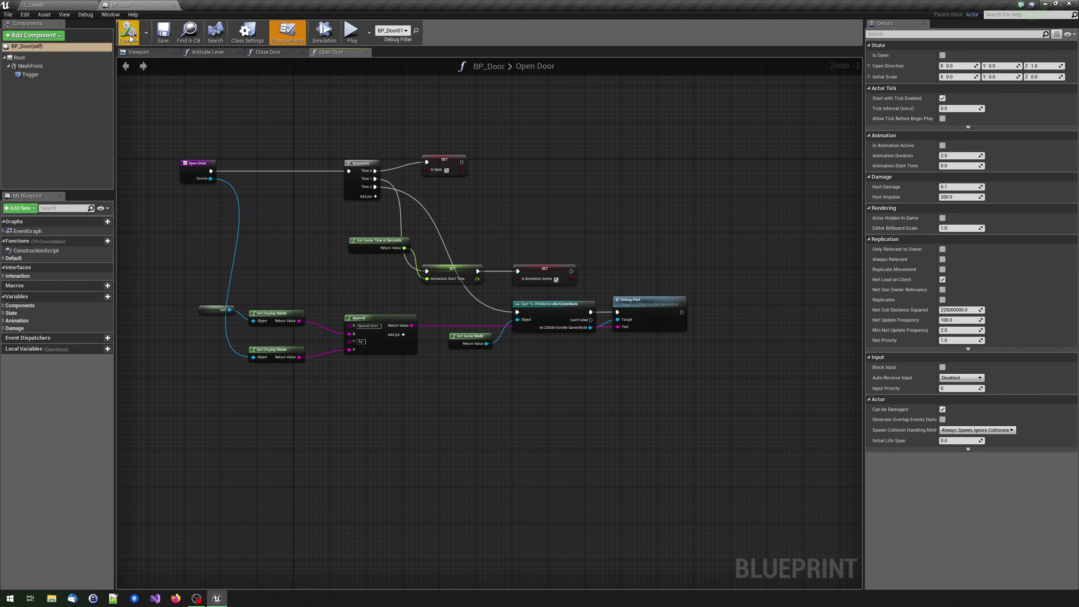
click(143, 53)
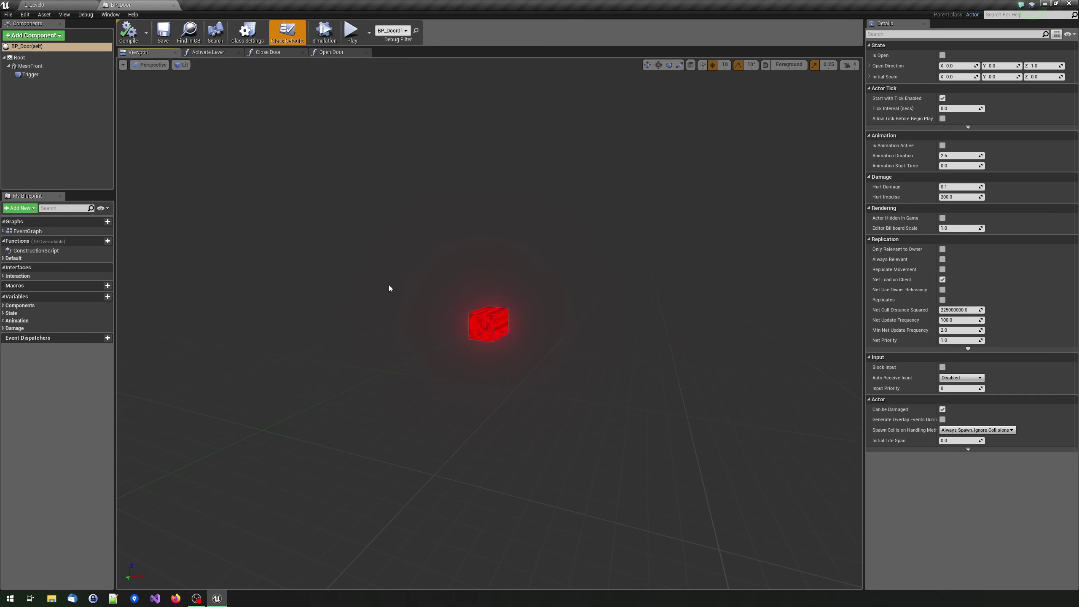
mouse_move(489, 323)
right_down()
mouse_move(425, 383)
mouse_move(489, 298)
mouse_move(553, 319)
right_up()
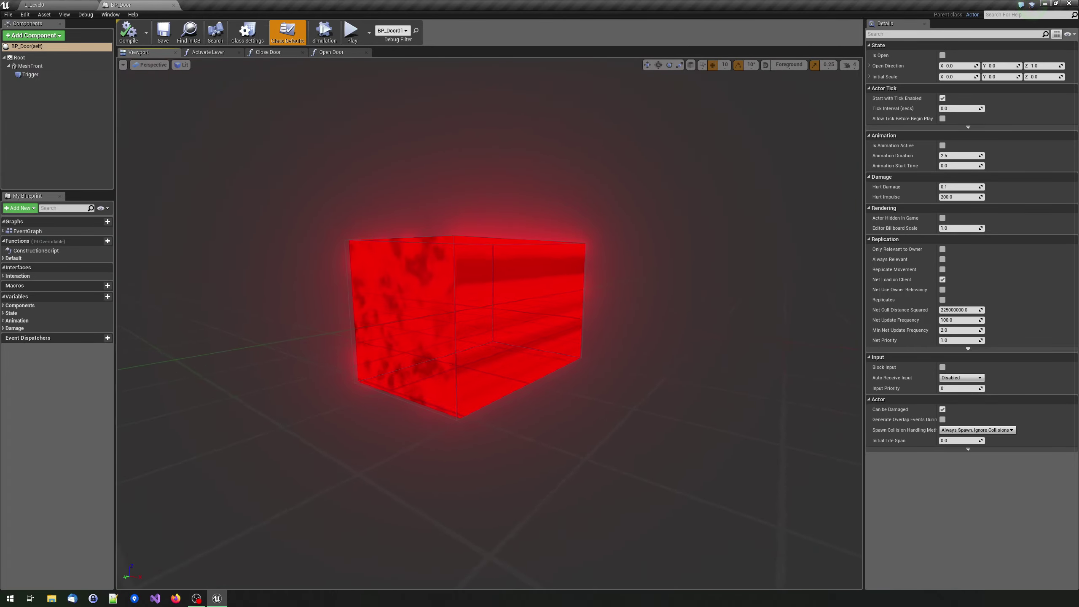
right_drag(552, 319, 544, 314)
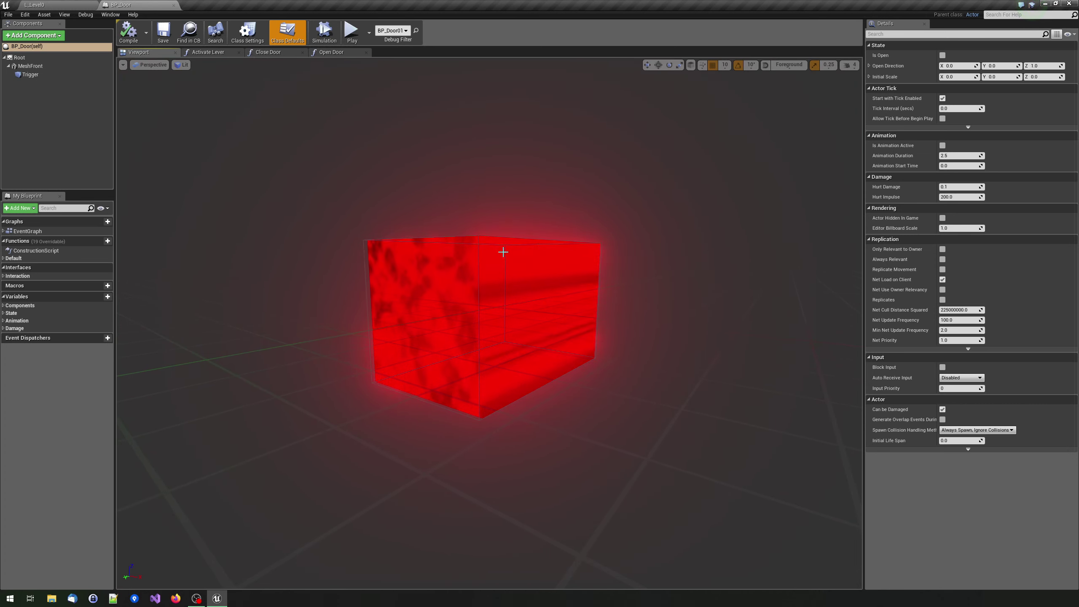
right_drag(518, 282, 552, 285)
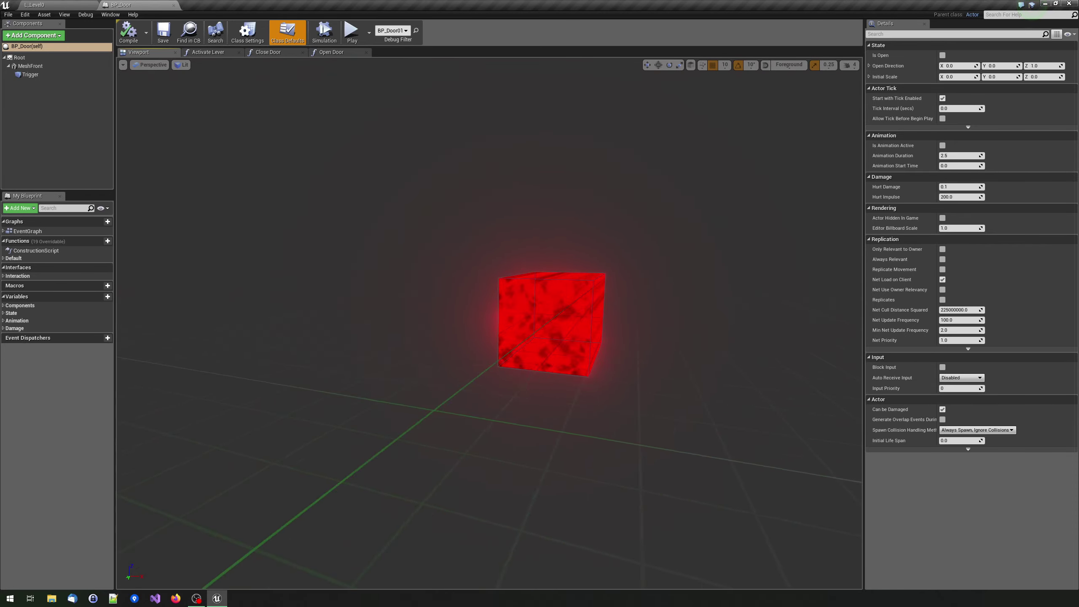
right_drag(552, 285, 415, 275)
- Inspect the door's MeshFront mesh and Class Defaults, then open its Event Graph
click(442, 303)
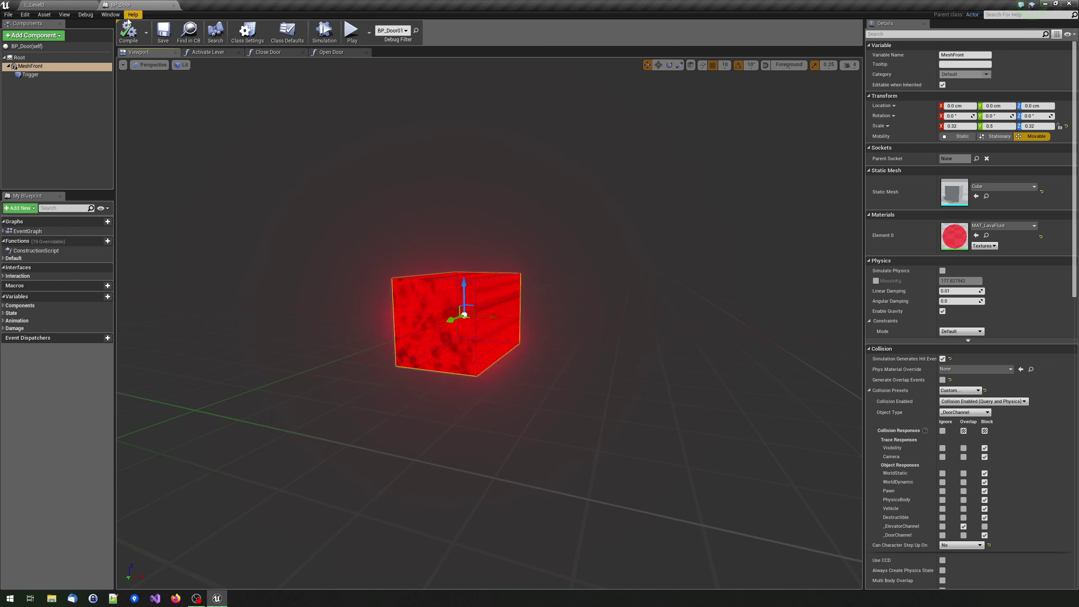
click(26, 46)
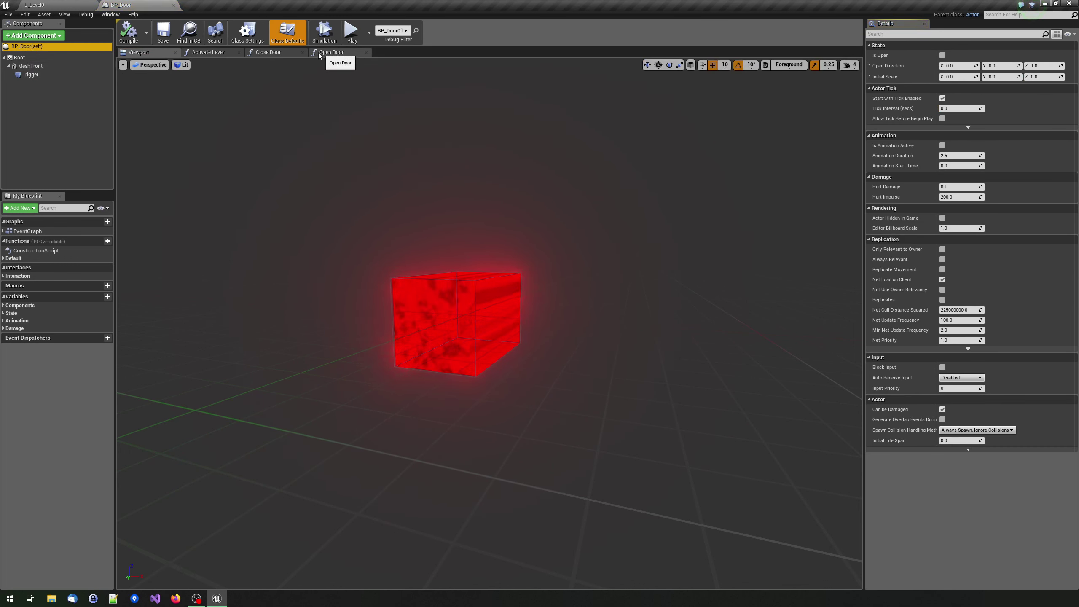
double_click(23, 231)
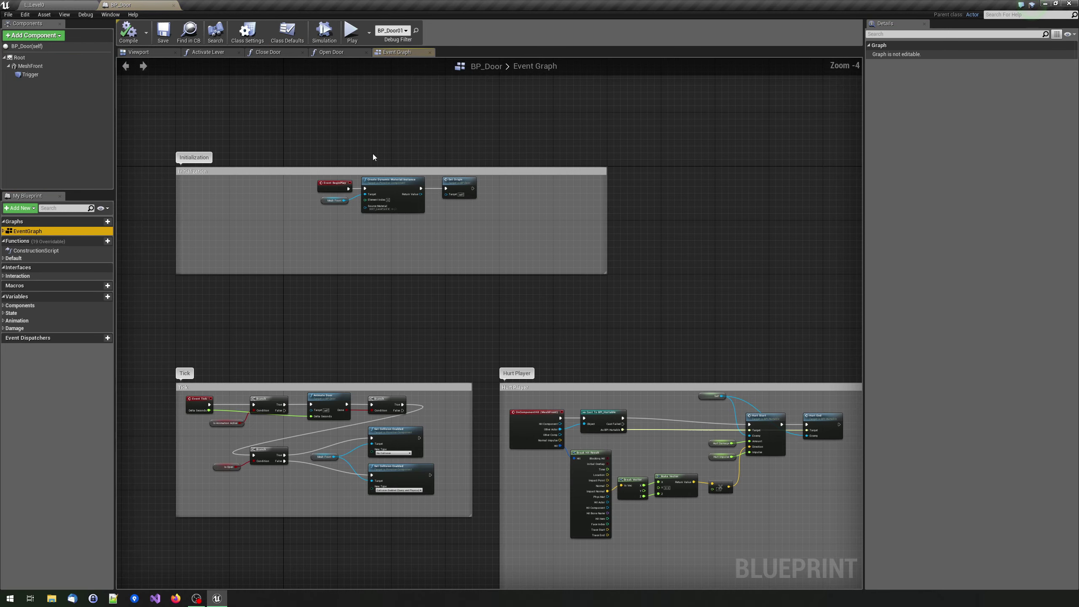
- Zoom into the Tick comment and pan across to the Hurt Player nodes casting to BPI_Hurtable
scroll(295, 272, up, 1)
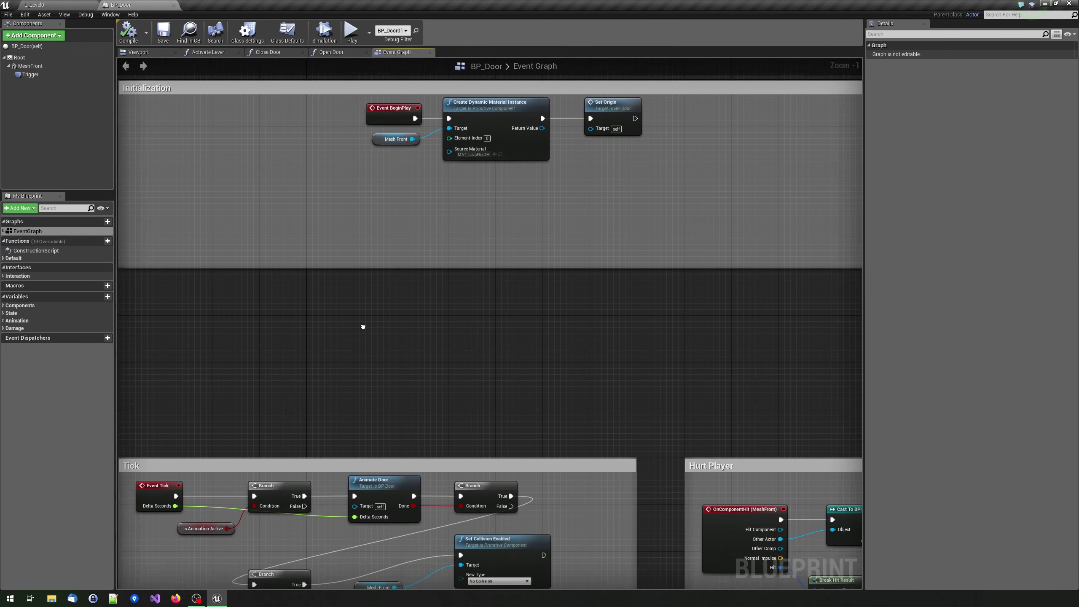
right_drag(361, 325, 410, 104)
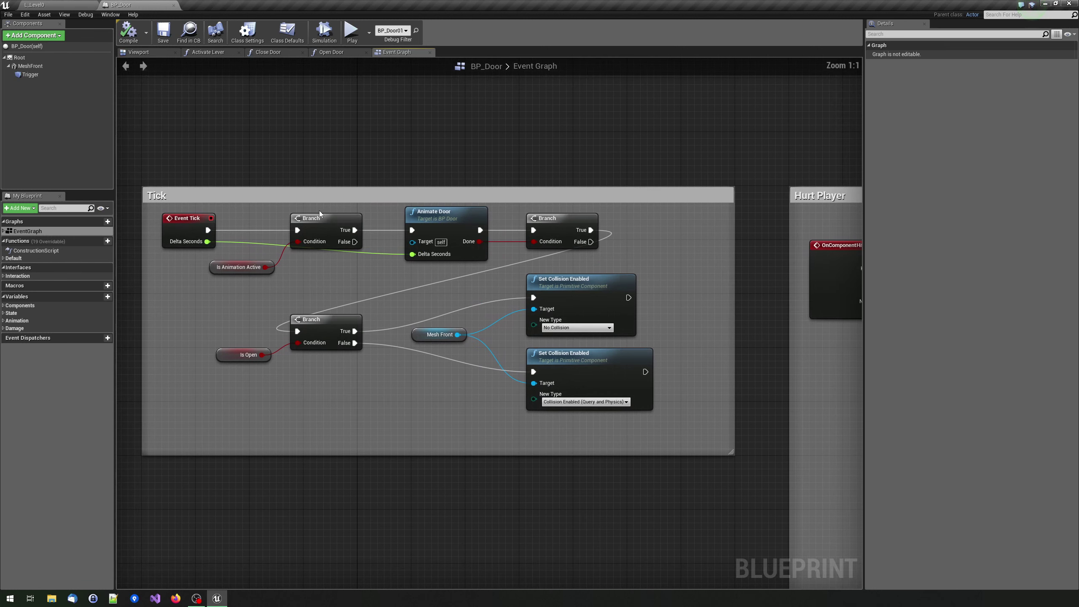
scroll(425, 270, up, 1)
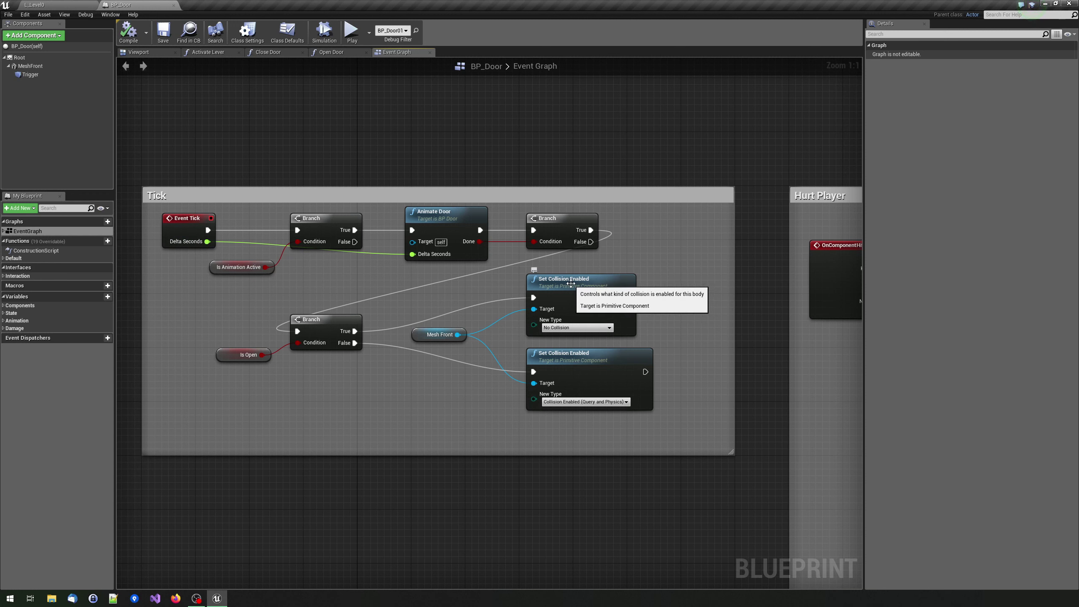
mouse_move(664, 202)
right_down()
mouse_move(210, 94)
mouse_move(9, 121)
right_up()
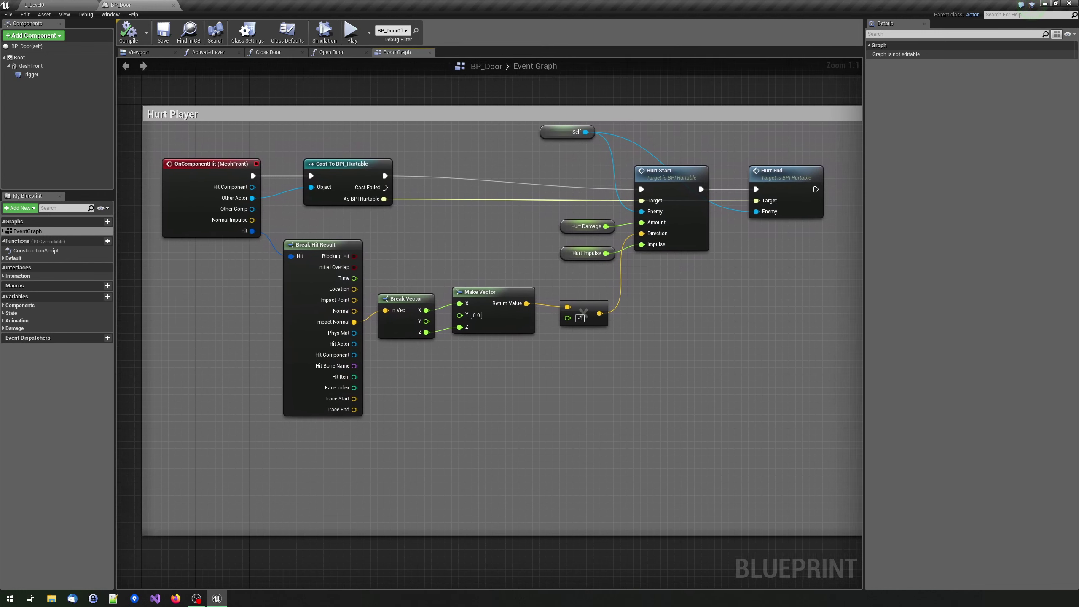
scroll(219, 161, down, 1)
right_drag(266, 166, 247, 176)
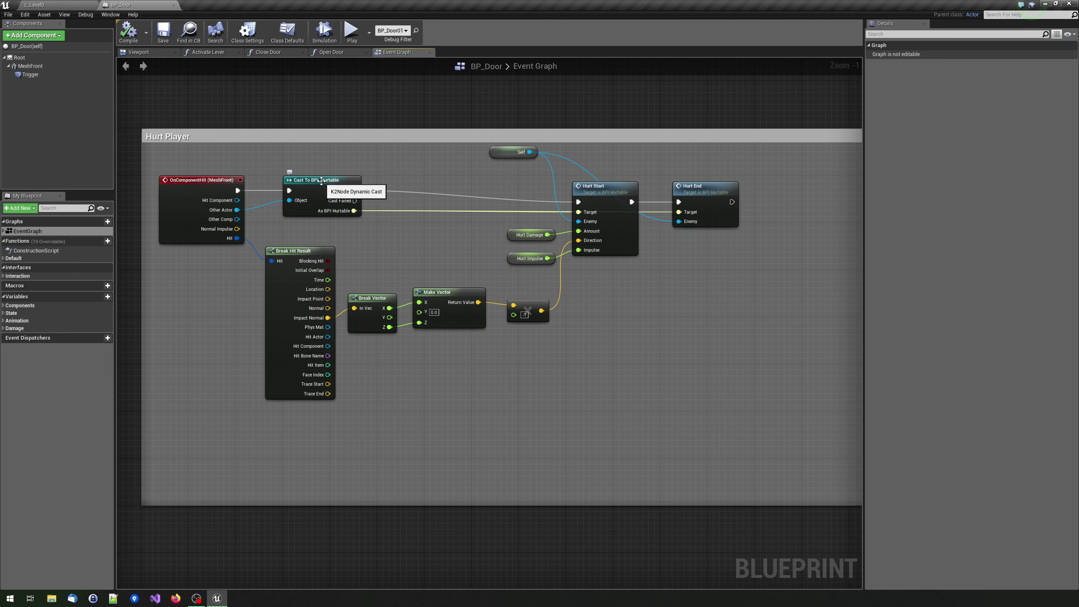
click(55, 4)
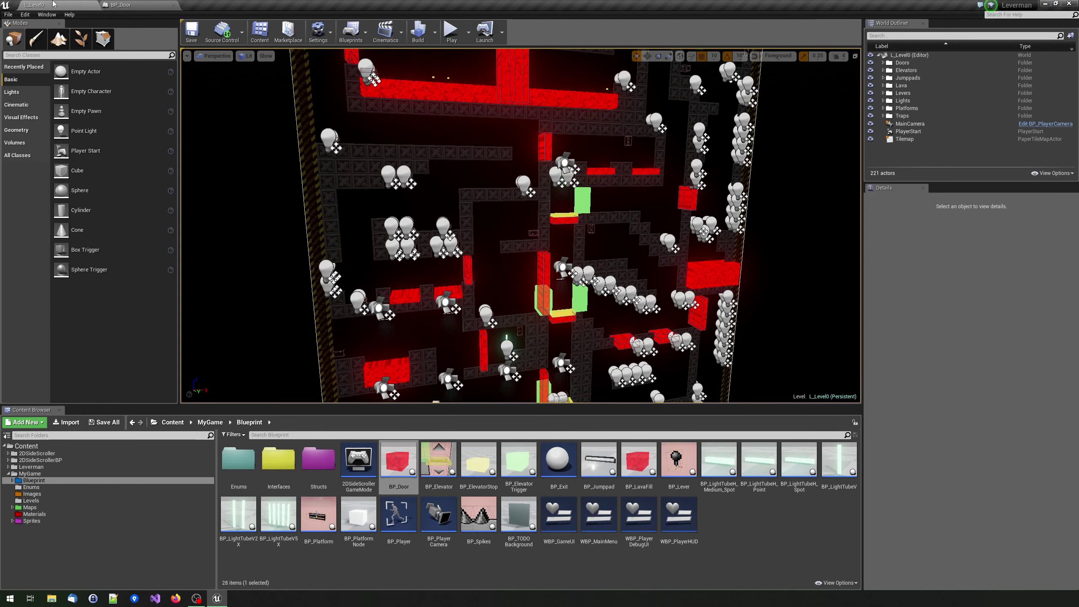
double_click(278, 463)
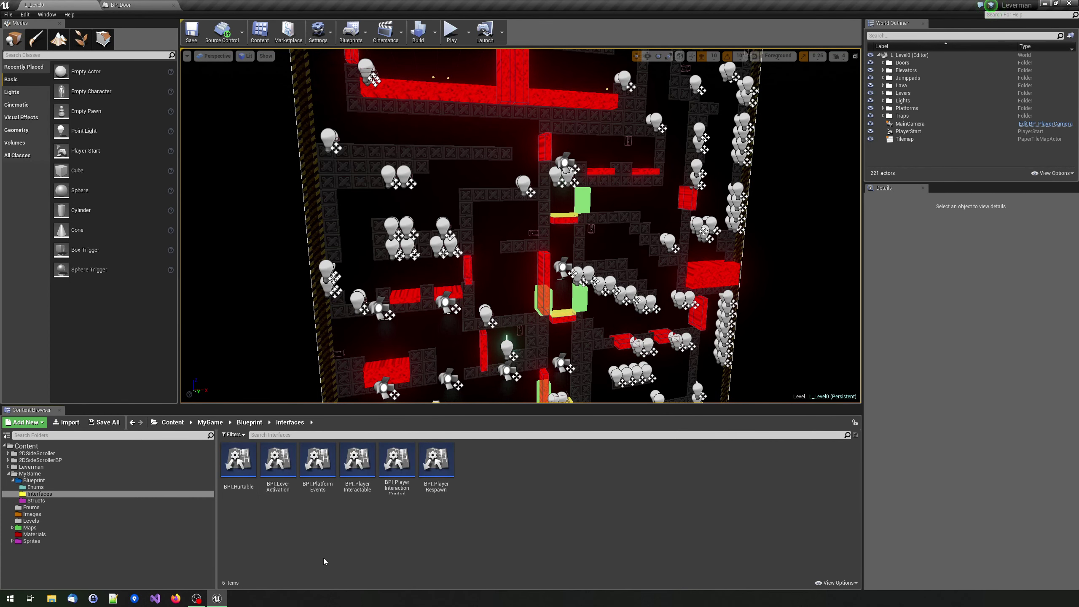
click(228, 489)
double_click(228, 489)
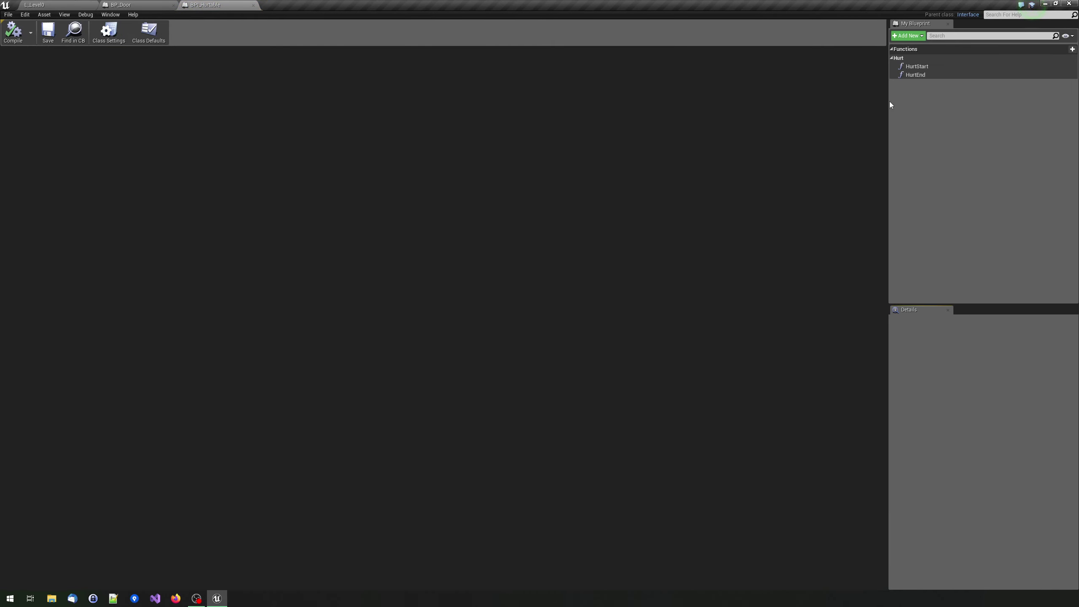
click(915, 68)
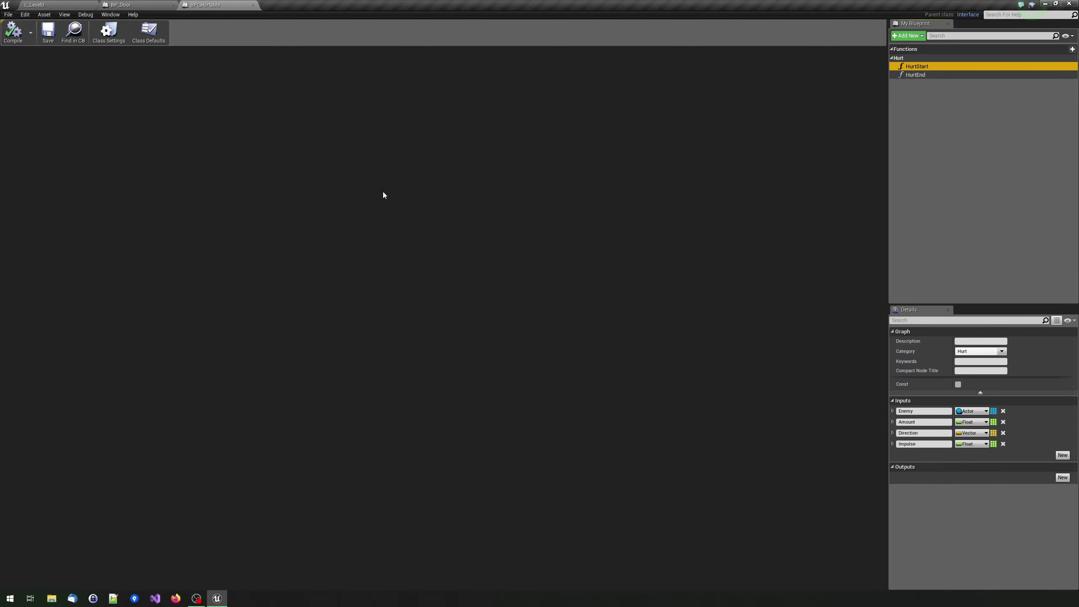
click(910, 74)
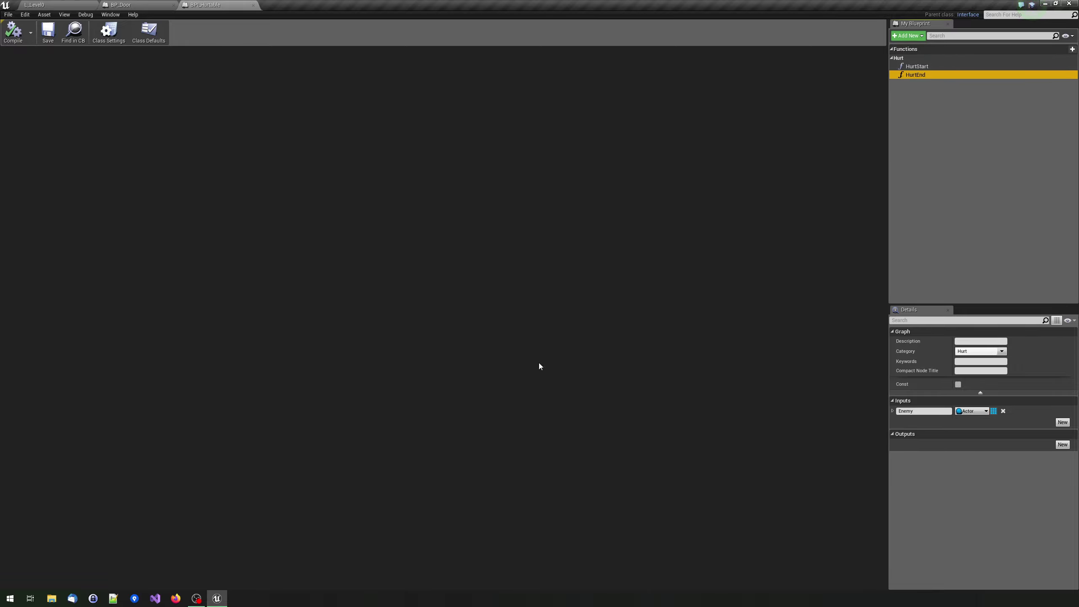
click(925, 66)
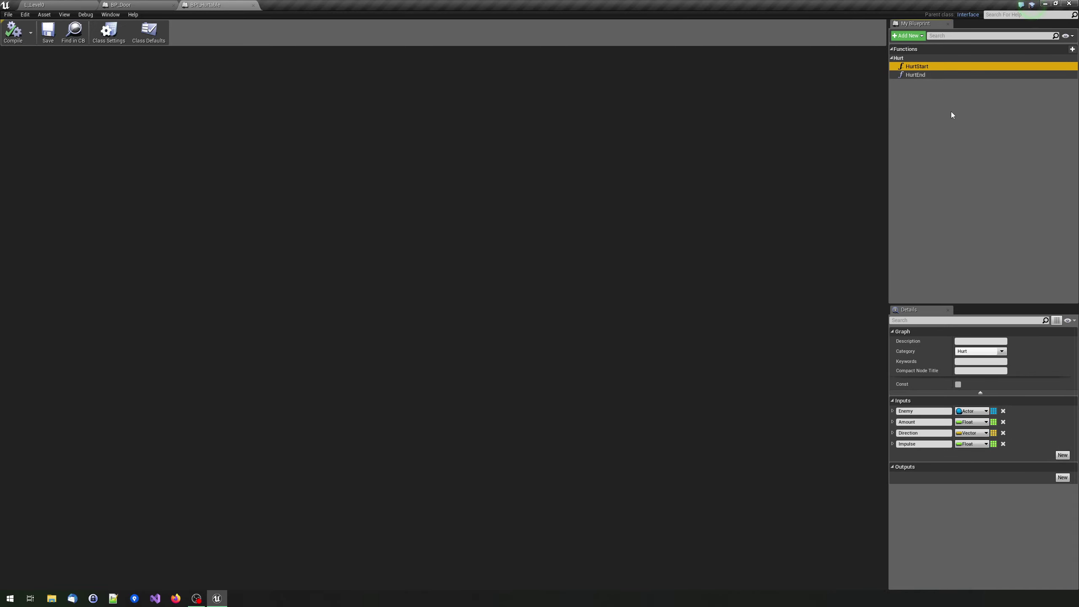
double_click(918, 67)
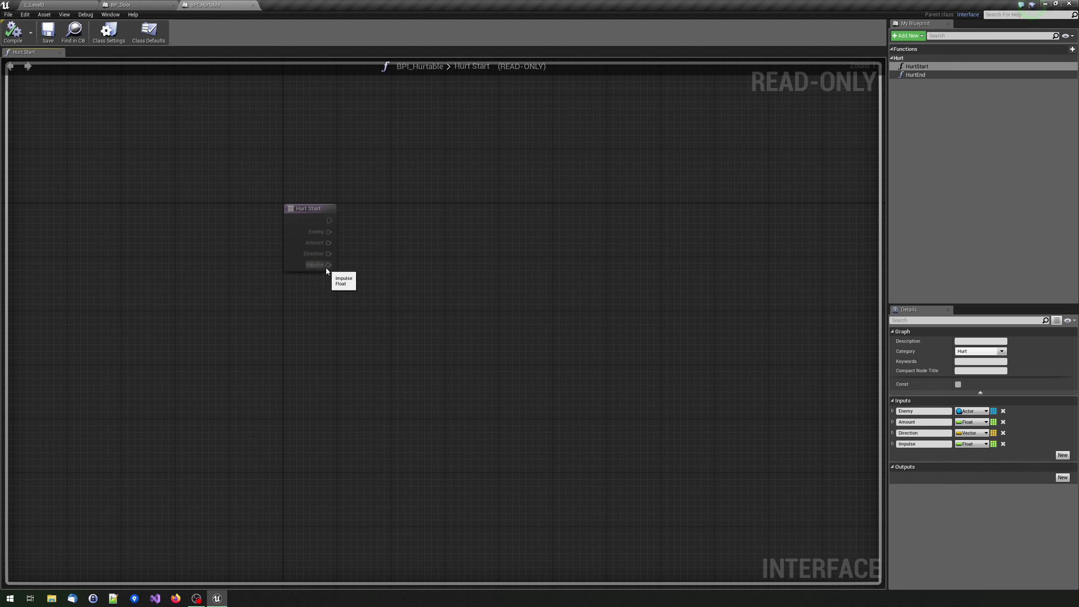
- Close the BPI_Hurtable and BP_Door editors and start a Play-in-Editor session
click(253, 6)
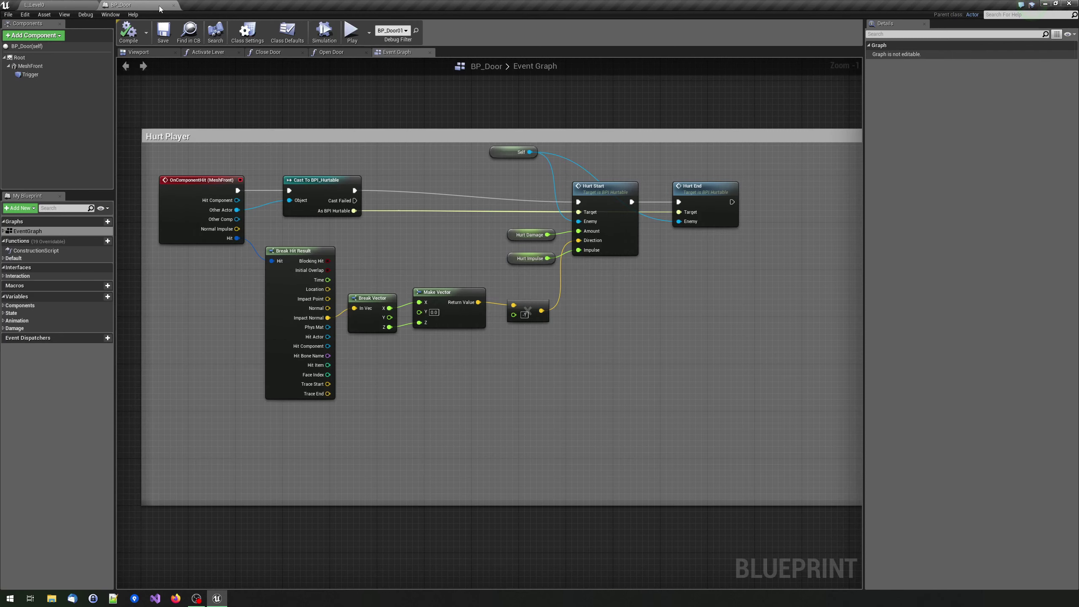
click(174, 5)
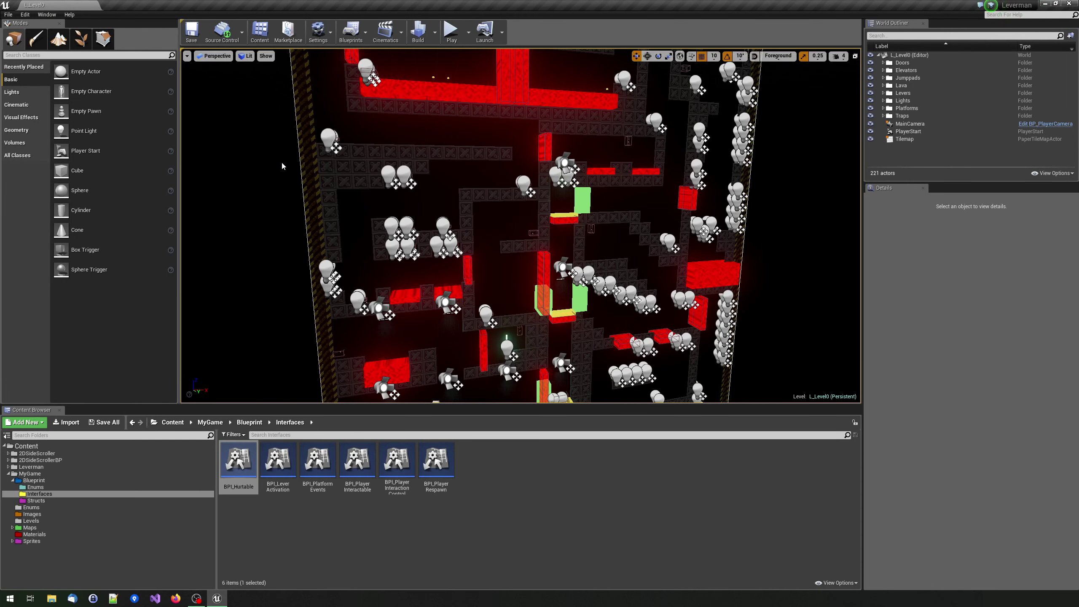
click(451, 31)
- Run the character right to the lava column, then left into the lava pool, and stop play
click(471, 237)
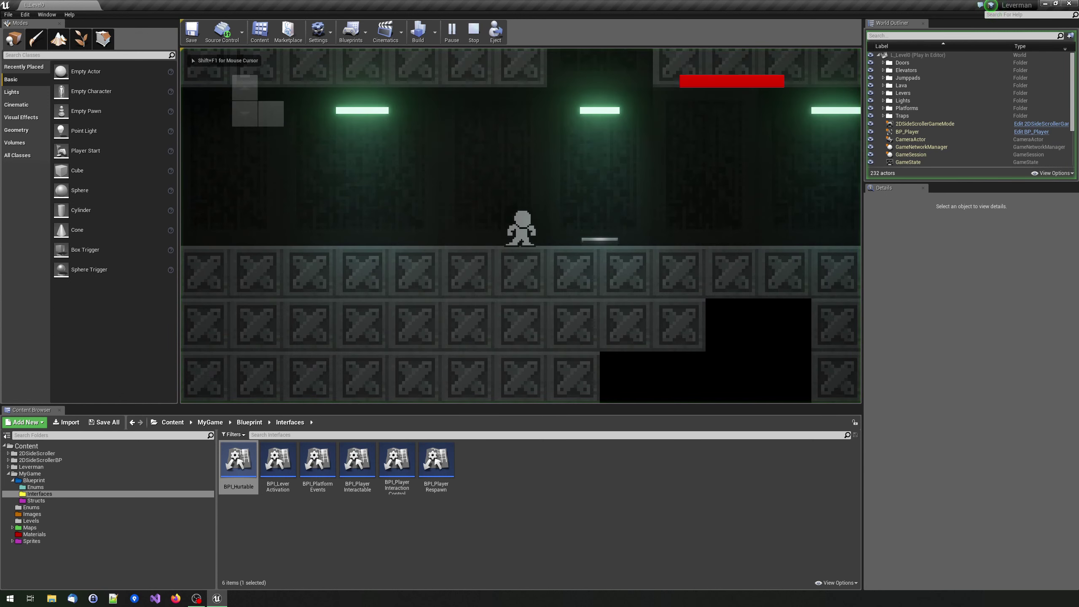
key(d)
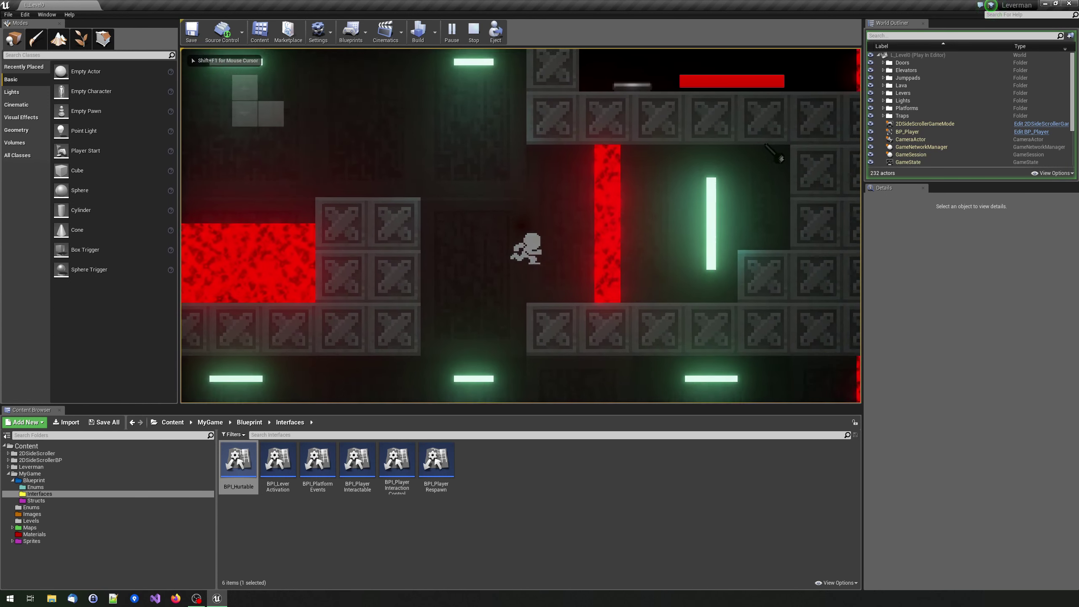
key(d)
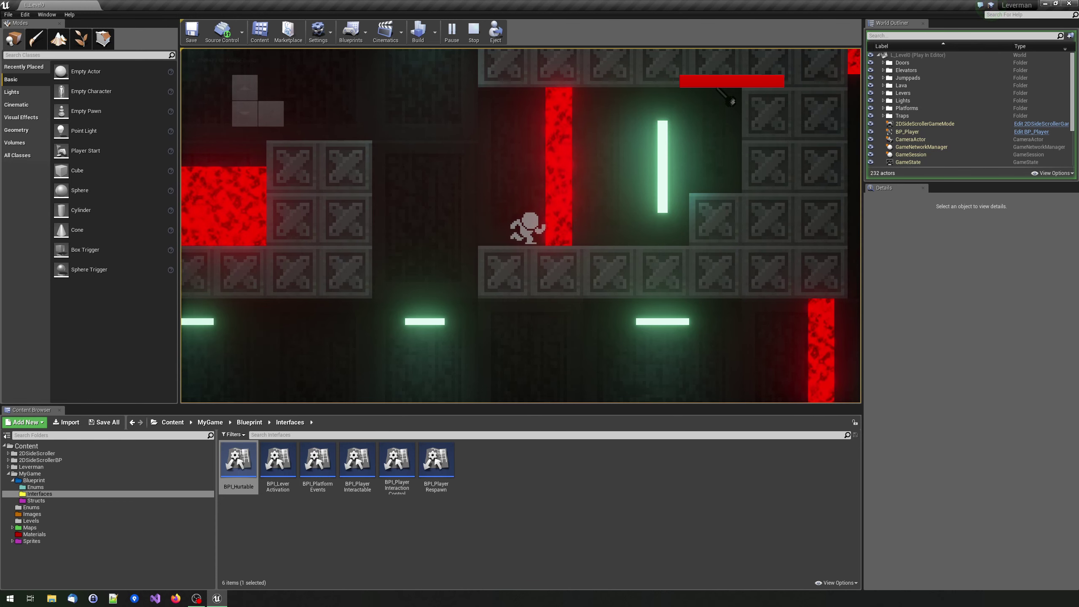
key(d)
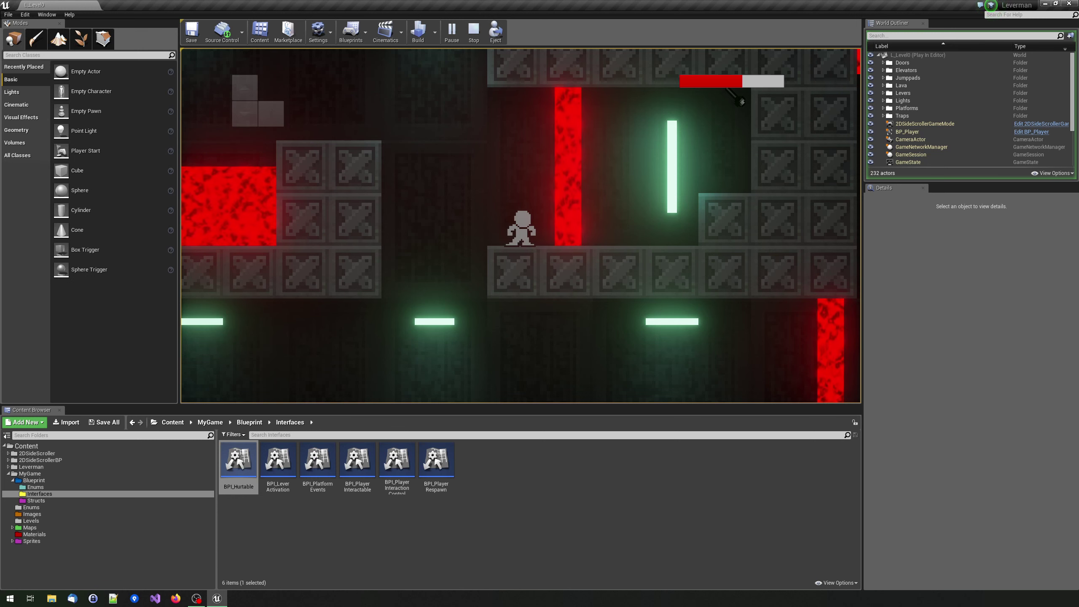
key(a)
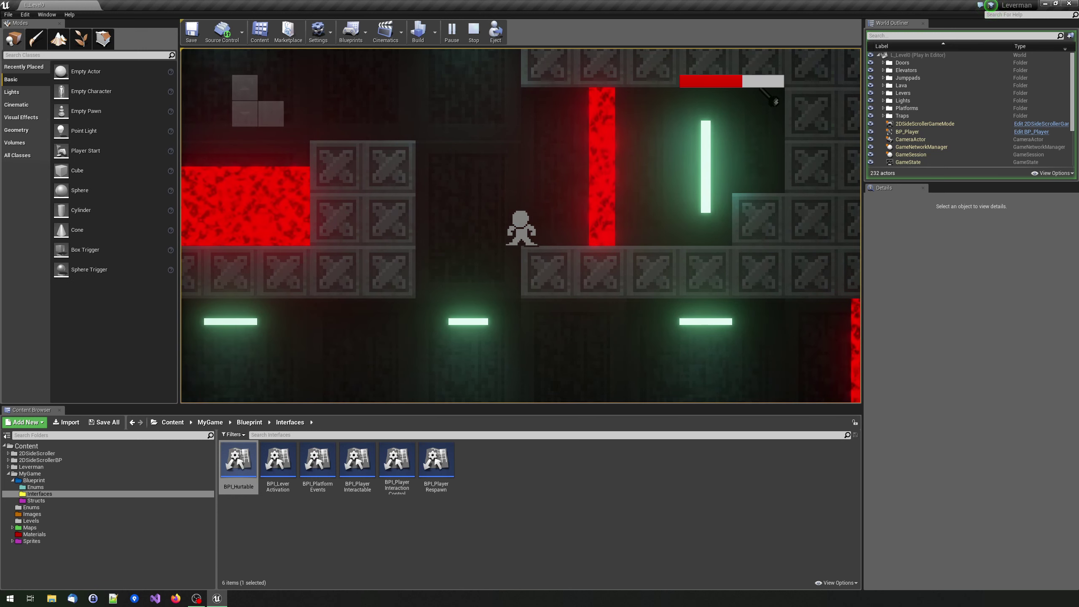
key(a)
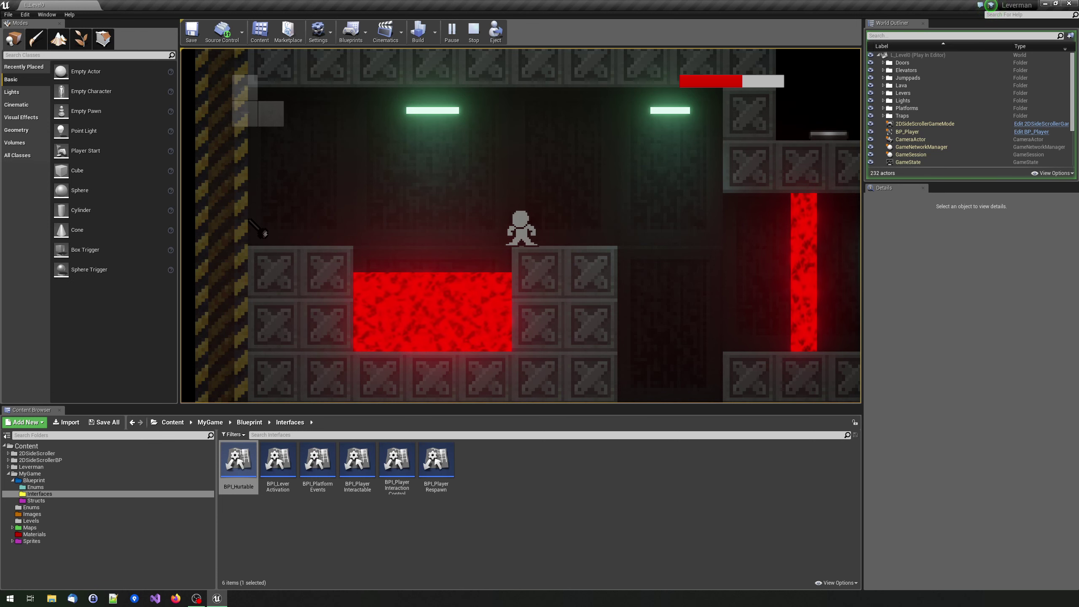
key(a)
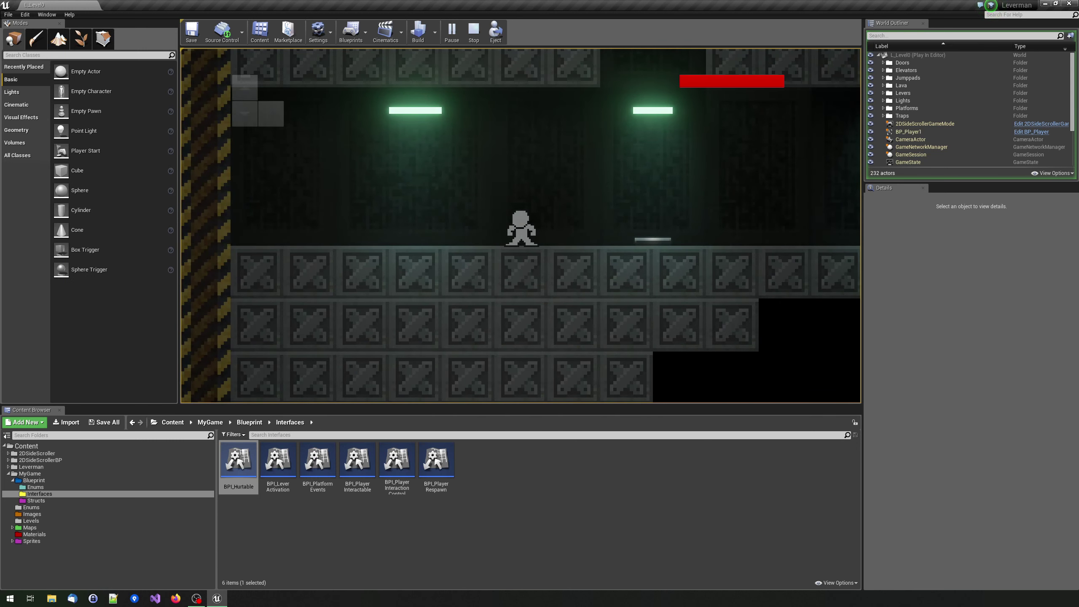
key(Escape)
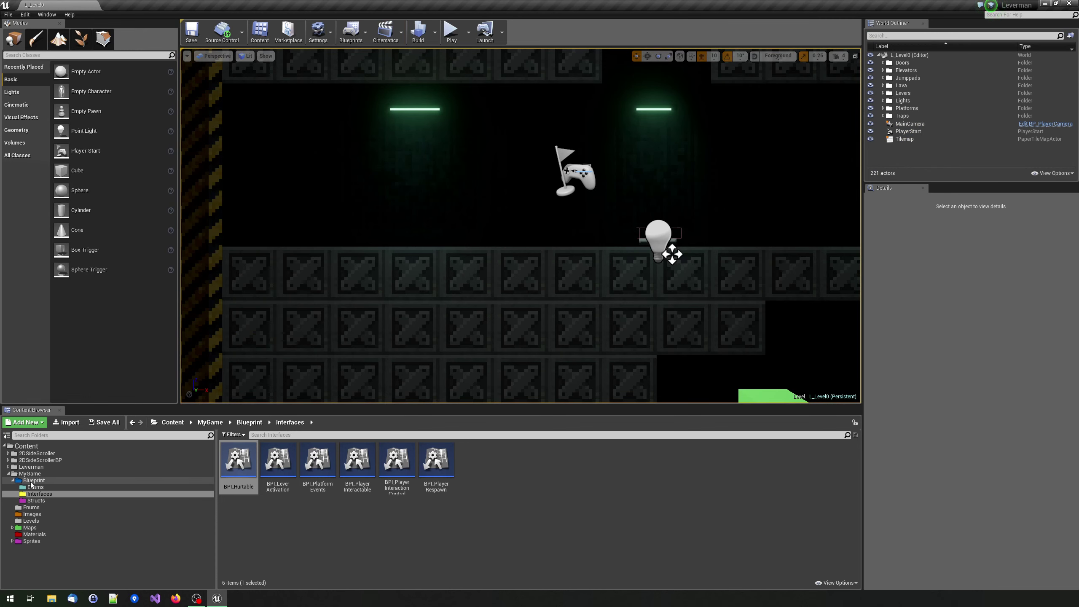
- Open BP_LavaFill from the Blueprint folder and pan over its overlap Hurt logic
click(33, 480)
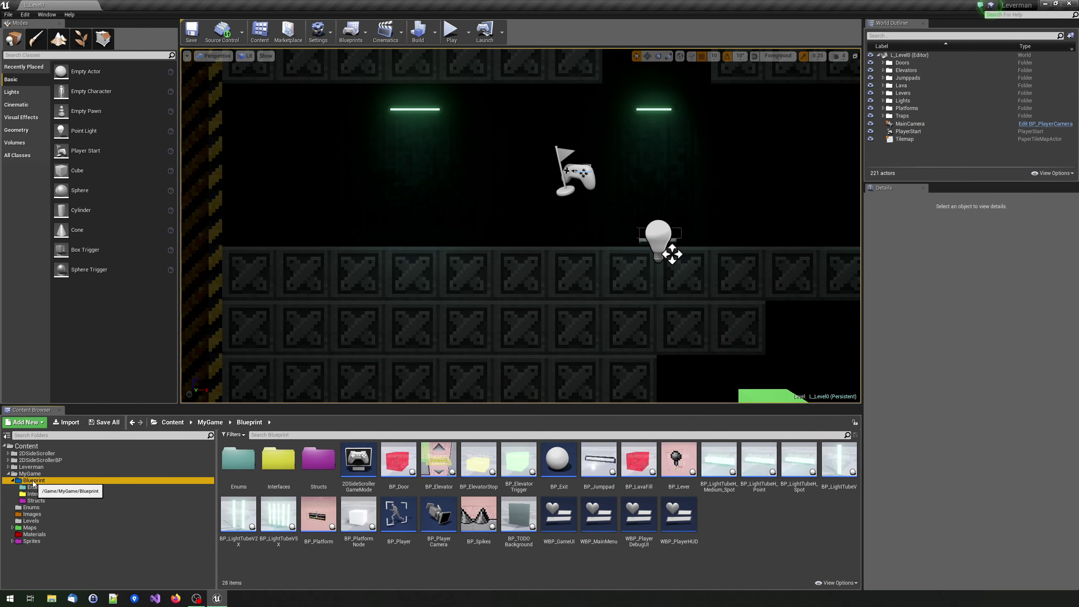
double_click(638, 461)
right_drag(254, 177, 555, 229)
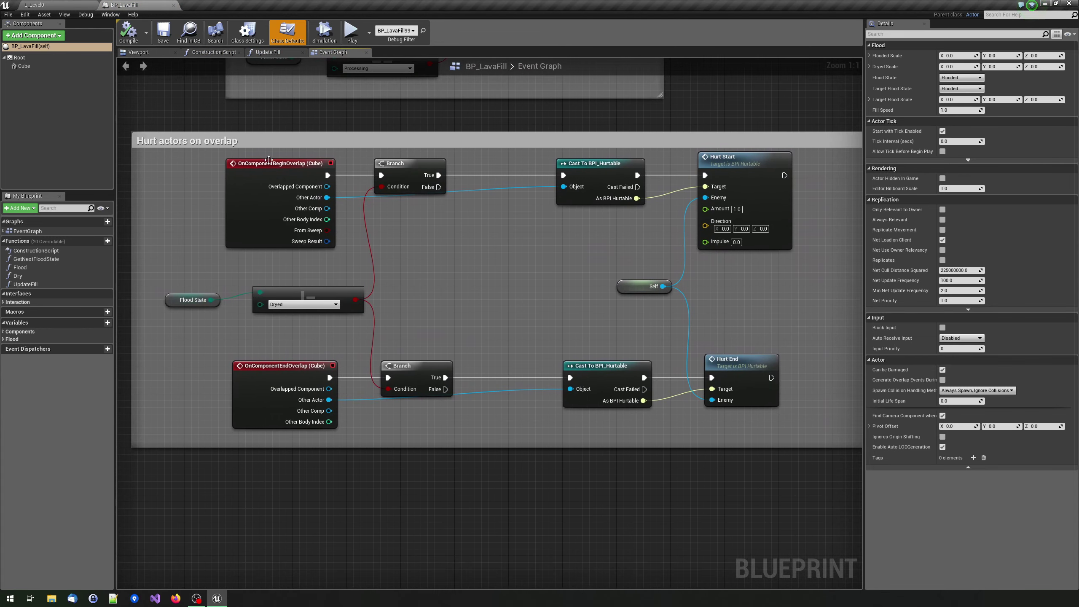
mouse_move(509, 285)
right_down()
mouse_move(419, 228)
mouse_move(429, 221)
right_up()
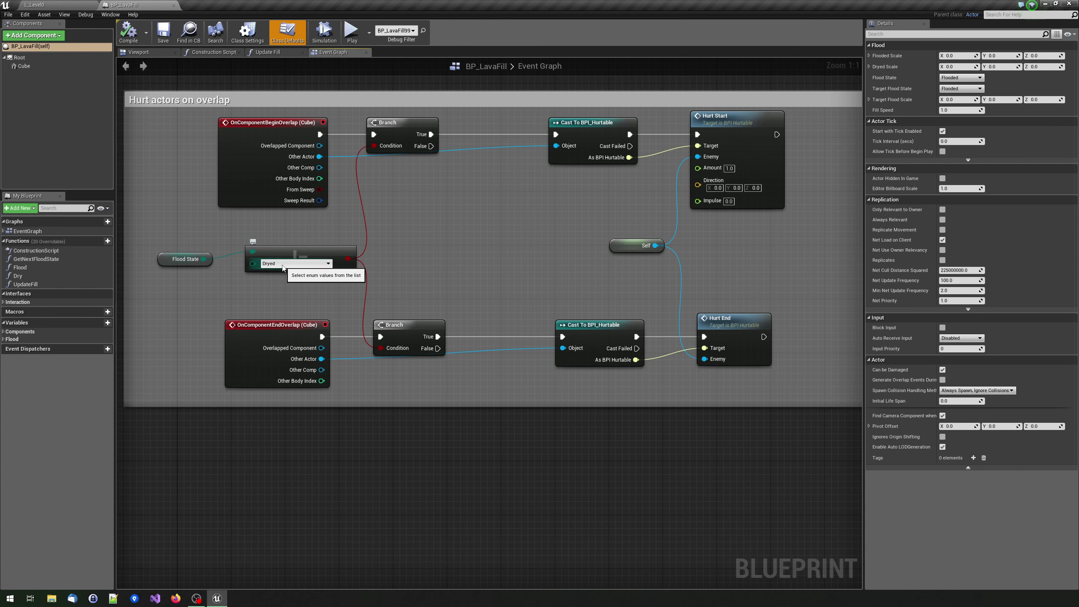
right_drag(511, 208, 476, 214)
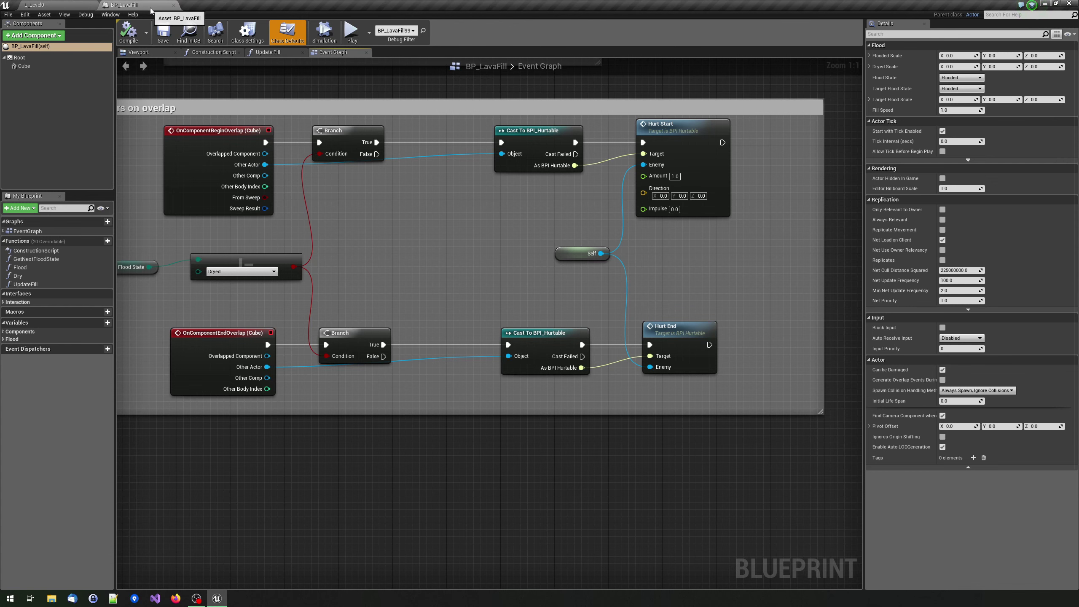
click(174, 5)
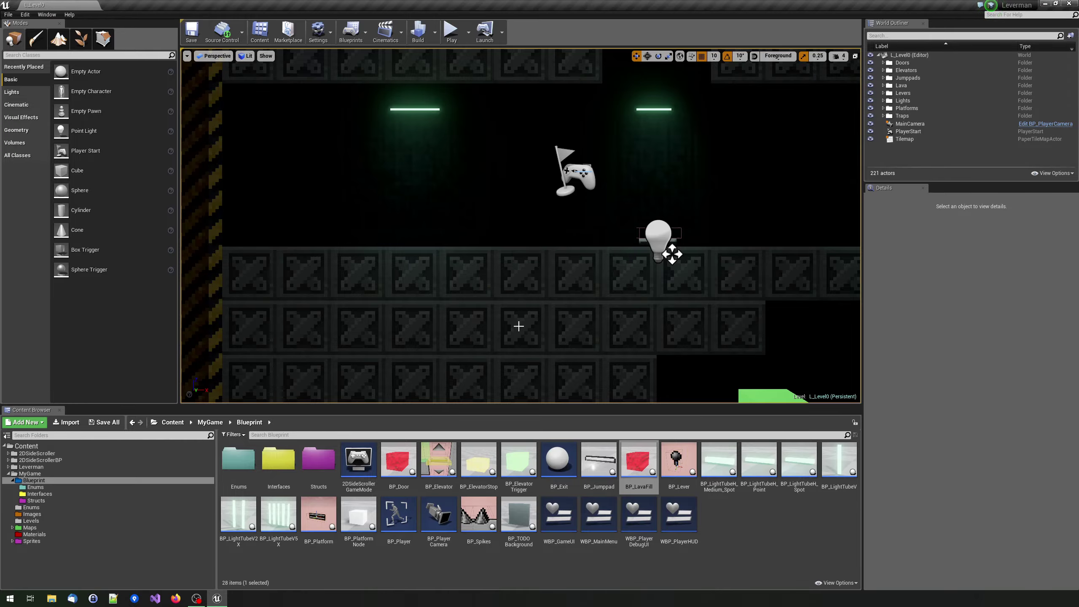
right_drag(471, 172, 493, 201)
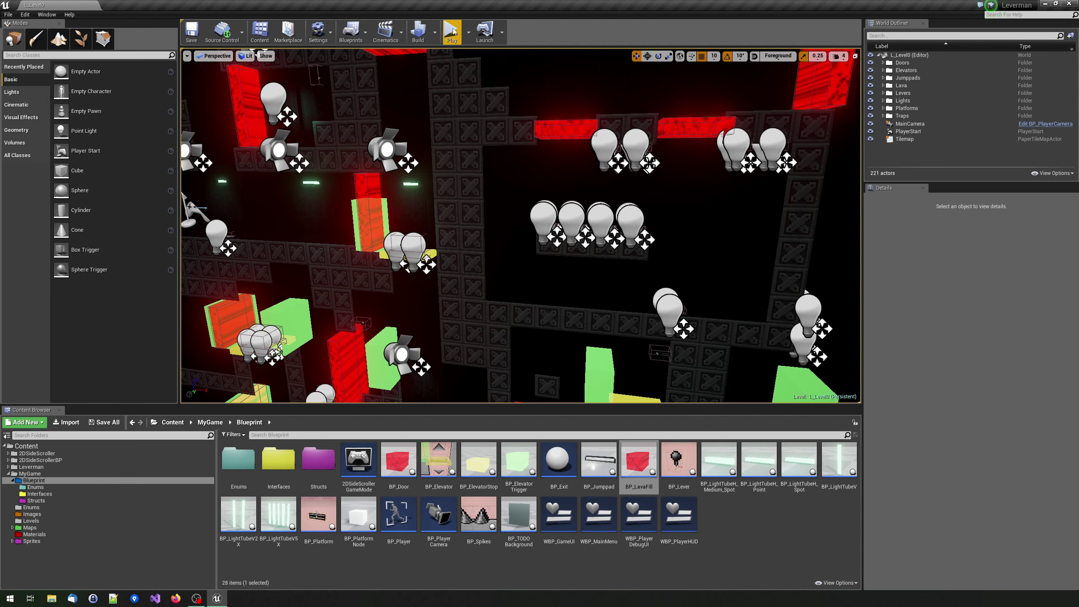
click(450, 32)
key(d)
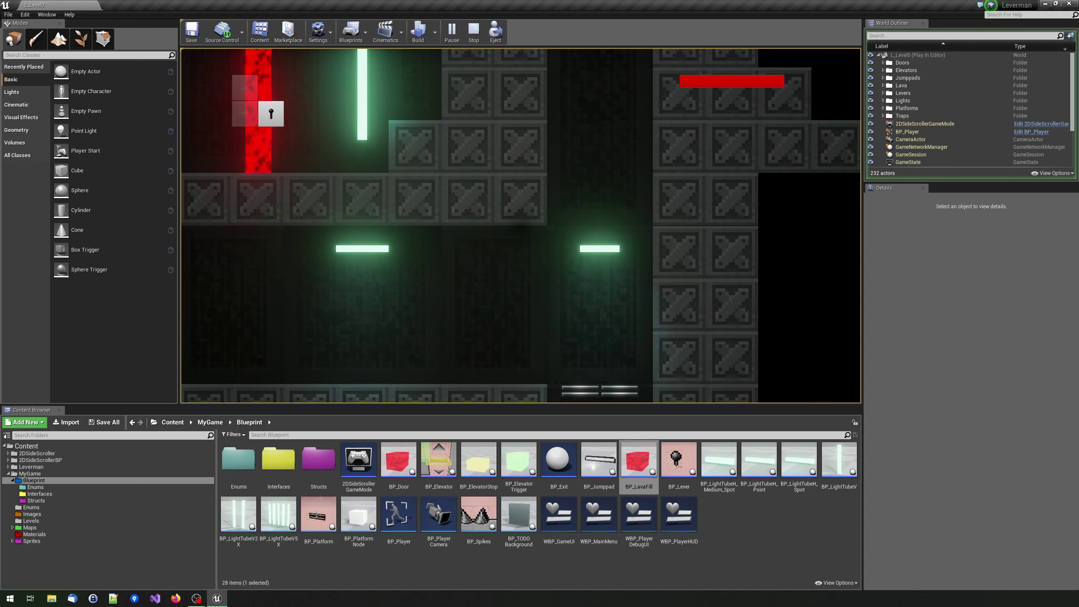
key(d)
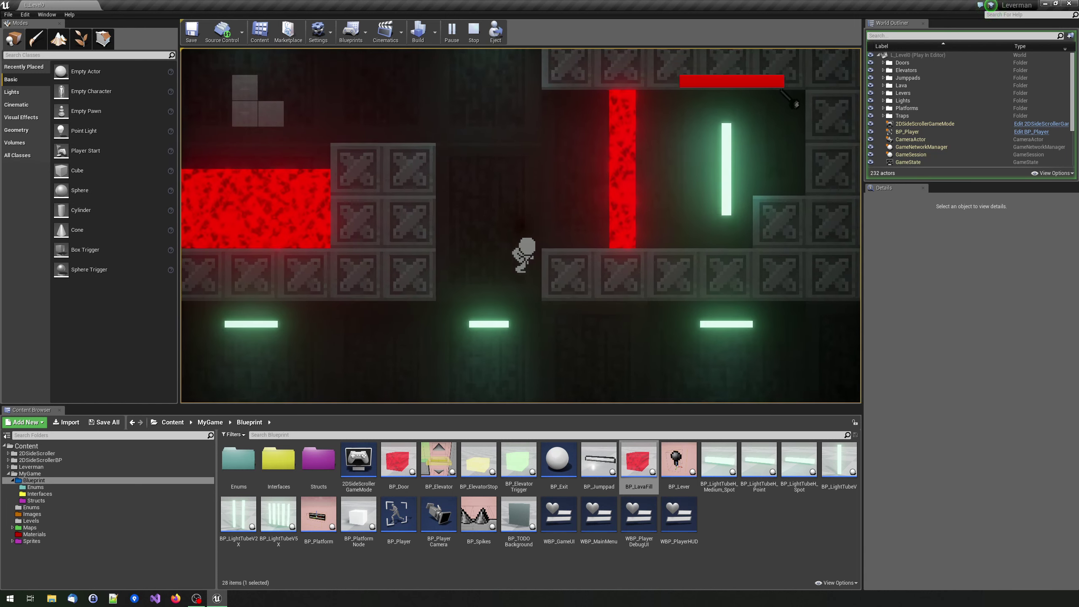
key(d)
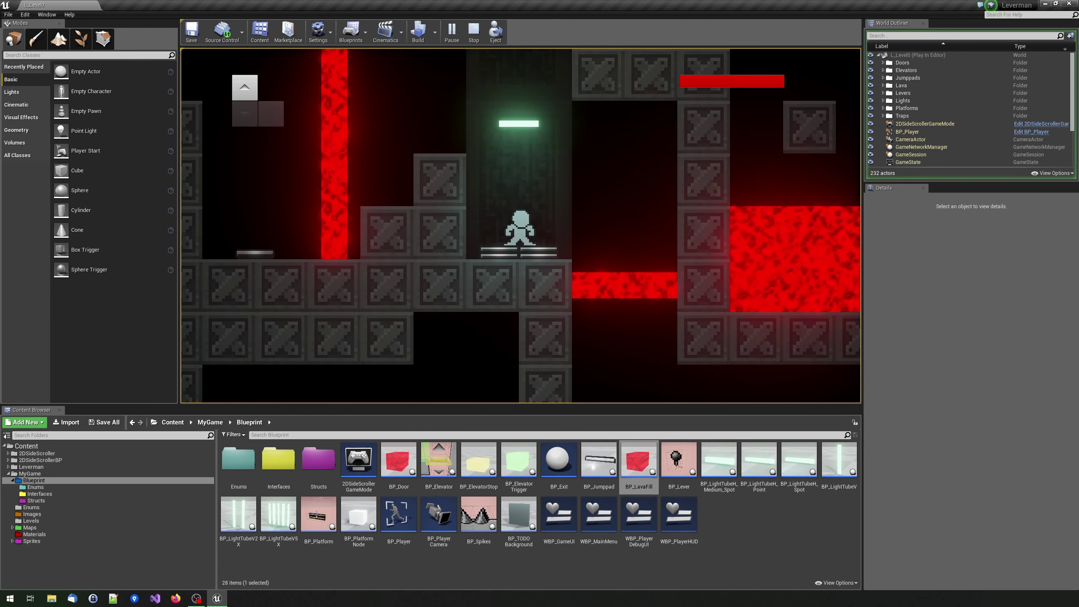
key(Left)
key(Right)
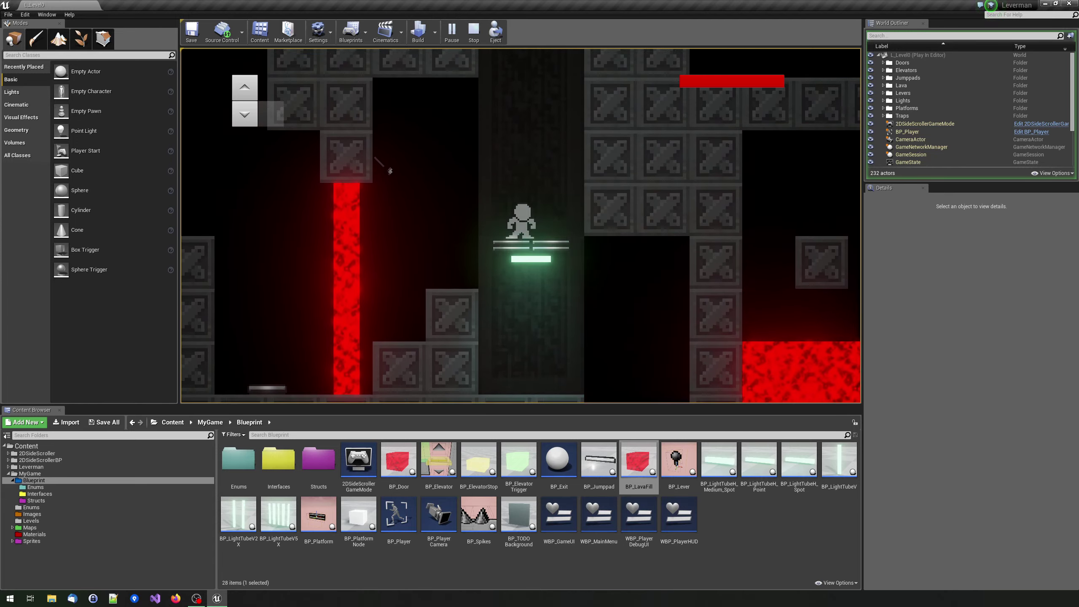
key(Escape)
right_drag(348, 312, 347, 312)
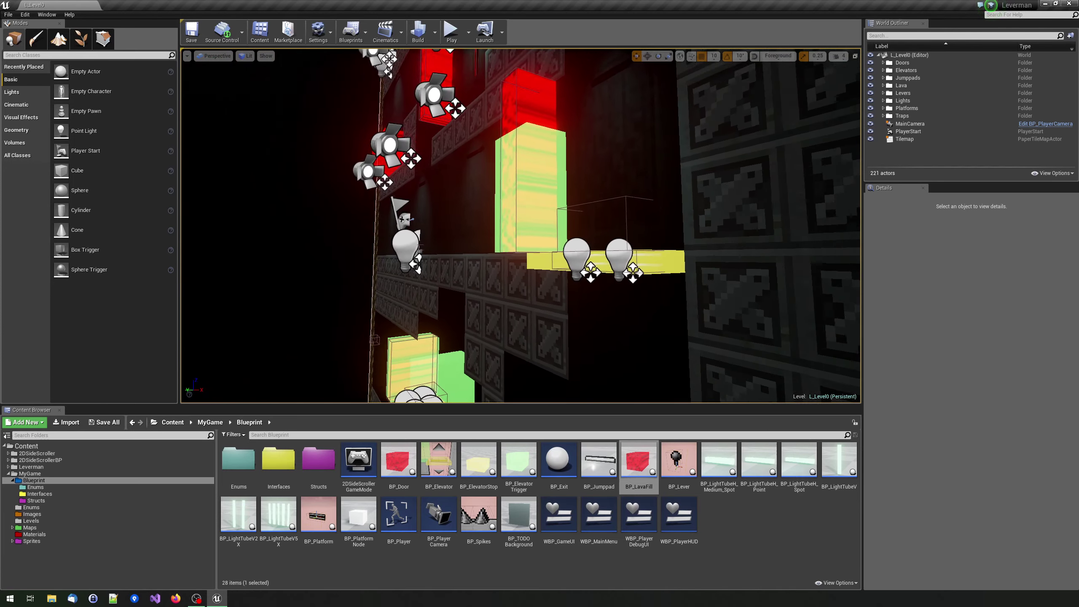
- Select the BP_Elevator01Stop1 elevator stop and frame it in the viewport
click(523, 201)
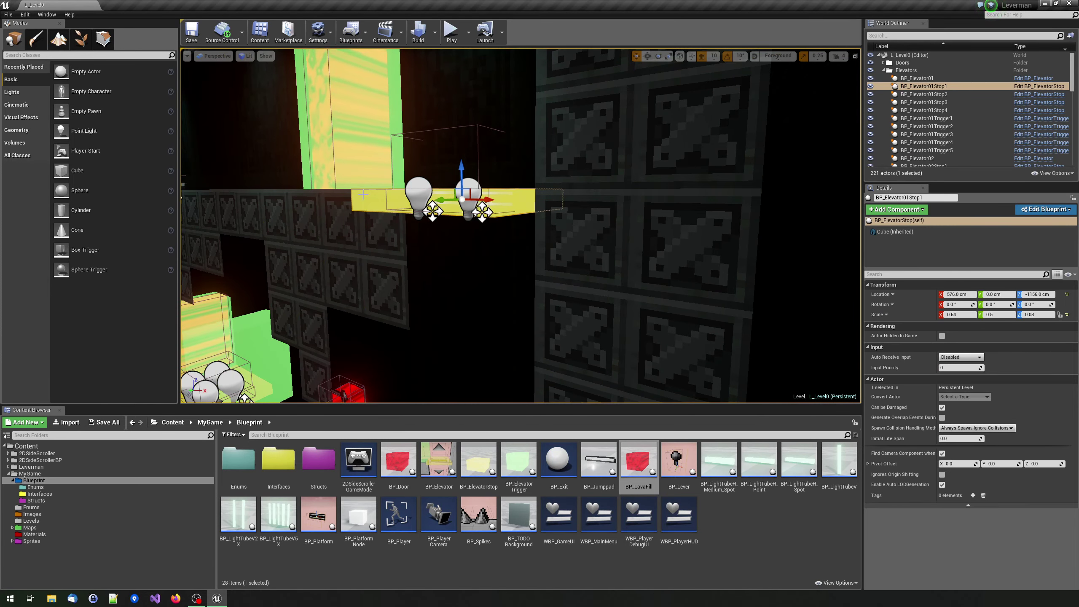
right_drag(466, 242, 466, 242)
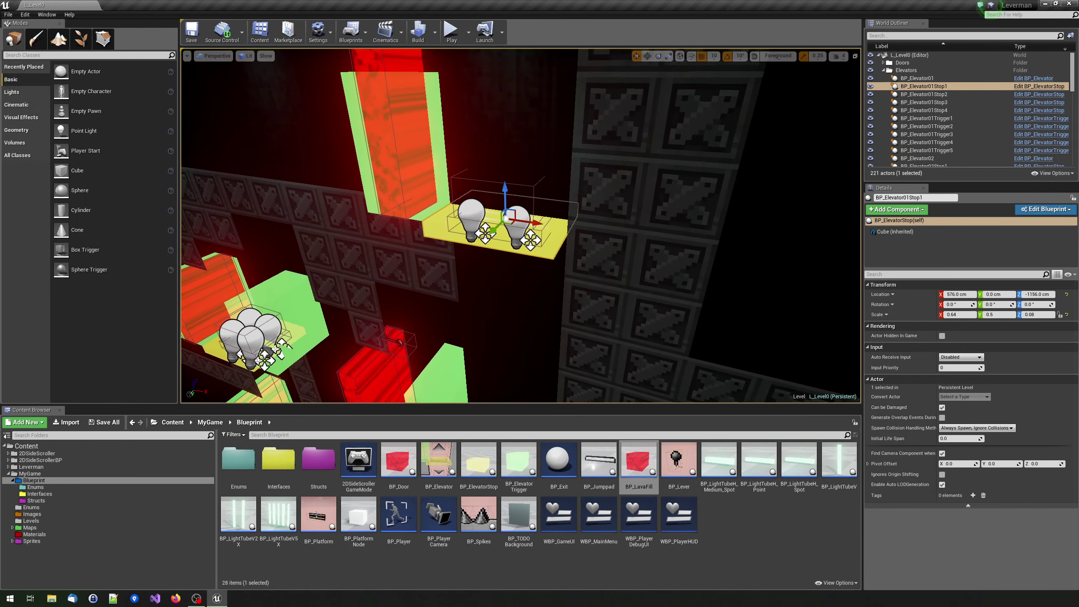
right_drag(545, 245, 546, 245)
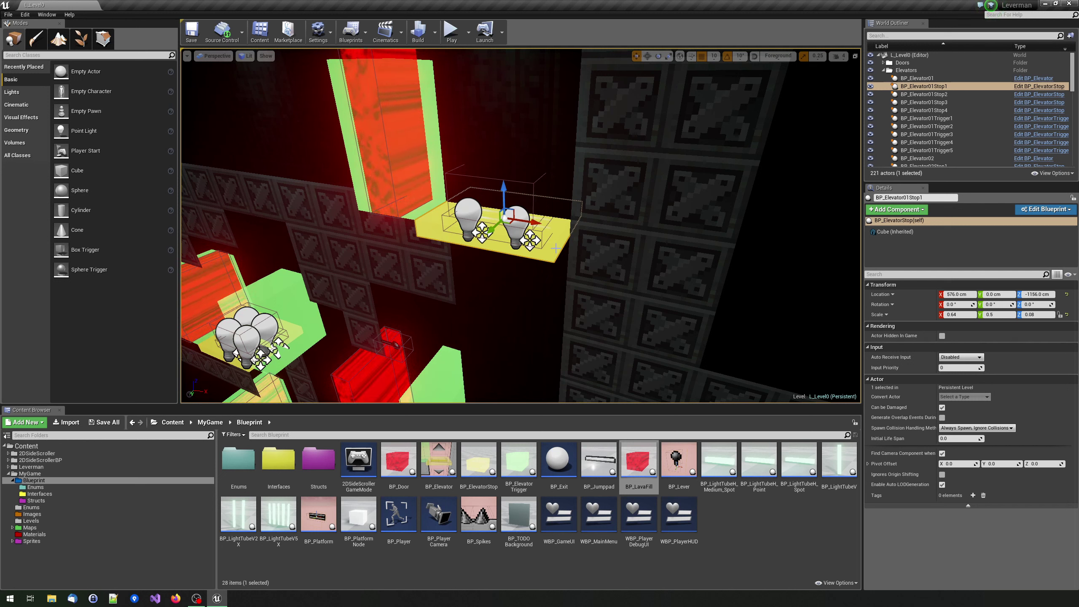
right_drag(556, 249, 518, 316)
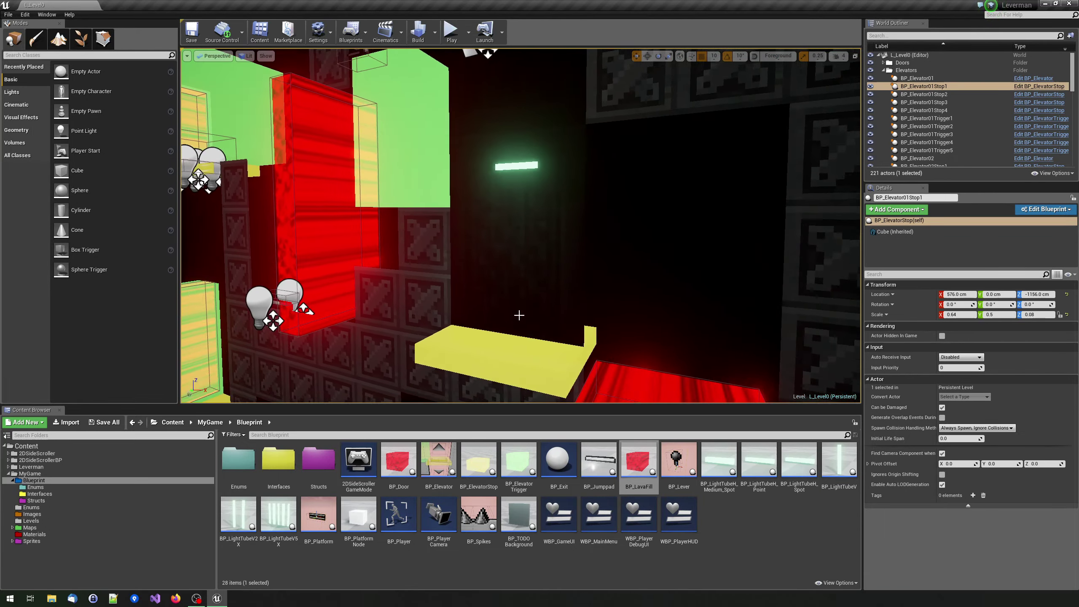
key(f)
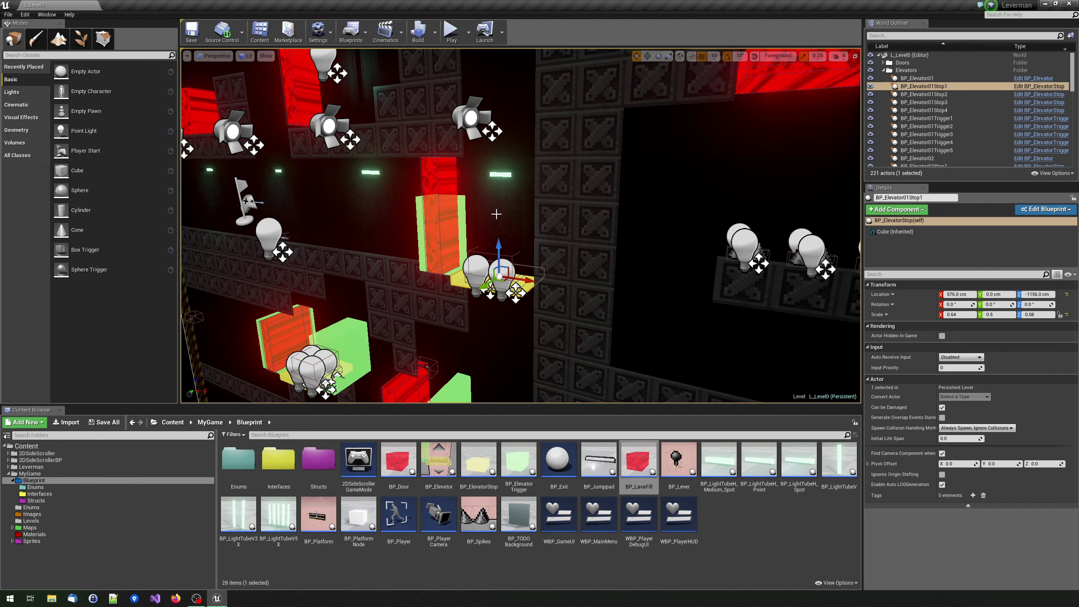
middle_drag(497, 214, 496, 255)
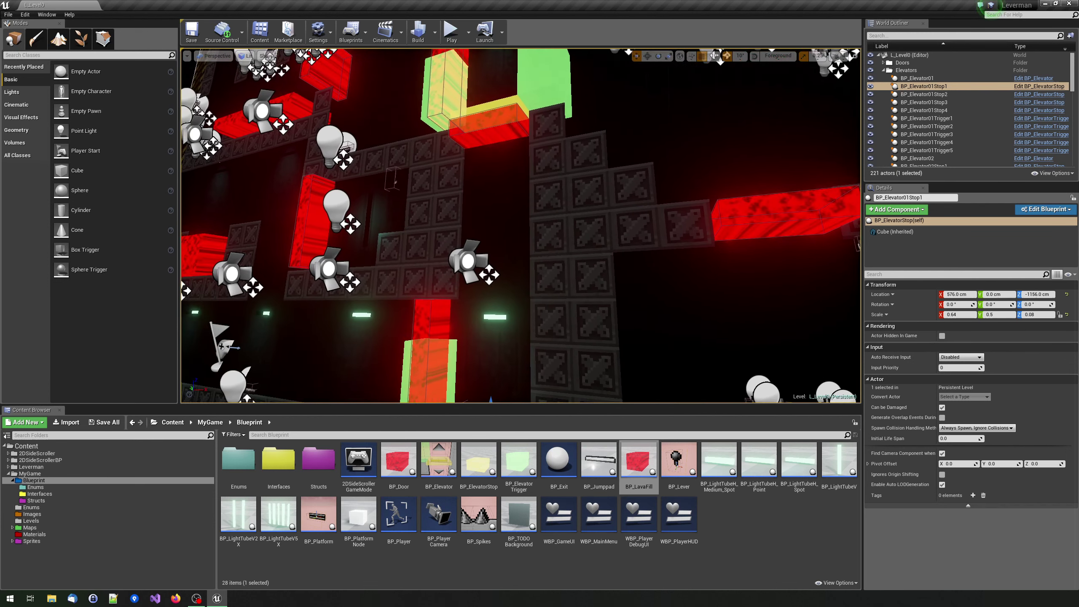
middle_drag(469, 143, 493, 141)
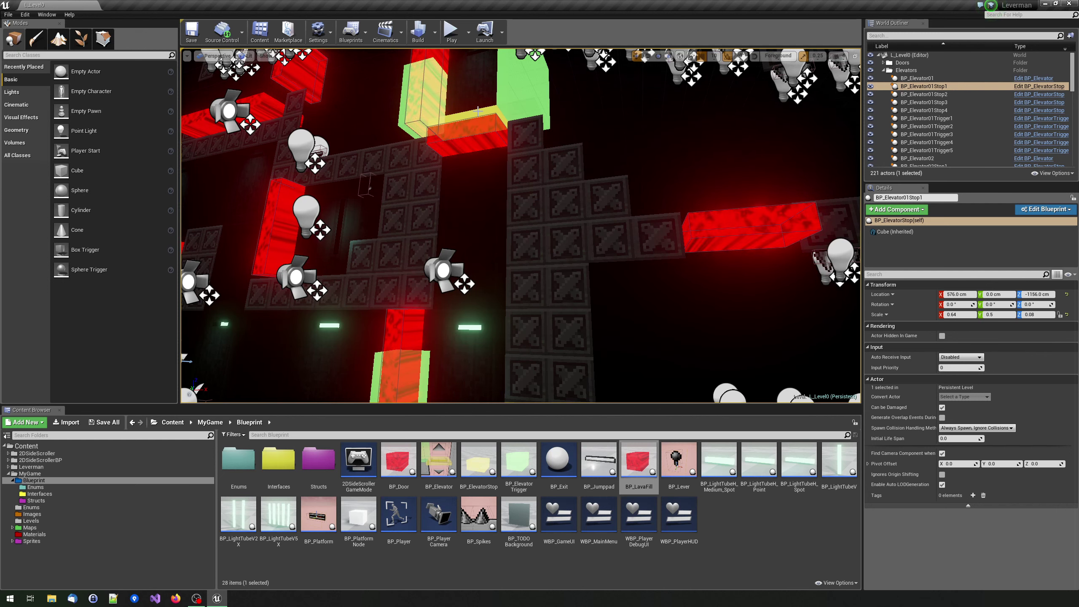
key(f)
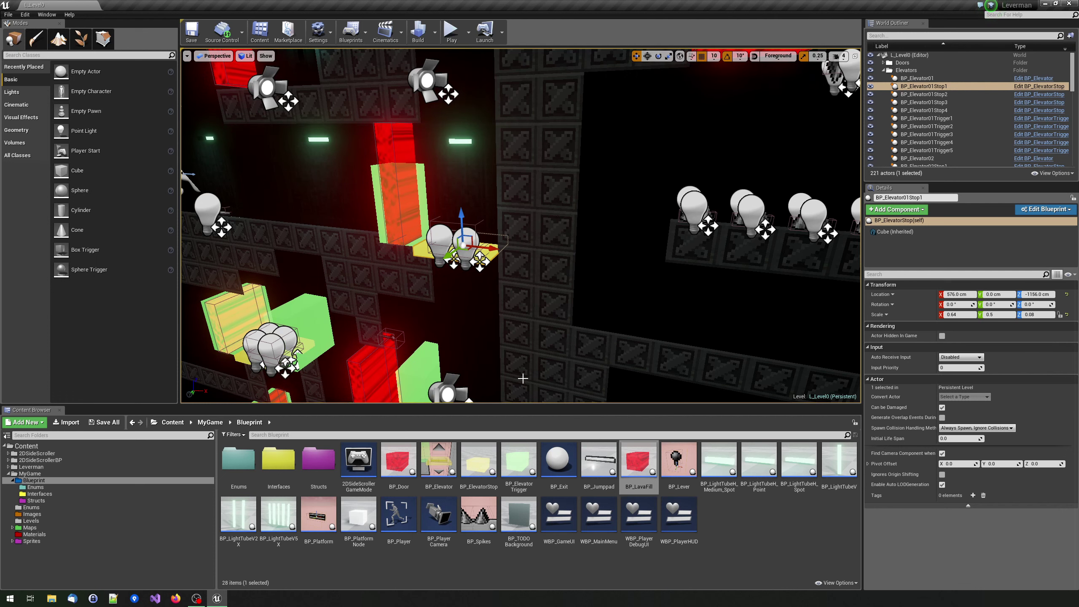
- Open BP_Elevator and switch from Find Target to its Event Graph at 1:1 zoom
double_click(433, 459)
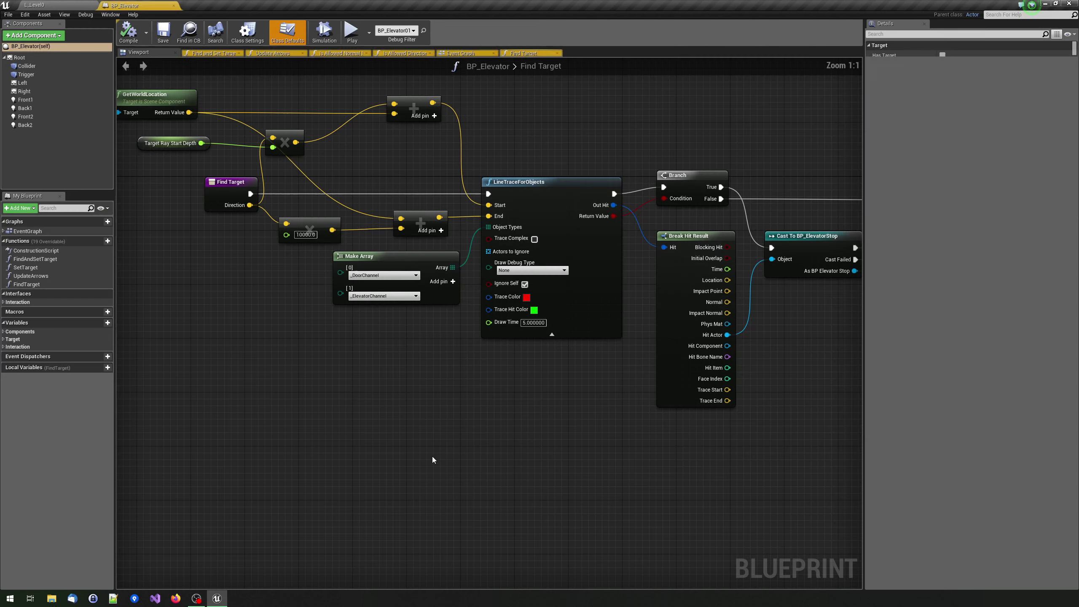
scroll(229, 97, down, 1)
scroll(229, 97, down, 1)
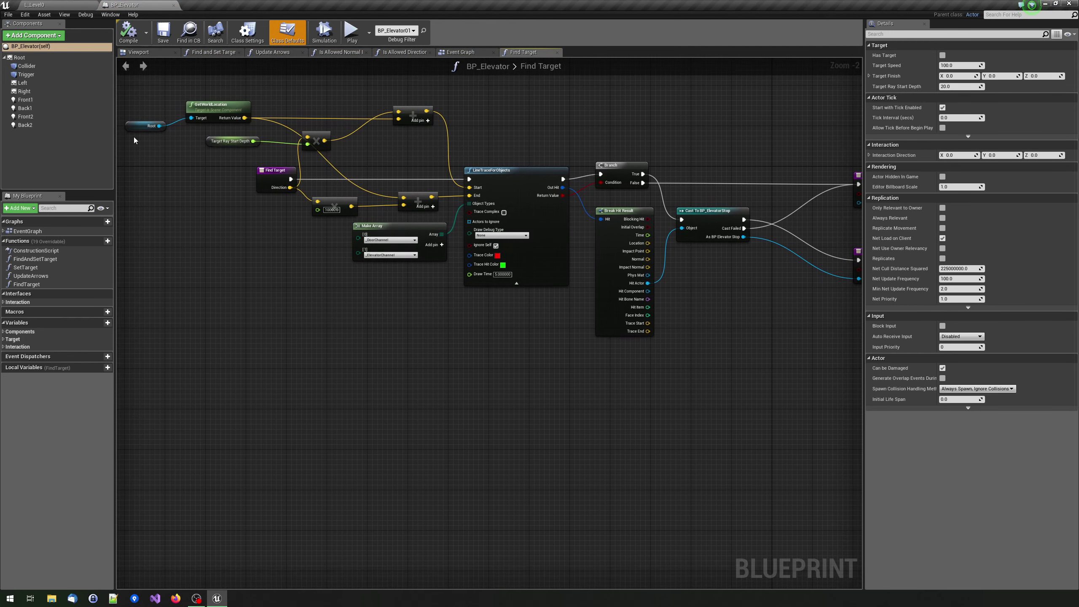
click(485, 54)
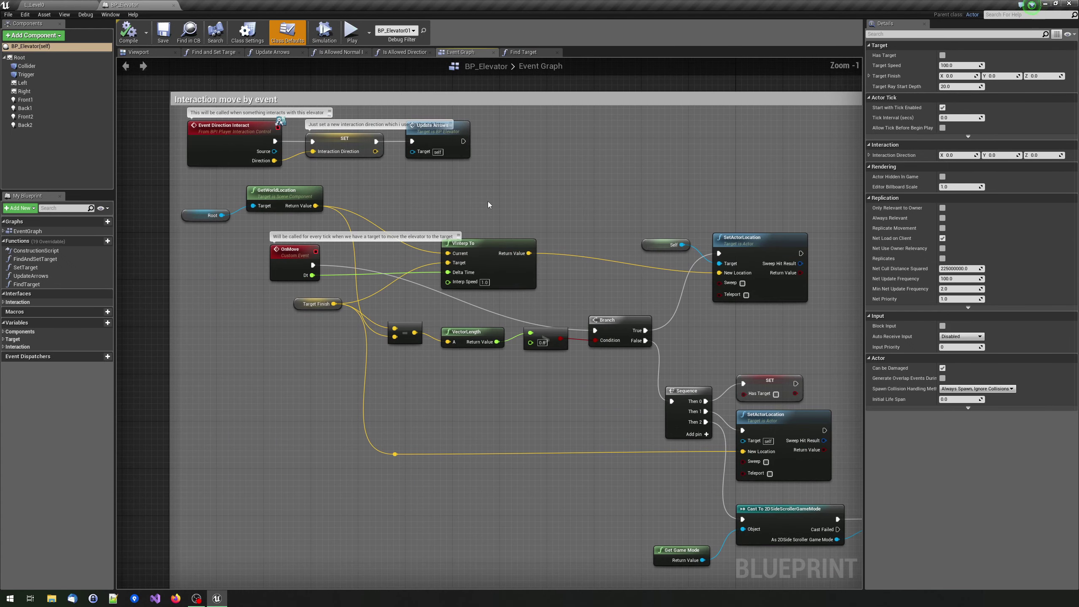
scroll(489, 204, up, 1)
right_drag(293, 194, 370, 217)
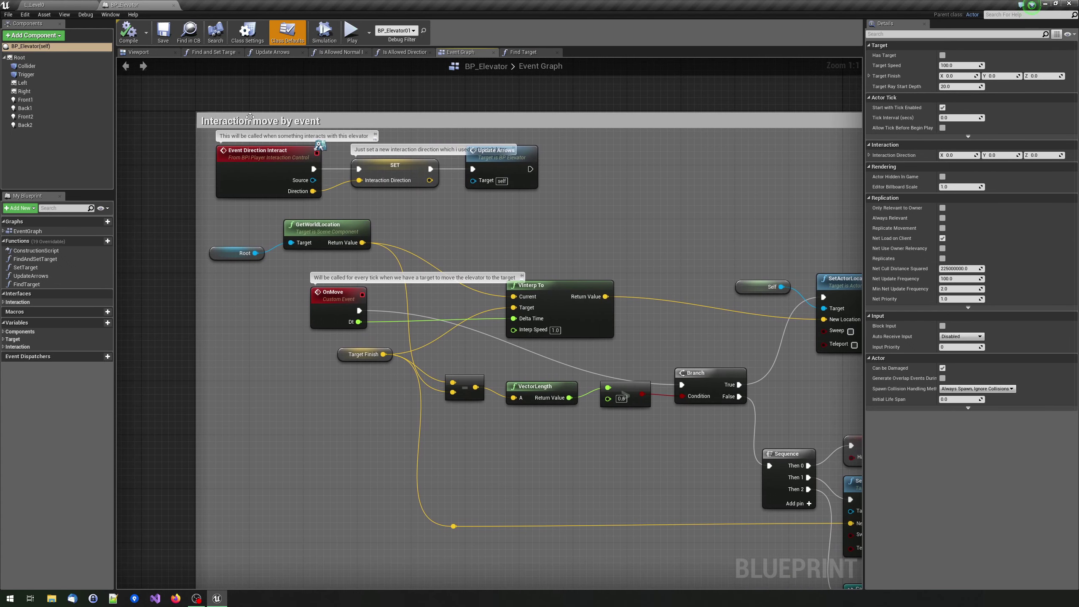
right_drag(549, 258, 506, 271)
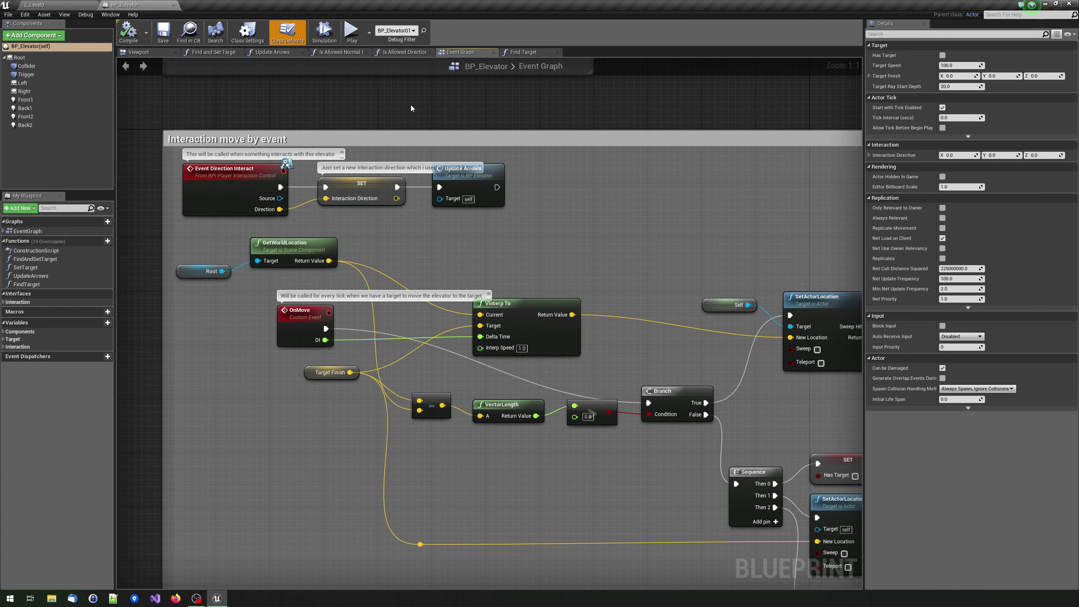
right_drag(439, 177, 417, 172)
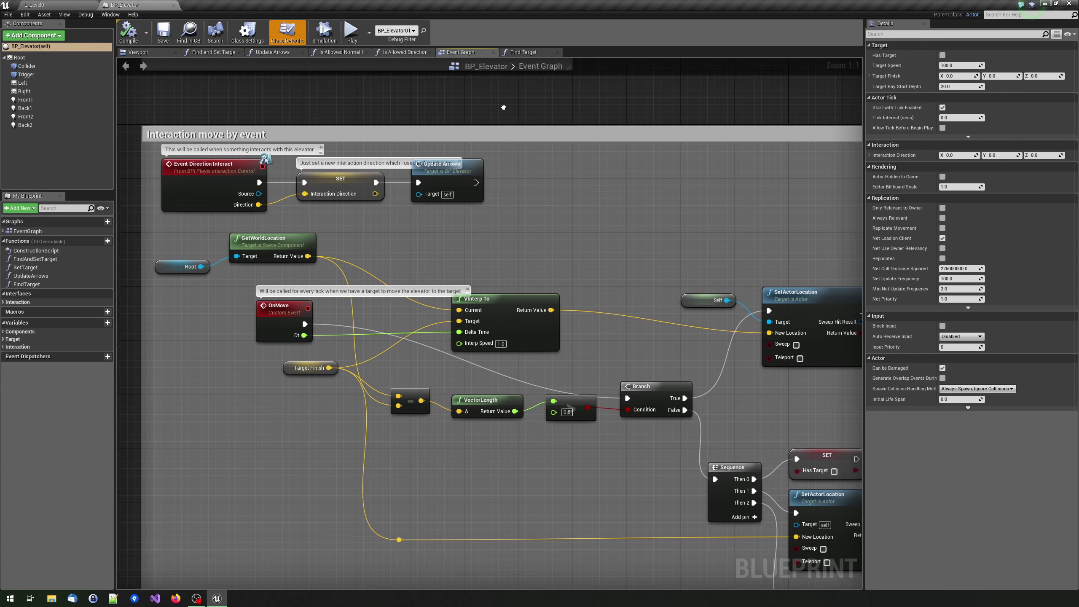
click(439, 177)
click(408, 141)
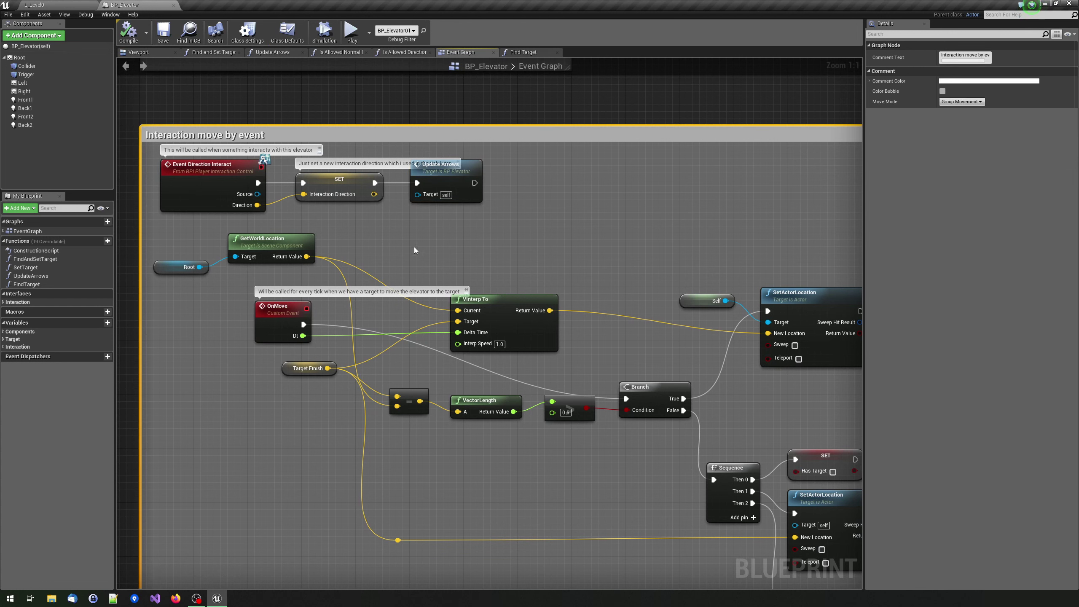
mouse_move(432, 237)
right_down()
mouse_move(380, 173)
mouse_move(490, 197)
right_up()
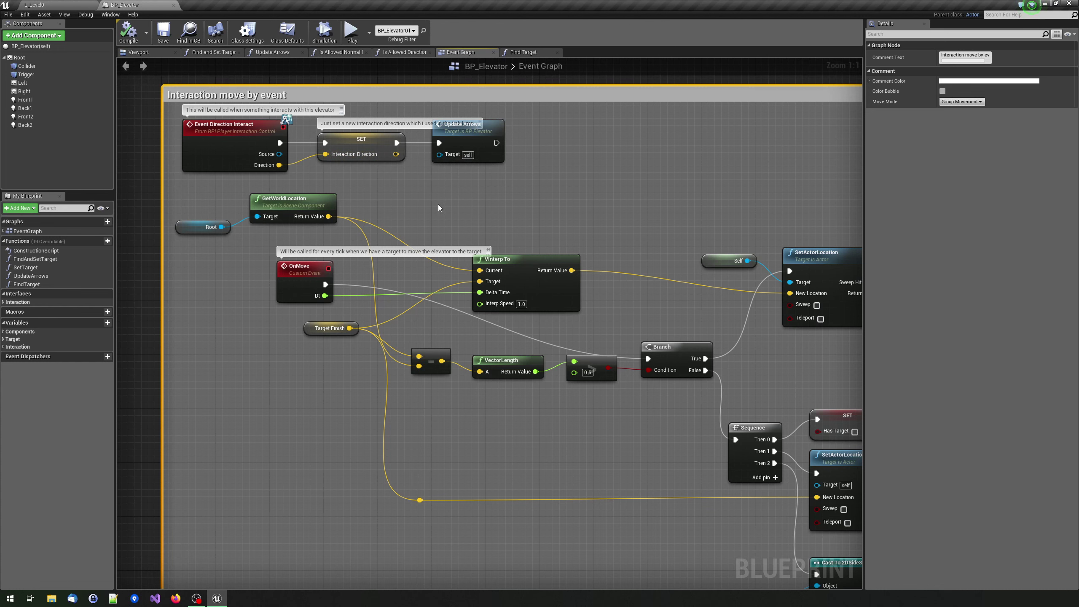
right_drag(451, 202, 393, 141)
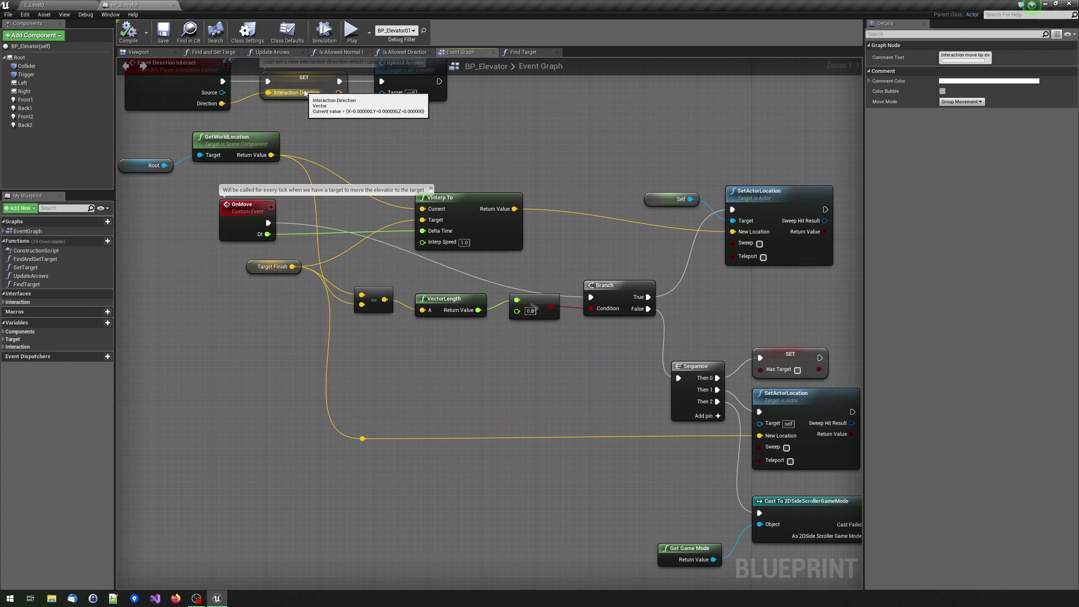
mouse_move(379, 150)
right_down()
mouse_move(219, 160)
mouse_move(425, 201)
right_up()
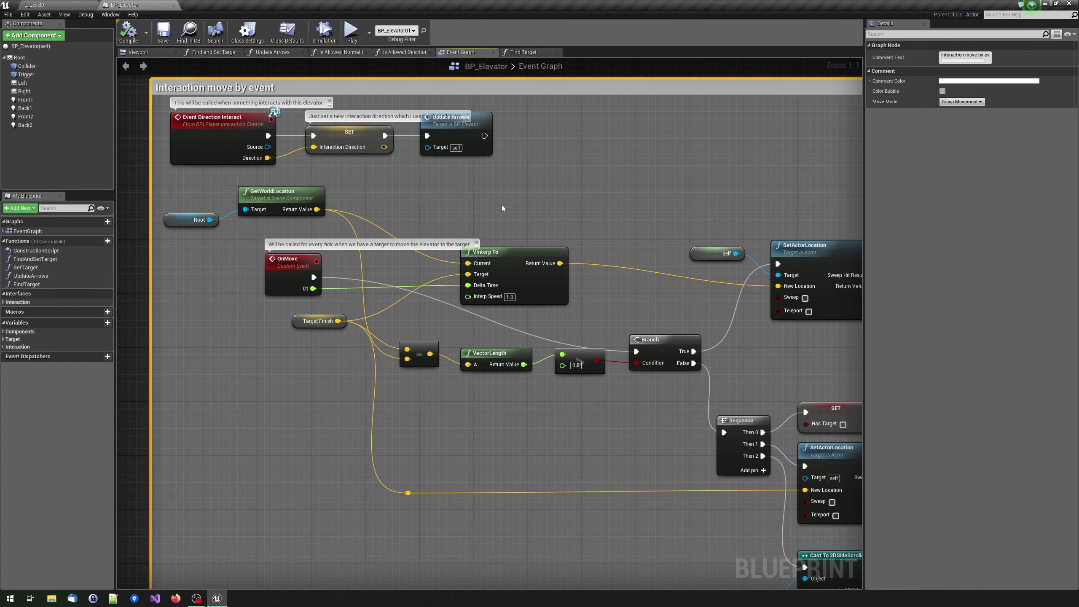
mouse_move(503, 207)
right_down()
mouse_move(623, 183)
mouse_move(695, 198)
right_up()
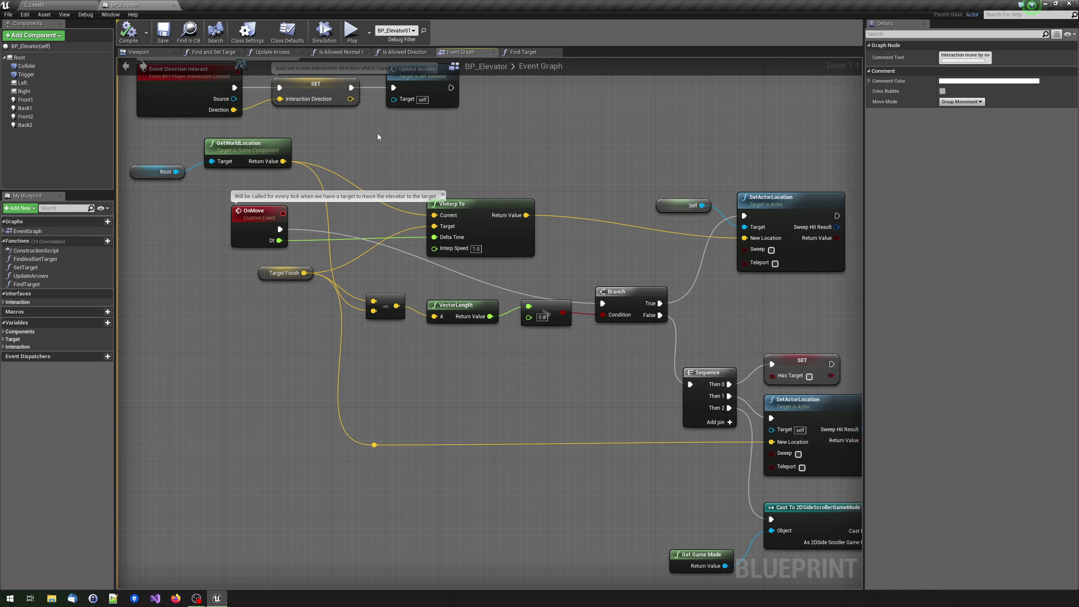
mouse_move(540, 152)
right_down()
mouse_move(373, 168)
mouse_move(423, 137)
right_up()
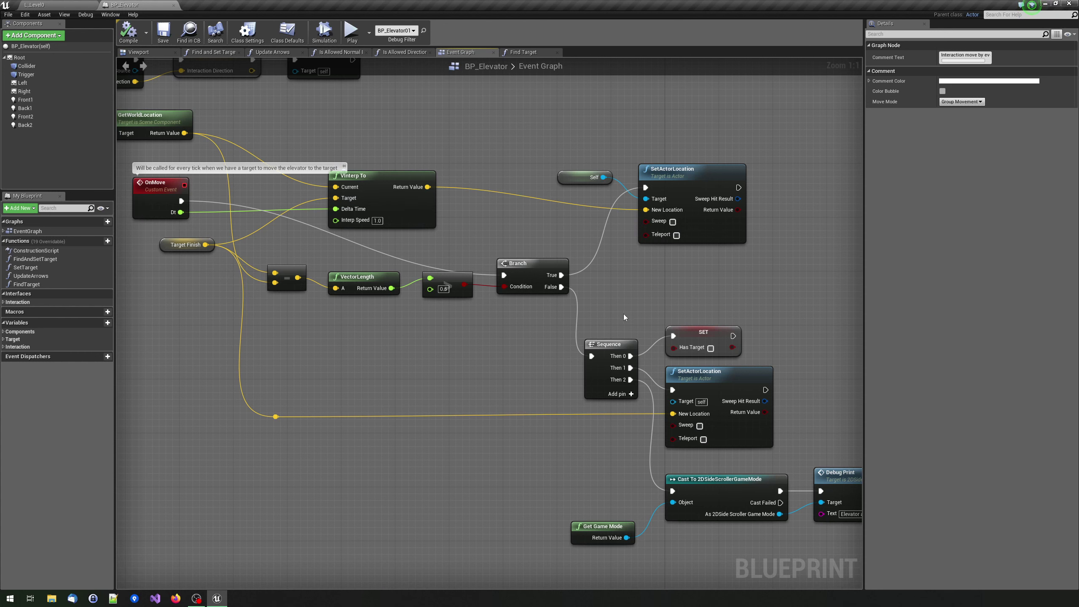
- Pan the Event Graph to the Interaction overlap nodes and inspect the Trigger component's properties
right_drag(376, 346, 256, 278)
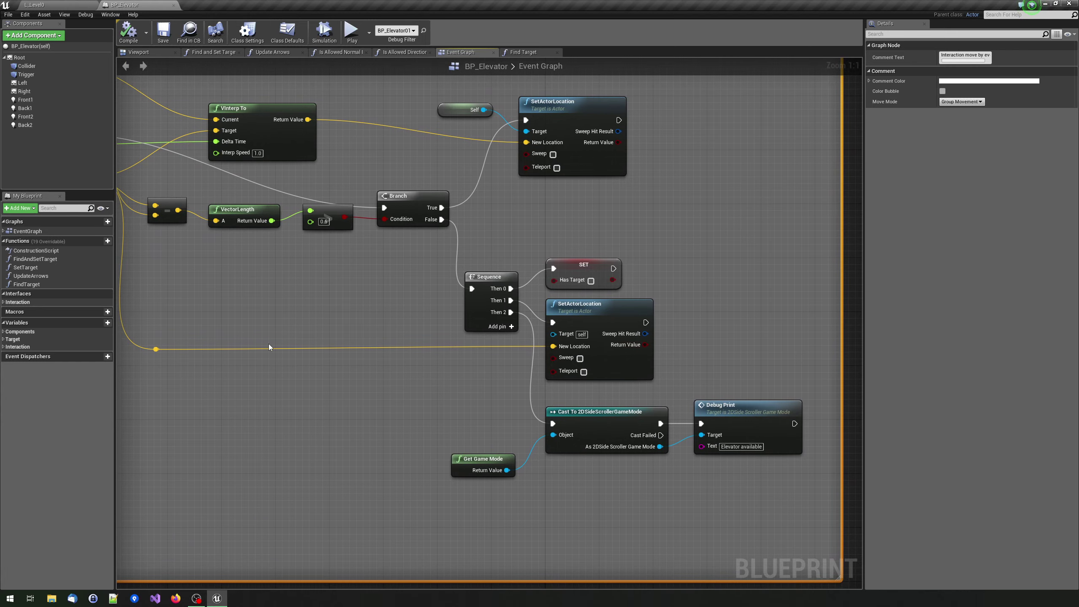
mouse_move(269, 347)
right_down()
mouse_move(453, 530)
mouse_move(484, 434)
right_up()
scroll(445, 338, down, 5)
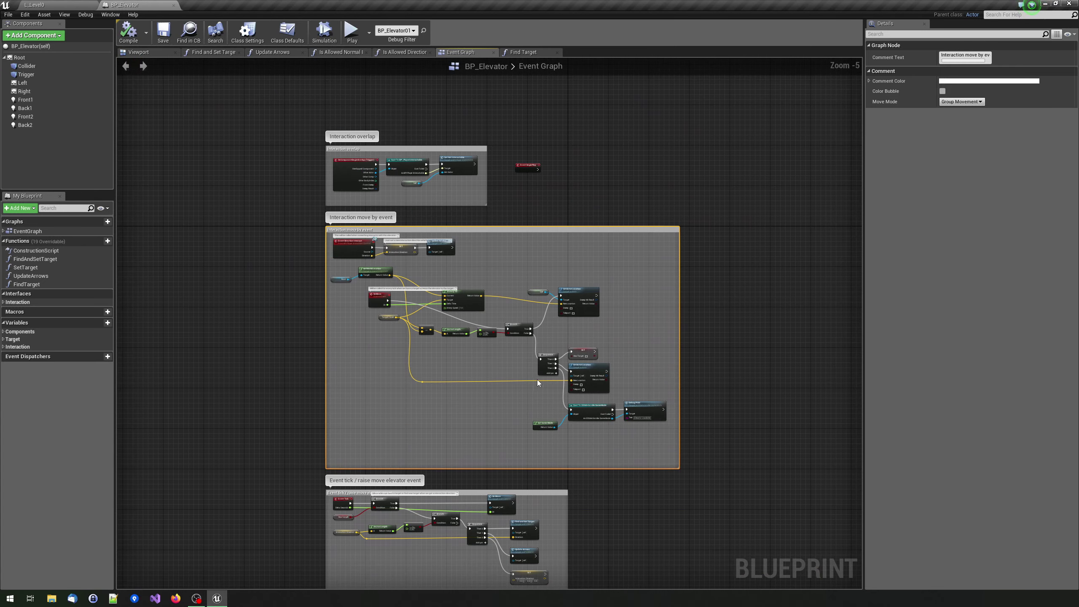
scroll(495, 406, up, 5)
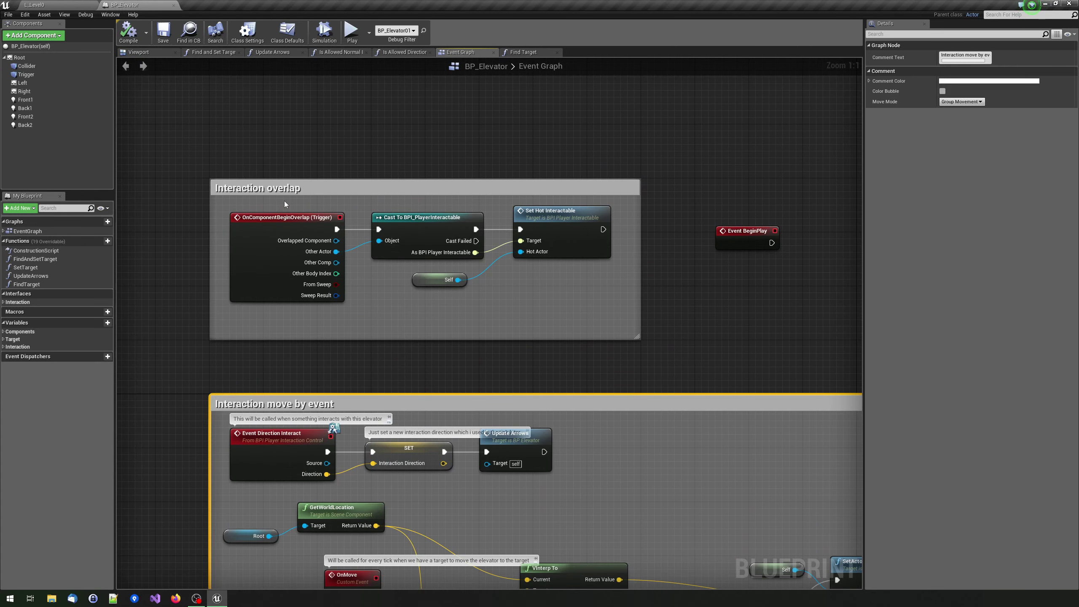
right_drag(157, 234, 145, 209)
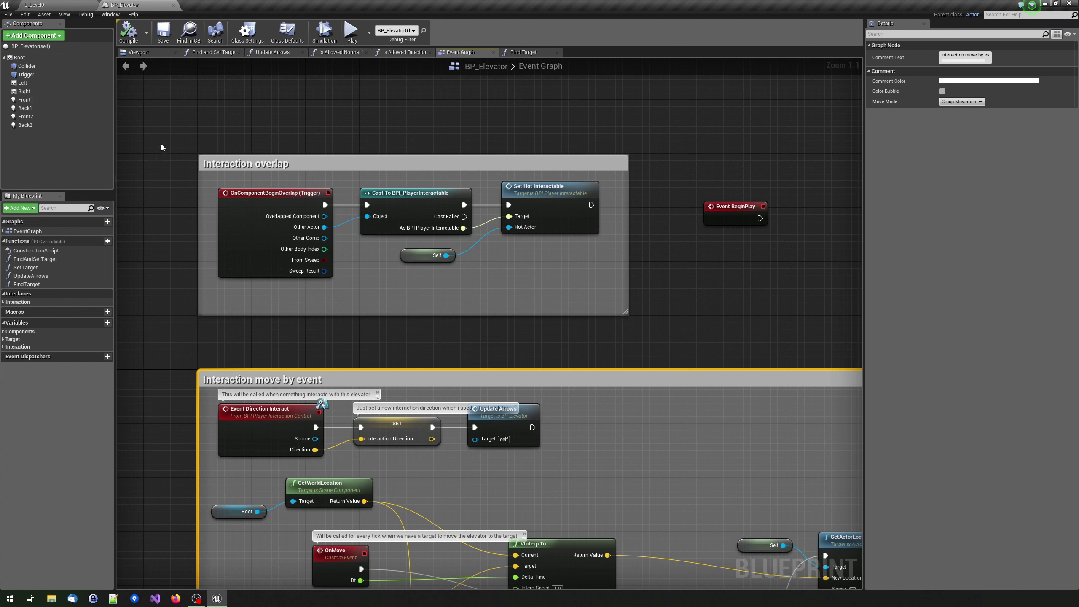
click(55, 74)
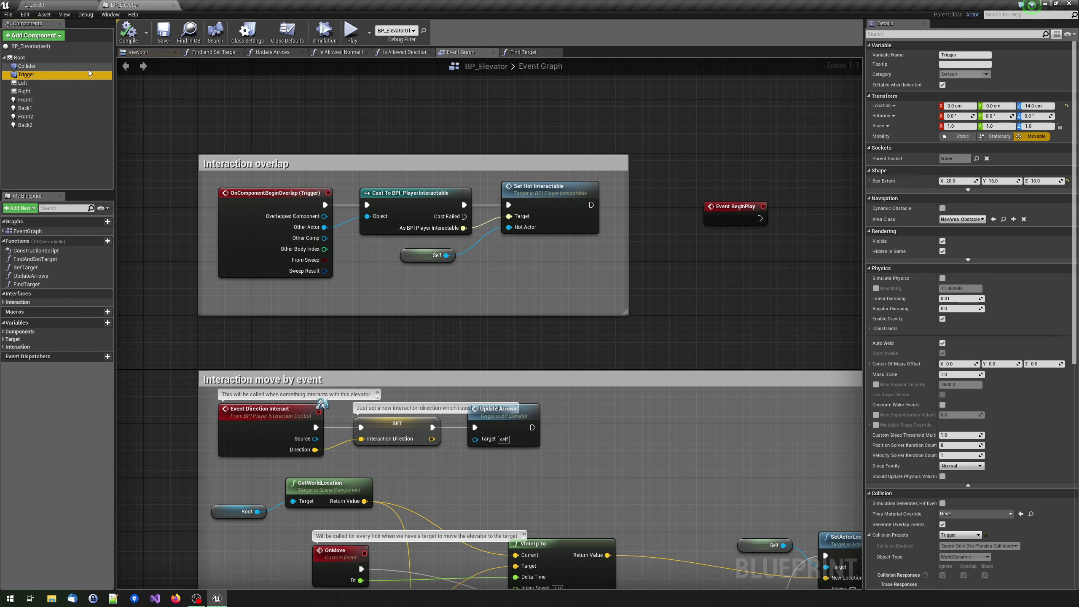
click(159, 53)
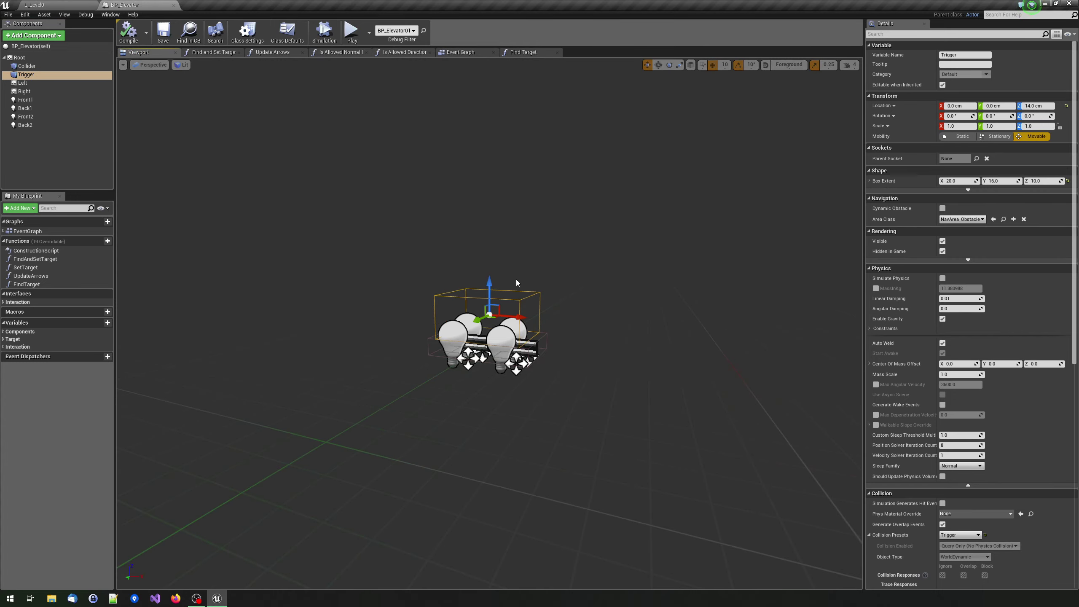
right_drag(489, 323, 489, 323)
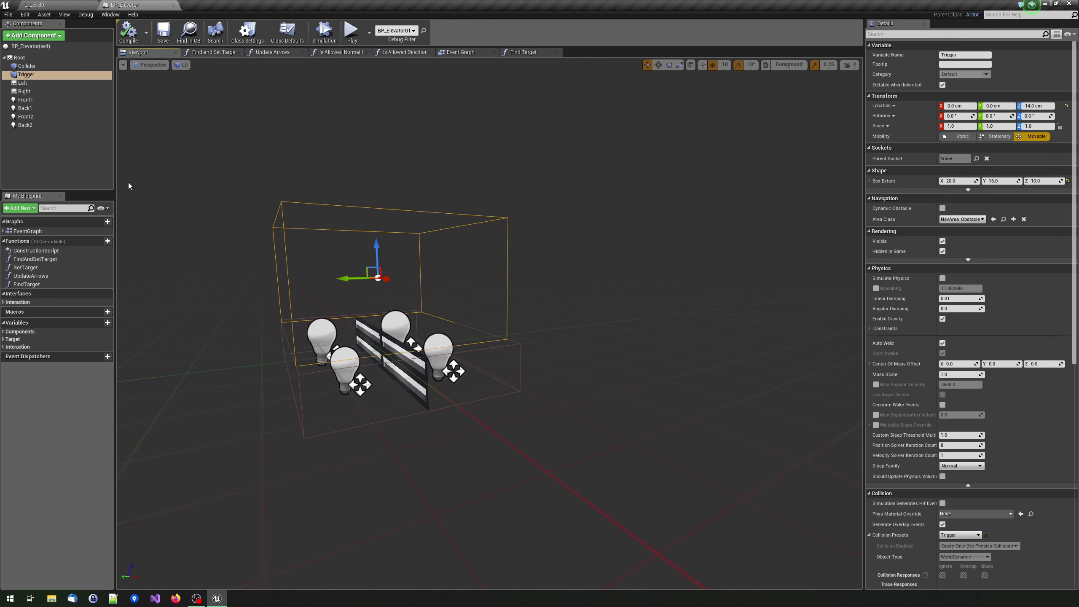
click(372, 360)
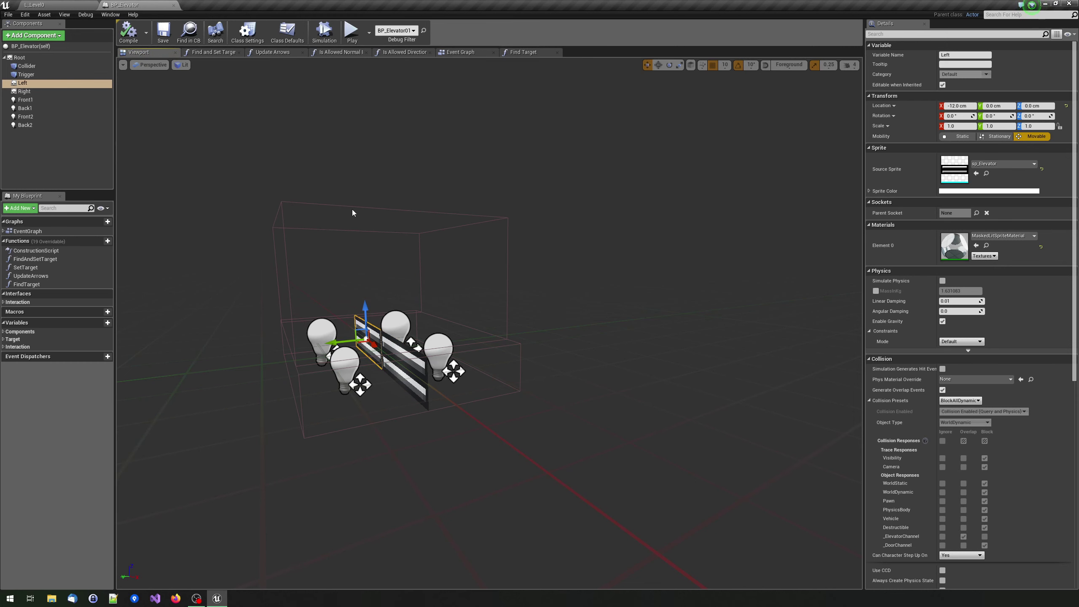
click(26, 66)
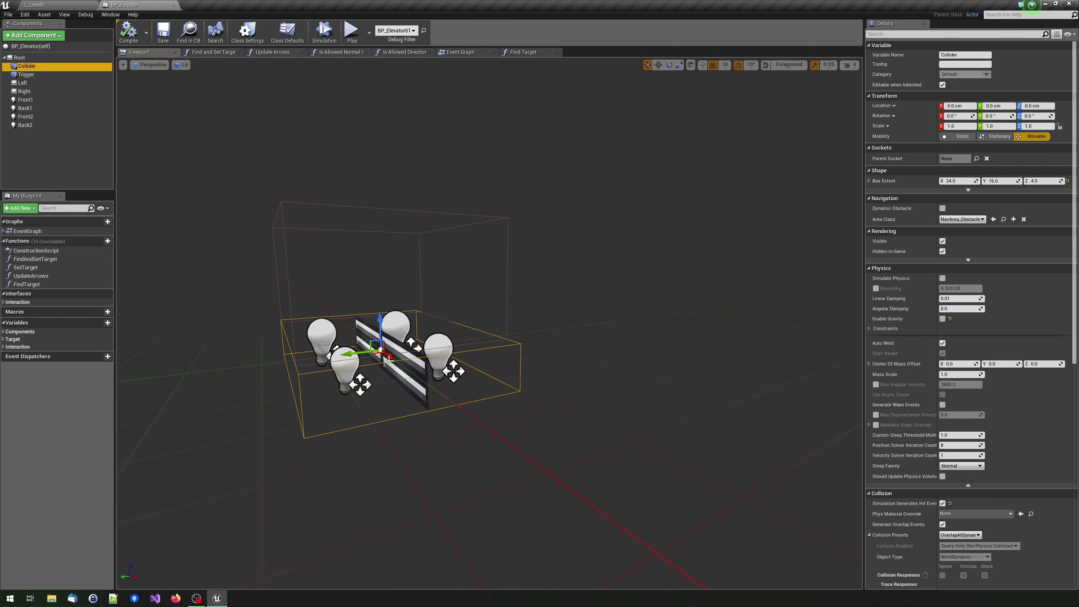
click(26, 74)
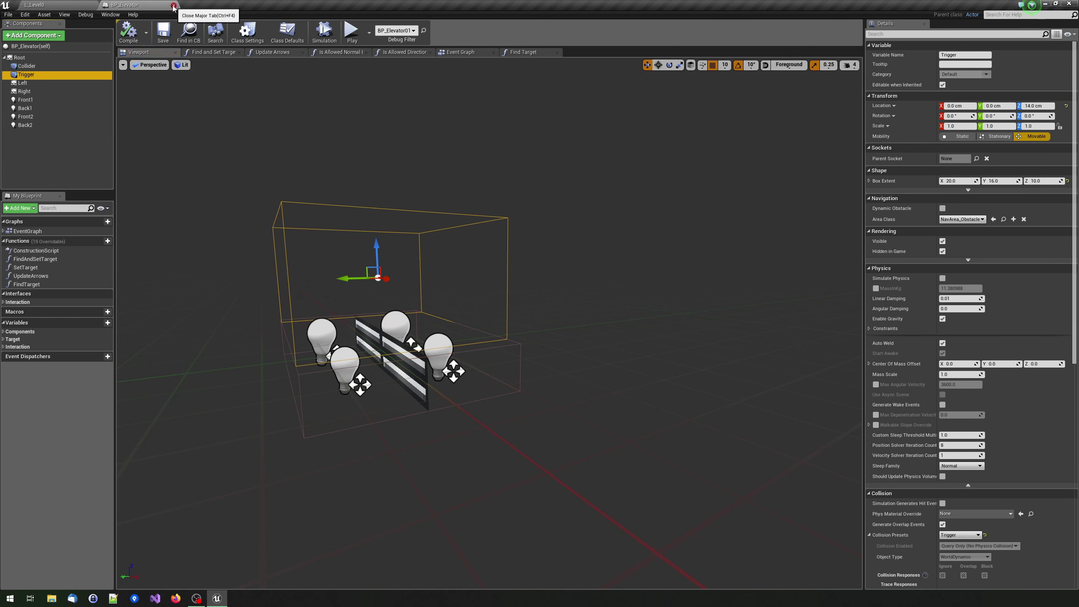
click(456, 55)
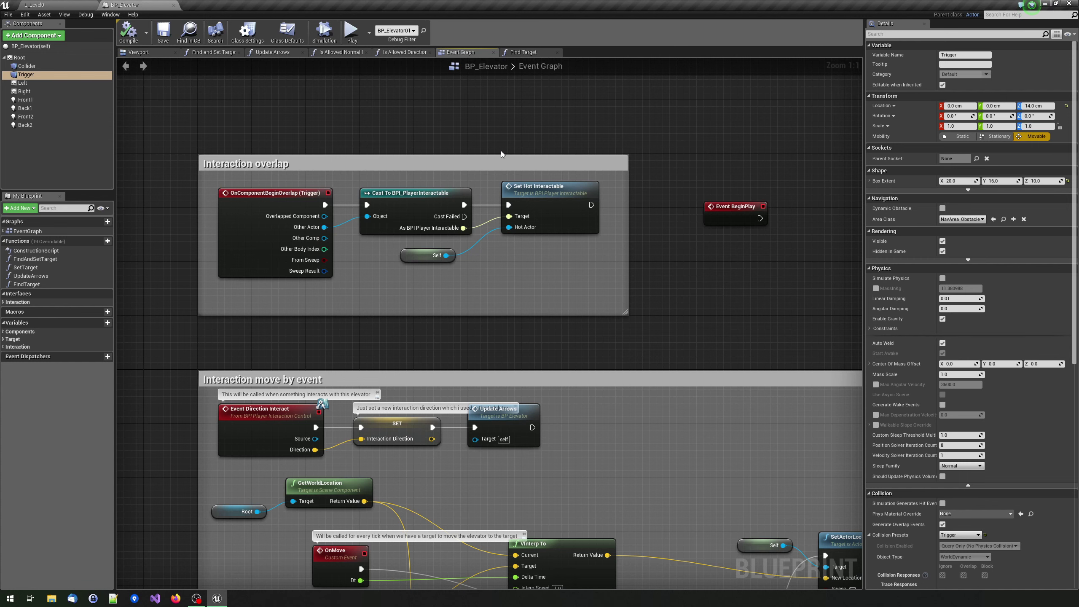
- Pan to the Event Tick section, then drill into Find and Set Target and Find Target
mouse_move(684, 297)
right_down()
mouse_move(527, 158)
mouse_move(426, 90)
right_up()
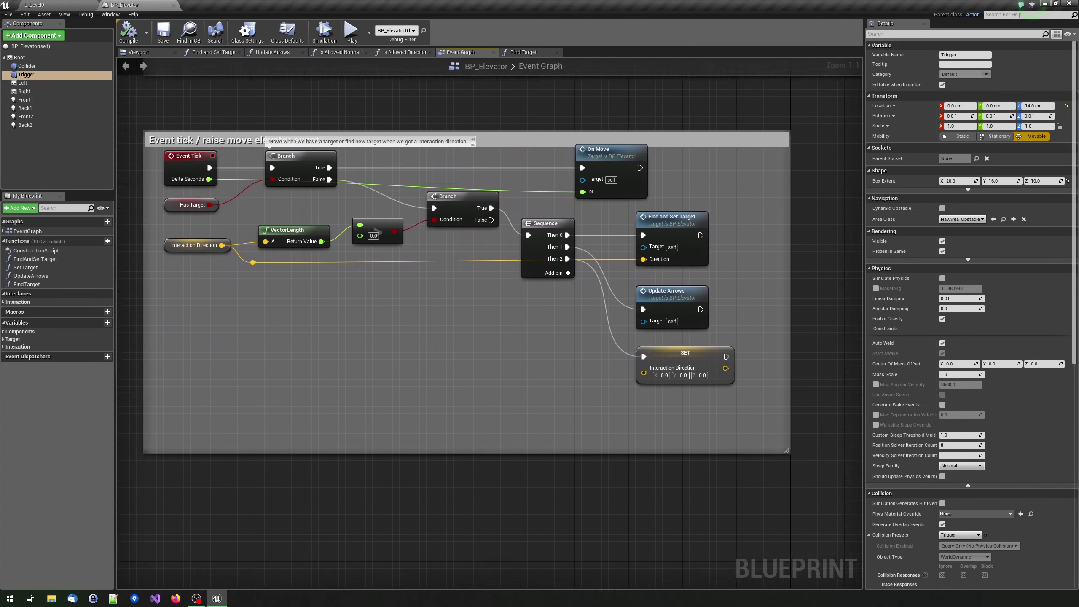
right_drag(251, 133, 256, 159)
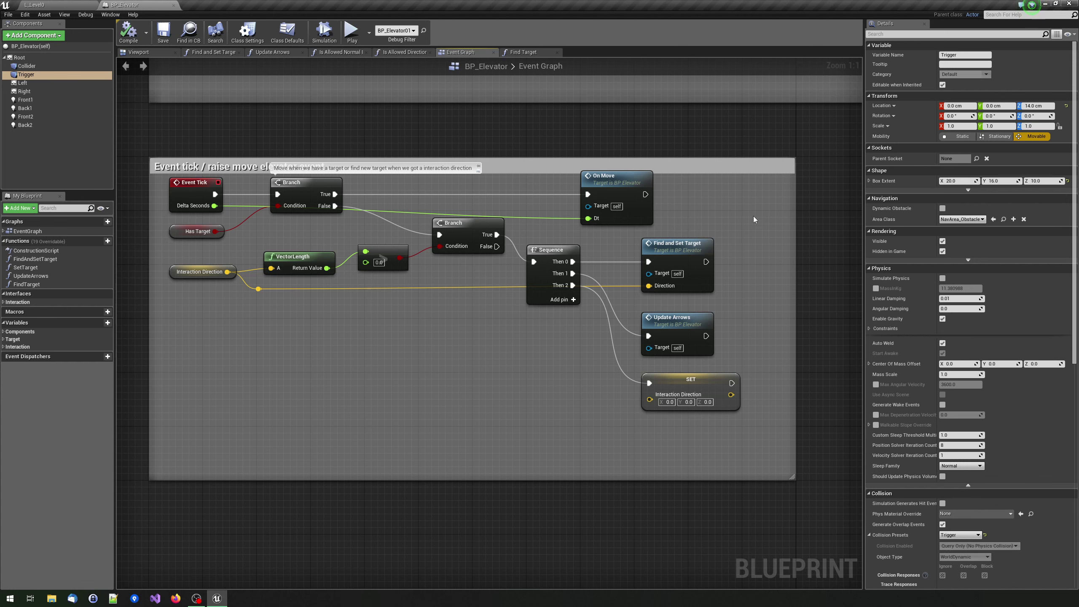
double_click(679, 251)
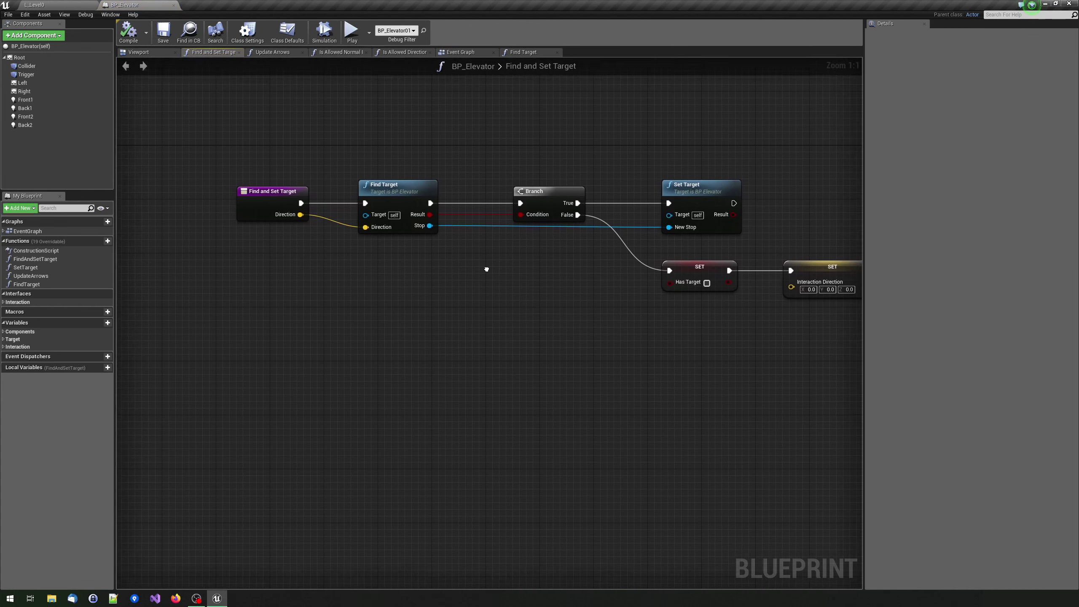
right_drag(486, 269, 393, 305)
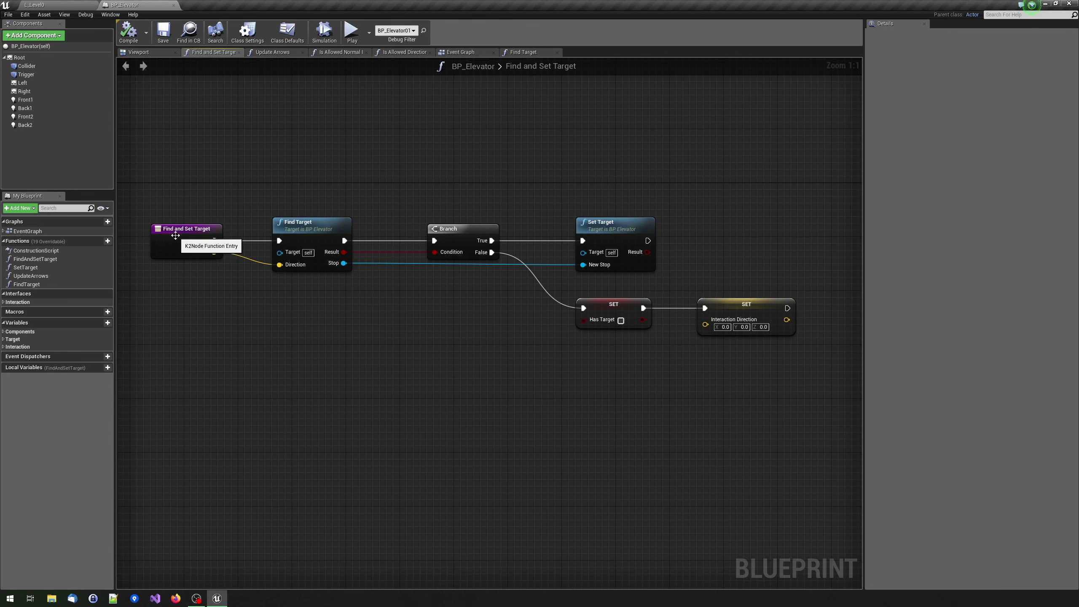
double_click(307, 223)
scroll(312, 213, up, 2)
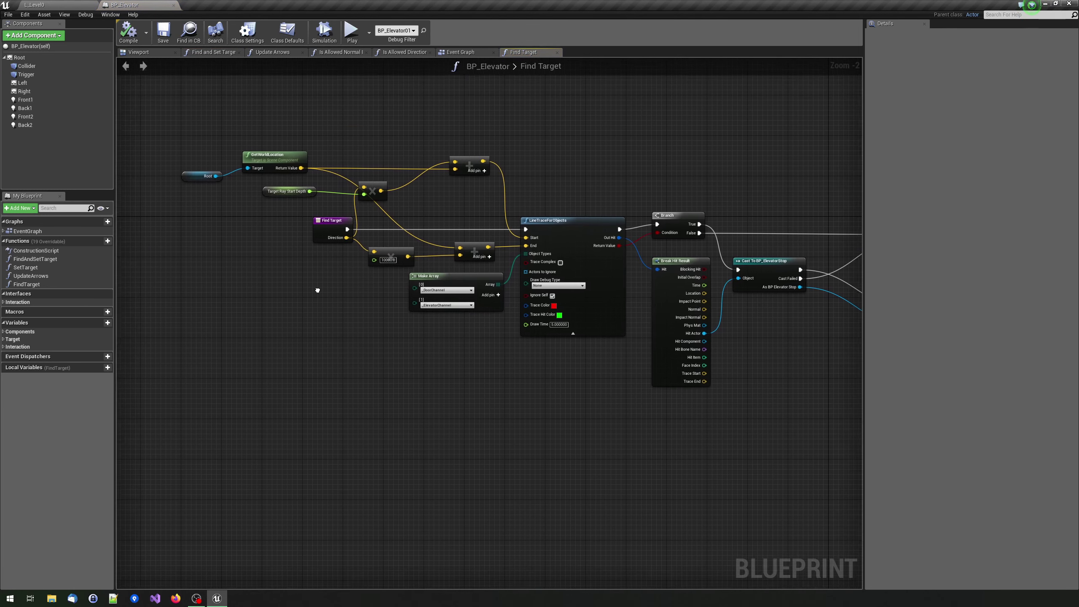
right_drag(646, 126, 484, 149)
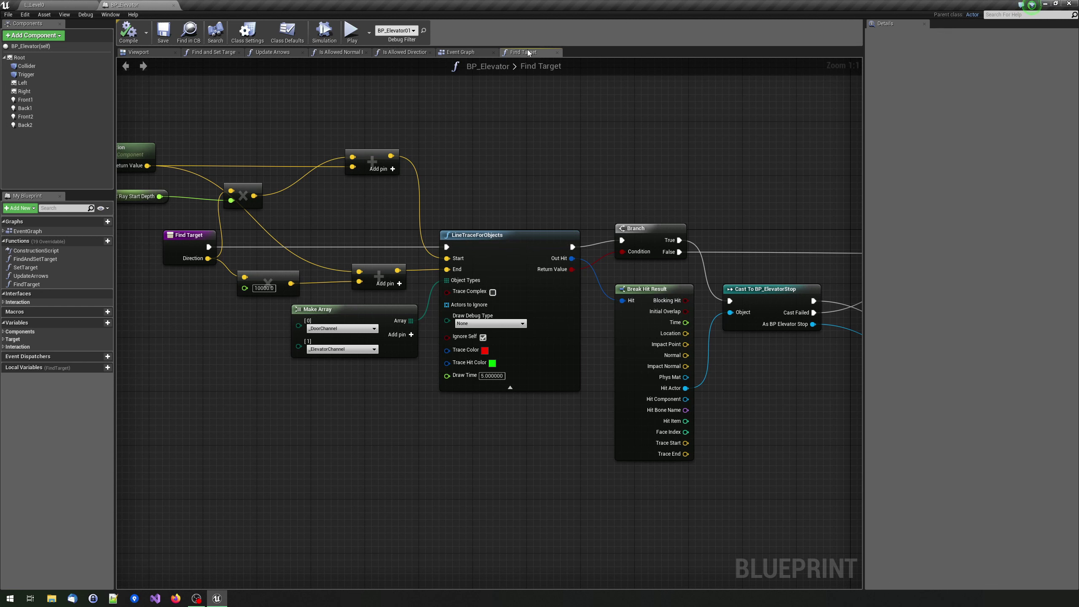
right_drag(582, 188, 248, 200)
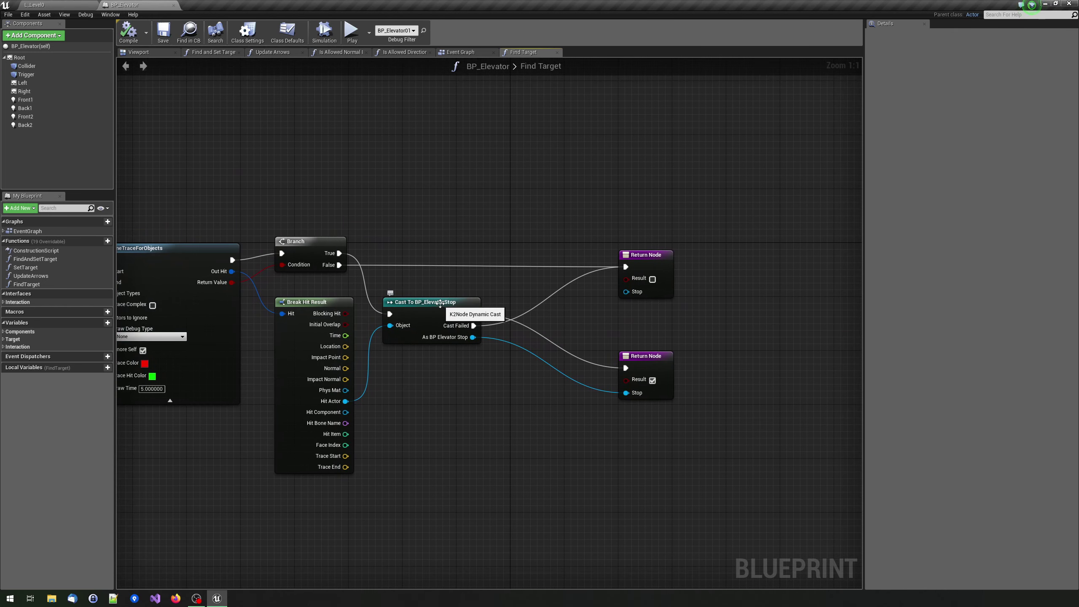
right_drag(436, 302, 369, 211)
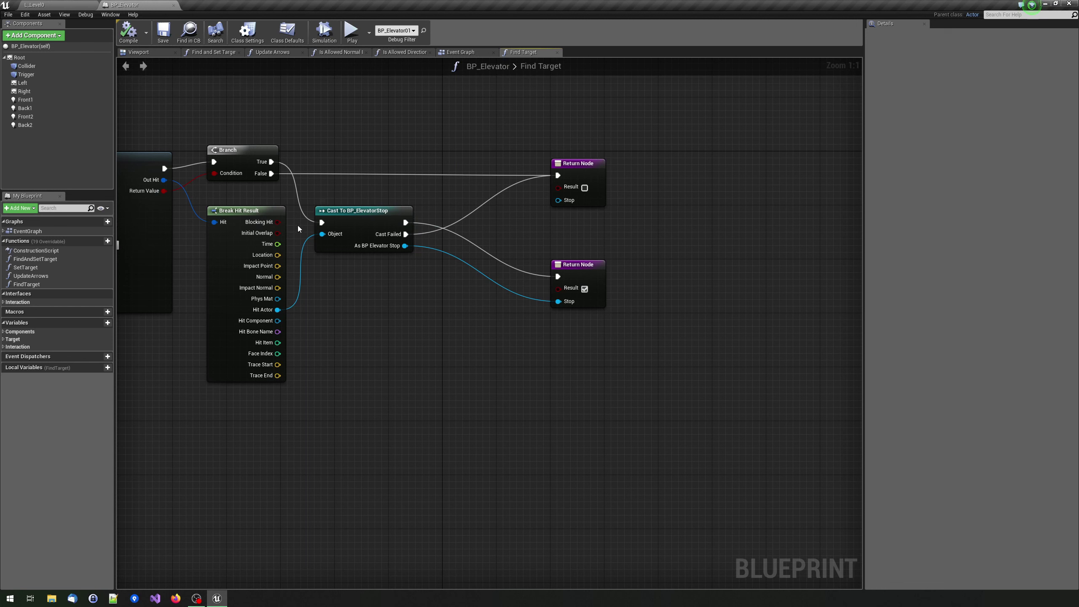
mouse_move(382, 212)
right_down()
mouse_move(423, 174)
mouse_move(530, 197)
right_up()
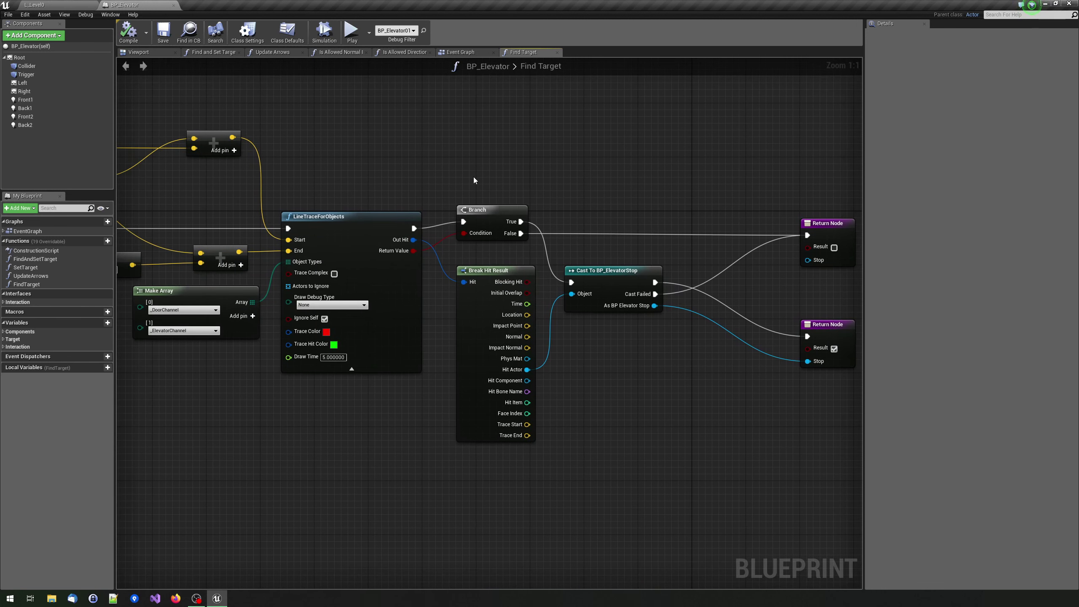
- Close the BP_Elevator editor and tilt the level view down onto the elevator stops
right_drag(376, 151, 470, 80)
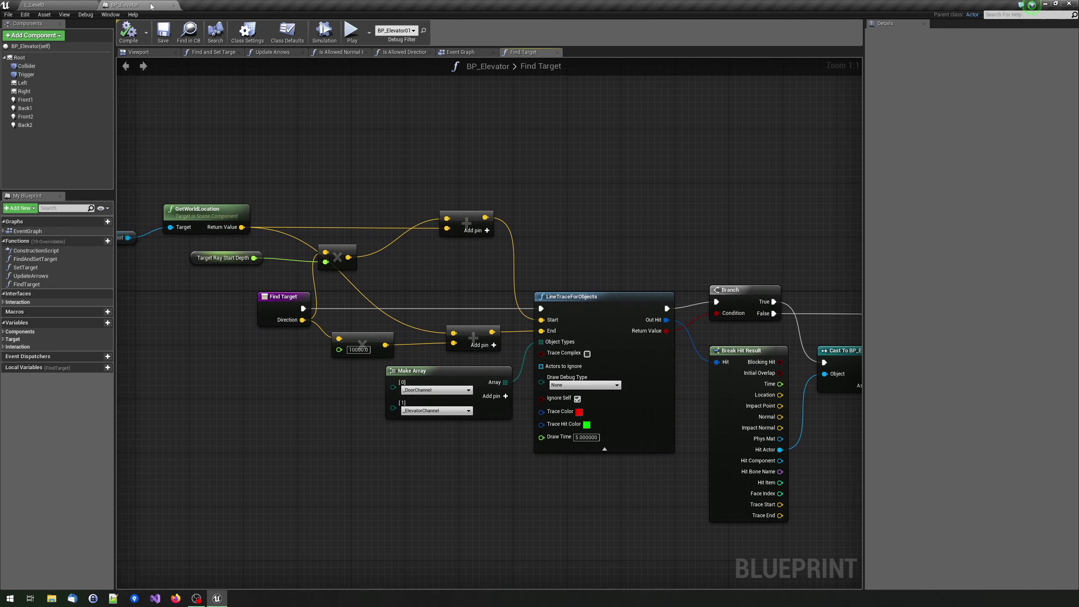
click(173, 4)
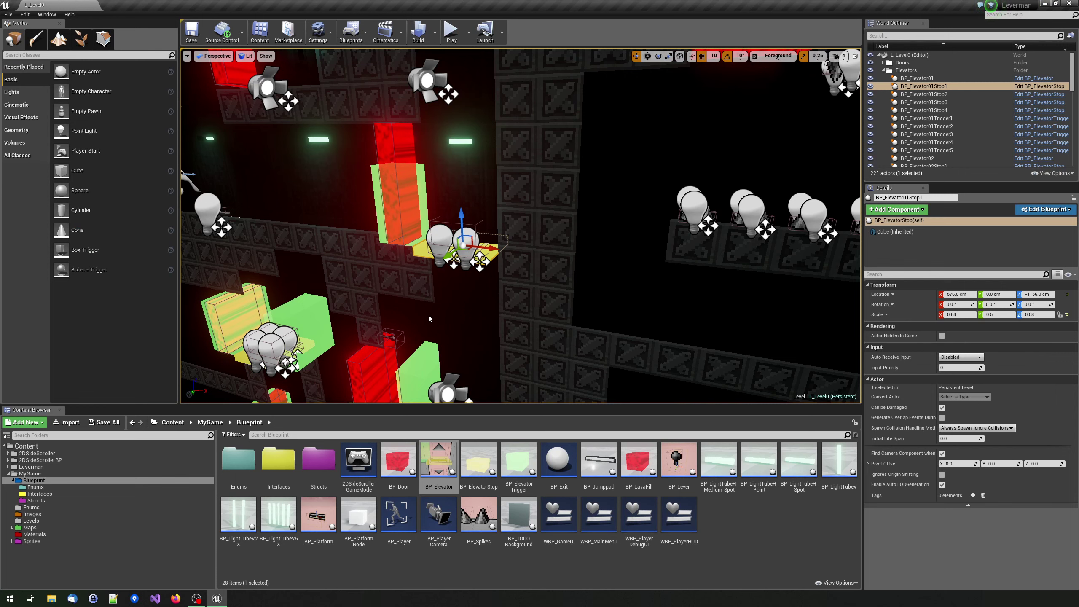
right_drag(428, 314, 448, 254)
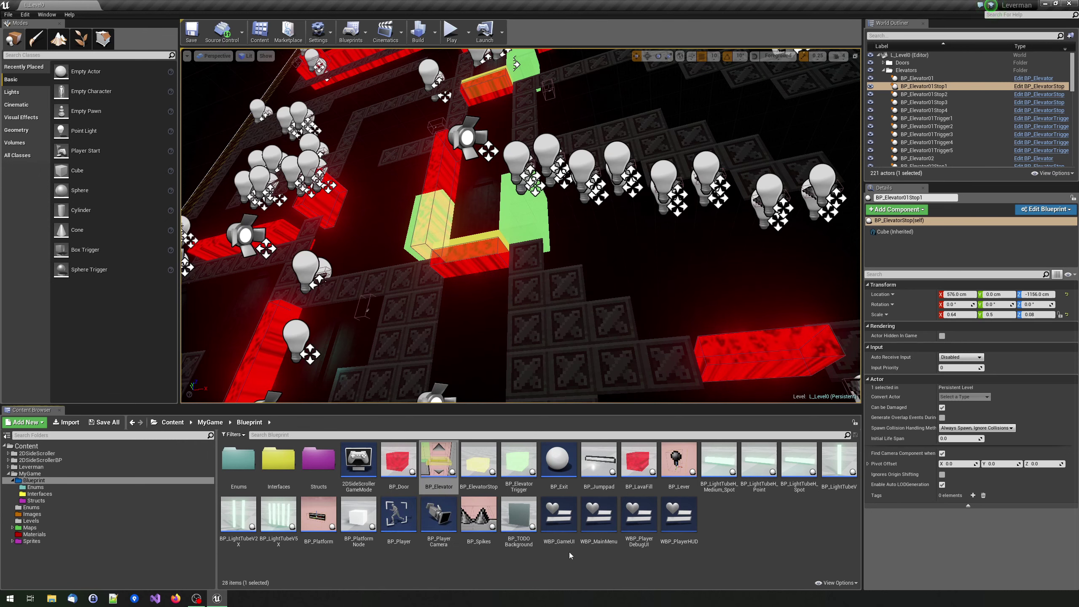
- Briefly view BP_PlayerCamera and BP_PlatformNode, then open BP_Player
double_click(439, 510)
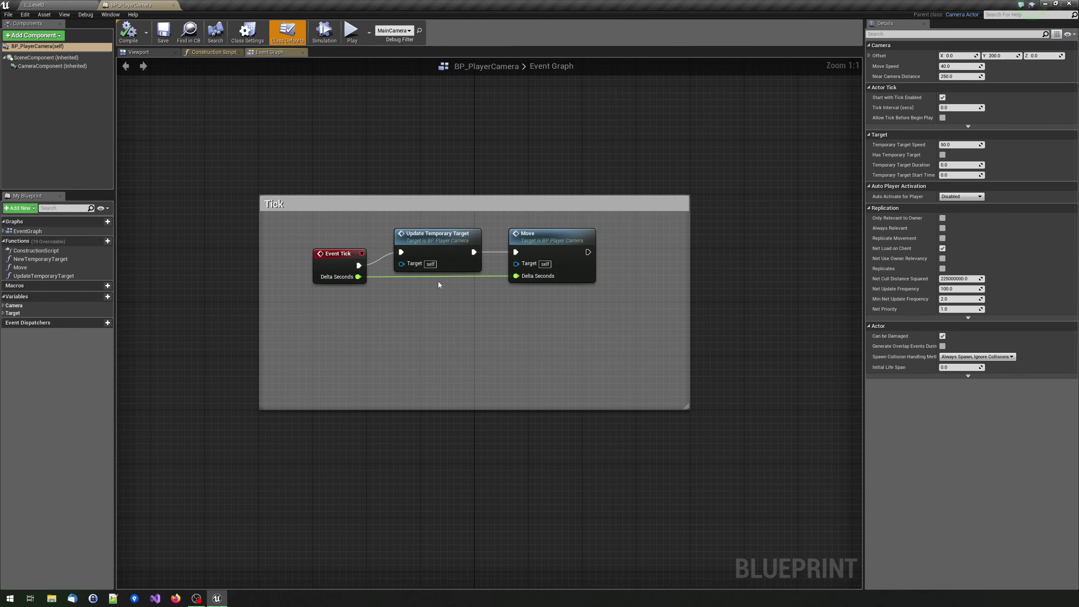
click(173, 5)
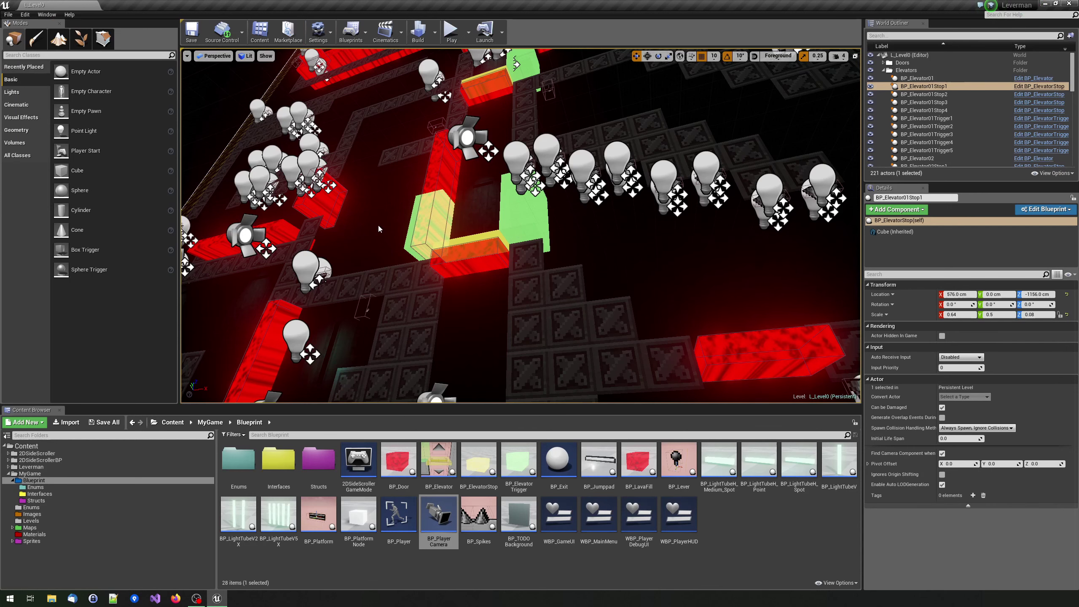
double_click(371, 521)
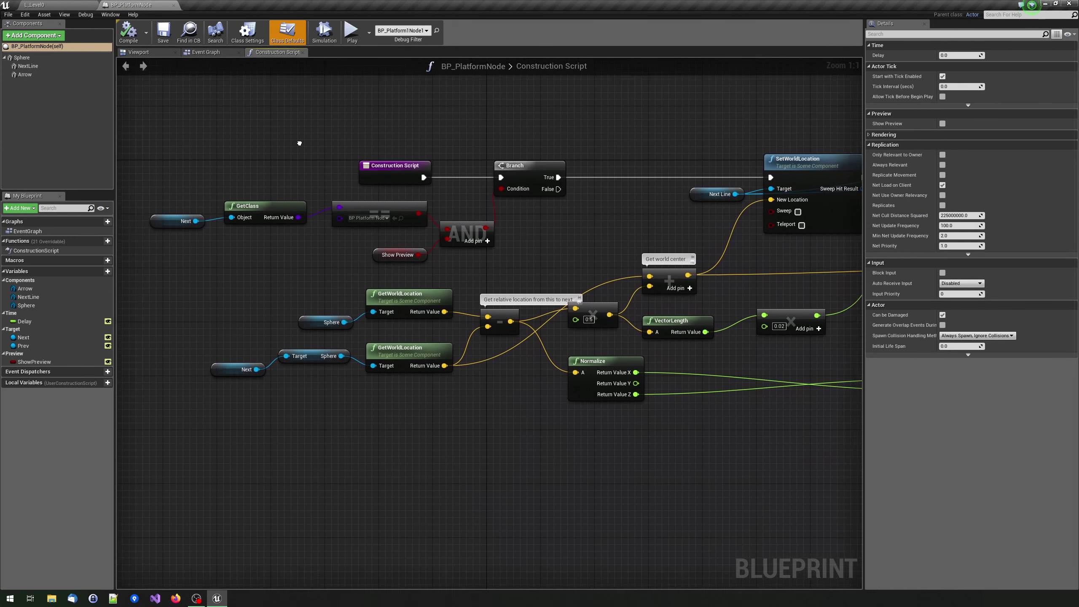
right_drag(294, 127, 284, 138)
click(174, 6)
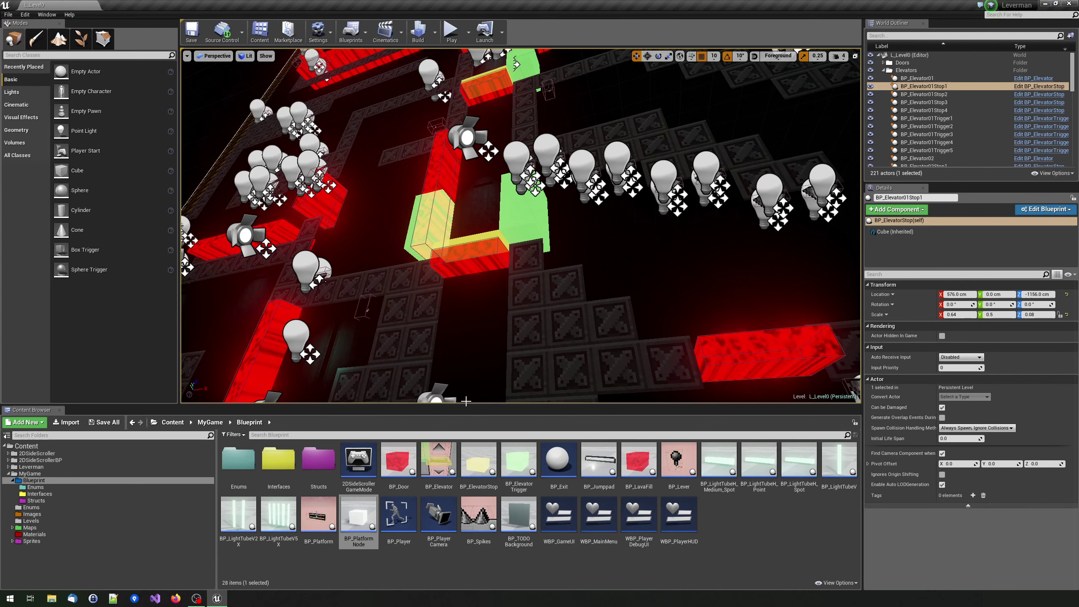
double_click(408, 475)
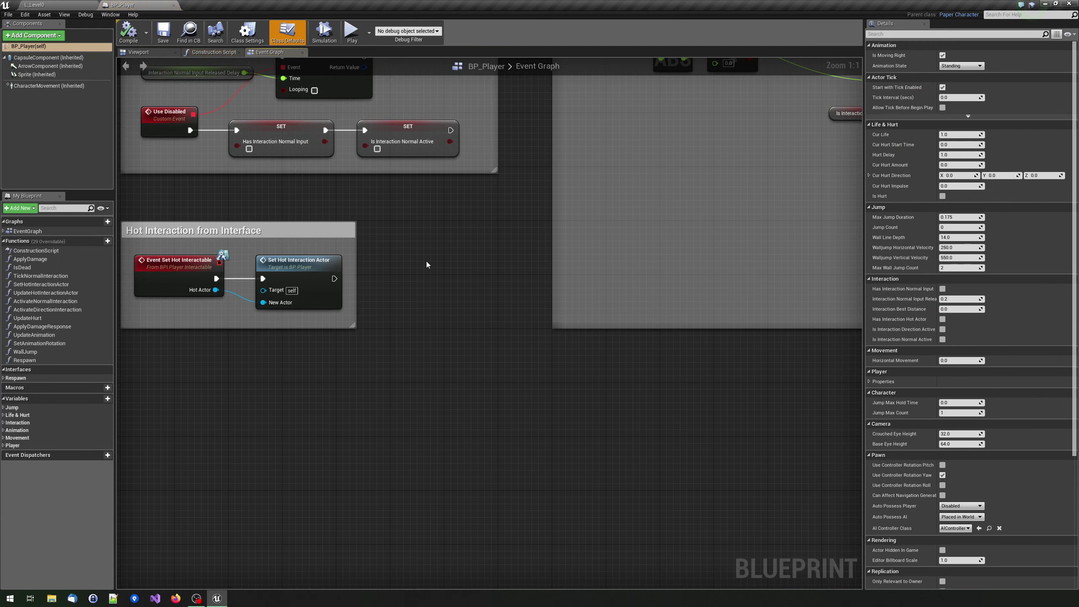
- Shift the right-side comment groups, including the Hurt event, left and down in BP_Player's Event Graph
key(Home)
scroll(503, 444, down, 1)
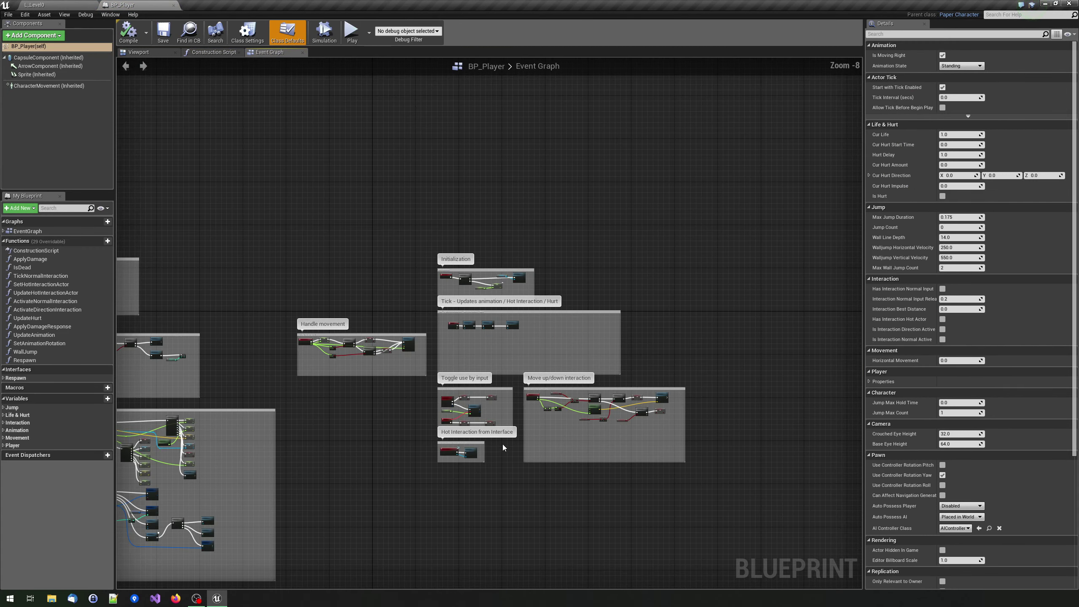
scroll(503, 444, down, 2)
right_drag(415, 367, 464, 308)
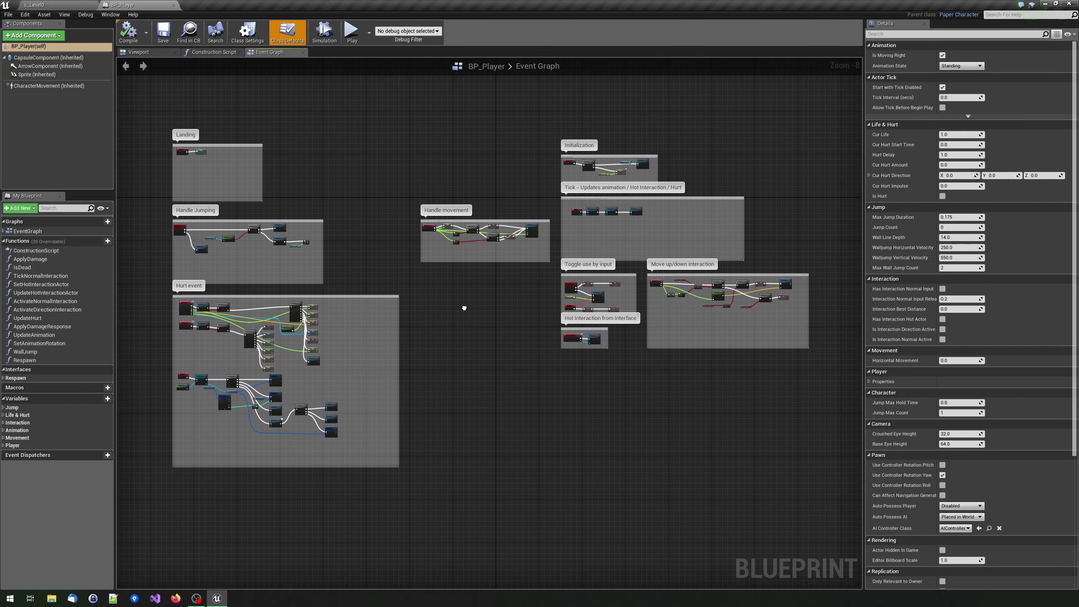
drag(410, 96, 826, 264)
click(827, 265)
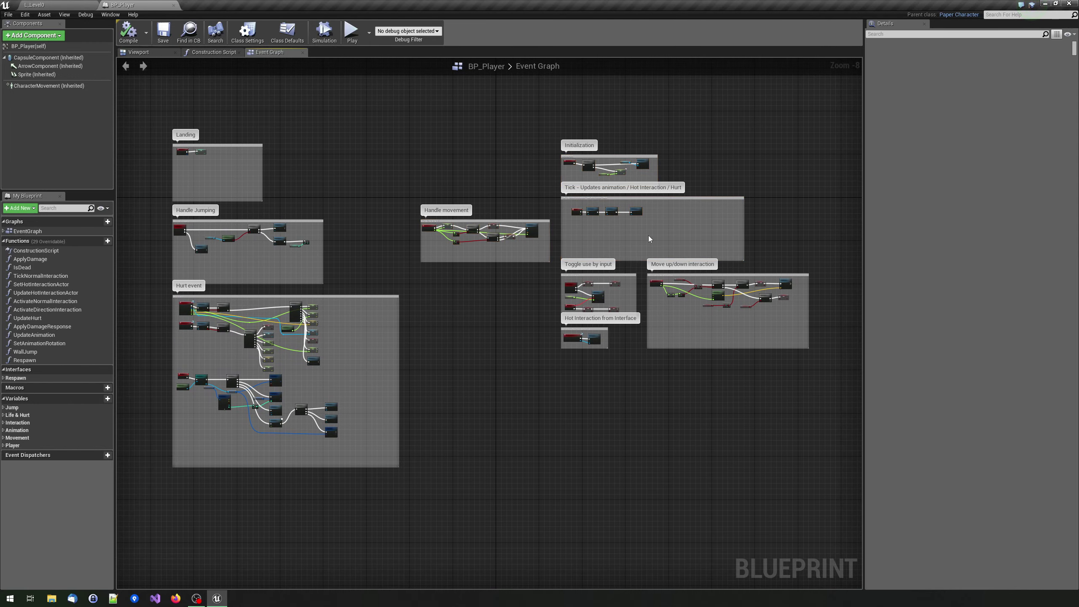
drag(337, 98, 835, 378)
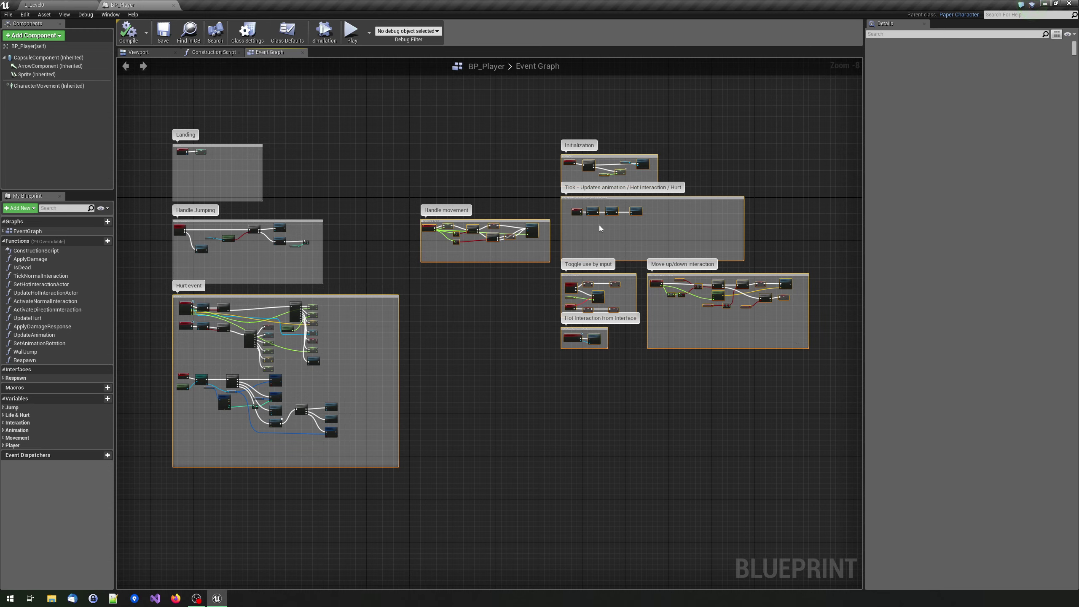
drag(618, 194, 594, 208)
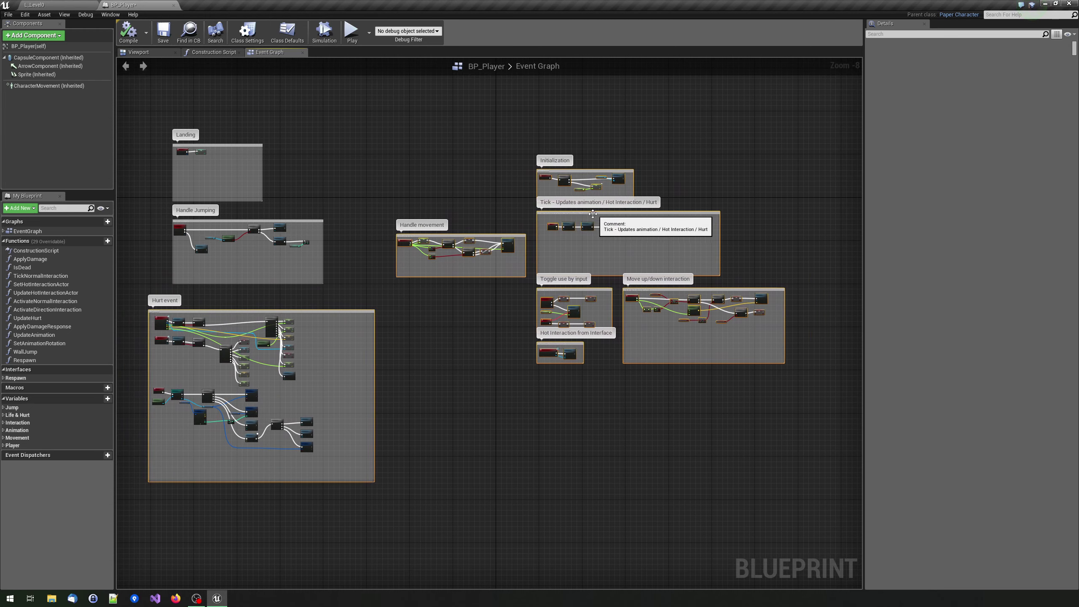
- Move the Hurt event comment group back to the right
click(361, 276)
drag(343, 312, 467, 319)
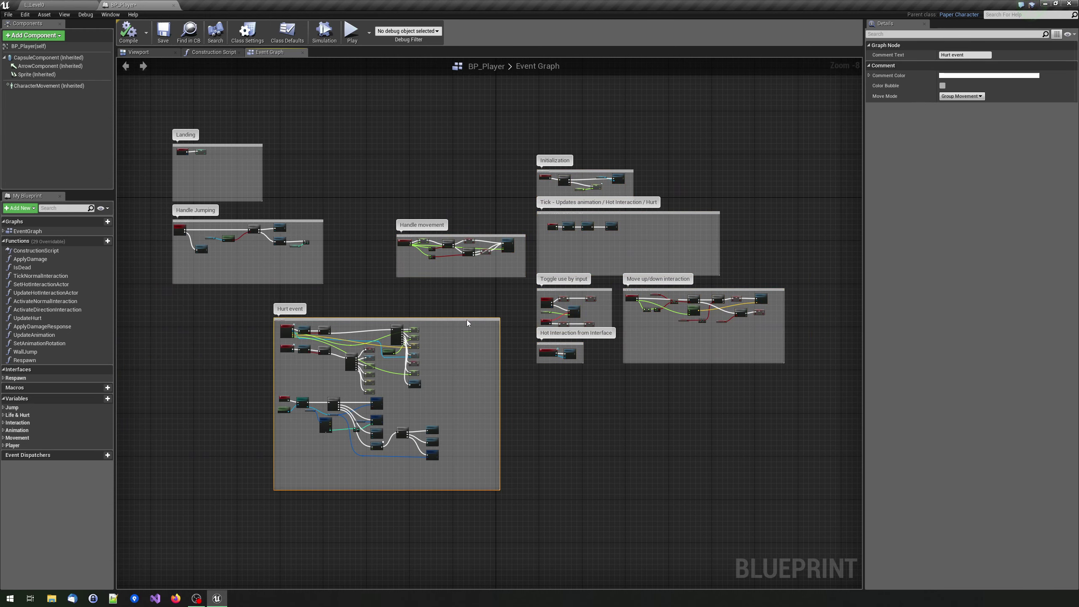
scroll(474, 194, up, 2)
scroll(433, 250, up, 3)
scroll(320, 239, down, 3)
scroll(320, 242, down, 1)
- Zoom and pan to the Handle Jumping and Landing comment groups
right_drag(319, 242, 689, 244)
scroll(415, 241, up, 2)
scroll(689, 243, up, 1)
scroll(425, 162, up, 1)
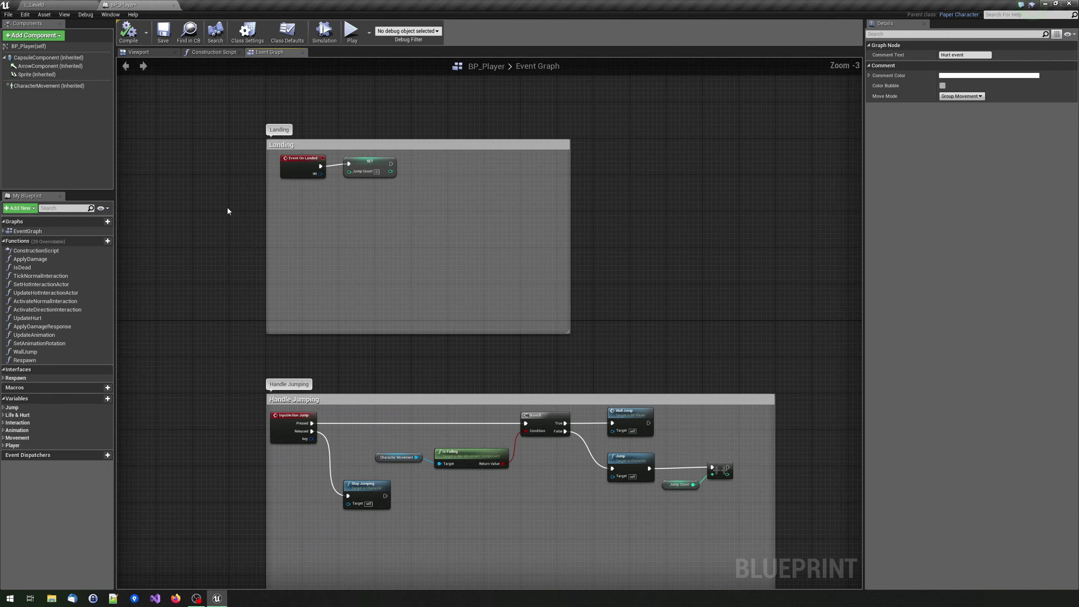
right_drag(291, 123, 278, 68)
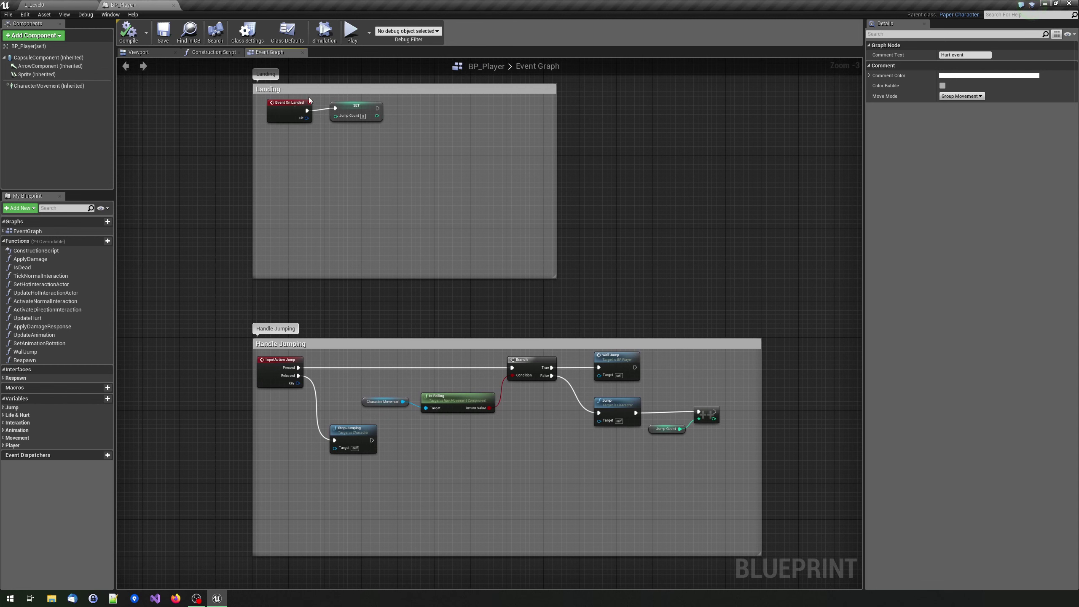
right_drag(703, 314, 678, 290)
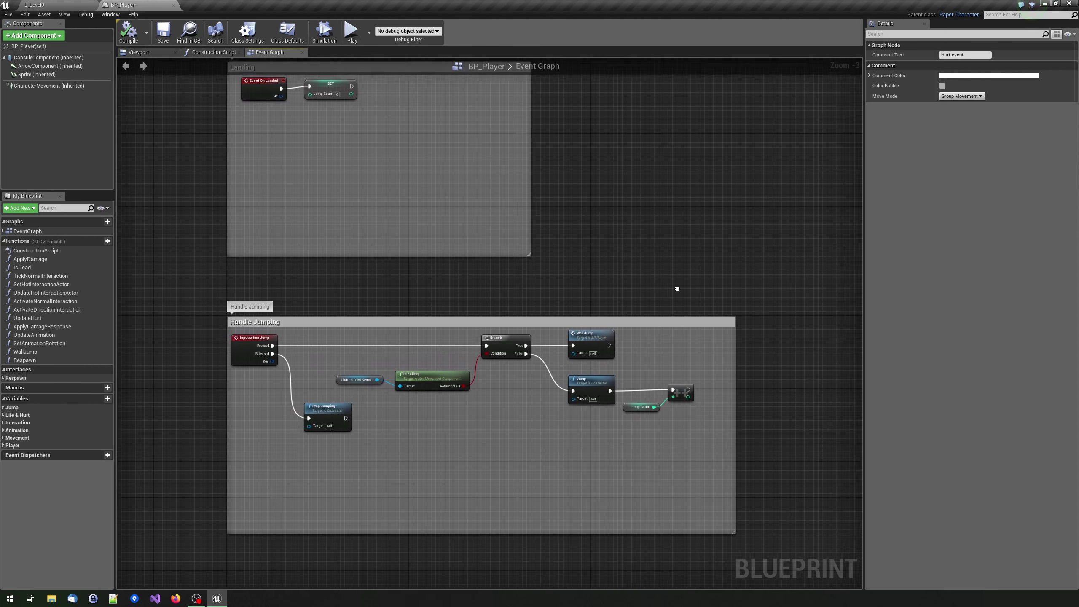
scroll(395, 260, up, 1)
scroll(379, 300, up, 2)
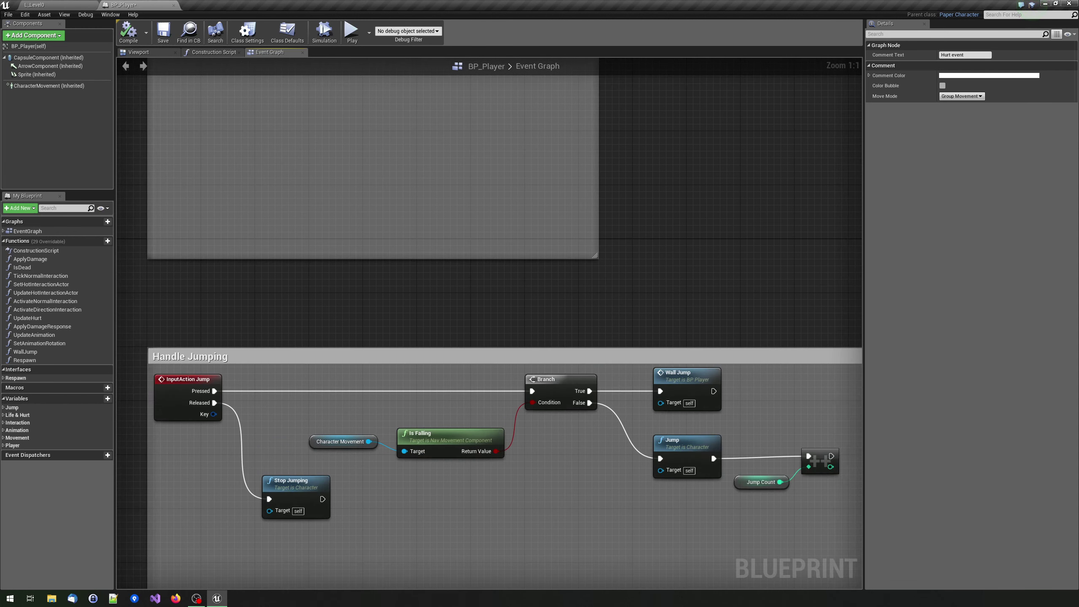
right_drag(360, 270, 398, 413)
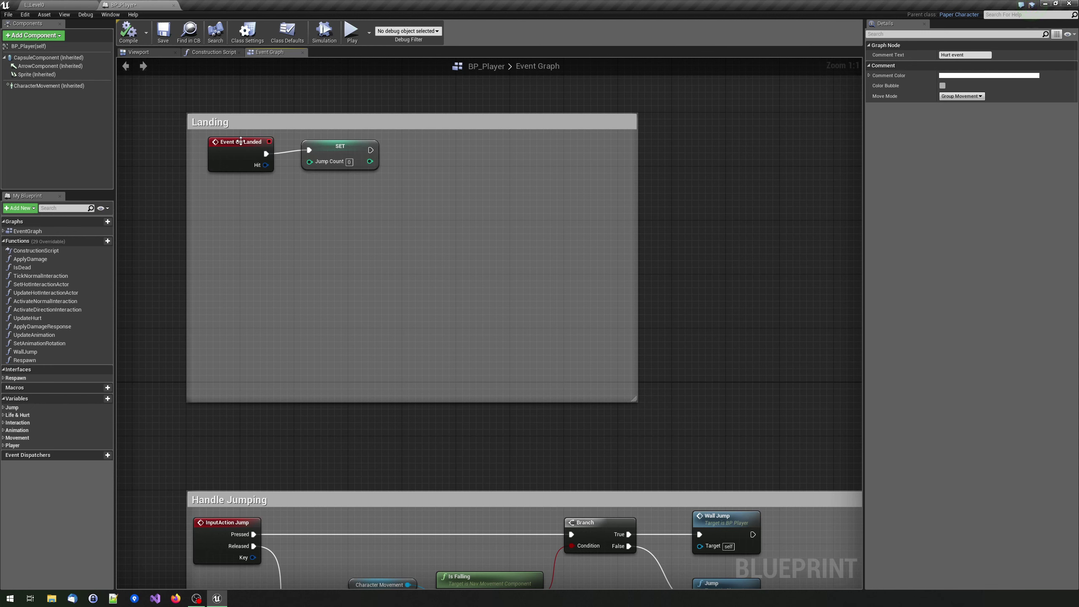
- Review BP_Player's Class Defaults, then scroll through the CharacterMovement component's Details
mouse_move(240, 150)
click(25, 46)
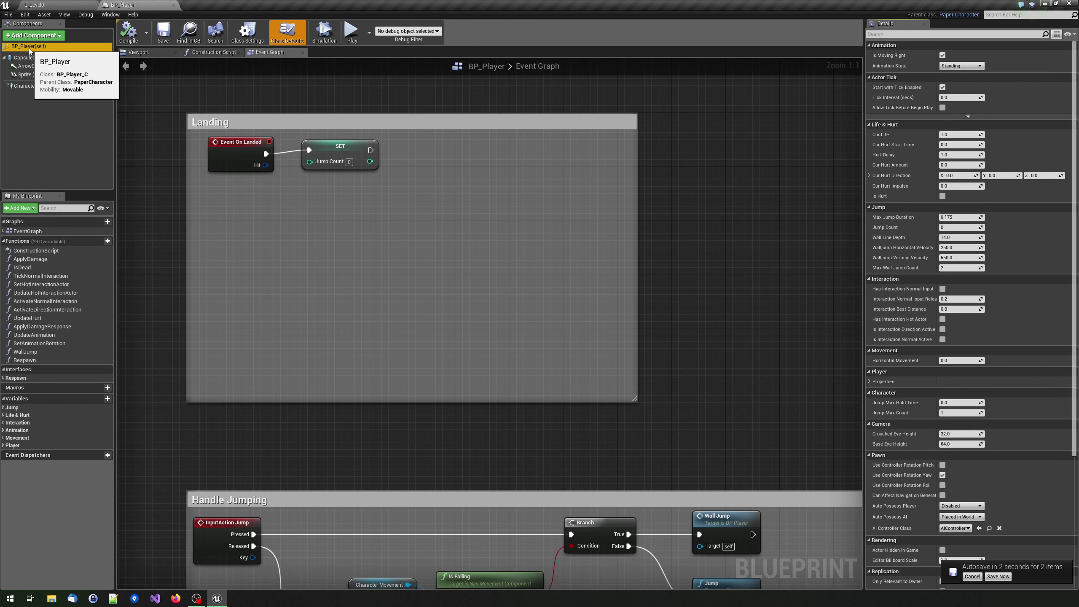
click(43, 85)
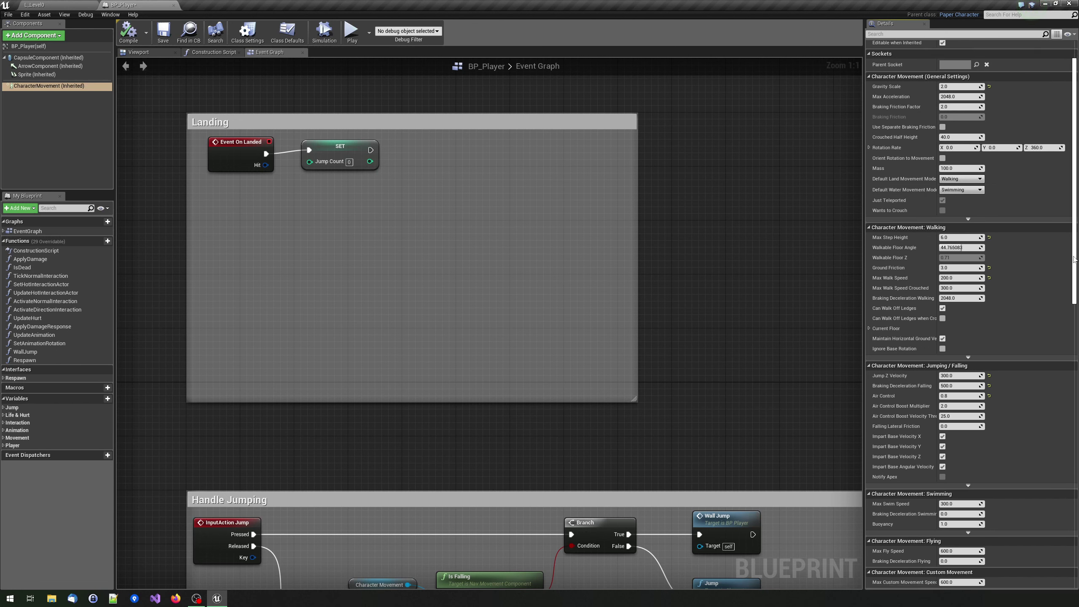
scroll(1065, 280, down, 5)
drag(1072, 304, 1072, 524)
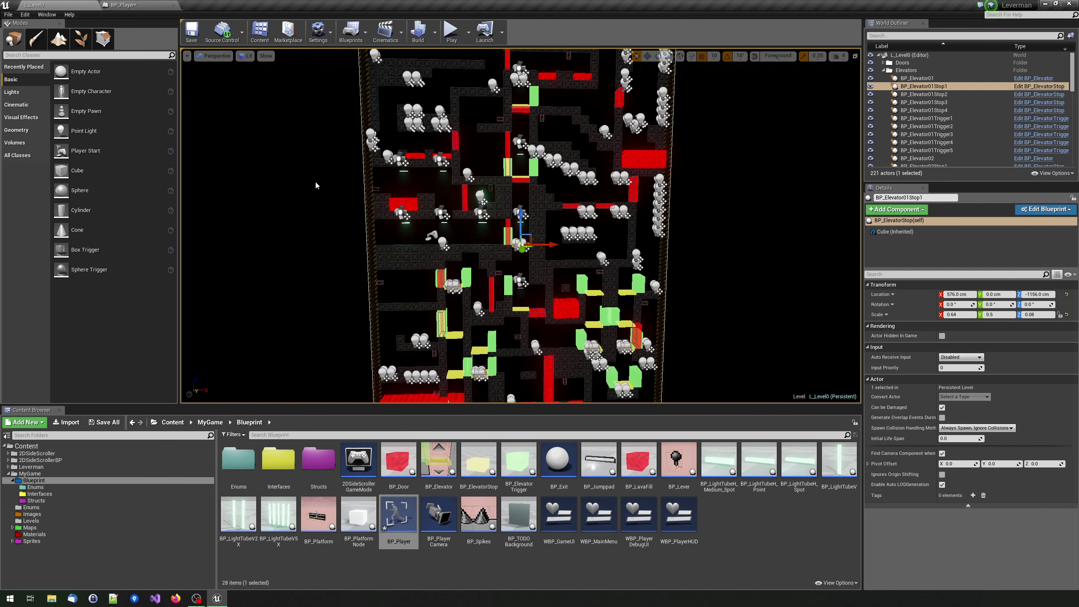
- Return to the BP_Player blueprint editor and view its Class Defaults
scroll(528, 201, up, 3)
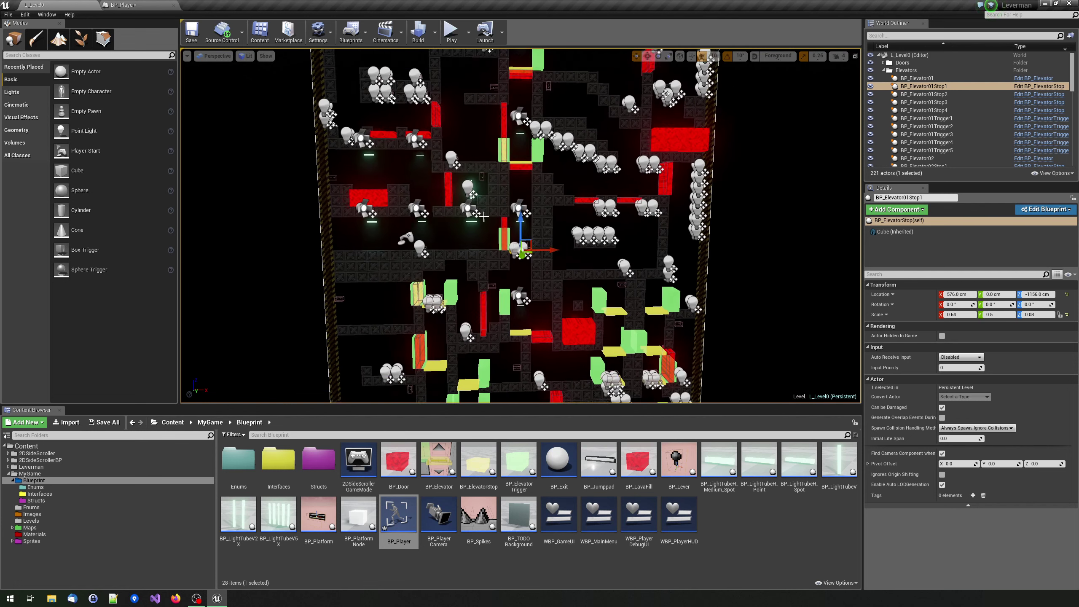
scroll(489, 208, up, 2)
scroll(428, 216, down, 2)
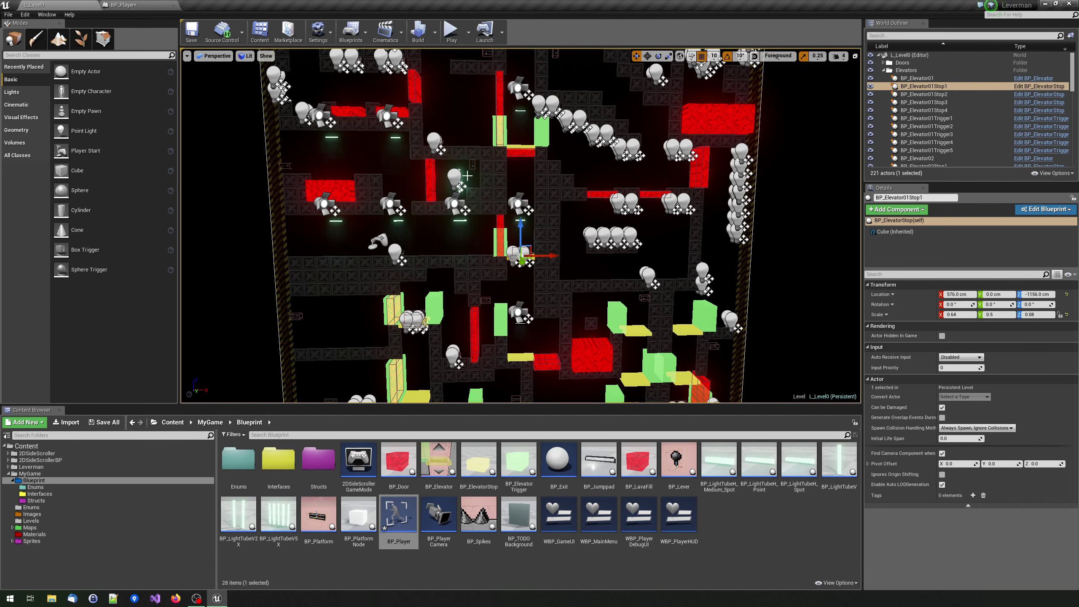
click(154, 6)
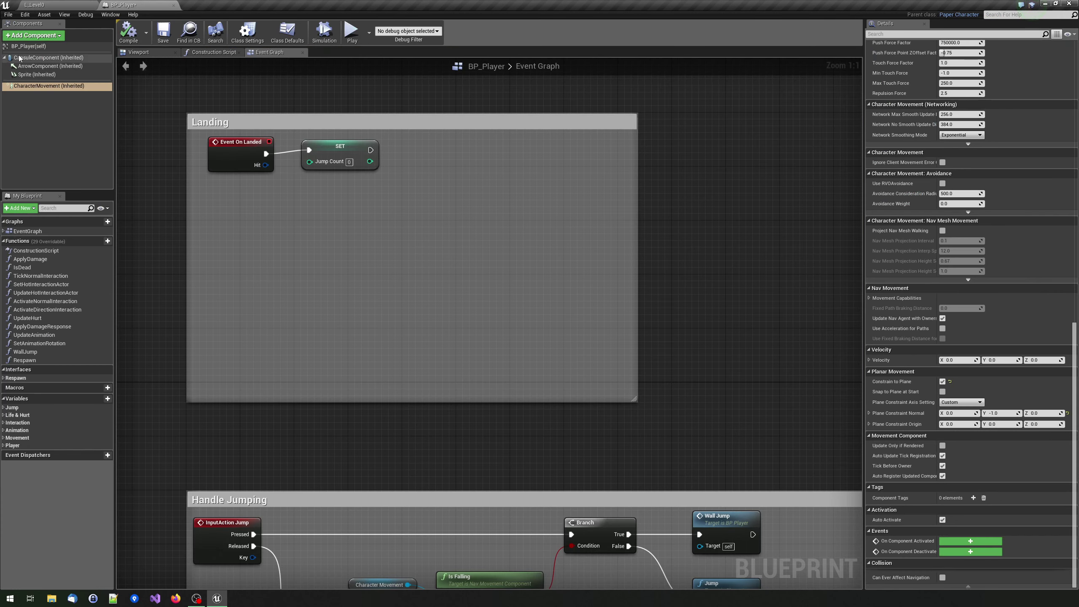
click(29, 46)
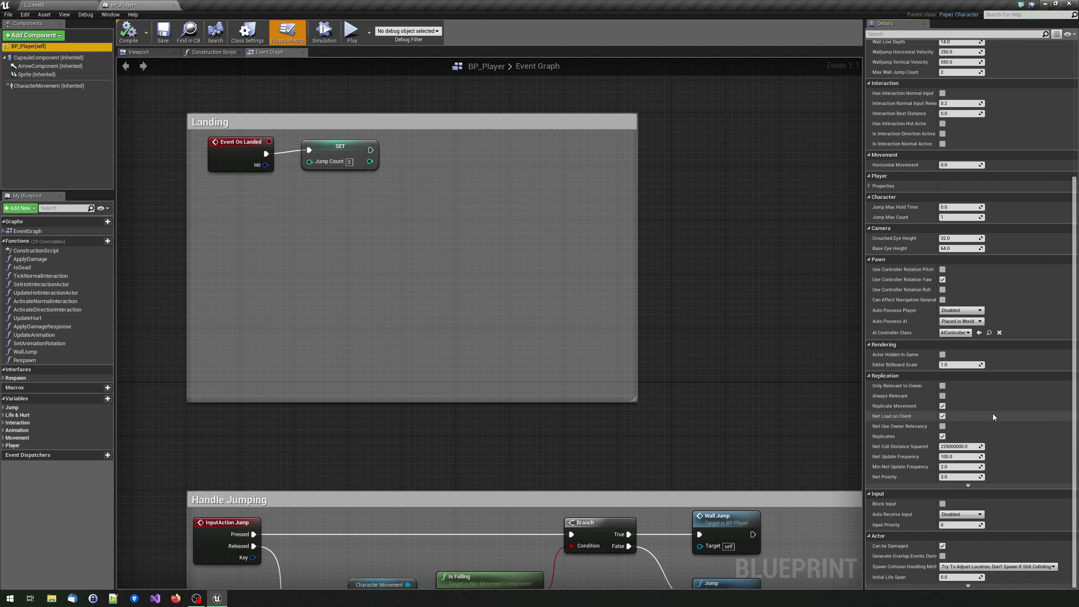
- Check the CharacterMovement settings, then close the BP_Player blueprint editor
scroll(988, 413, up, 3)
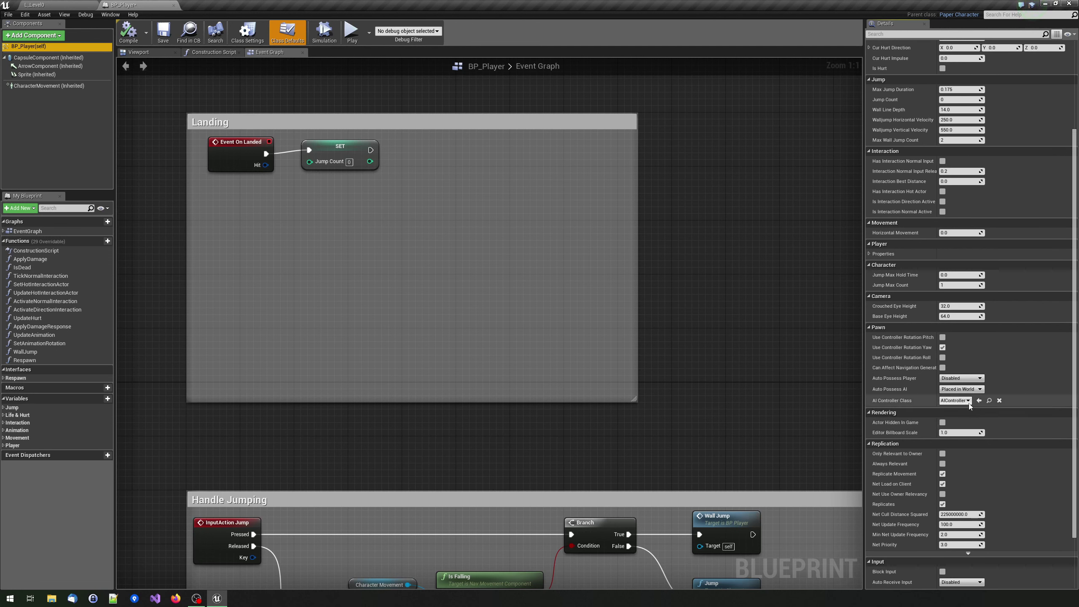
scroll(982, 403, up, 2)
scroll(981, 402, up, 3)
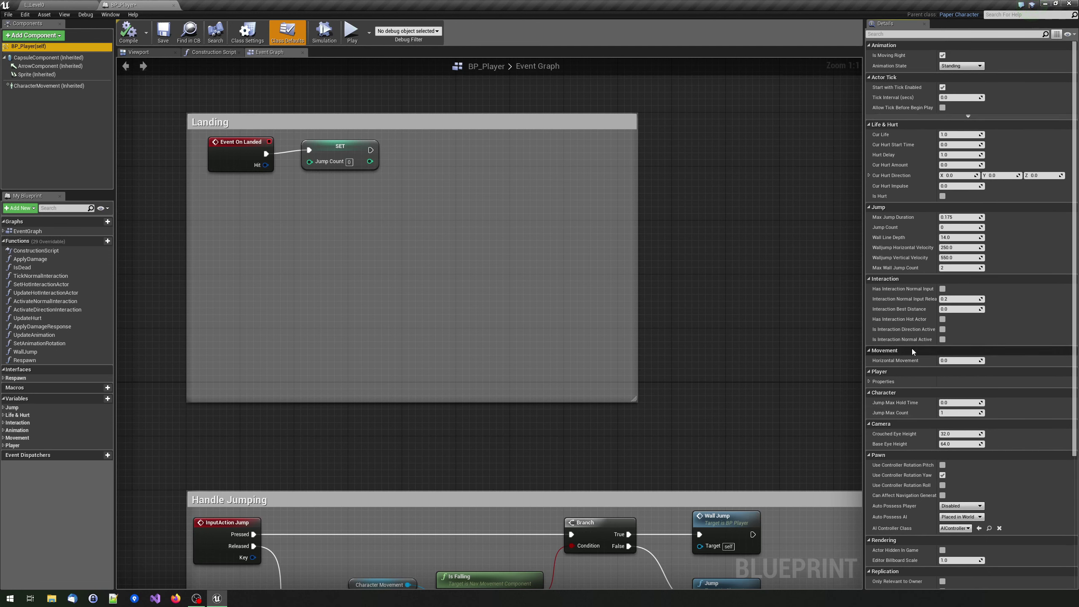
click(46, 86)
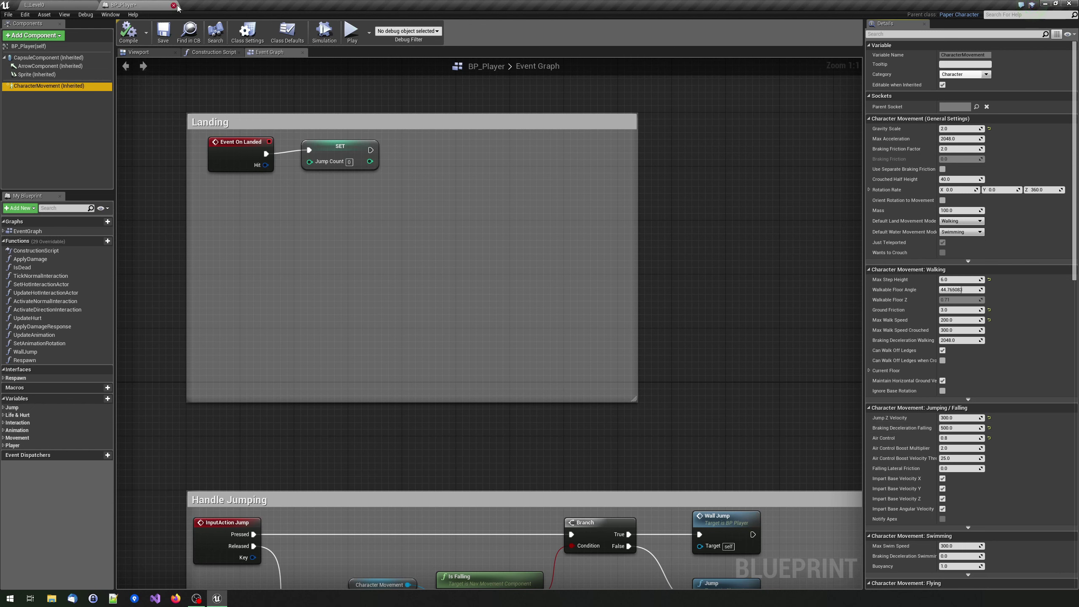
click(173, 4)
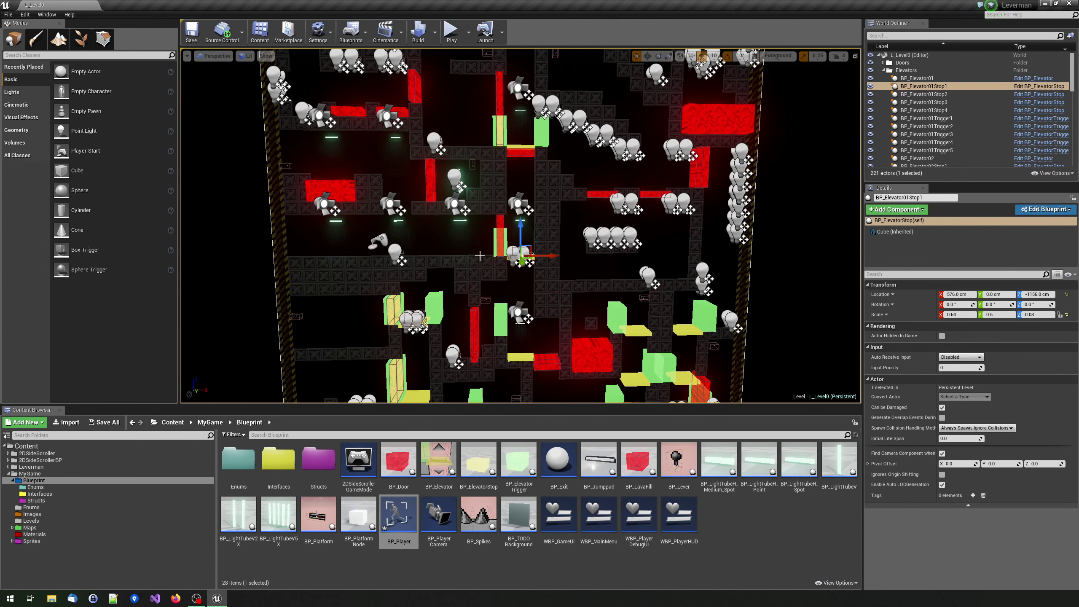
double_click(396, 514)
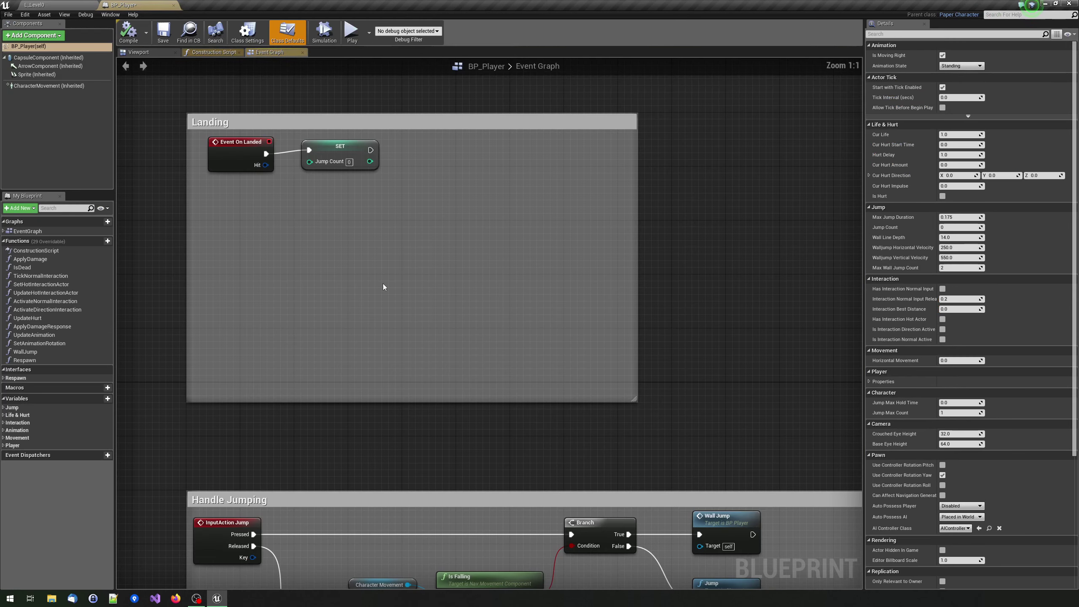
mouse_move(457, 330)
right_down()
mouse_move(471, 285)
mouse_move(418, 28)
right_up()
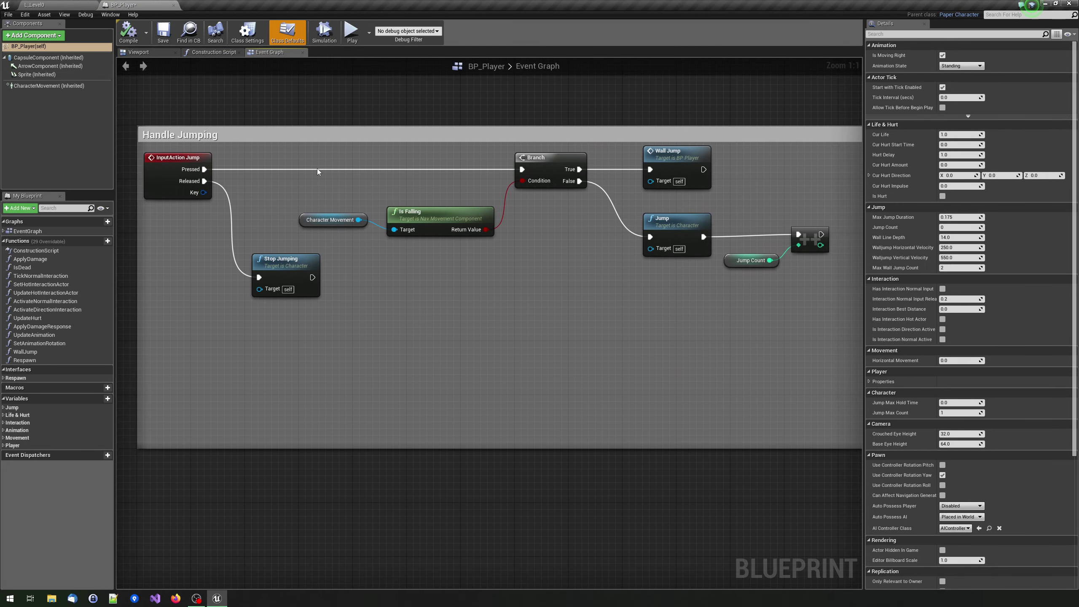
right_drag(595, 258, 557, 230)
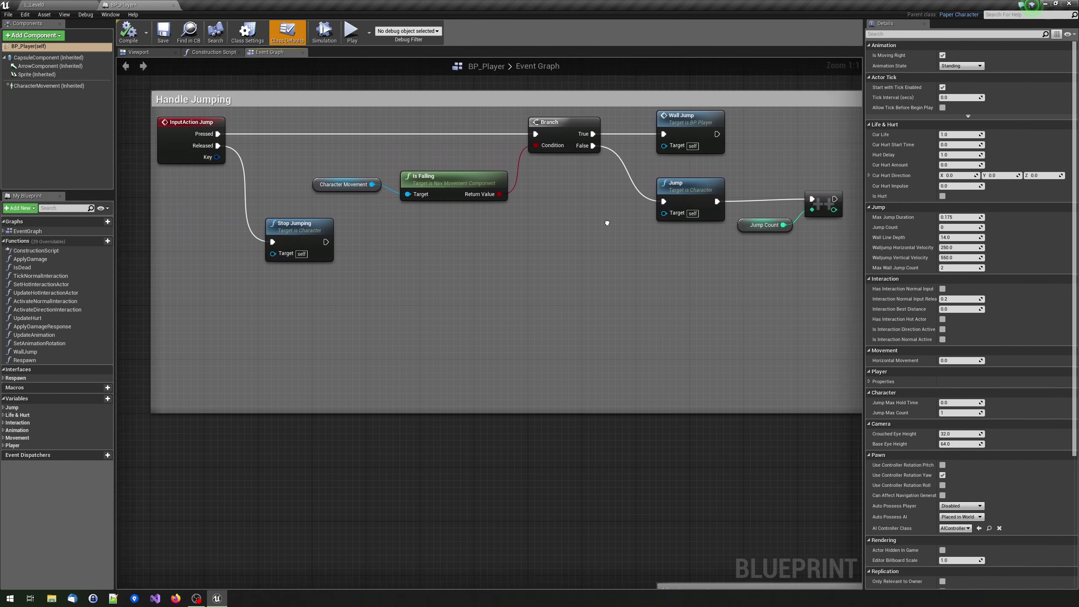
right_drag(337, 156, 306, 155)
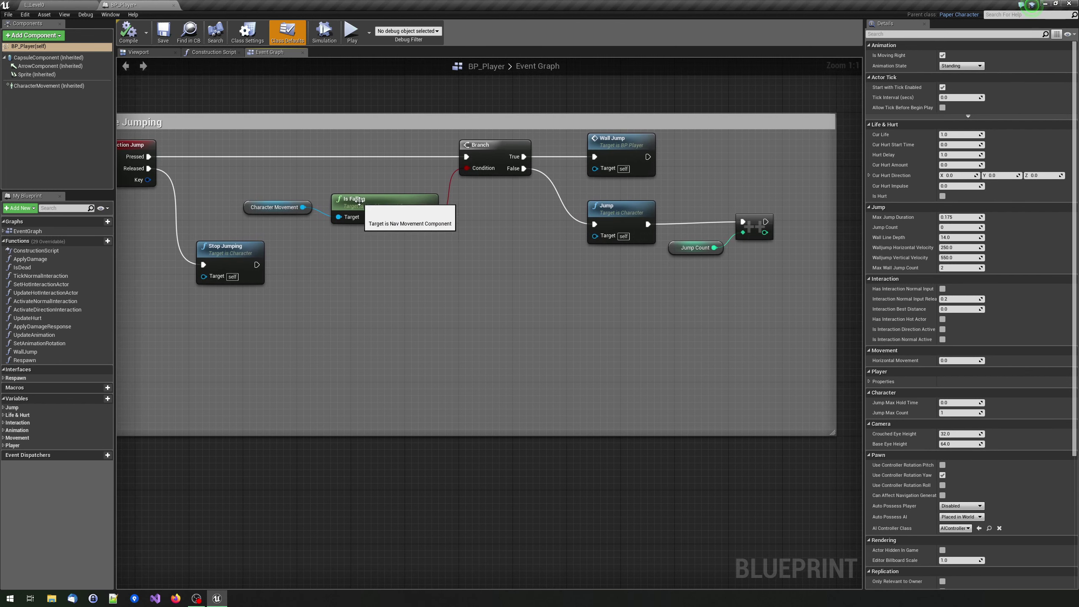
right_drag(423, 195, 419, 208)
scroll(418, 208, down, 1)
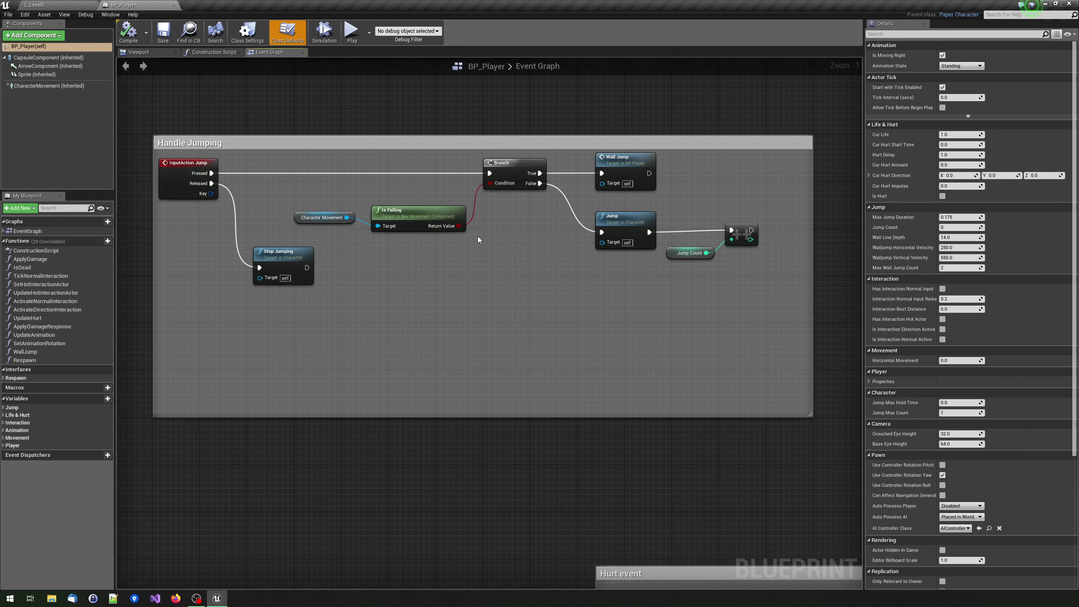
scroll(399, 220, up, 1)
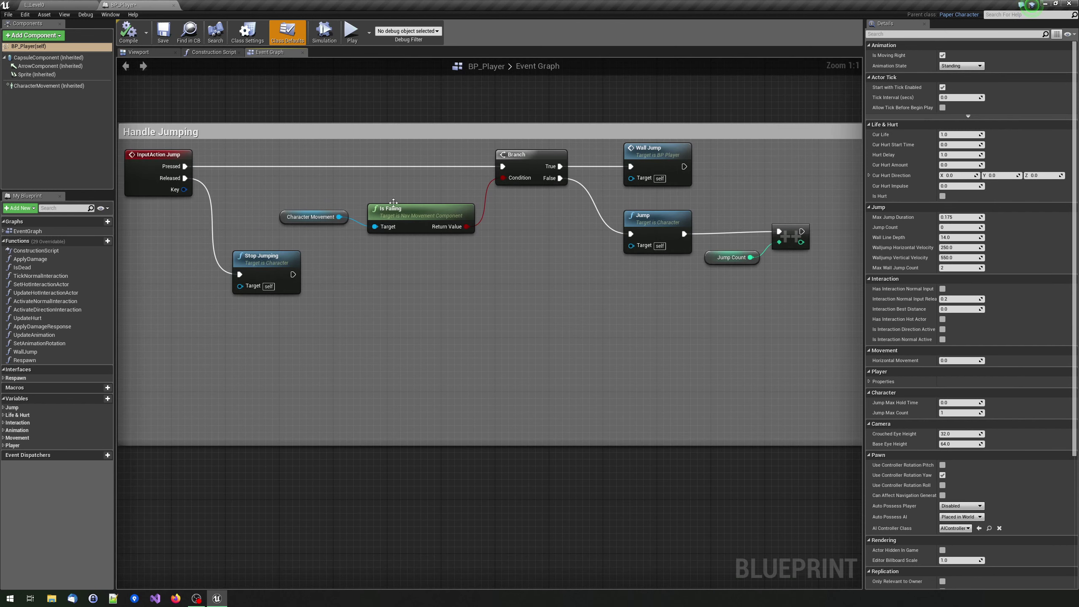
right_drag(325, 176, 355, 173)
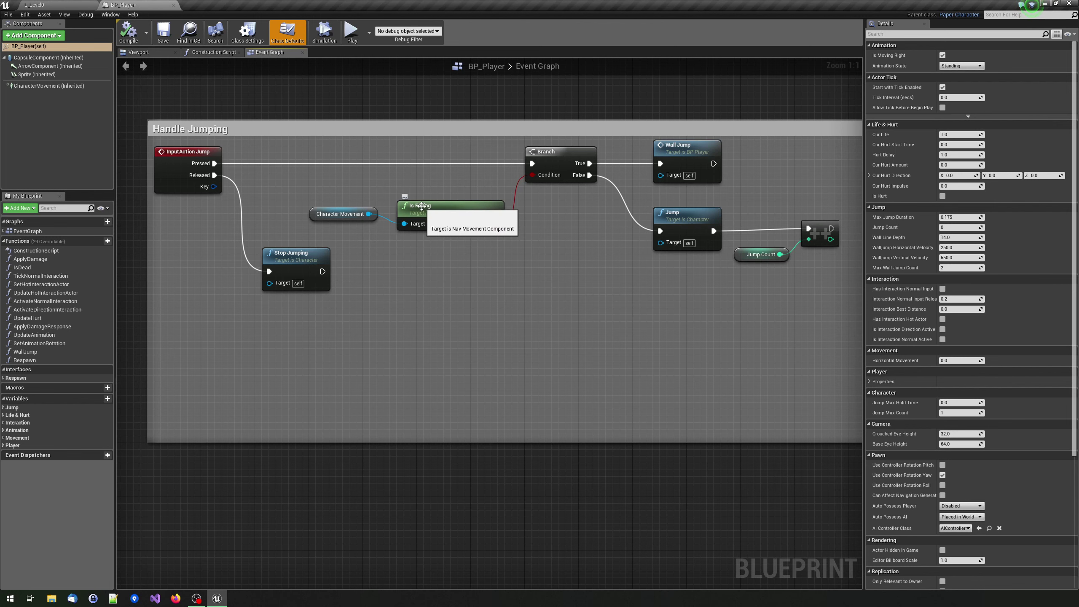
right_drag(422, 188, 391, 278)
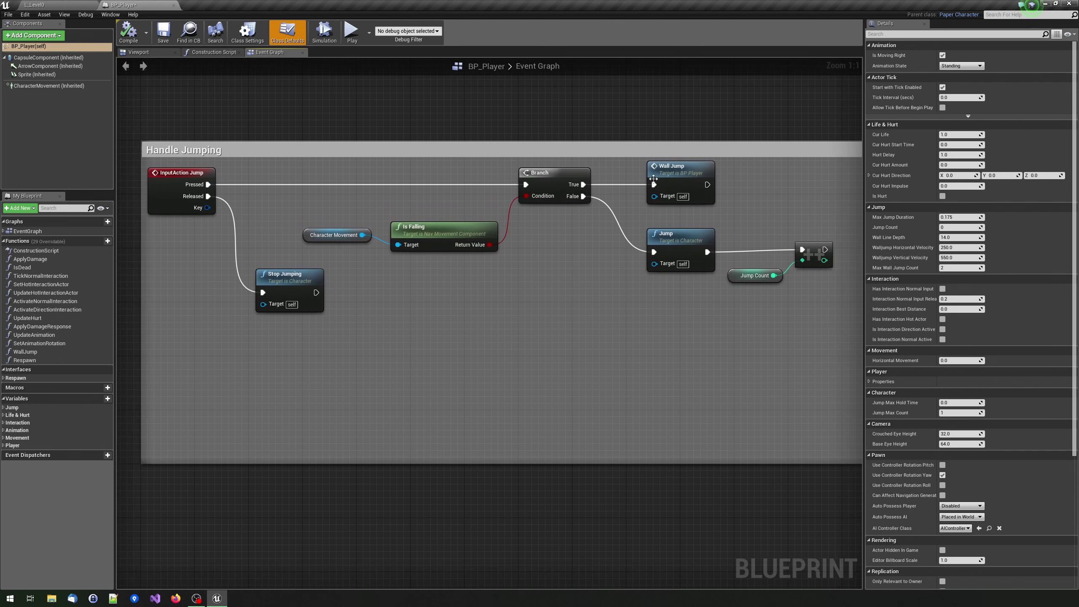
right_drag(593, 255, 589, 236)
right_drag(465, 163, 448, 184)
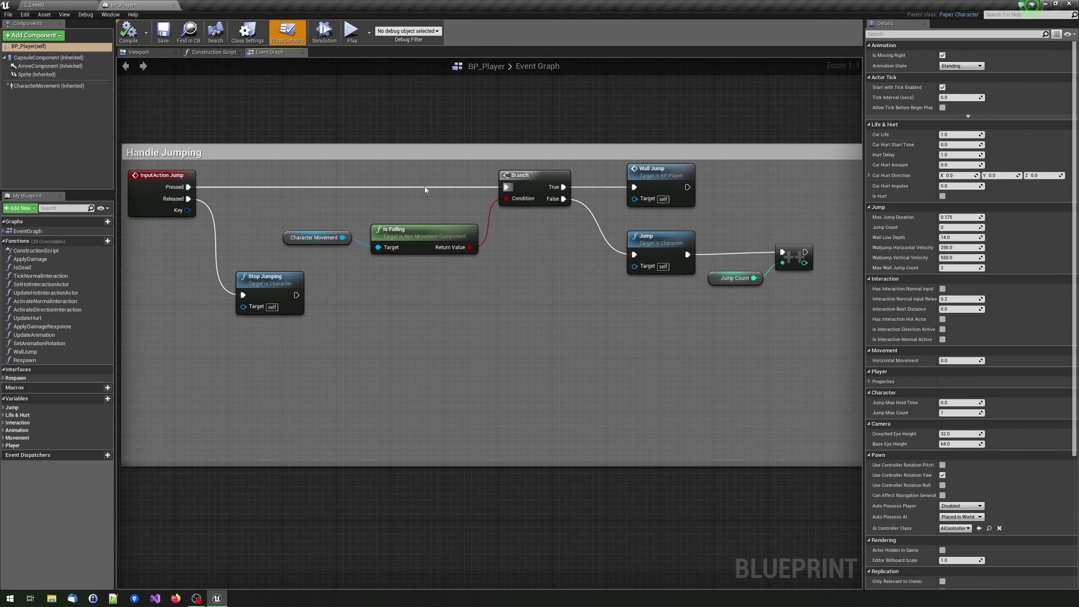
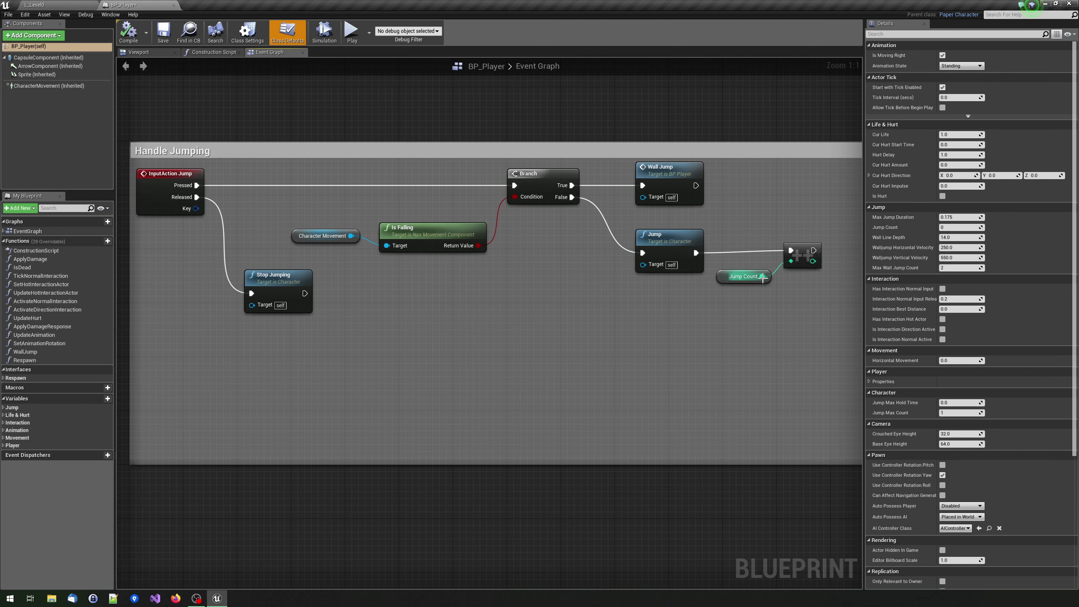
- Point out the Jump node in the jump logic and the InputAction Jump input settings
click(669, 243)
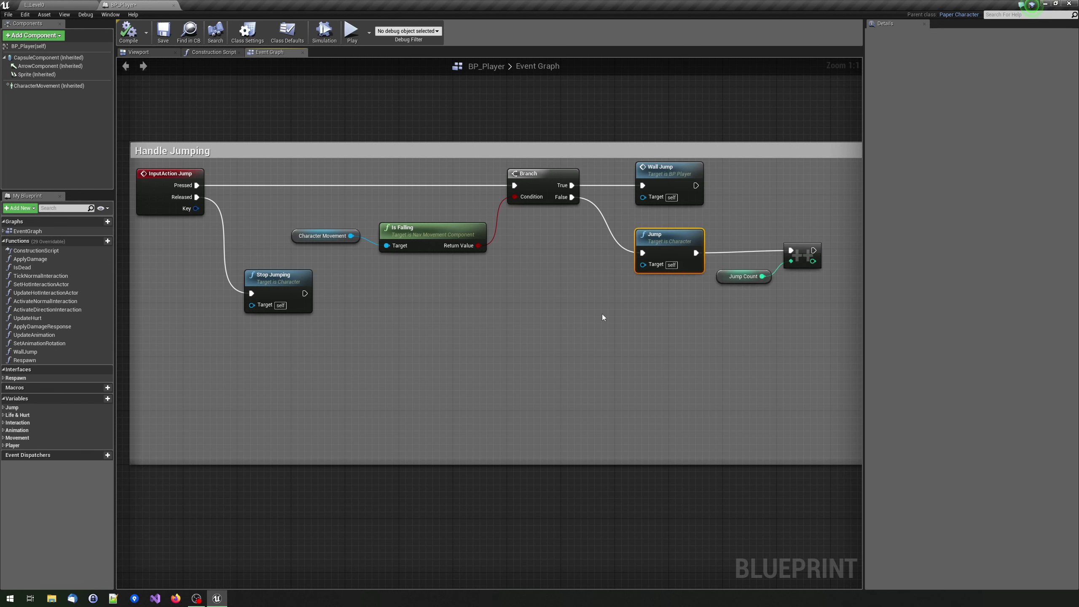
click(570, 303)
click(657, 259)
click(557, 282)
click(187, 175)
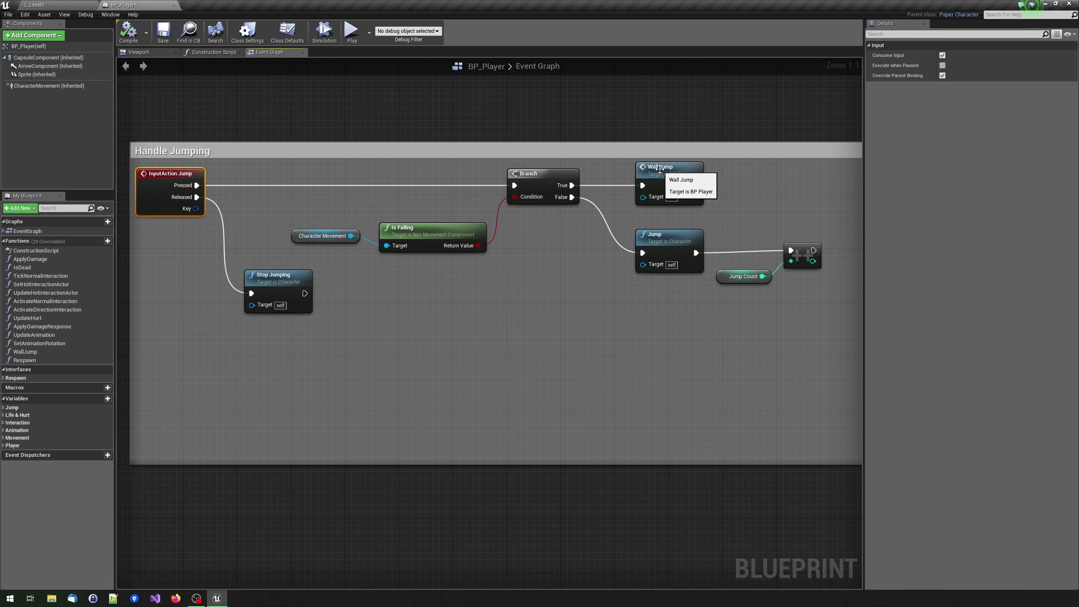
- Open the Wall Jump function and pan through its line trace, Branch and Break Hit Result nodes
double_click(660, 167)
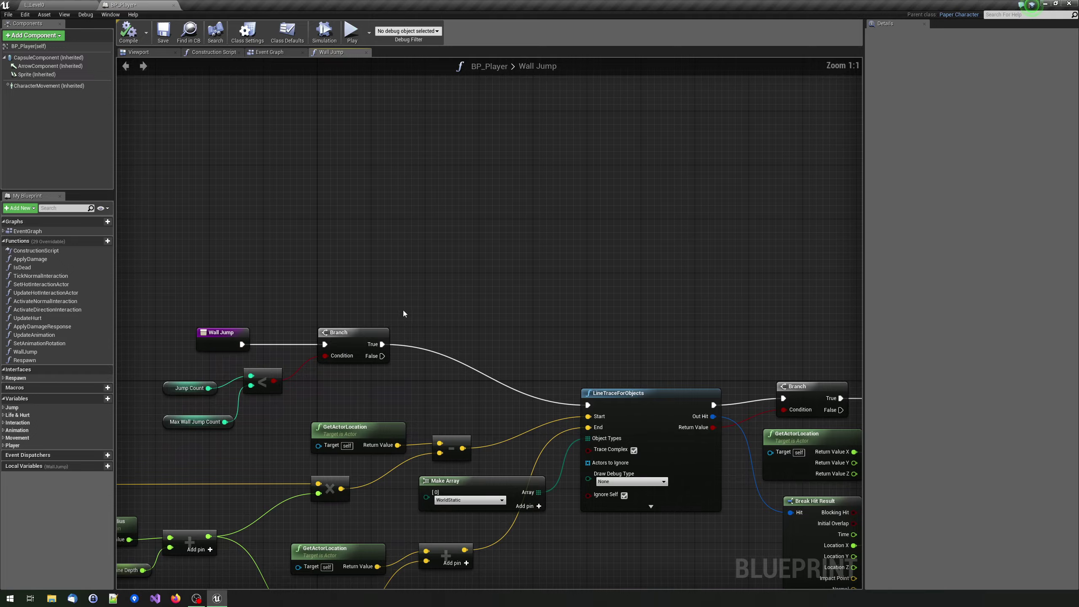
mouse_move(403, 311)
right_down()
mouse_move(771, 114)
mouse_move(426, 113)
right_up()
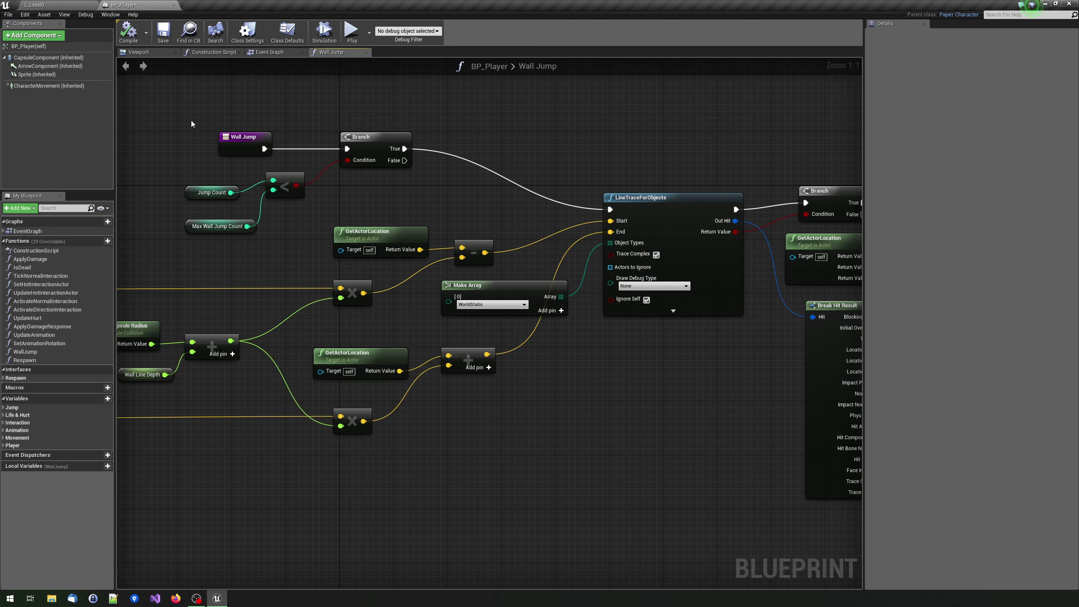
mouse_move(551, 162)
right_down()
mouse_move(326, 162)
mouse_move(265, 103)
right_up()
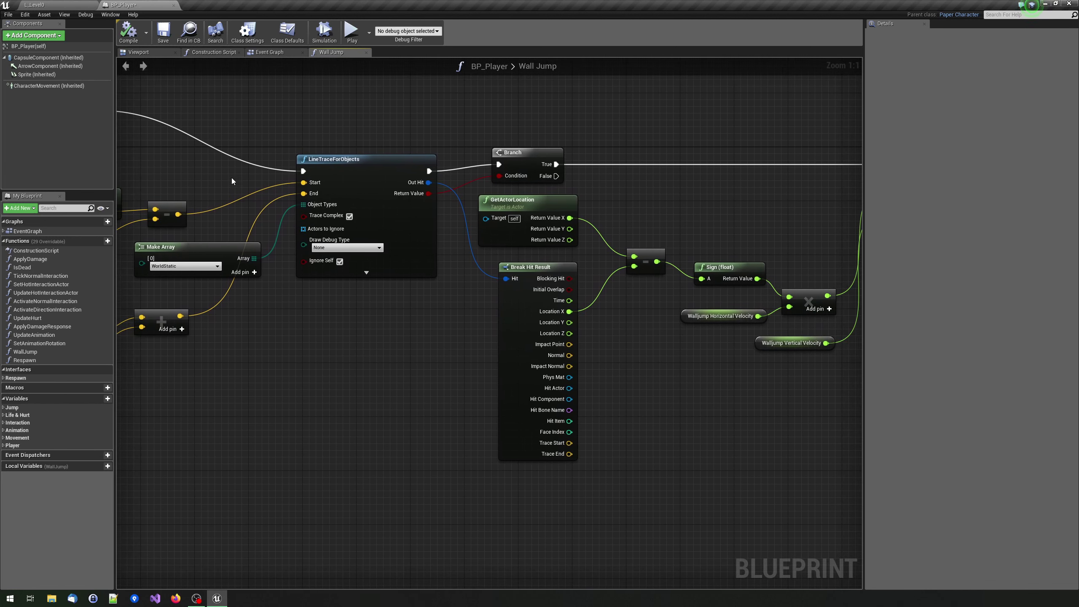
right_drag(186, 141, 299, 182)
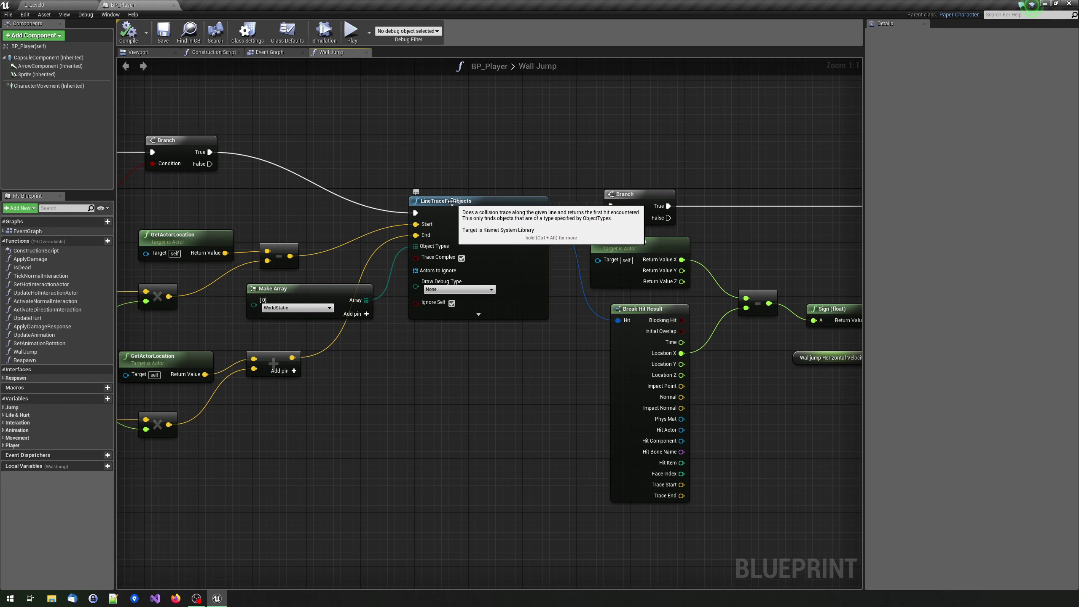
right_drag(261, 197, 398, 178)
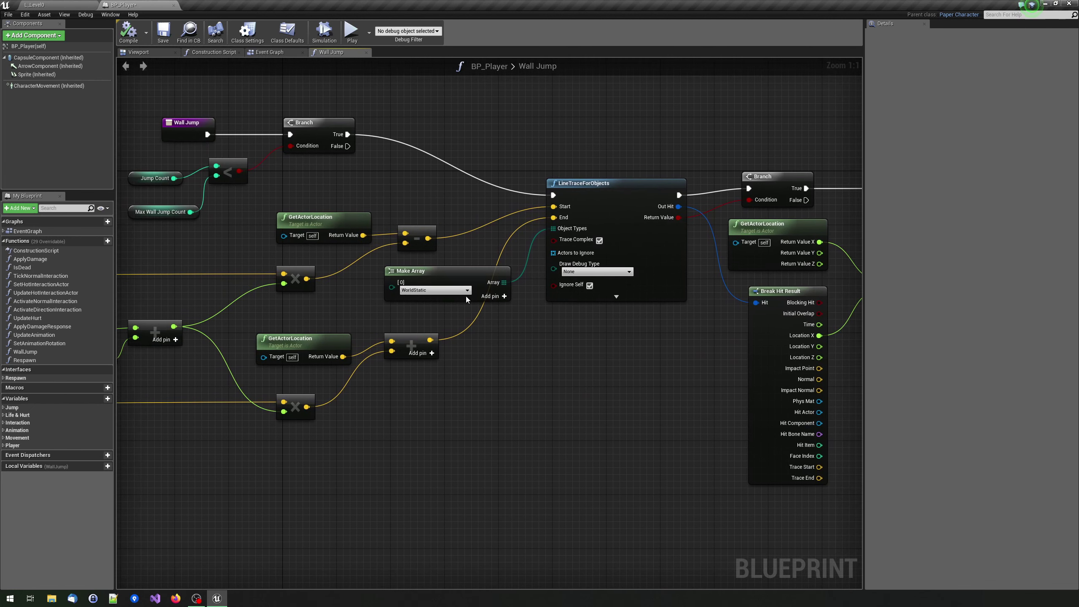
right_drag(253, 305, 380, 288)
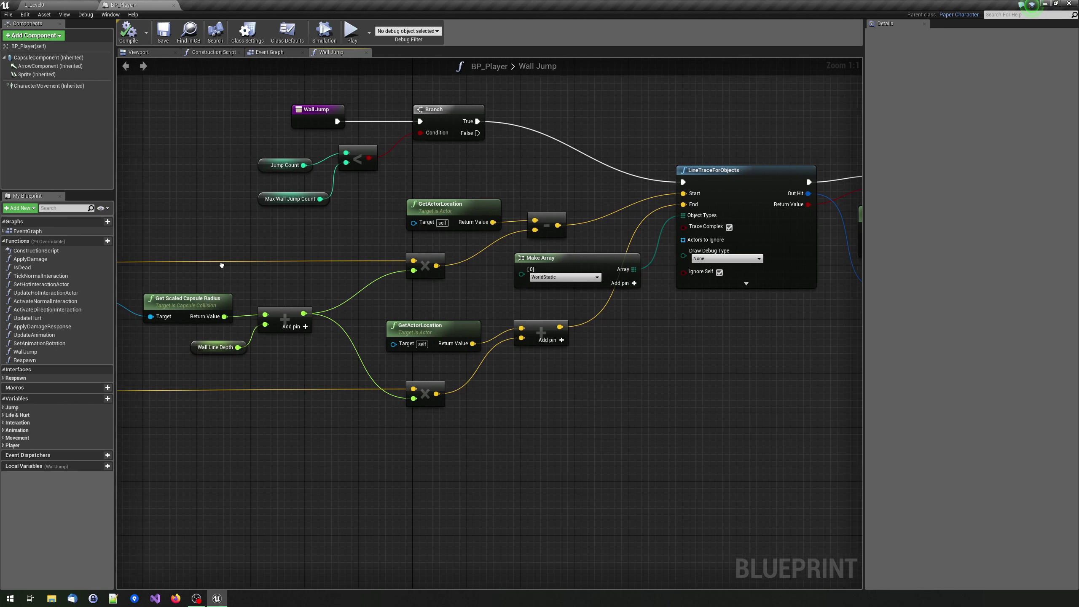
right_drag(172, 306, 172, 282)
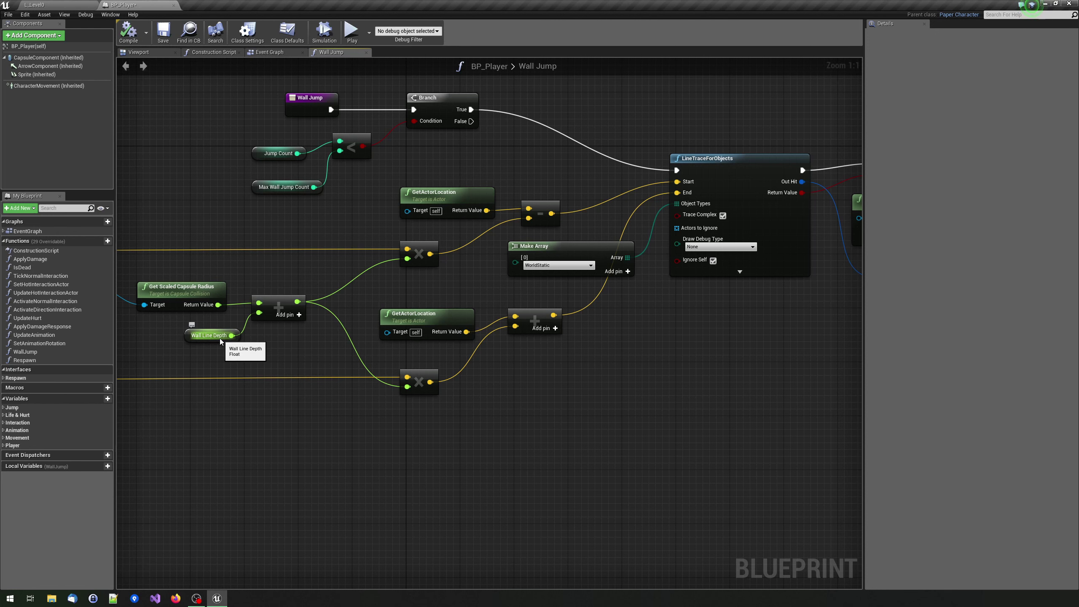
right_drag(728, 369, 344, 402)
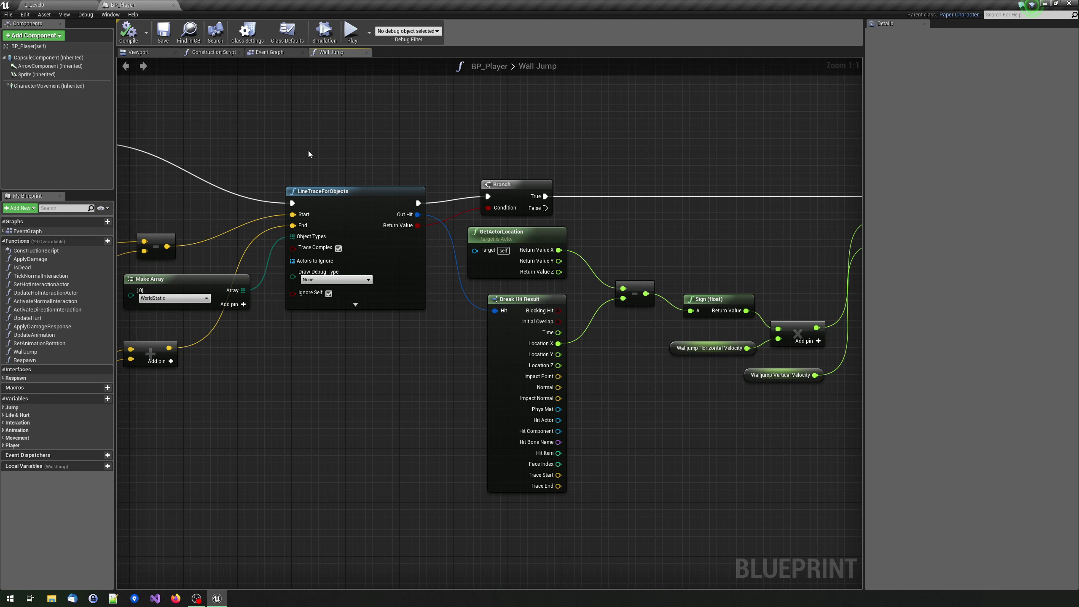
- Pan Wall Jump to Launch Character and the final Jump Count increment, then back to its start
right_drag(345, 175, 194, 162)
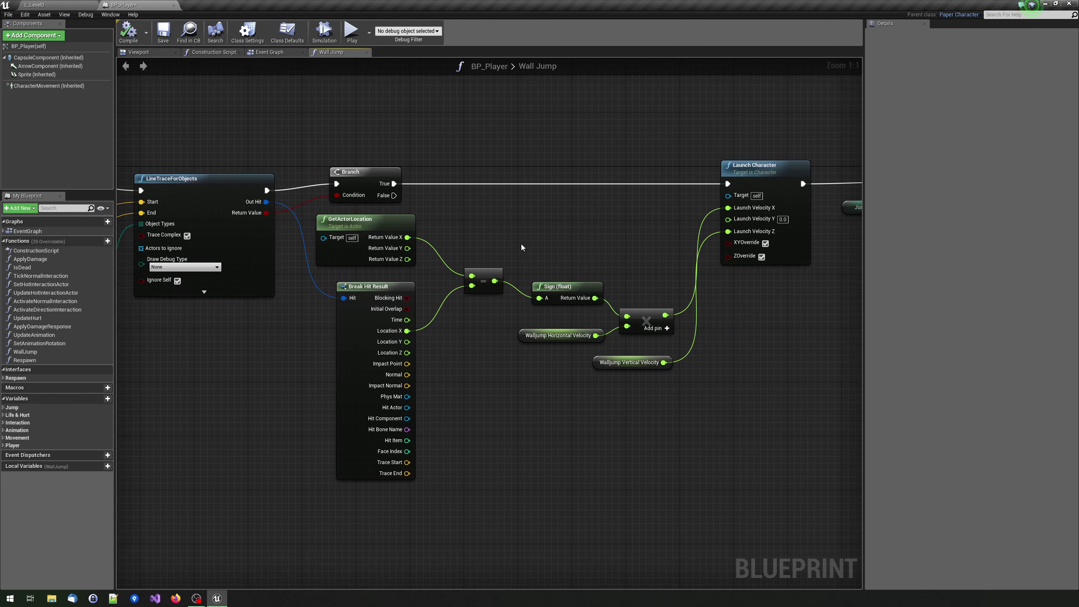
right_drag(521, 243, 469, 229)
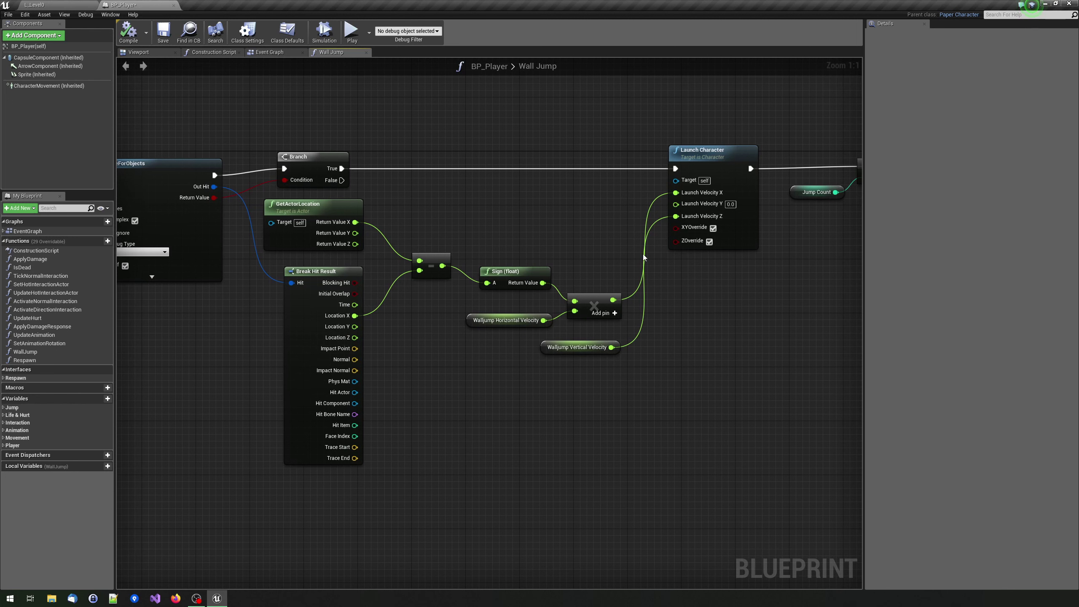
right_drag(644, 255, 600, 258)
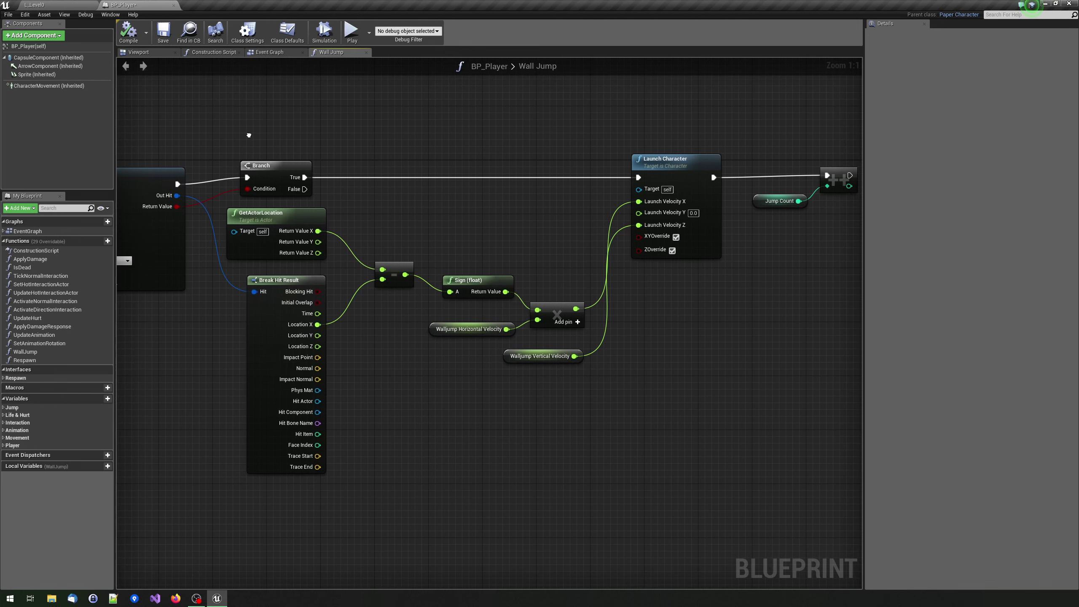
right_drag(248, 140, 119, 148)
right_drag(634, 211, 783, 213)
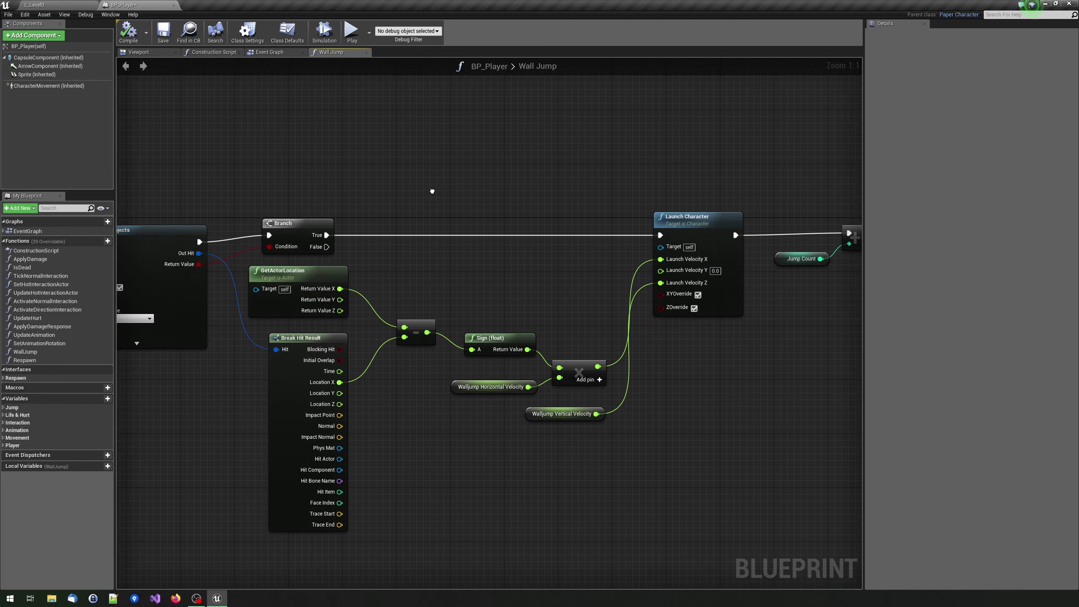
right_drag(255, 212, 680, 217)
right_drag(238, 219, 392, 224)
mouse_move(245, 192)
right_down()
mouse_move(274, 182)
mouse_move(277, 196)
right_up()
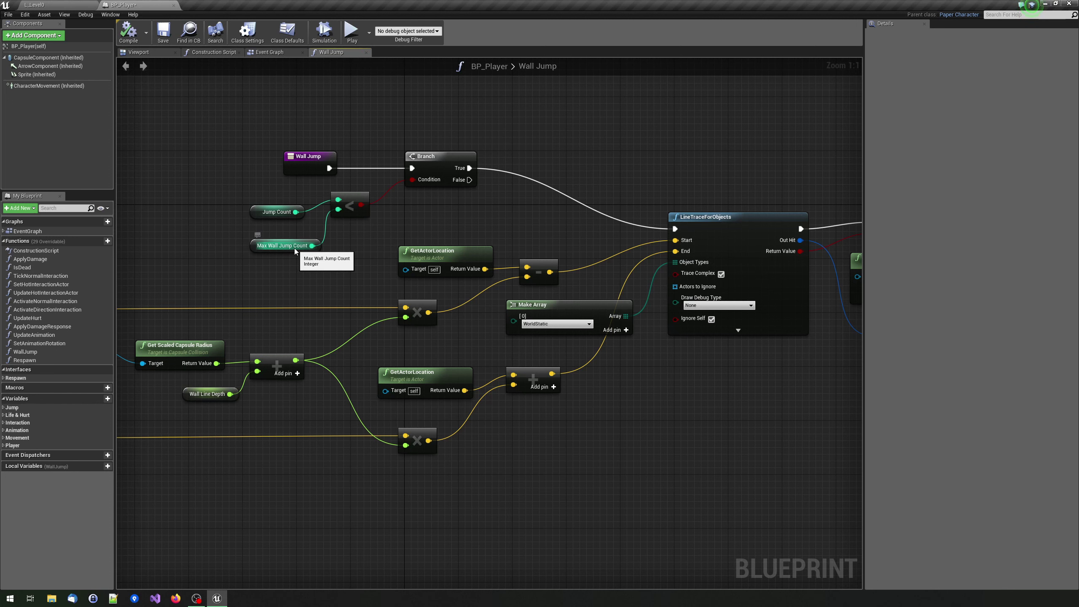
- Close the Wall Jump graph and zoom to the Hurt event group in the Event Graph
click(366, 52)
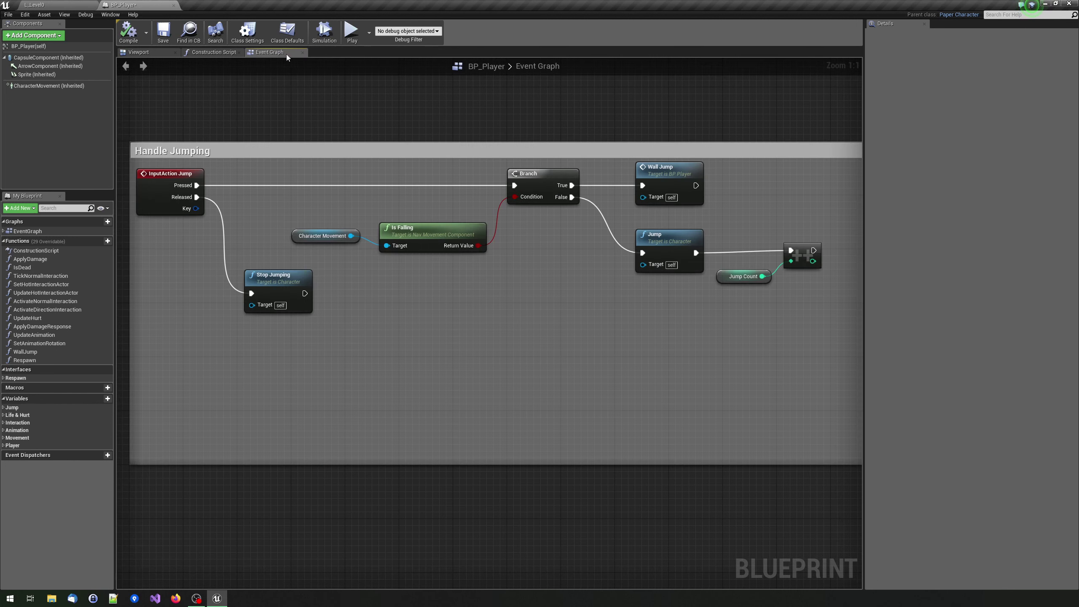
scroll(376, 169, down, 5)
right_drag(418, 259, 395, 187)
scroll(382, 193, up, 4)
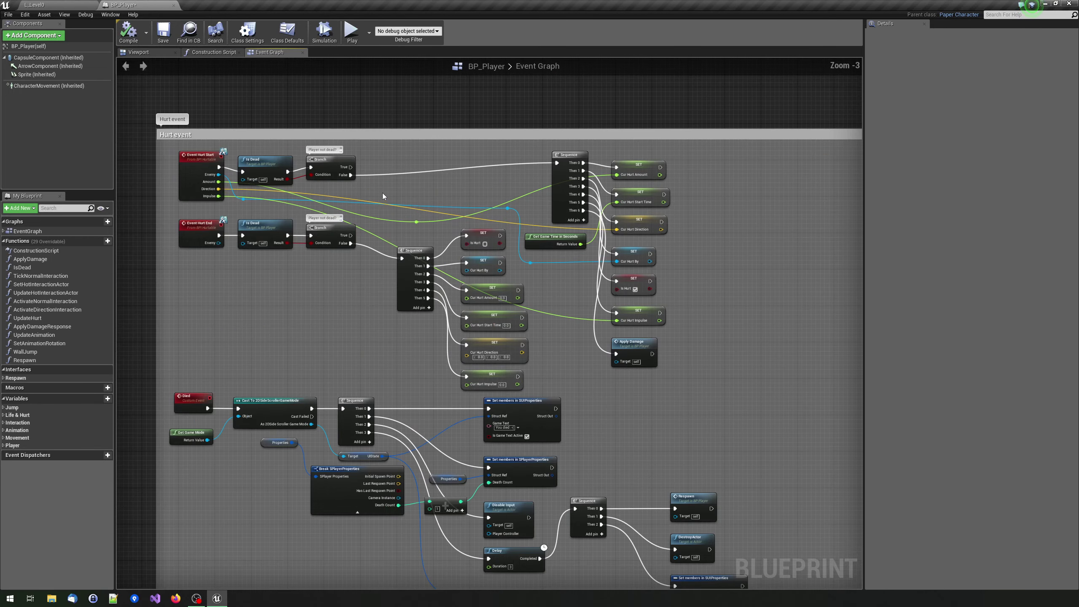
right_drag(355, 222, 431, 197)
scroll(173, 93, up, 1)
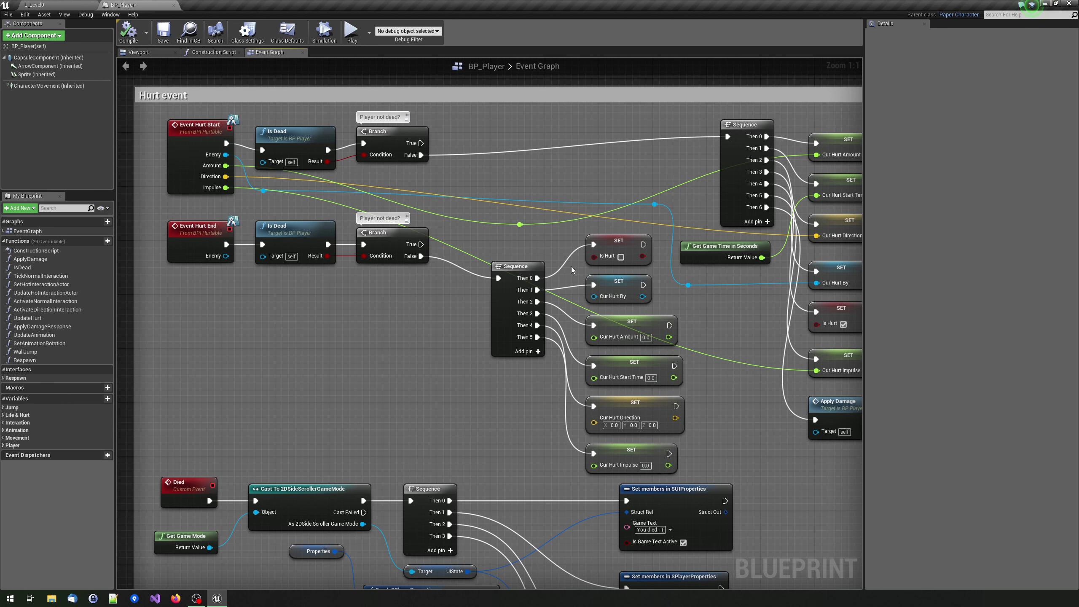
- Pan through the Died respawn and destroy logic over to the interaction comment groups
right_drag(571, 267, 408, 127)
right_drag(405, 84, 338, 152)
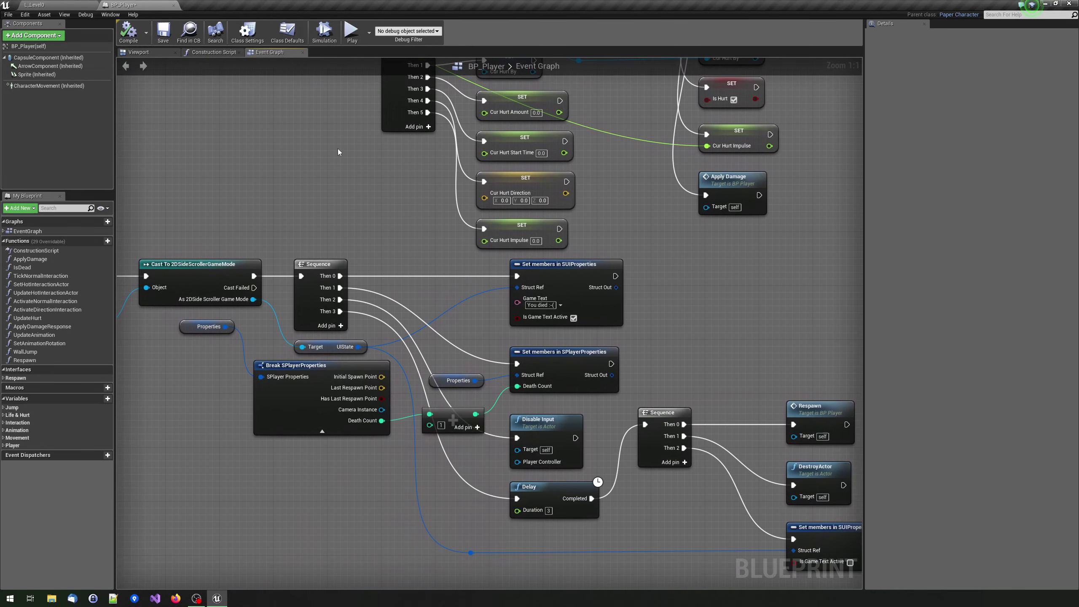
mouse_move(636, 243)
right_down()
mouse_move(274, 415)
mouse_move(236, 320)
right_up()
right_drag(399, 323, 288, 106)
right_drag(528, 343, 527, 203)
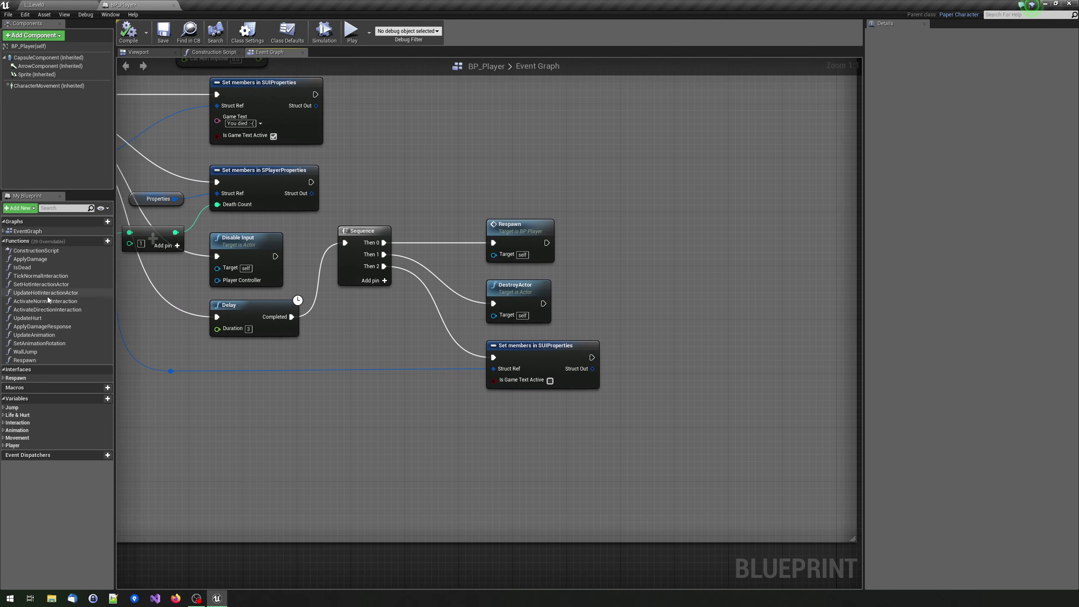
scroll(410, 183, down, 2)
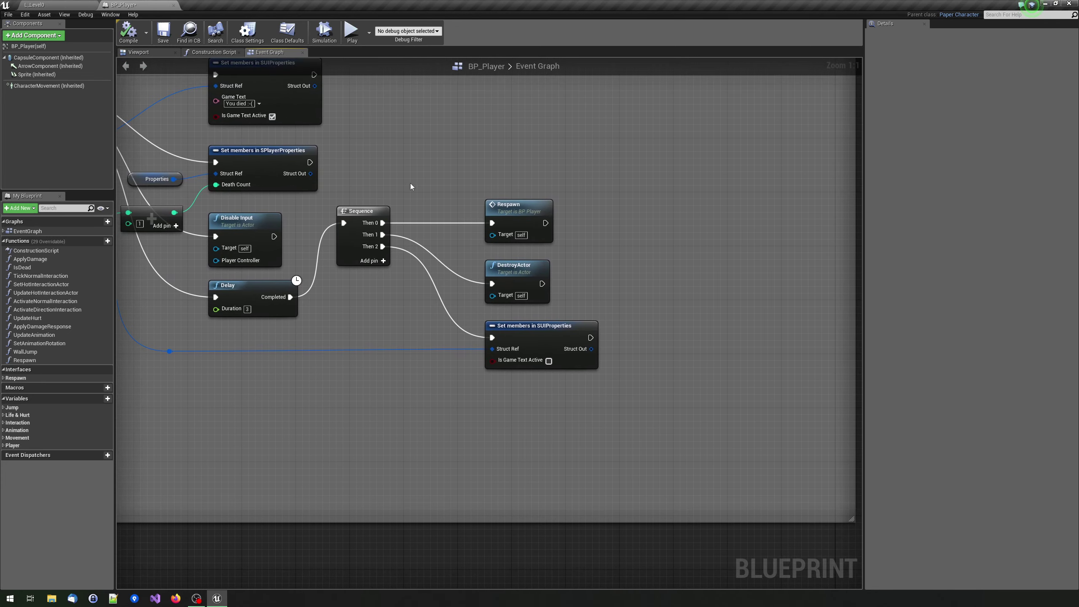
scroll(365, 192, down, 5)
right_drag(365, 192, 190, 299)
scroll(216, 295, up, 2)
scroll(217, 294, up, 1)
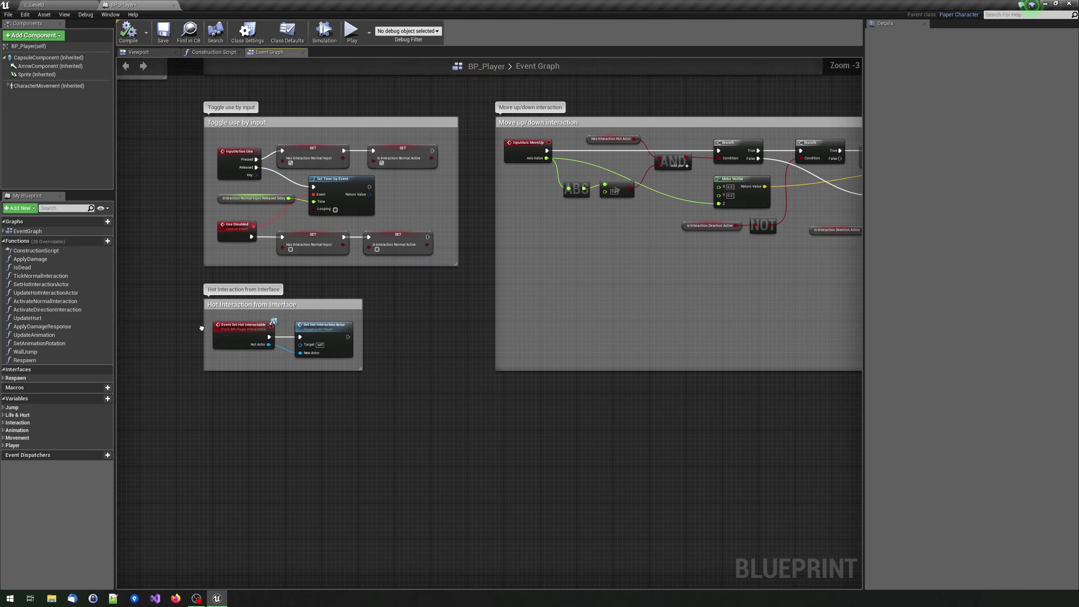
scroll(217, 294, up, 1)
scroll(366, 332, up, 2)
scroll(449, 331, up, 1)
mouse_move(449, 331)
right_down()
mouse_move(258, 401)
mouse_move(284, 345)
right_up()
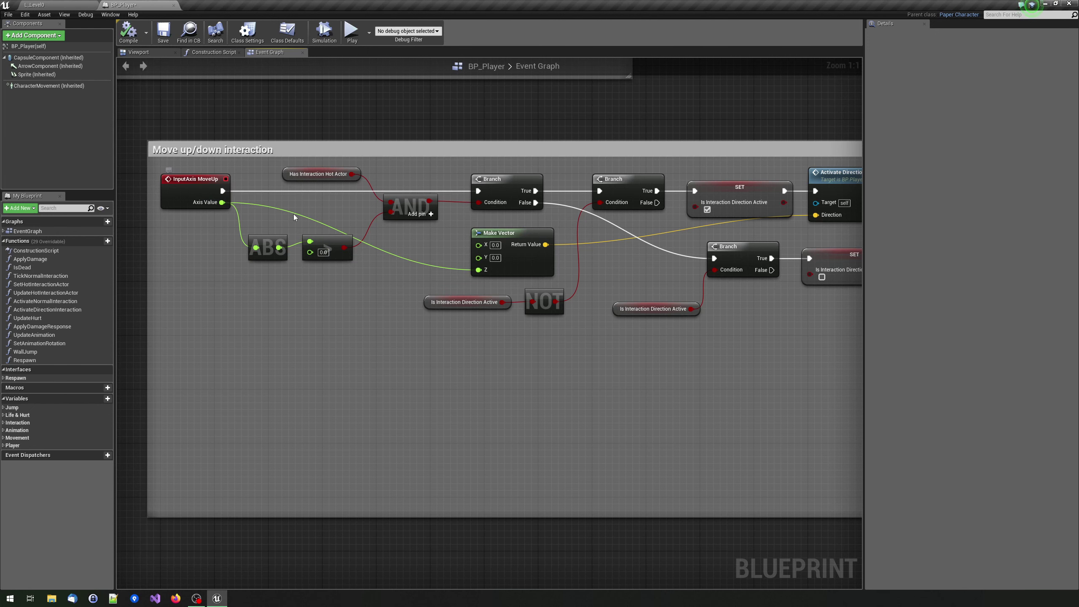
right_drag(200, 215, 187, 211)
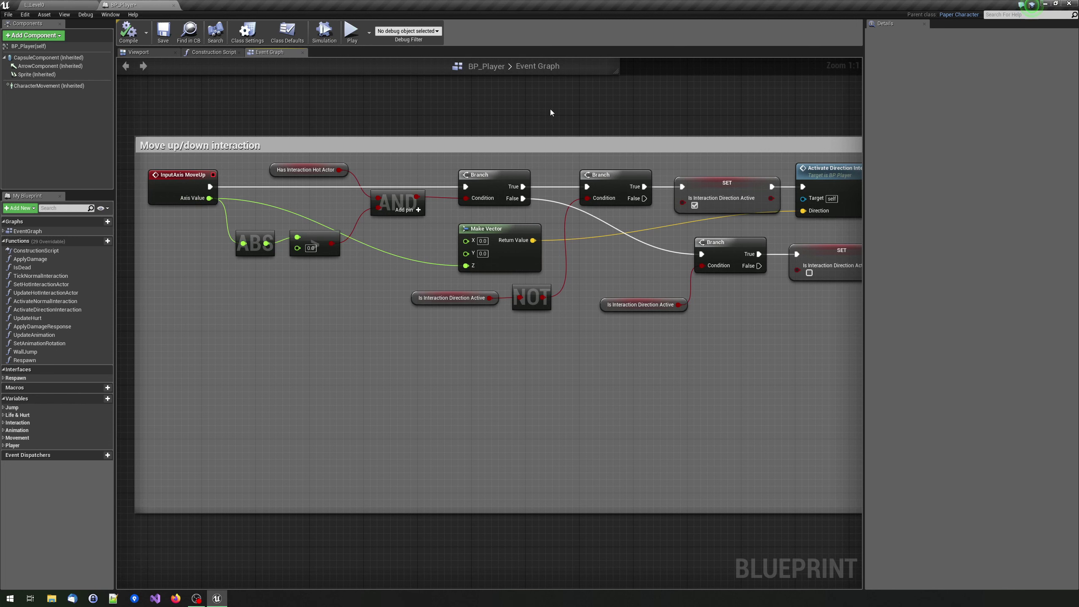
right_drag(550, 109, 529, 109)
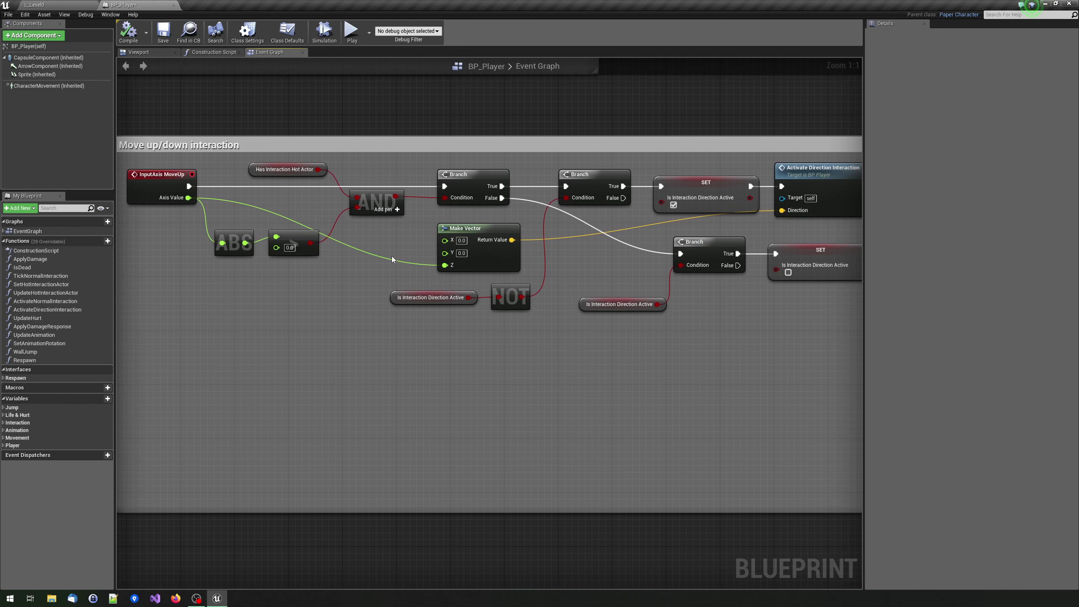
right_drag(391, 256, 246, 276)
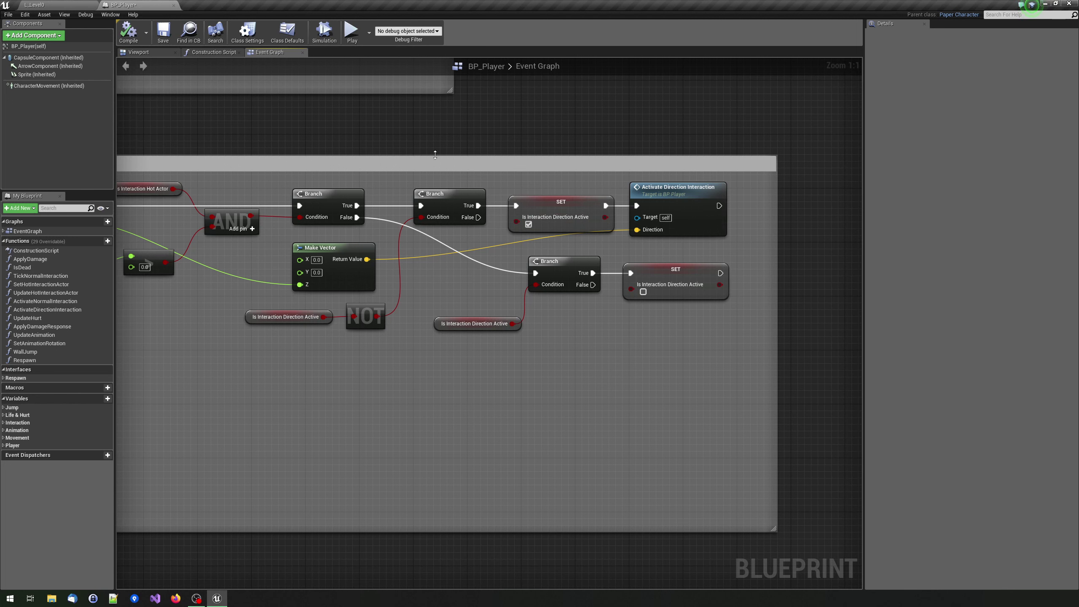
mouse_move(346, 154)
right_down()
mouse_move(670, 171)
mouse_move(664, 209)
right_up()
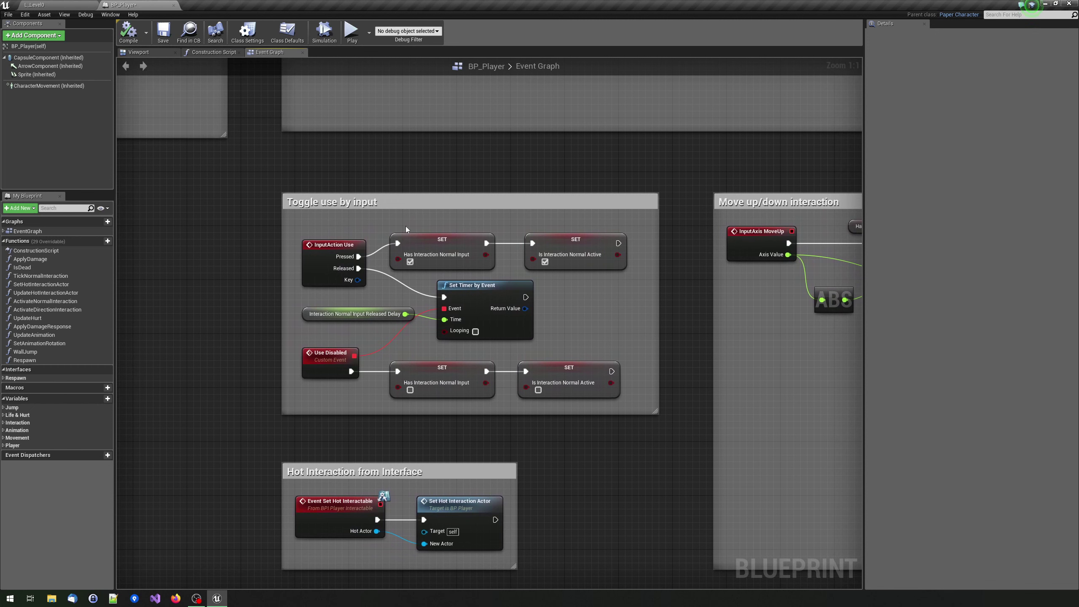
- Close BP_Player and open BP_Jumppad, framing its construction script node chain
click(173, 5)
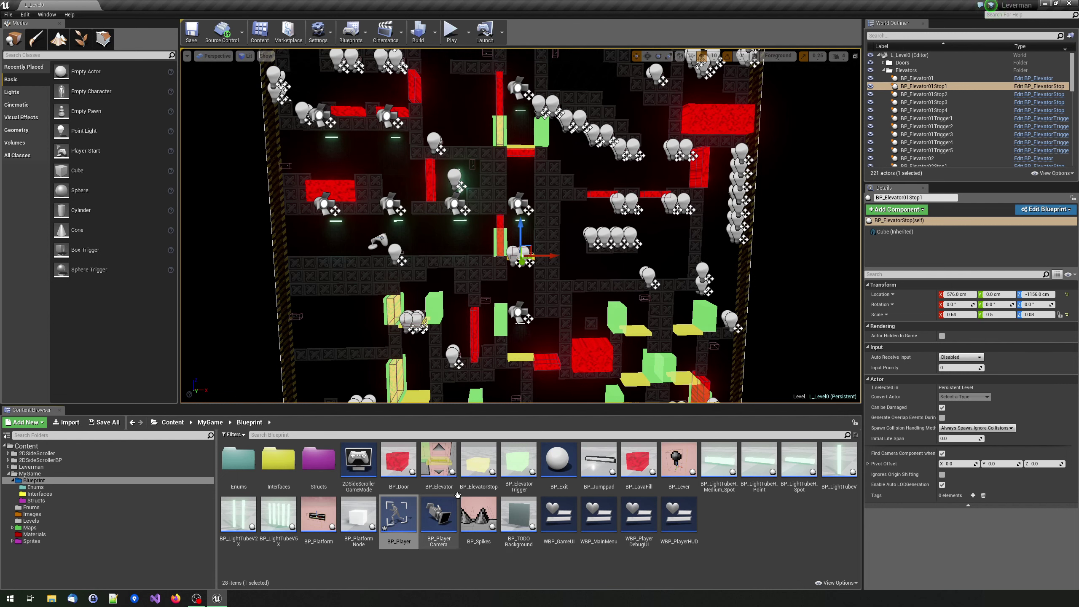
double_click(599, 460)
right_drag(207, 89, 558, 165)
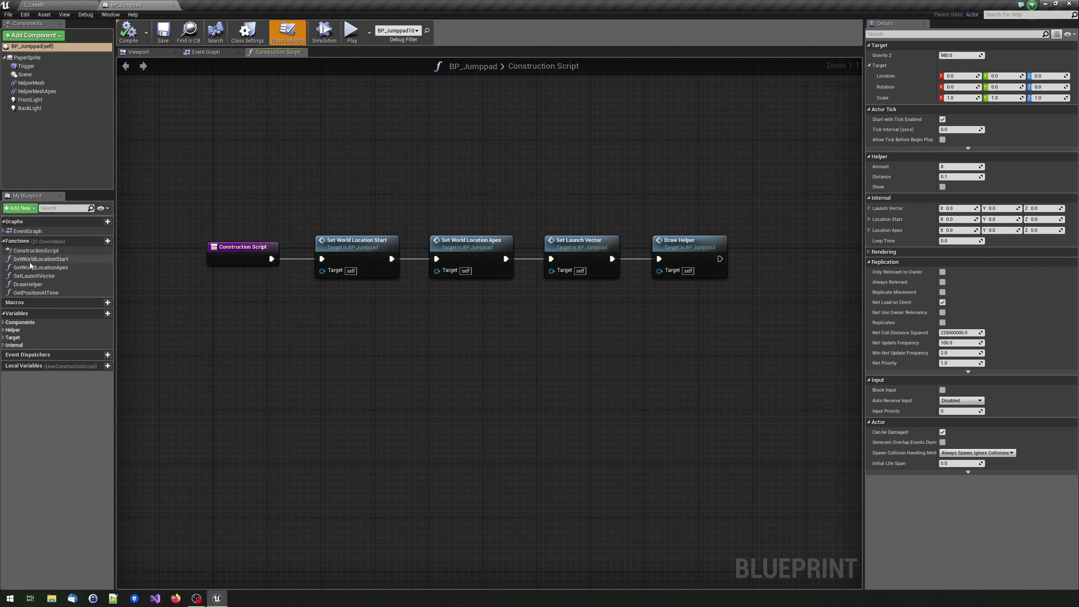
- Inspect the jumppad's Trigger component in the Viewport preview, then show the Event Graph
click(144, 52)
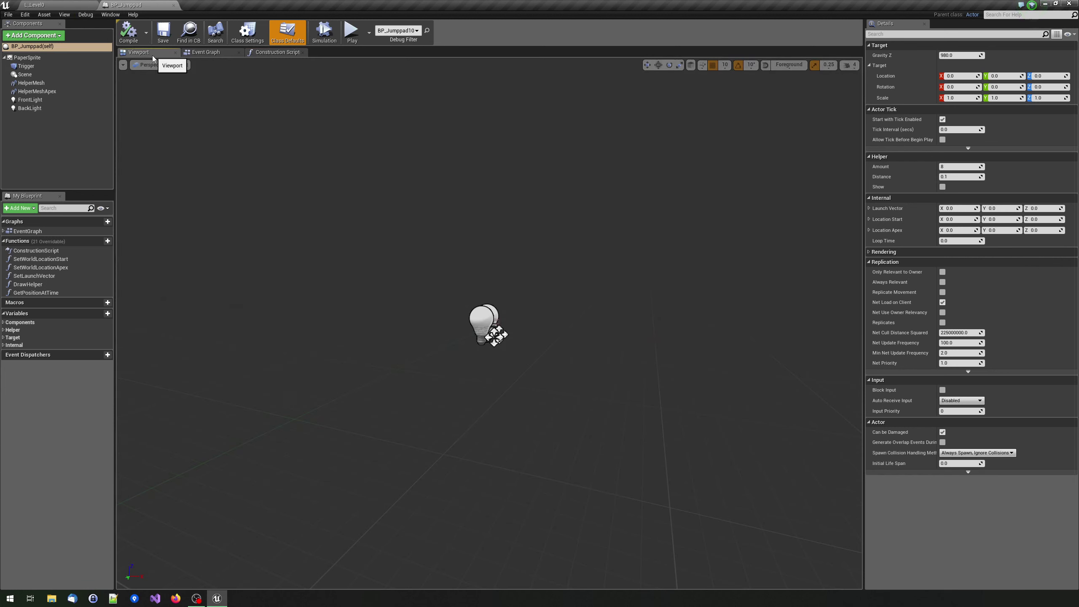
scroll(552, 327, up, 5)
right_drag(514, 322, 514, 323)
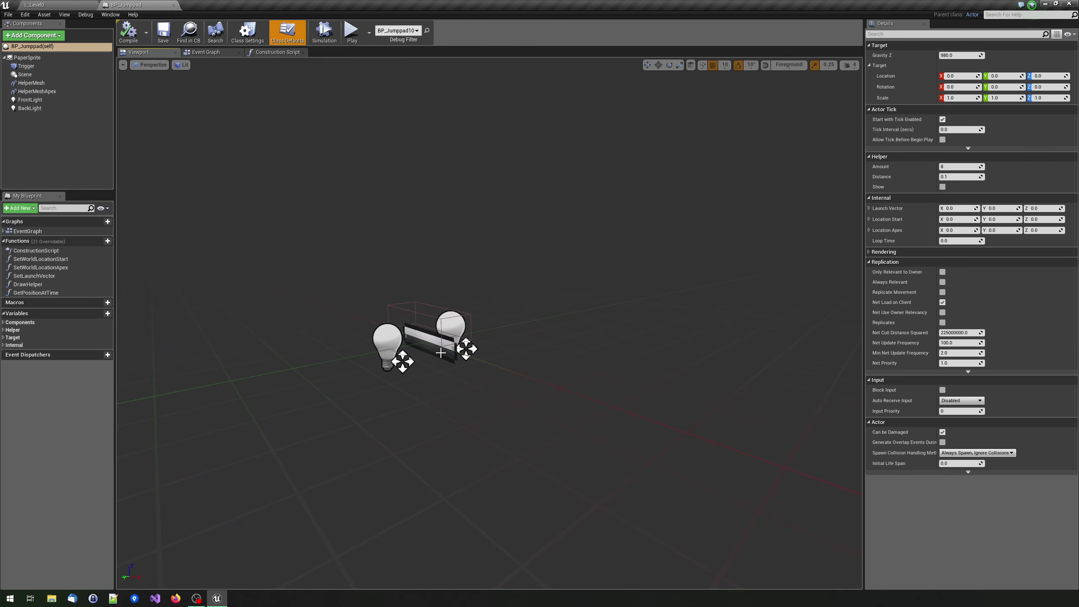
click(426, 317)
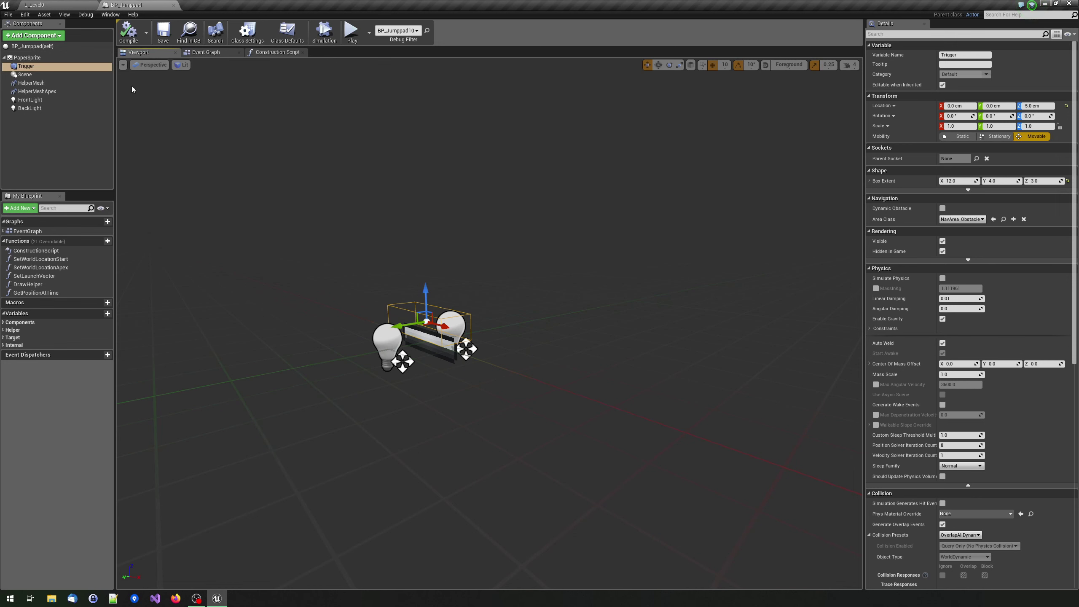
click(213, 51)
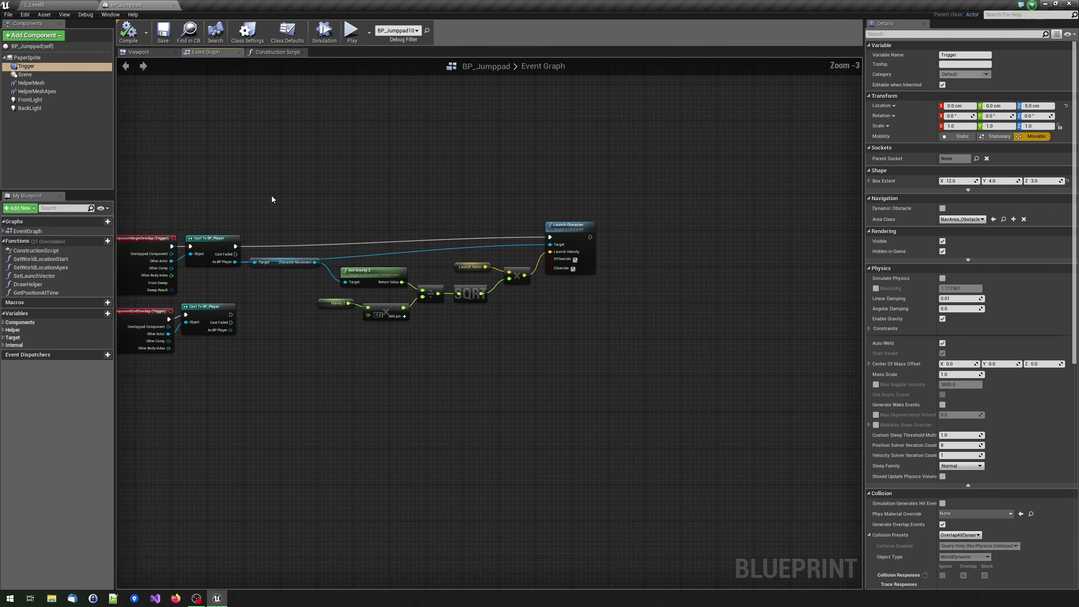
scroll(236, 214, up, 2)
right_drag(236, 214, 356, 195)
scroll(356, 195, down, 3)
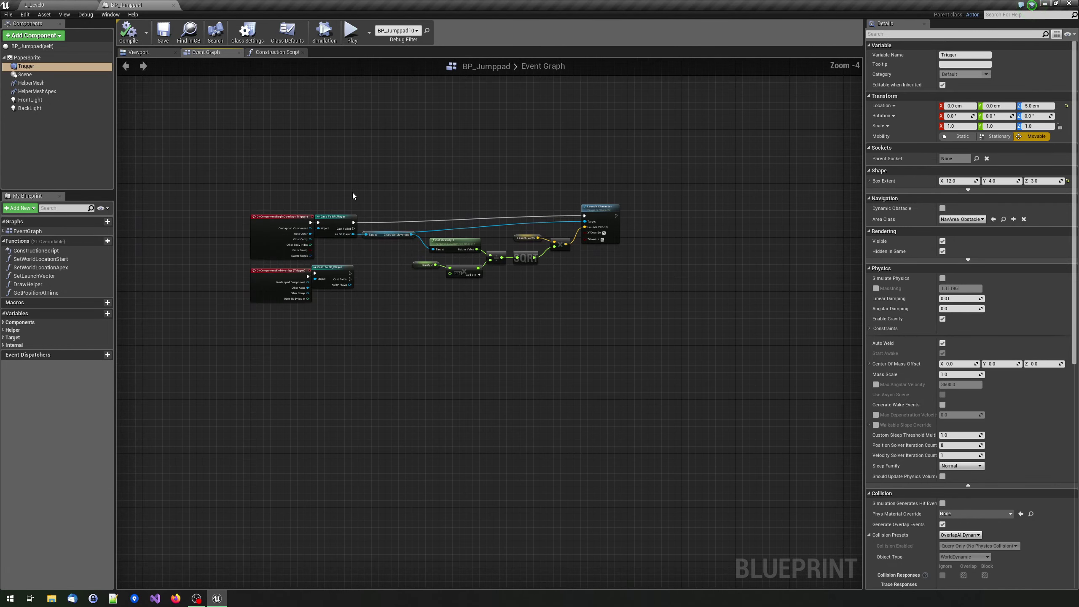
scroll(353, 192, up, 4)
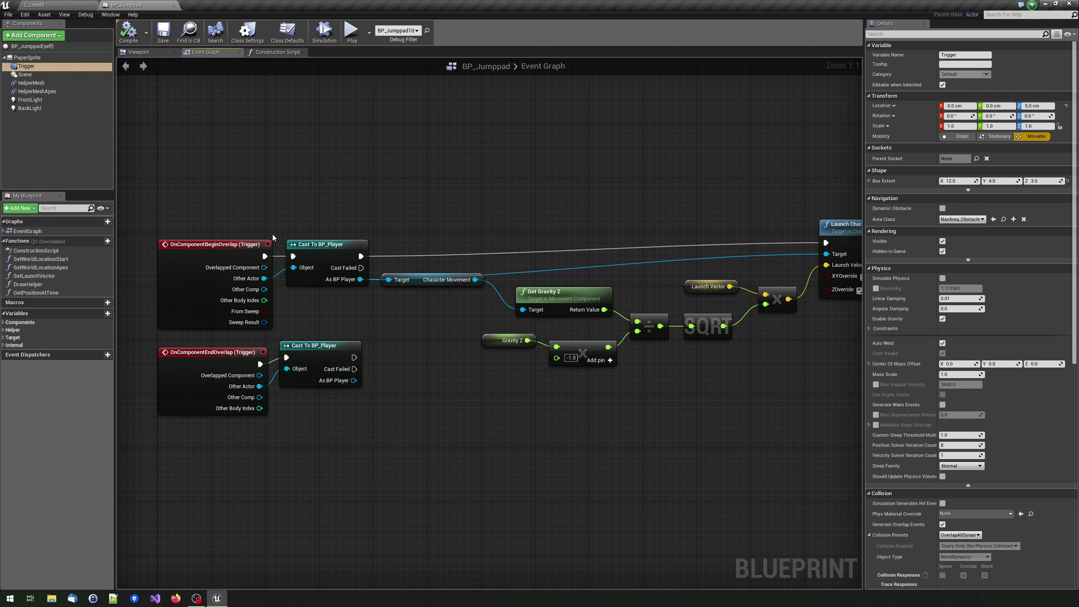
right_drag(464, 223, 425, 181)
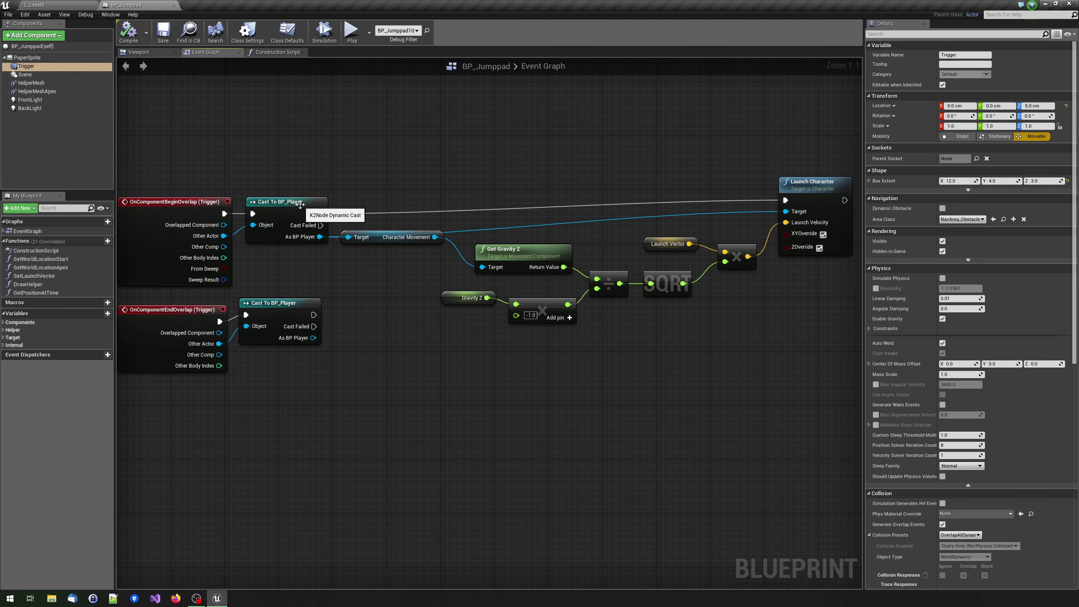
right_drag(314, 165, 334, 161)
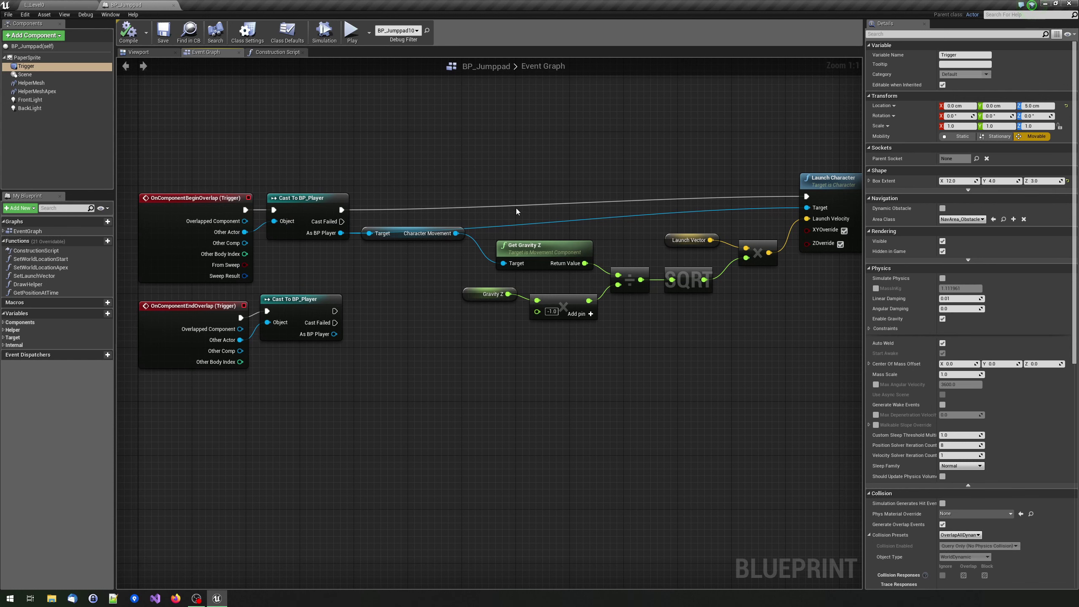
mouse_move(517, 211)
right_down()
mouse_move(457, 166)
mouse_move(382, 196)
right_up()
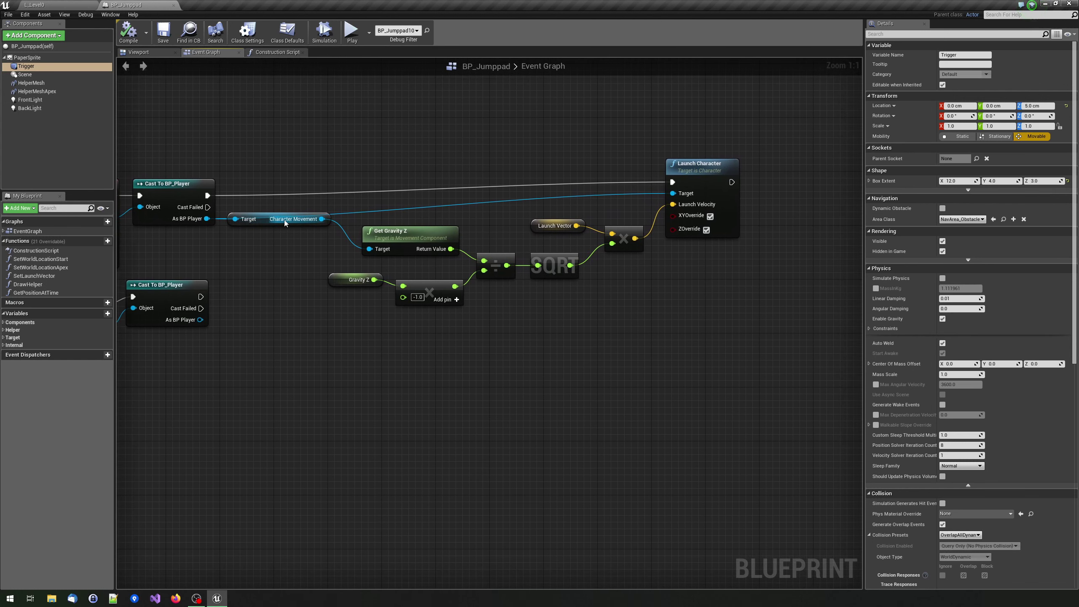
right_drag(324, 152, 316, 141)
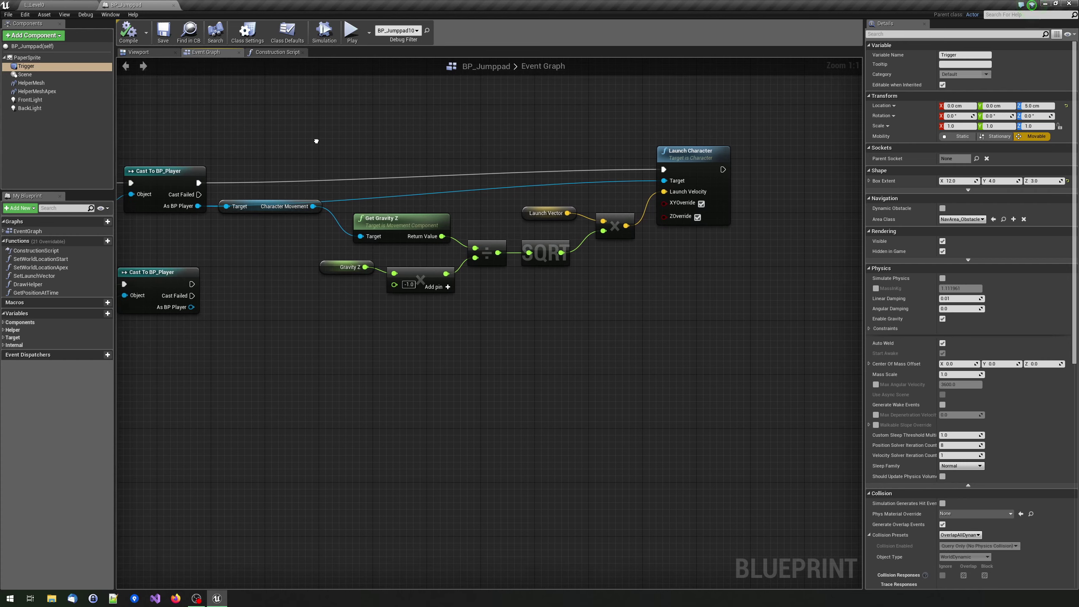
right_drag(489, 181, 397, 212)
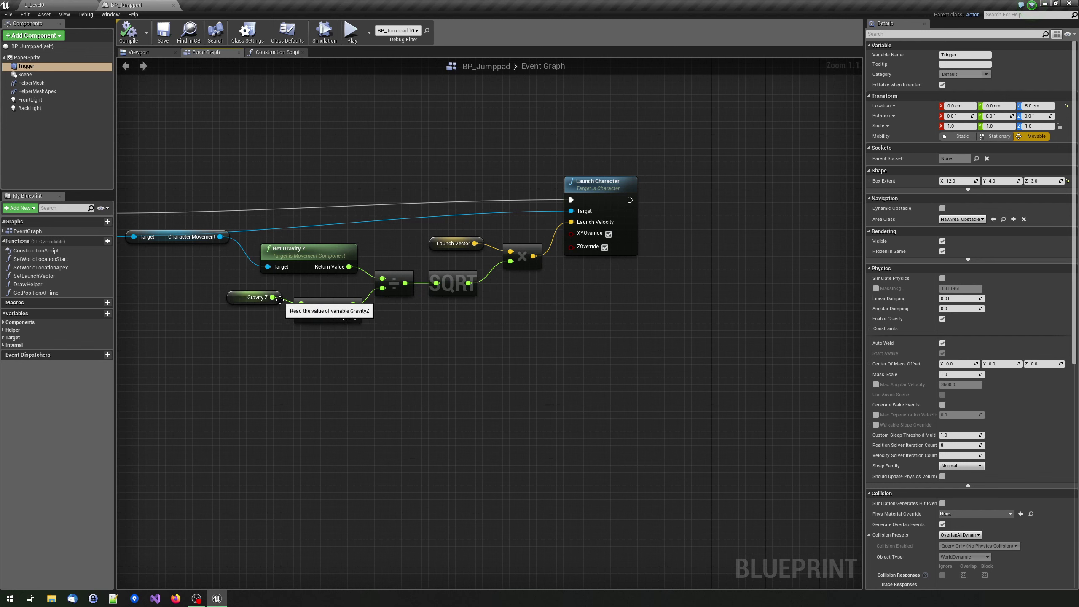
right_drag(401, 300, 335, 313)
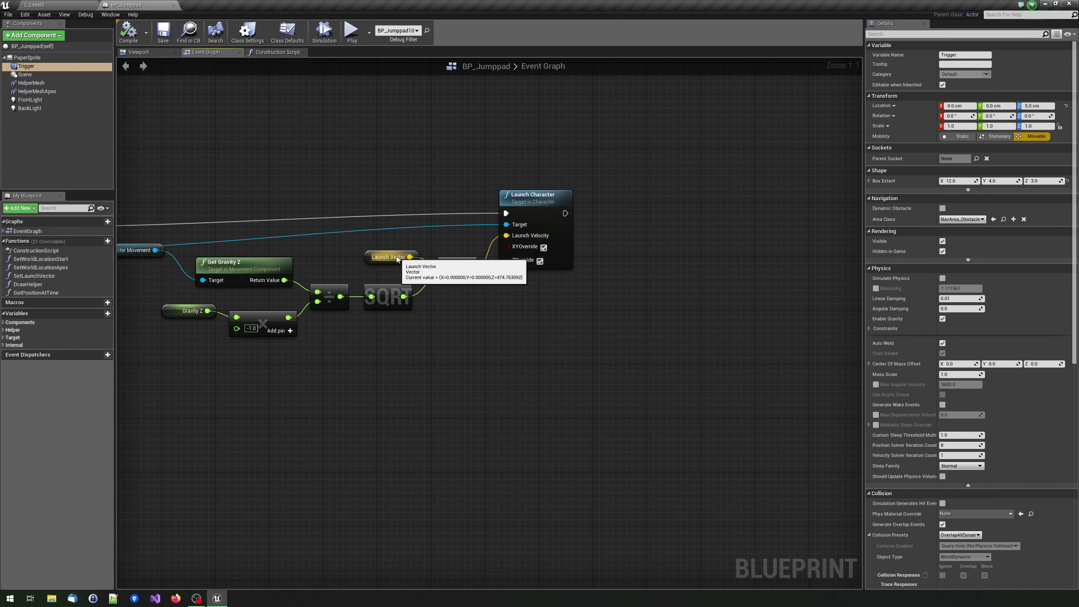
right_drag(316, 153, 698, 183)
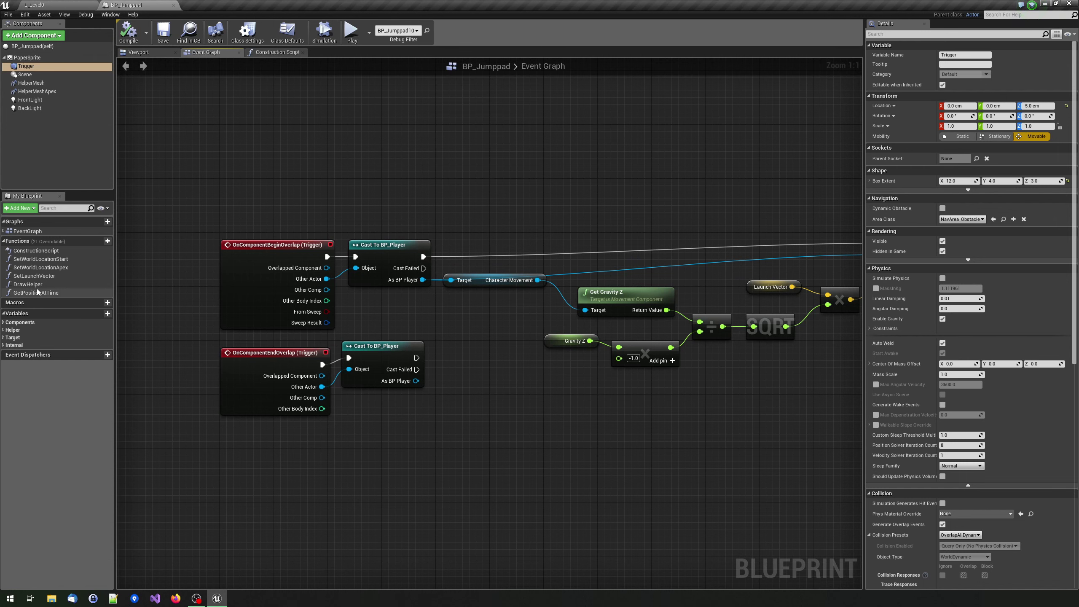
- Open SetLaunchVector, inspect its Location pins, and return to the L_Level0 level editor
double_click(34, 276)
mouse_move(368, 184)
right_down()
mouse_move(396, 150)
mouse_move(374, 146)
right_up()
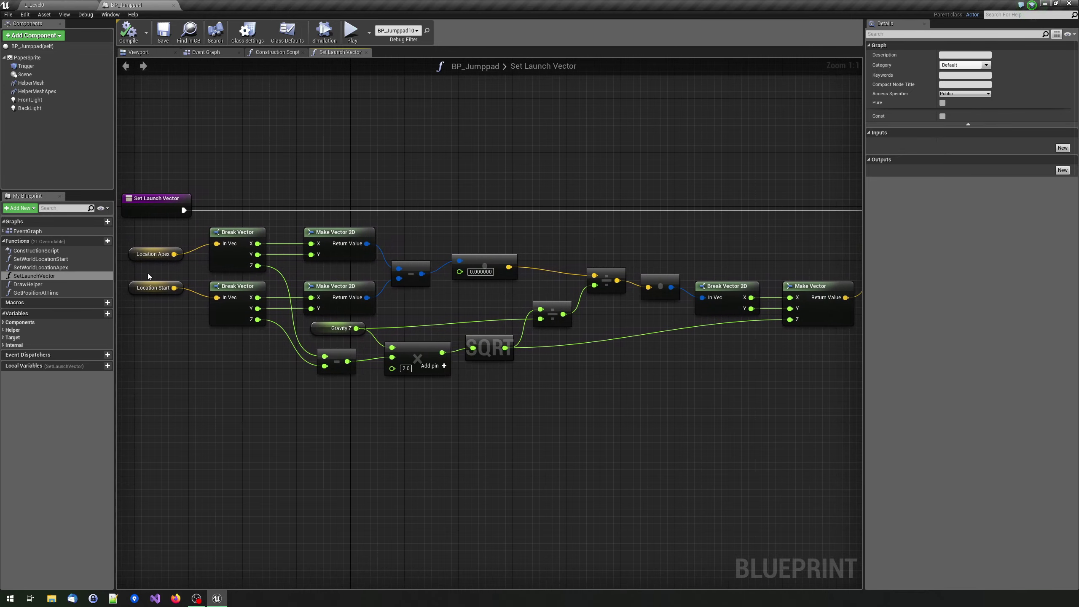
mouse_move(174, 288)
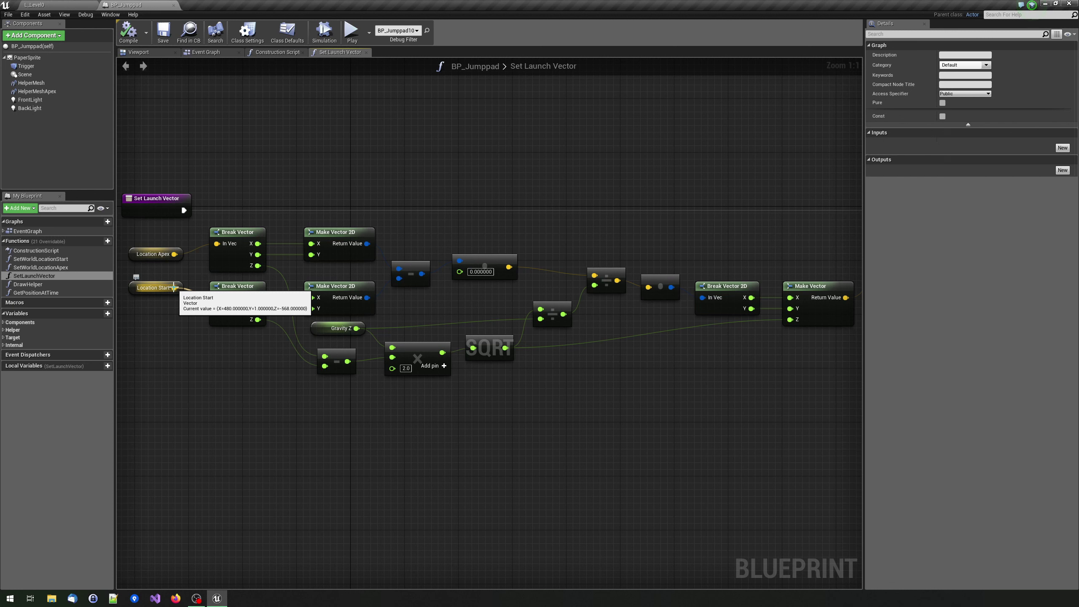
mouse_move(173, 254)
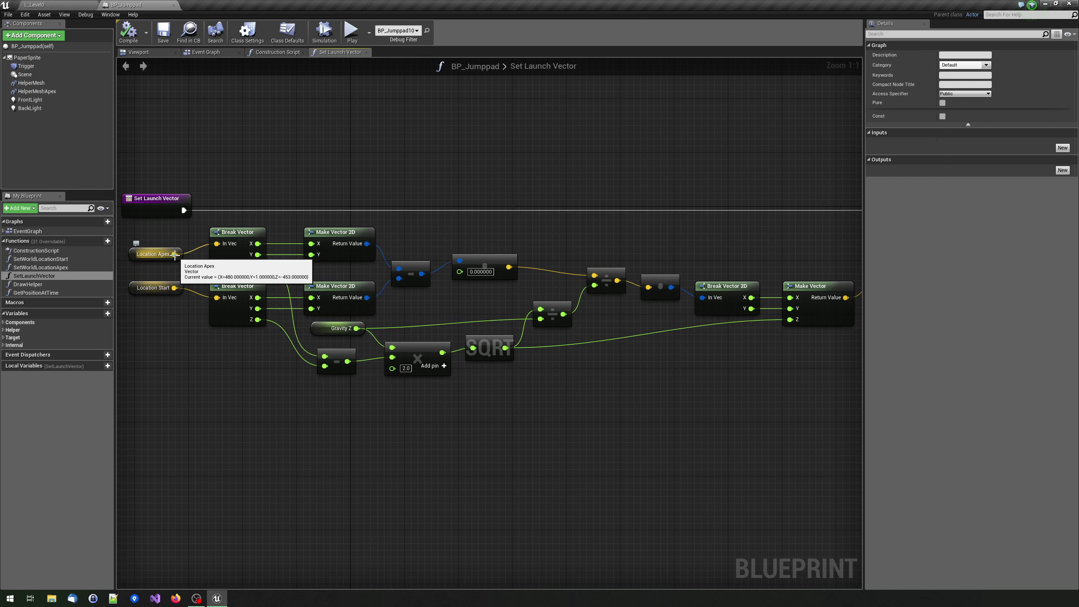
click(22, 4)
- Turn on the jumppad's Helper Show option and orbit to view the cone markers above it
right_drag(461, 254, 461, 254)
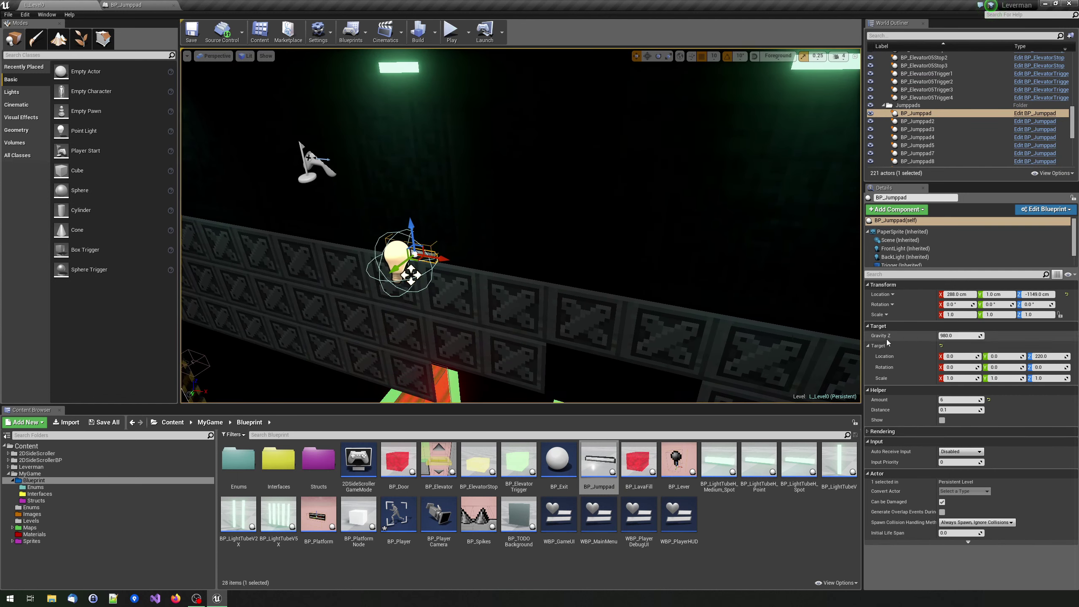
right_drag(619, 266, 619, 267)
click(942, 420)
right_drag(510, 225, 510, 226)
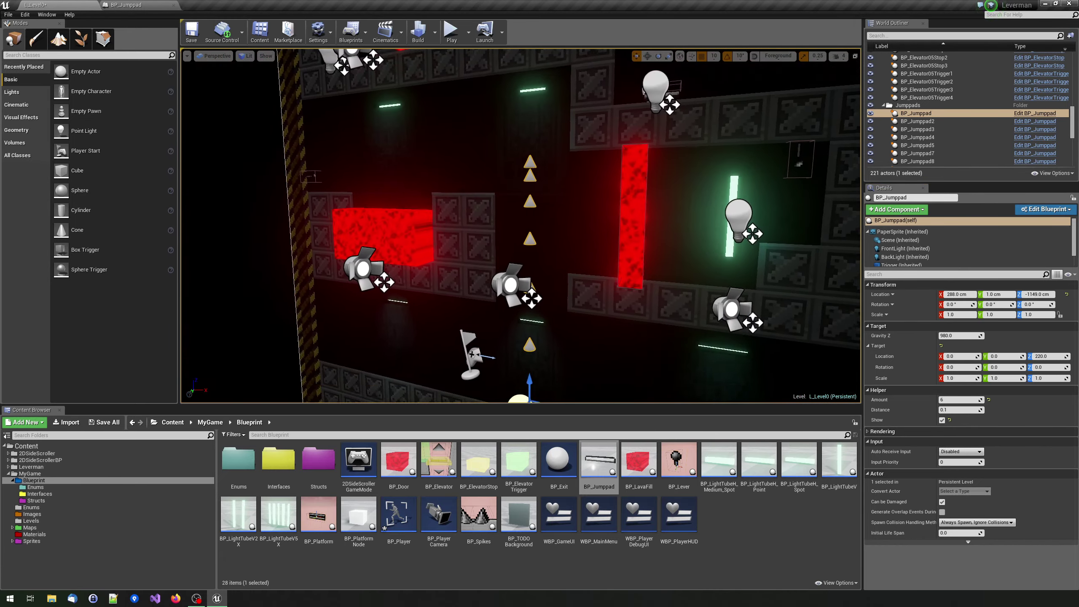
right_drag(517, 323, 516, 323)
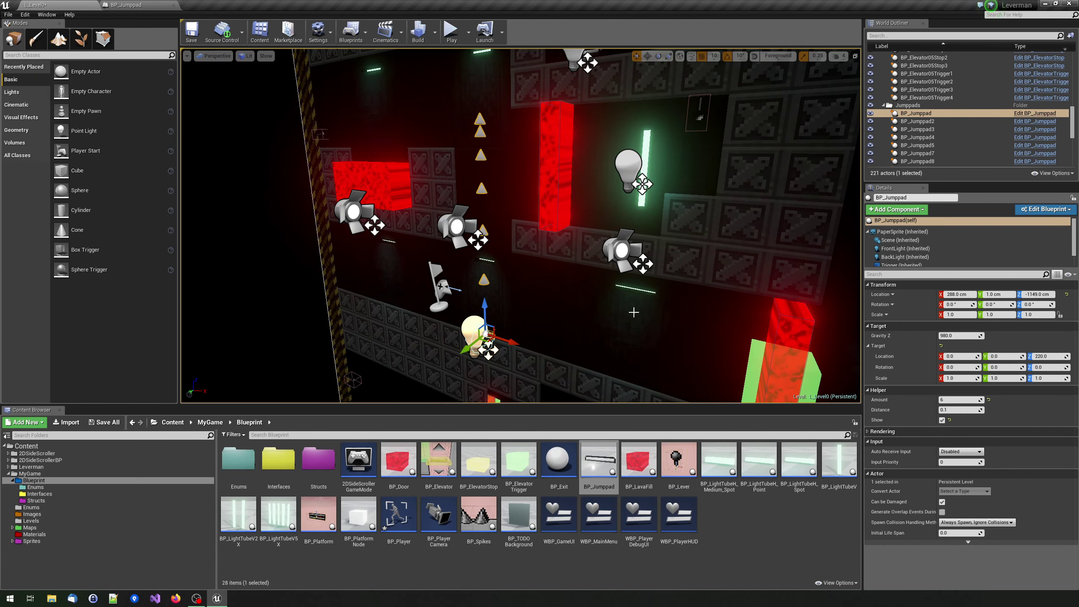
click(942, 420)
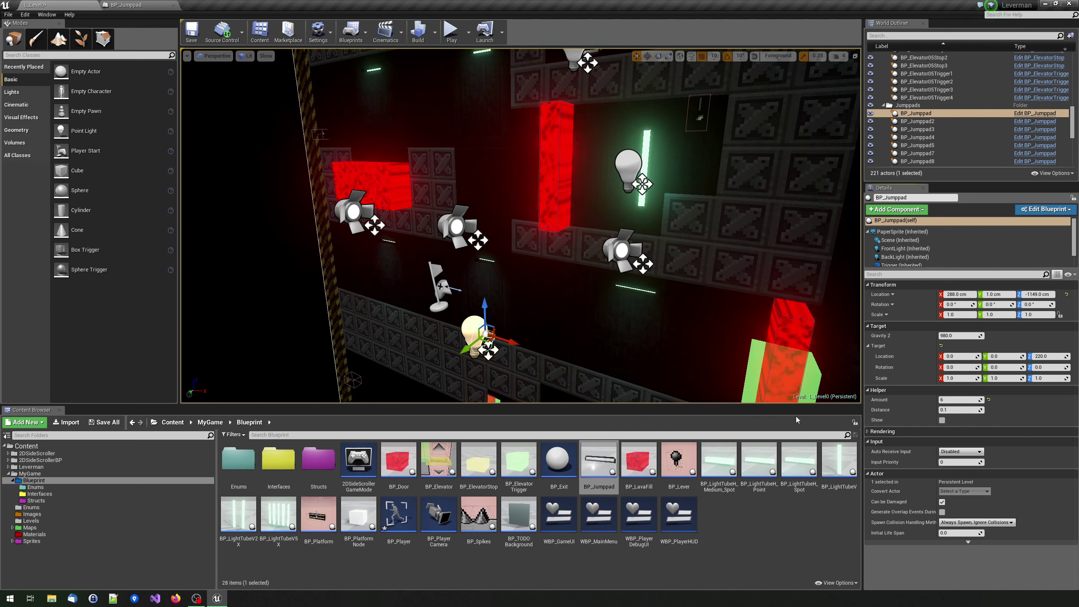
click(942, 421)
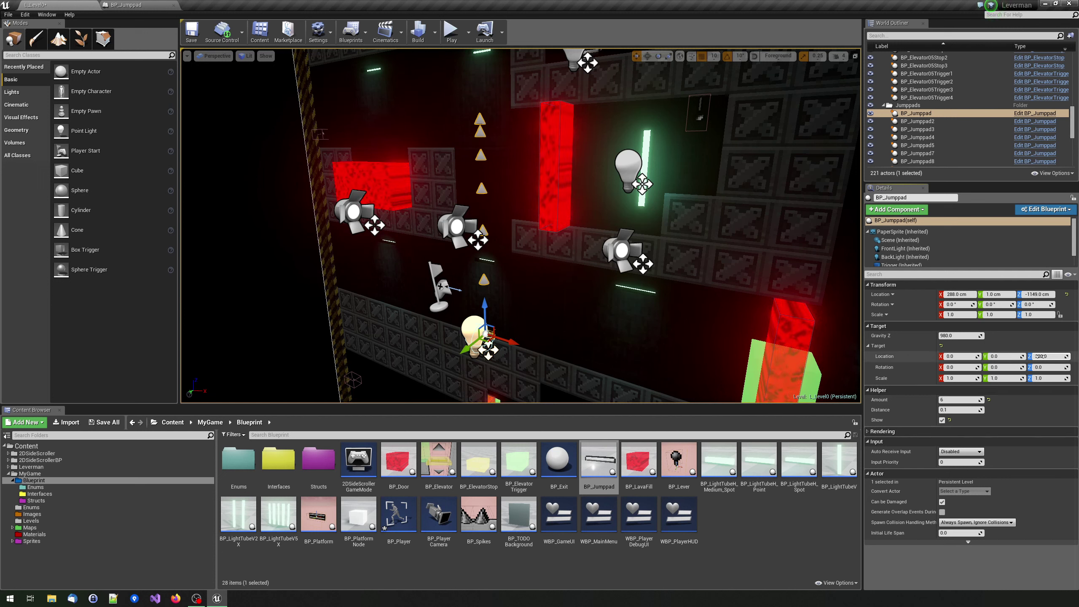
click(1056, 355)
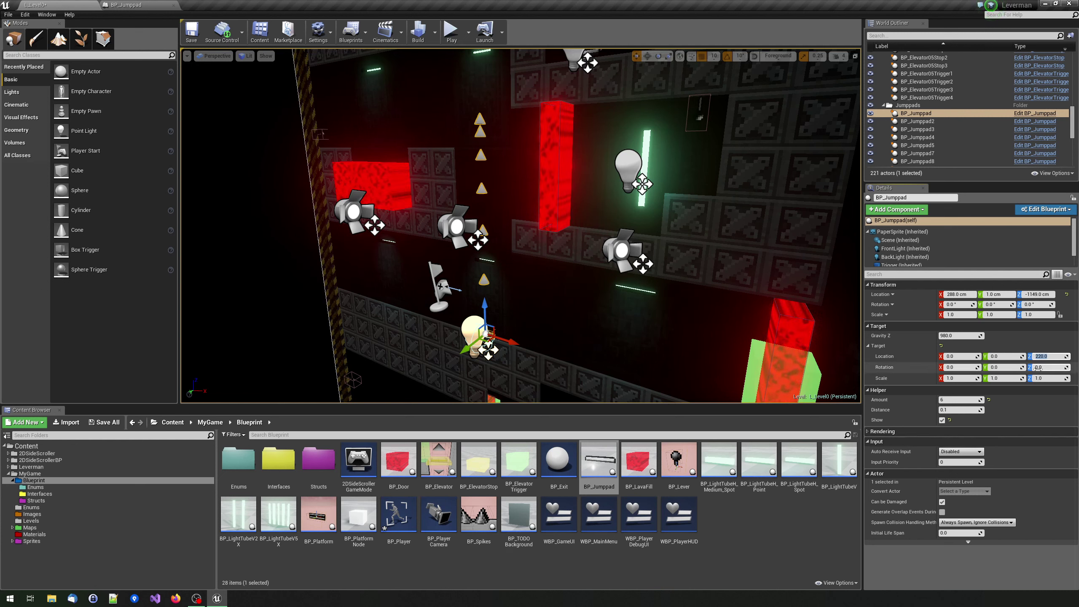
- Set the jumppad's Target Location Z to 150, then 400, and start Play
text(50)
key(Return)
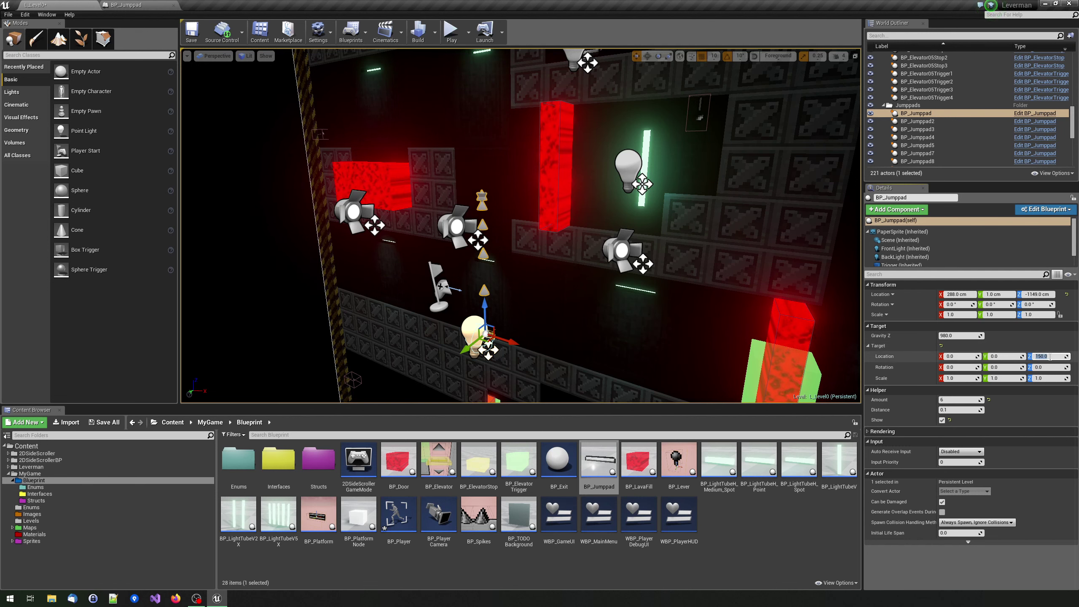
scroll(488, 340, up, 3)
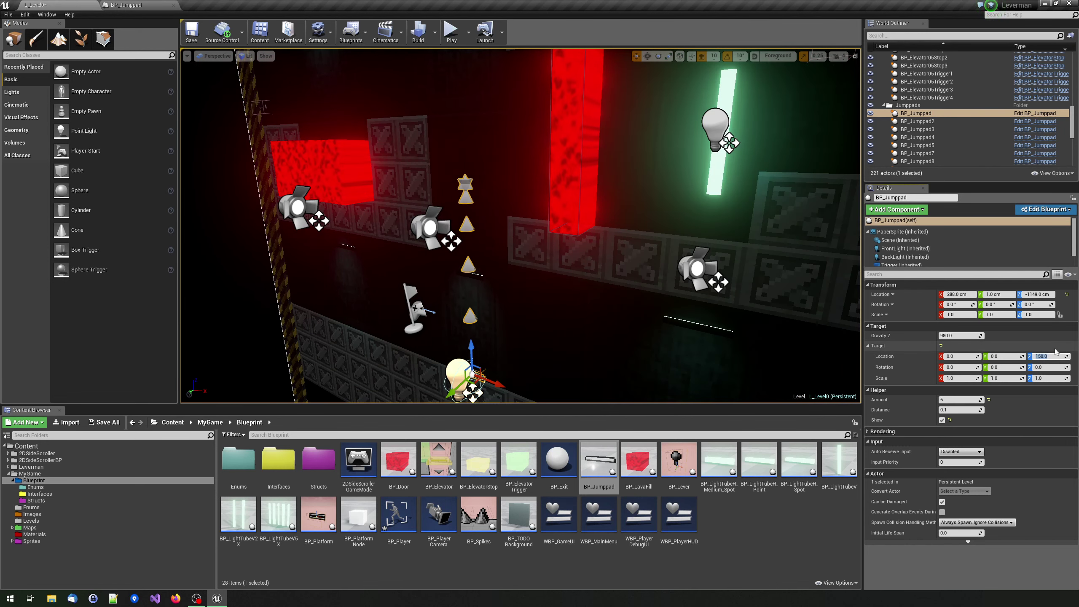
text(400)
key(Return)
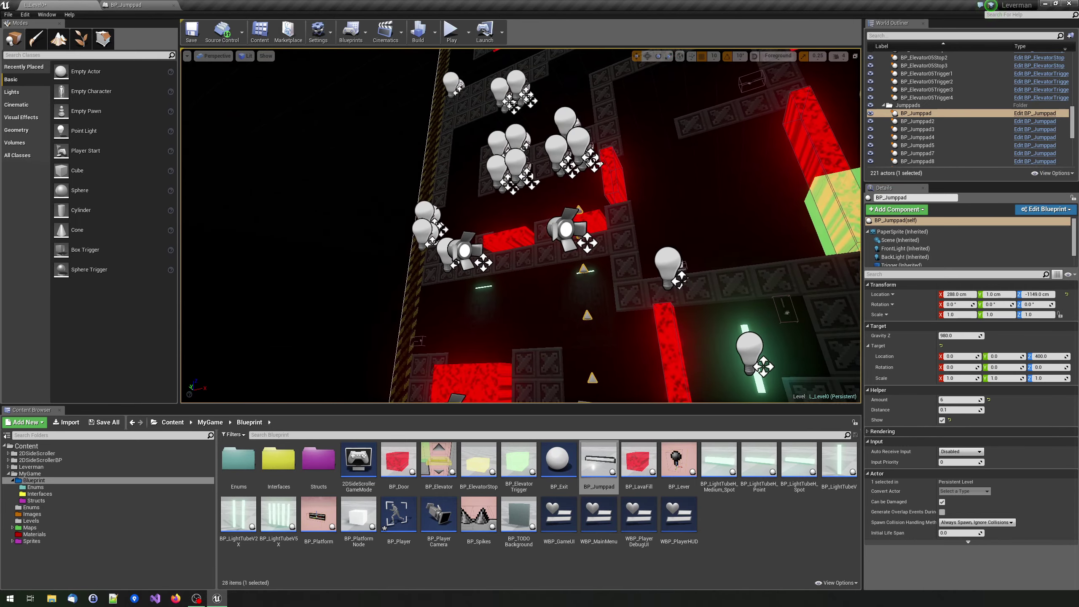
click(452, 33)
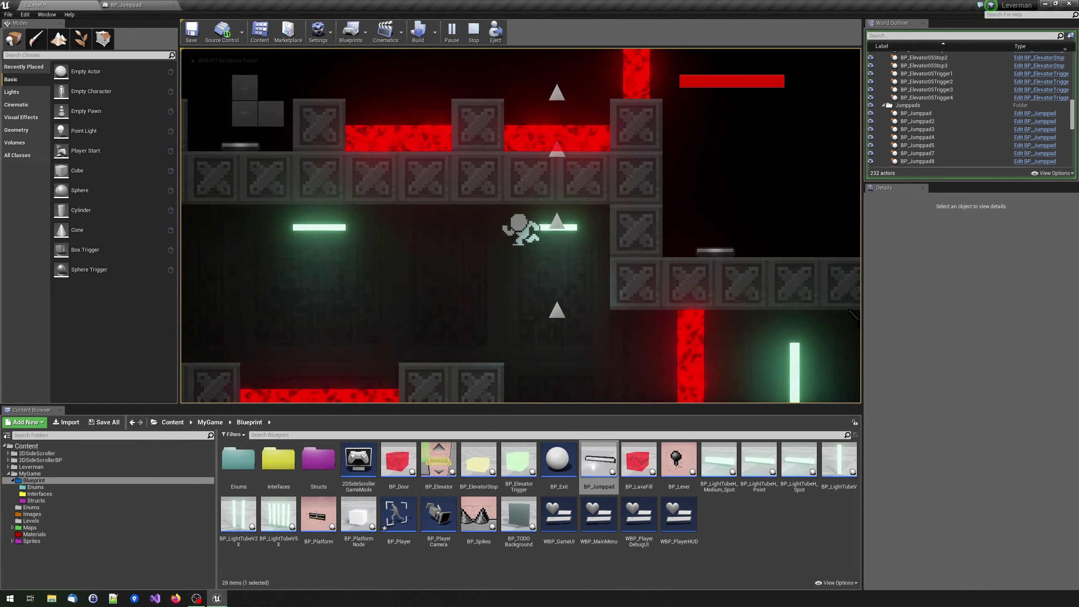
- Stop the test and set the jumppad's Target Location Z to 220
key(Escape)
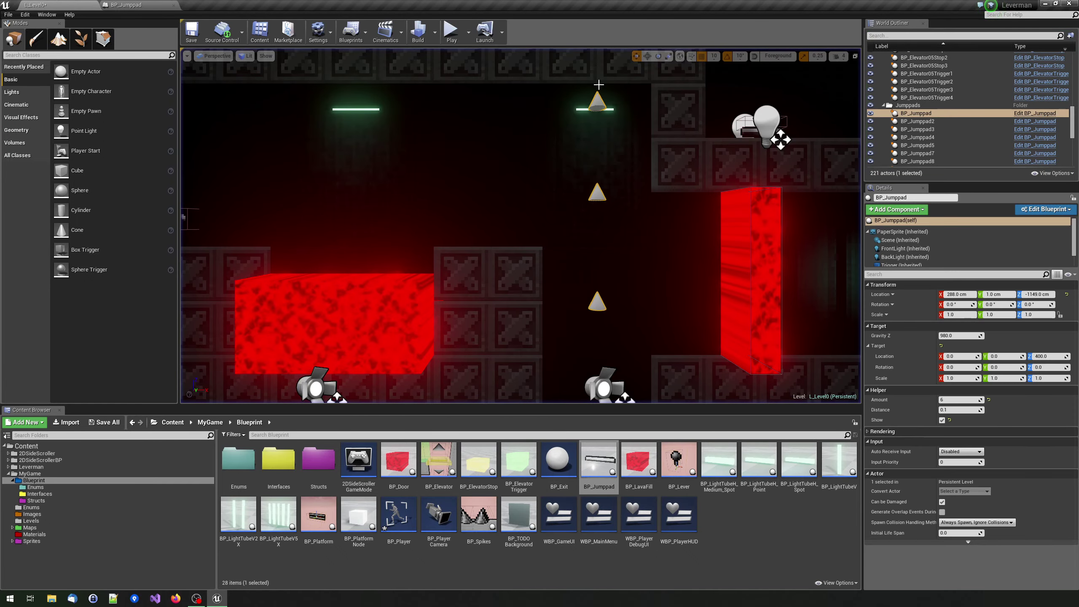
click(1053, 356)
text(220)
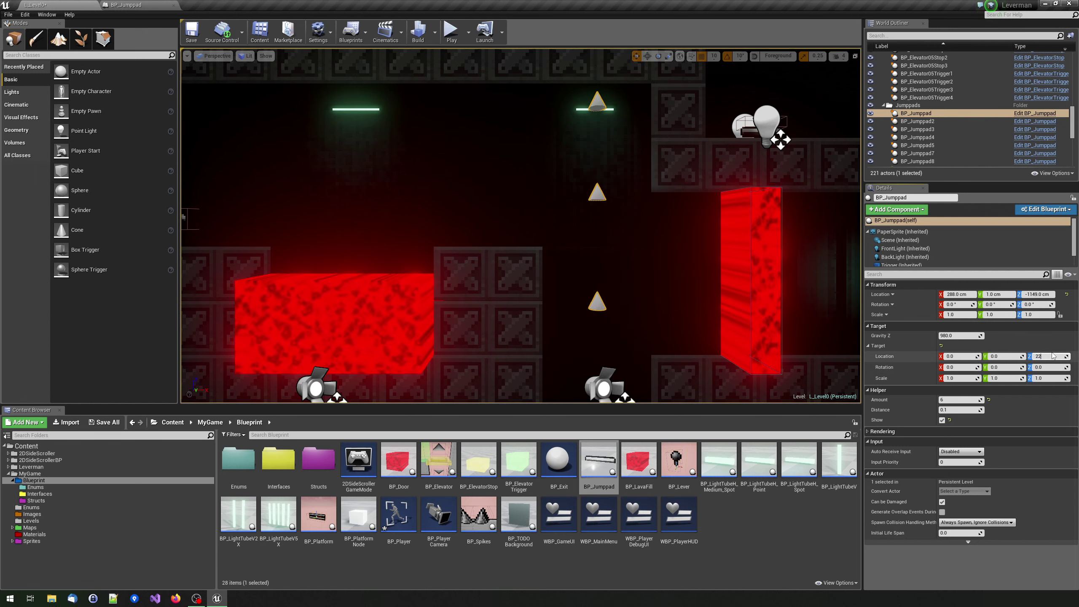
key(Return)
- Play-test the jumppad moving with D and A, then orbit the level and open BP_Jumppad
click(451, 32)
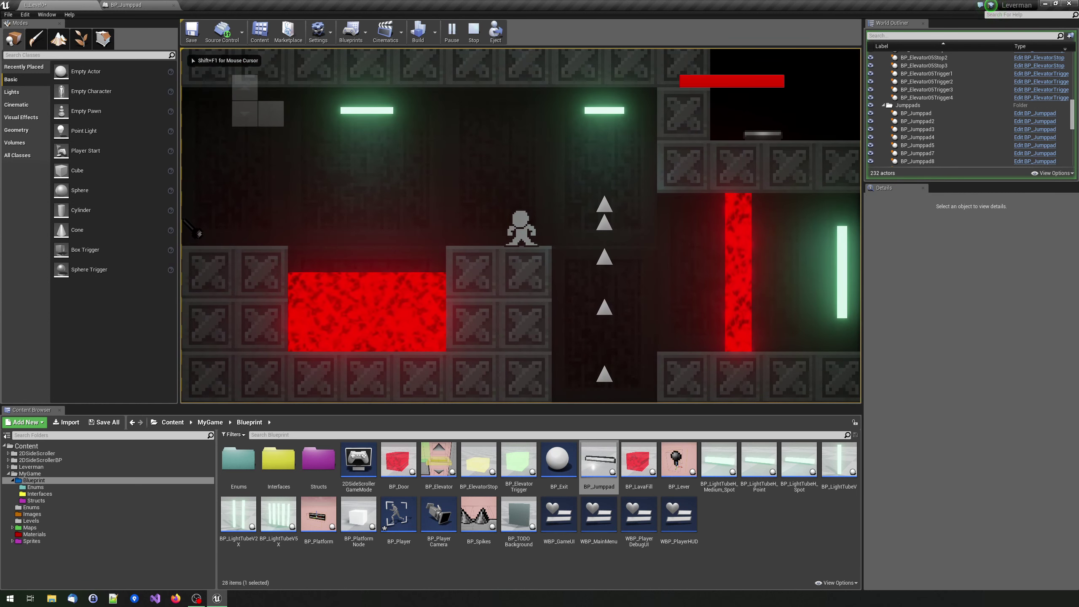
key(d)
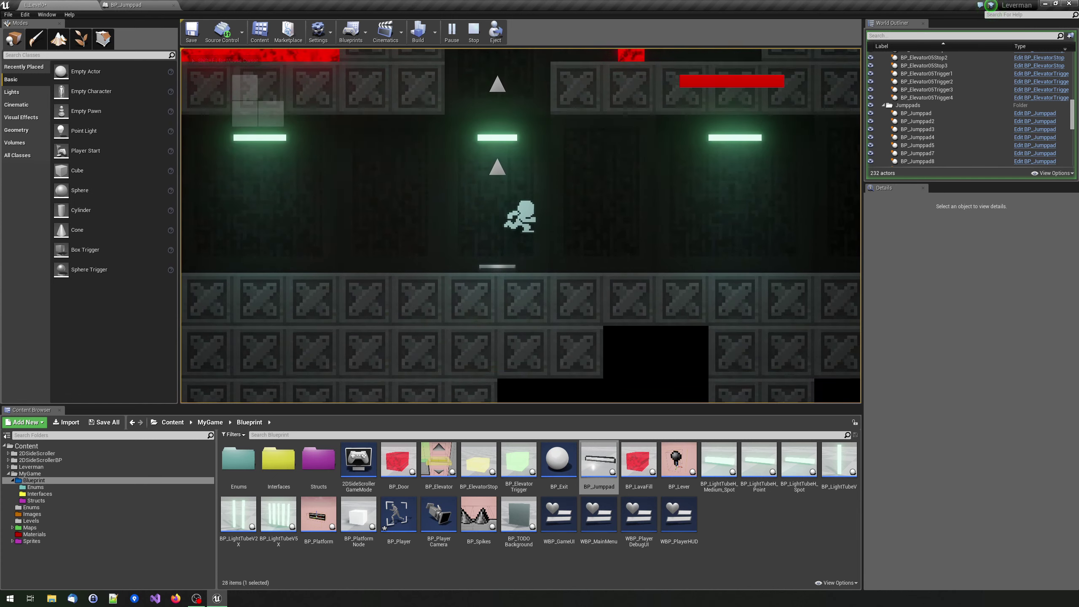
key(a)
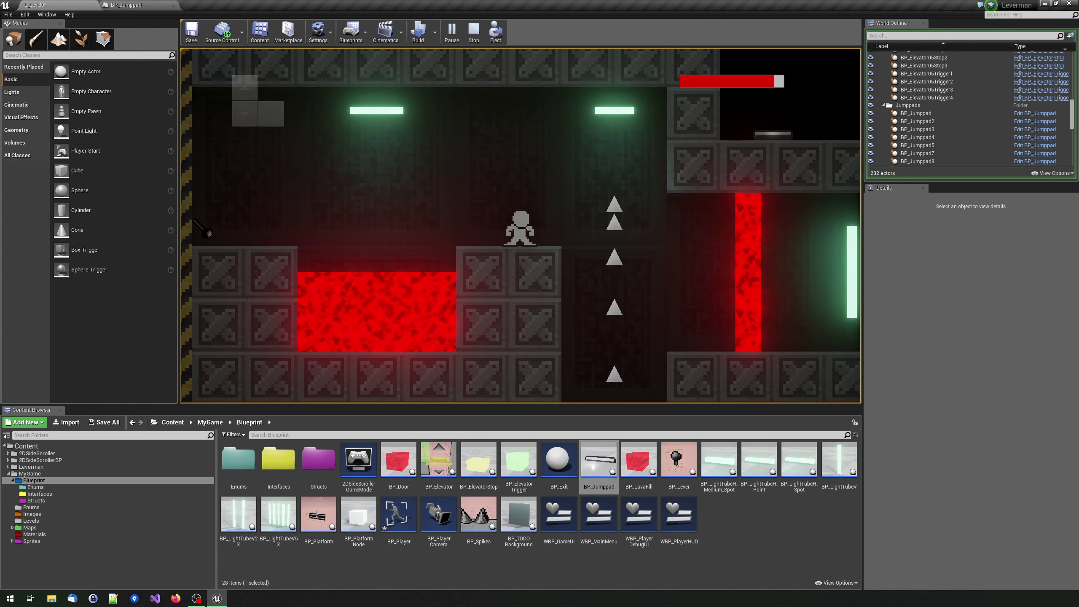
key(Escape)
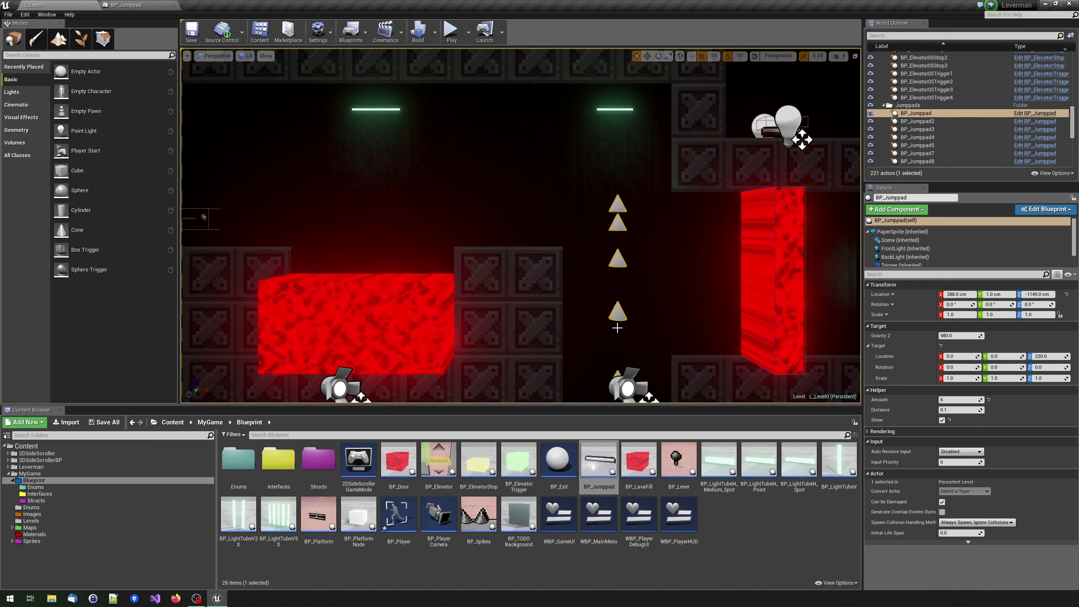
right_drag(617, 327, 446, 199)
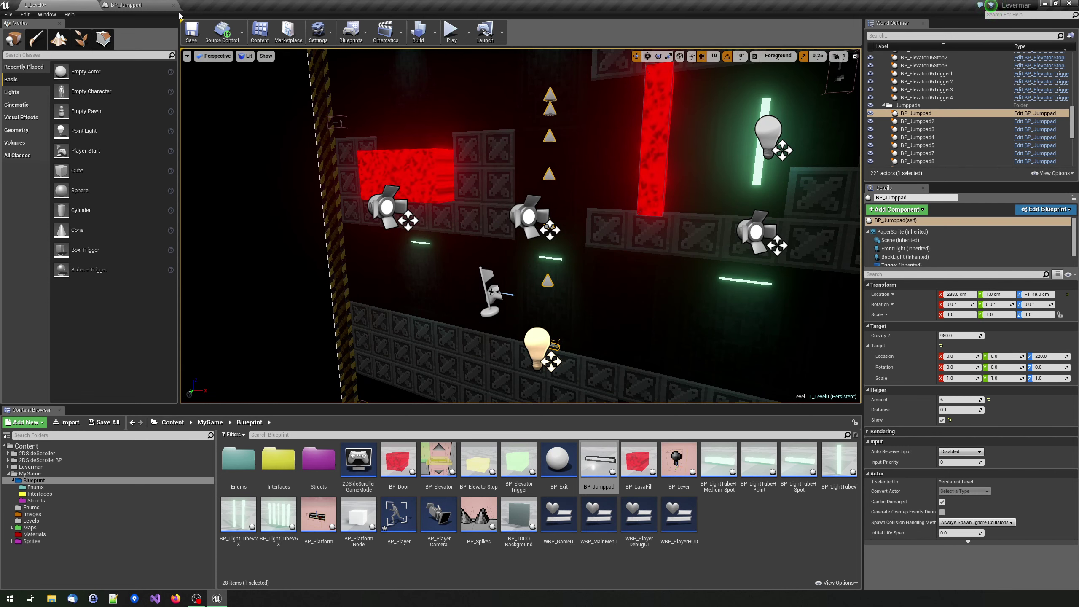
click(134, 6)
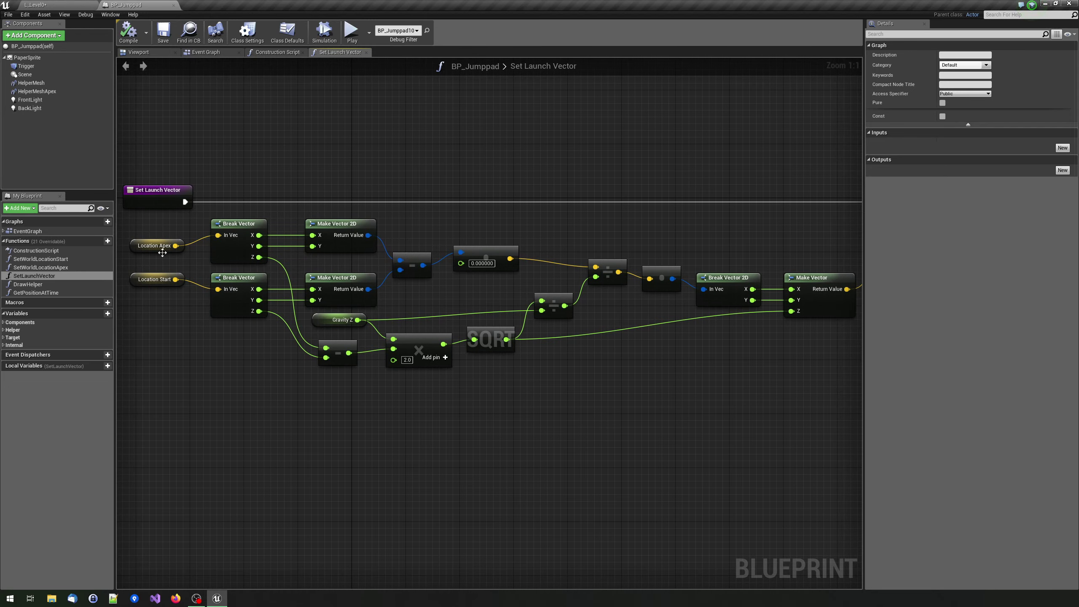
- Inspect the Set Launch Vector calculation, then move to the Event Graph's Launch Character node
mouse_move(179, 286)
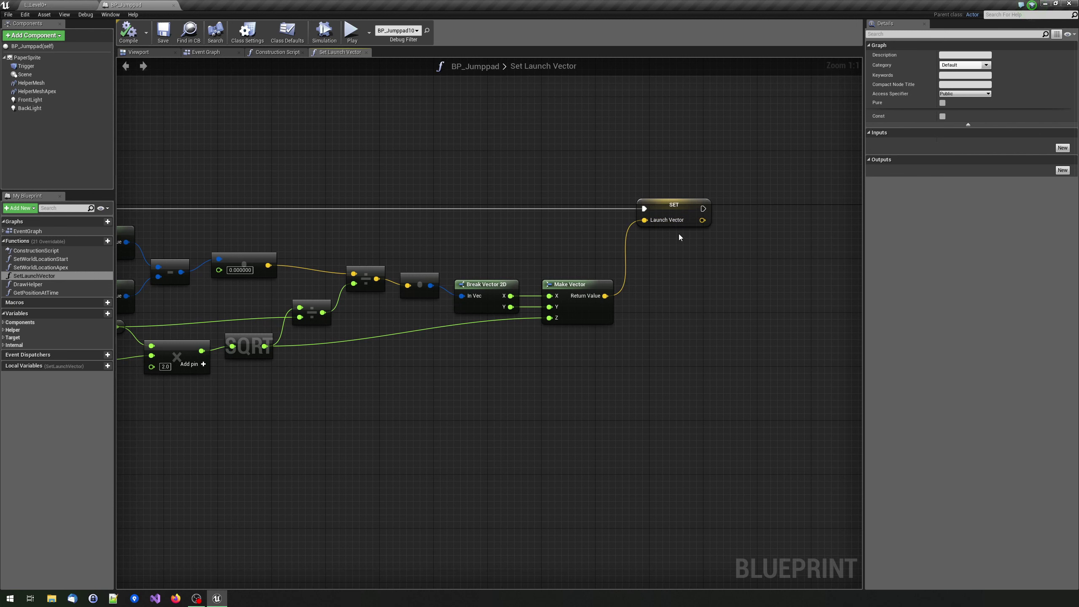
right_drag(611, 199, 590, 224)
mouse_move(786, 224)
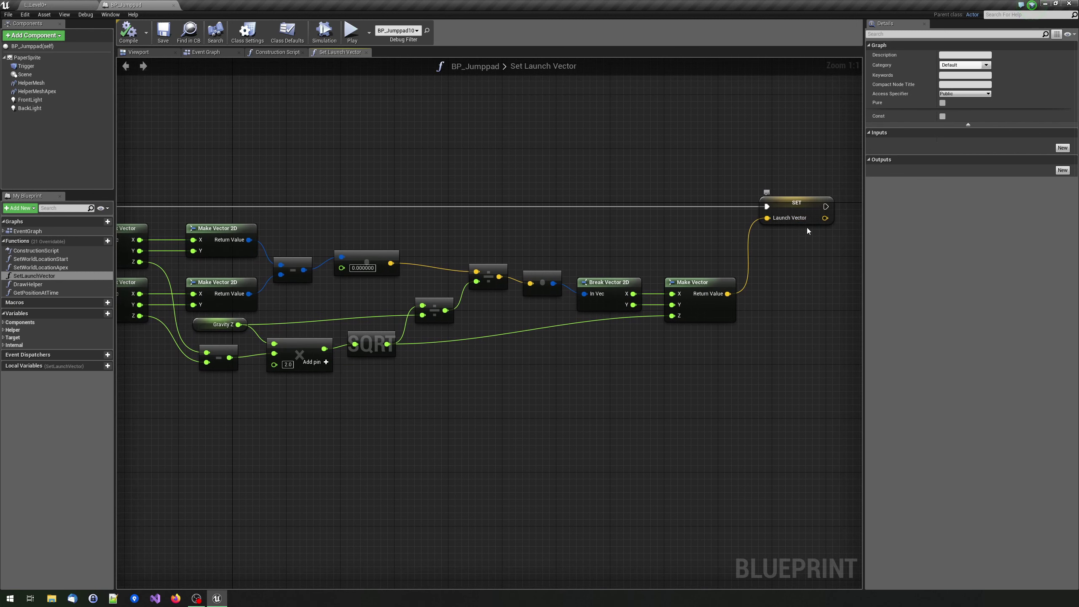
key(Home)
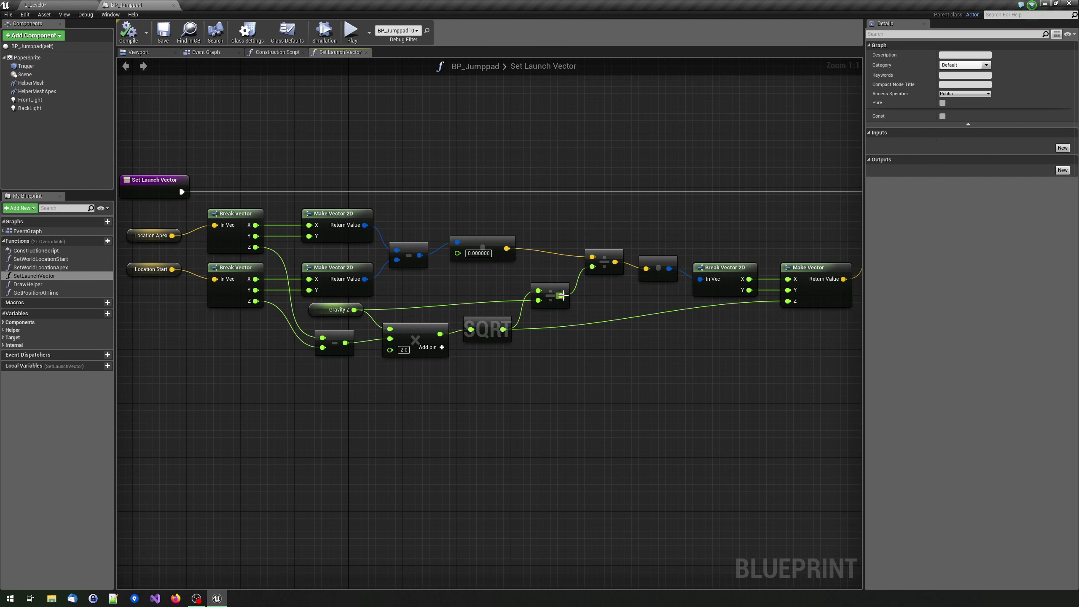
right_drag(440, 334, 422, 453)
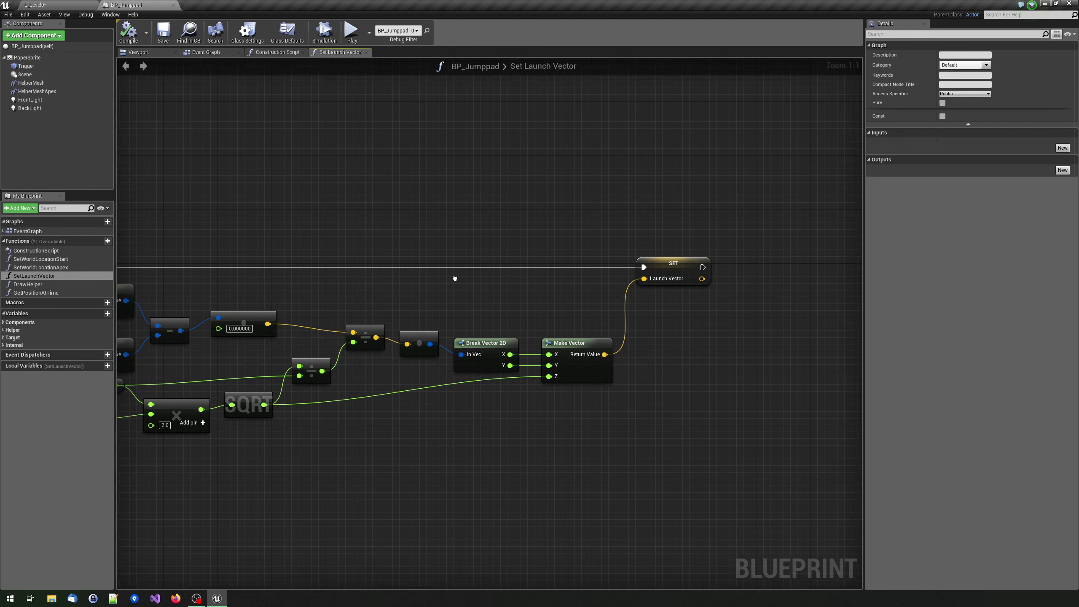
right_drag(505, 338, 484, 254)
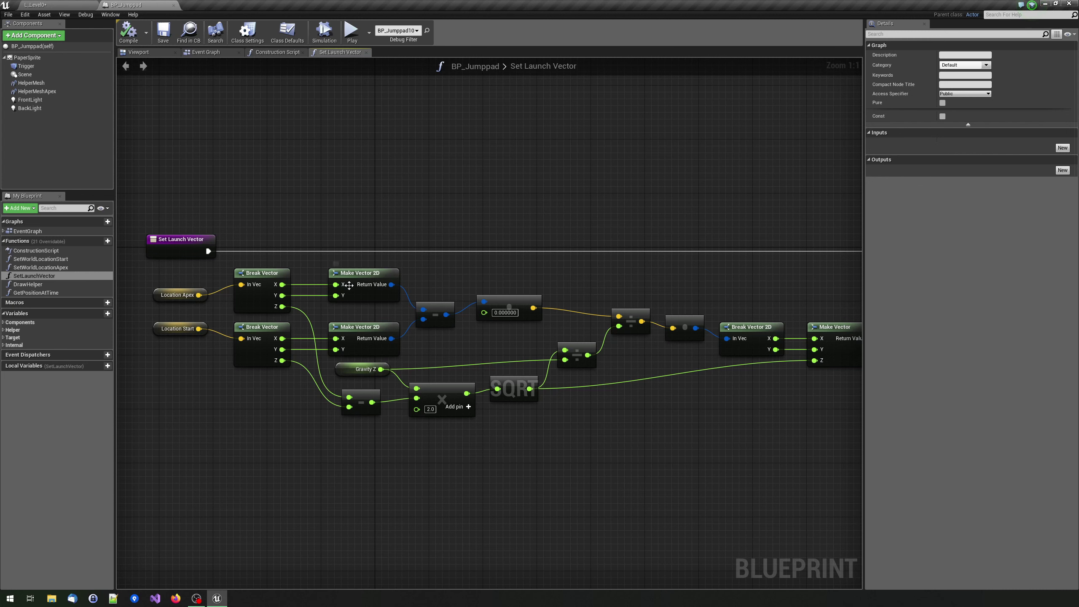
mouse_move(749, 257)
right_down()
mouse_move(428, 275)
mouse_move(669, 289)
right_up()
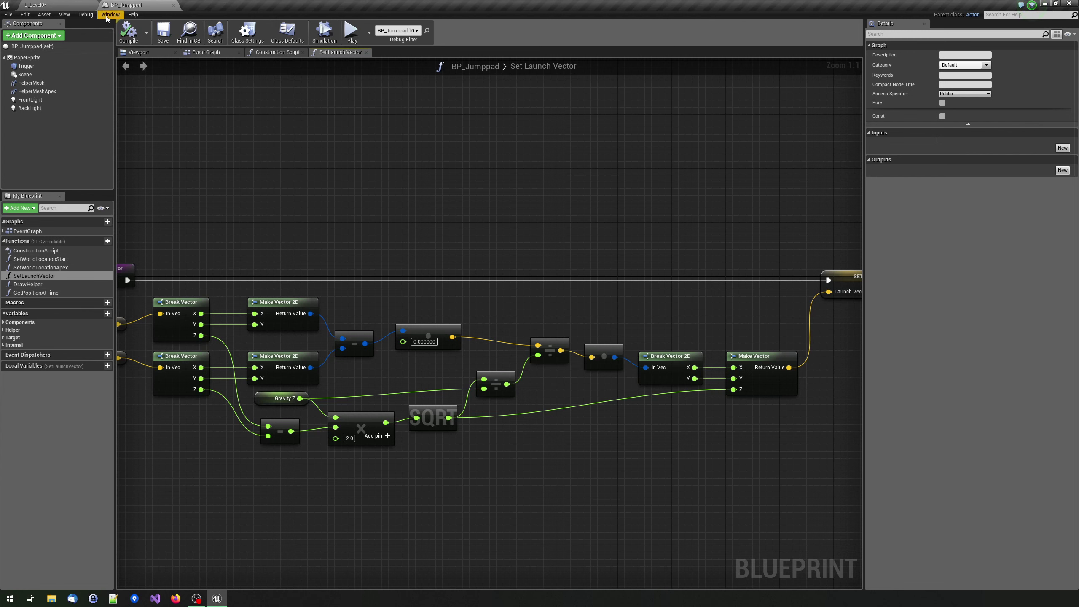
click(204, 53)
mouse_move(721, 371)
right_down()
mouse_move(471, 337)
mouse_move(392, 337)
right_up()
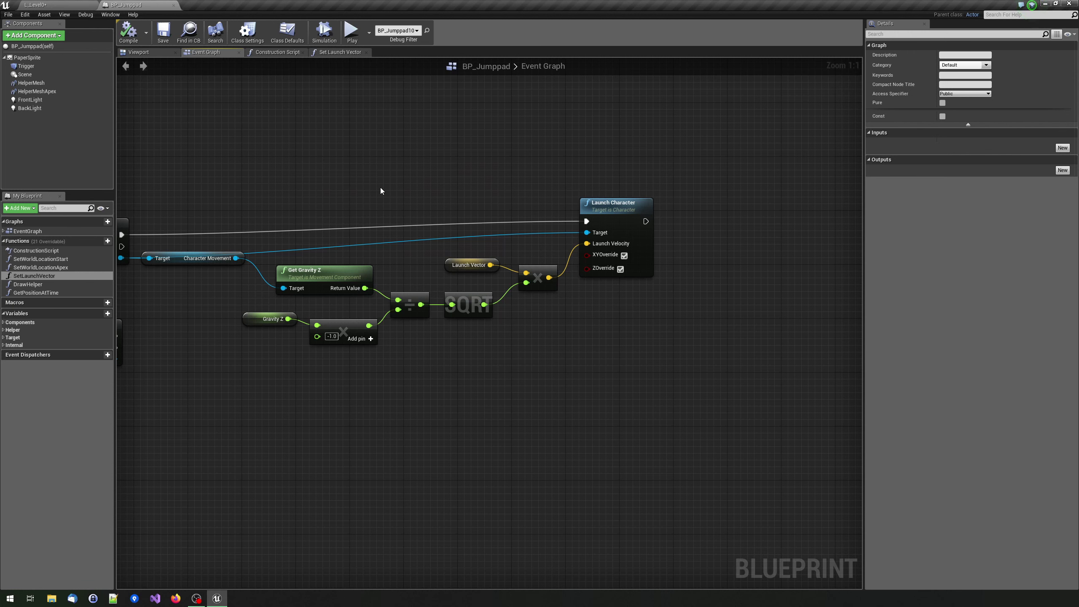
- Pan the Event Graph to the overlap and Cast nodes, then show the Construction Script
right_drag(489, 194, 450, 227)
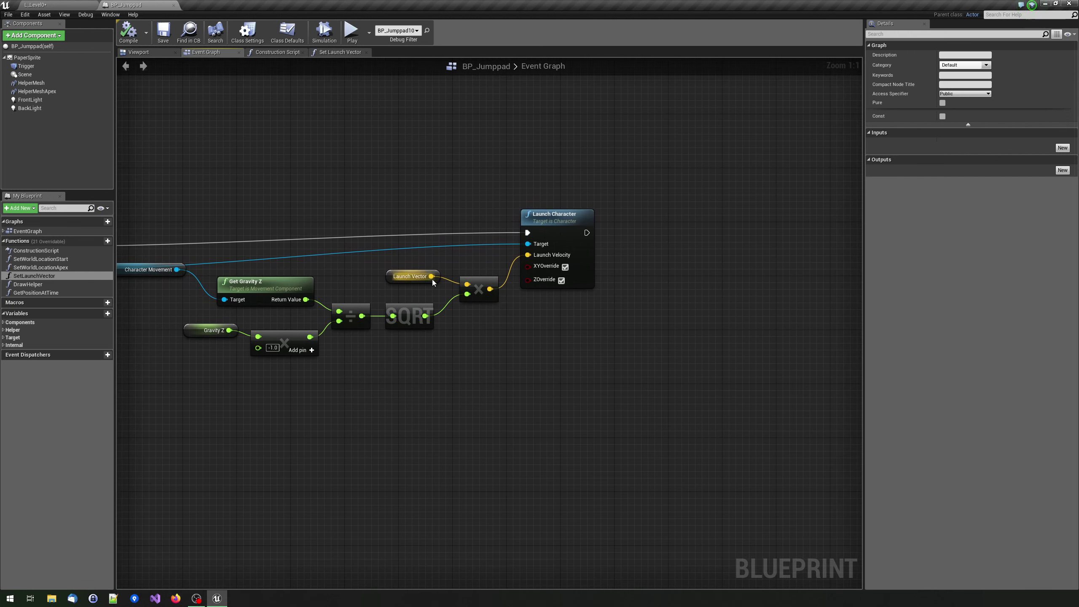
right_drag(545, 269, 568, 248)
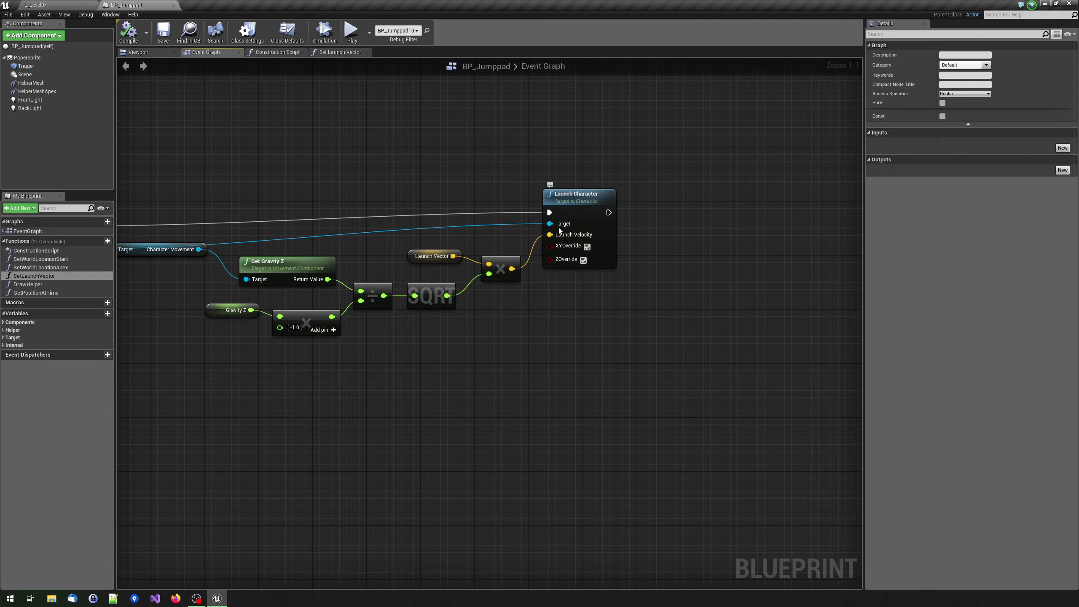
right_drag(446, 166, 693, 169)
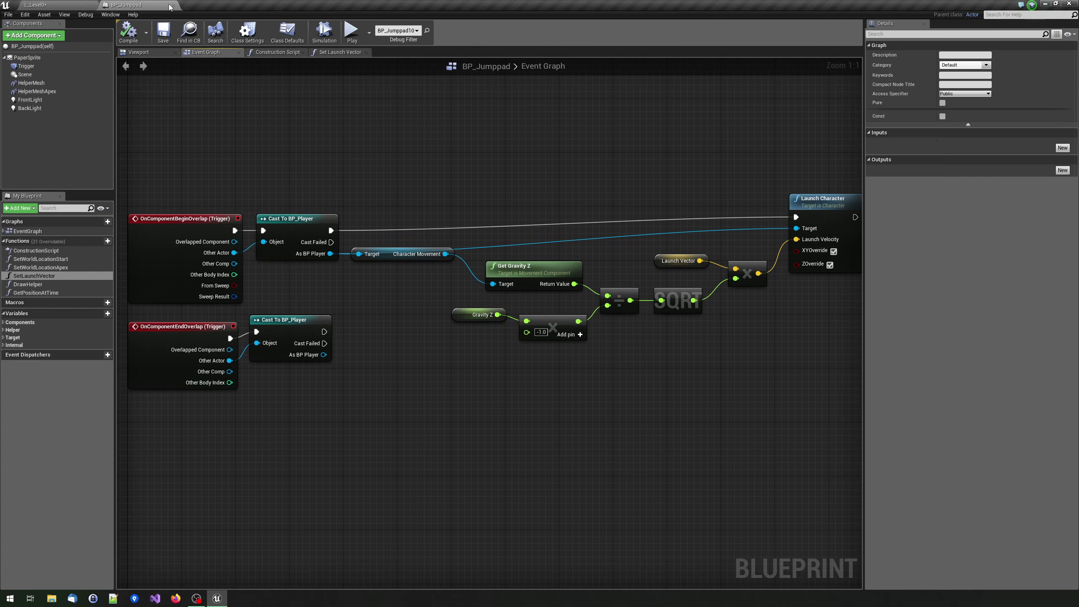
click(276, 52)
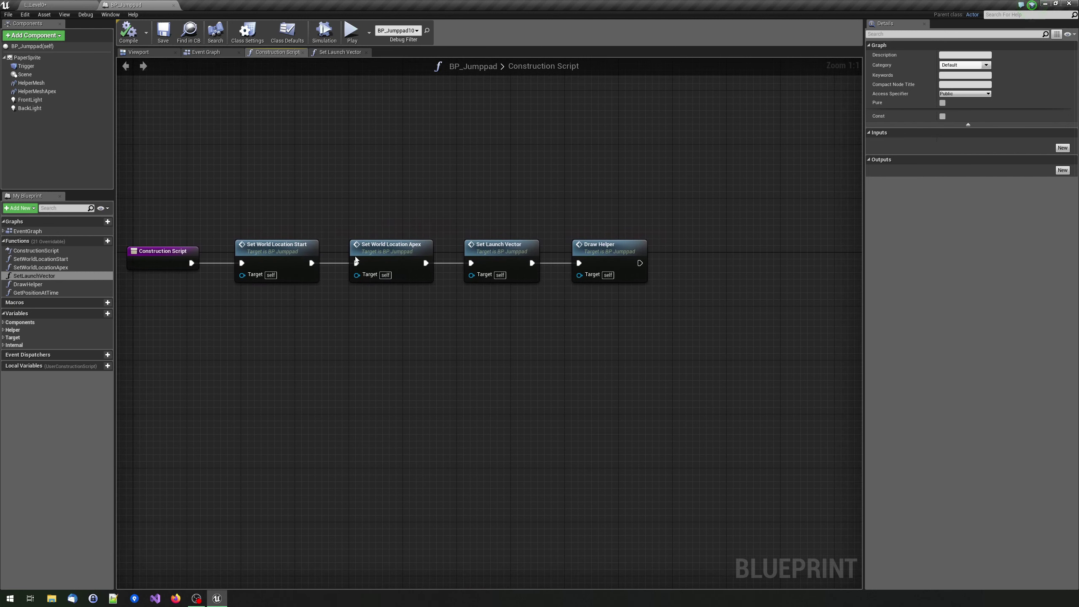
- Review the Draw Helper graph down to its Add Instance World Space nodes, then close BP_Jumppad
double_click(618, 239)
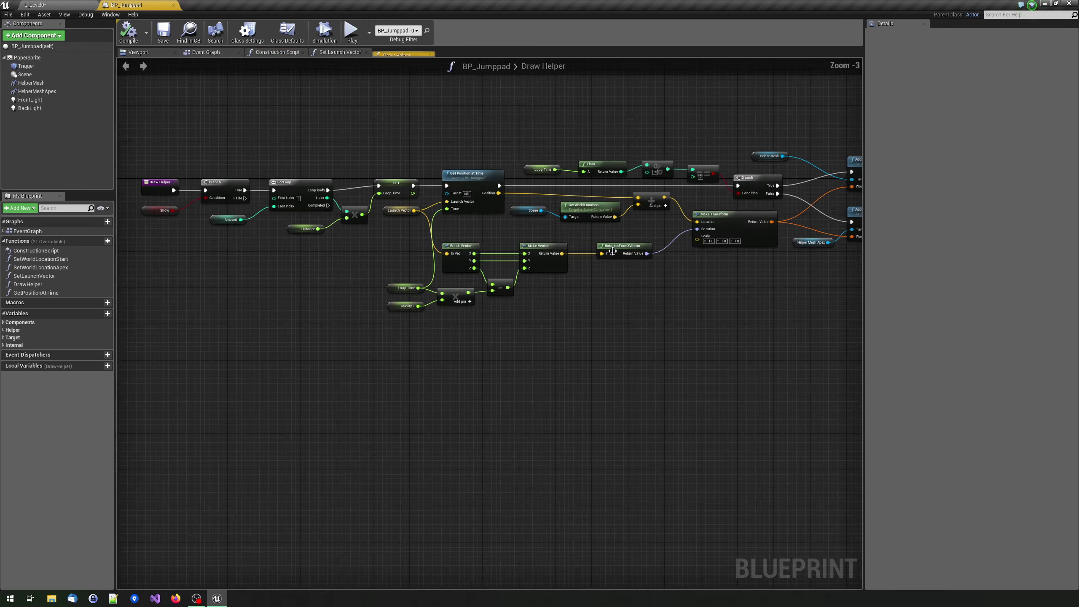
scroll(319, 248, up, 3)
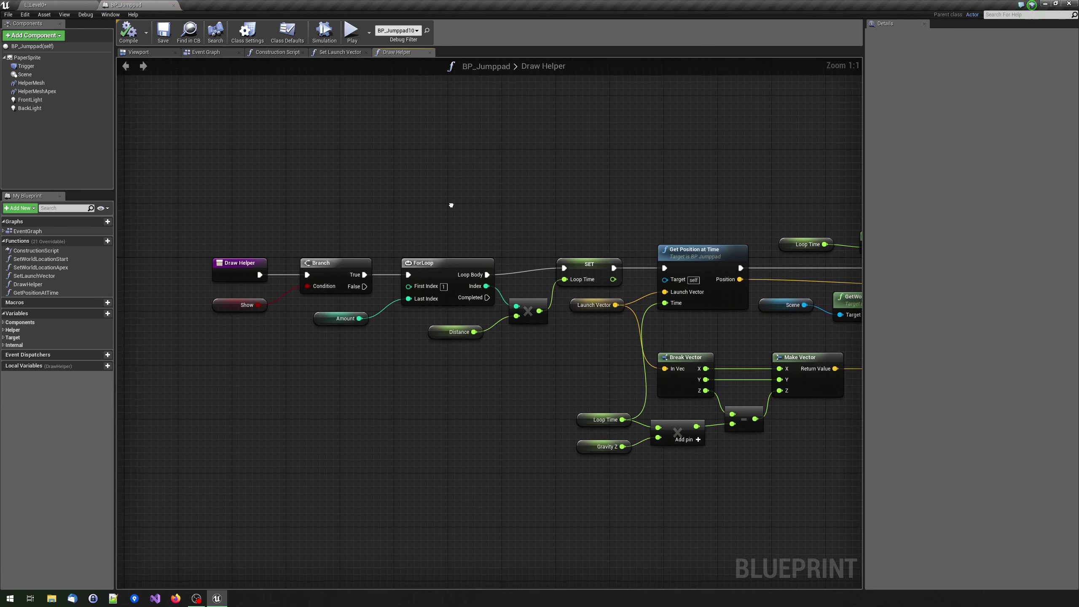
right_drag(308, 270, 397, 236)
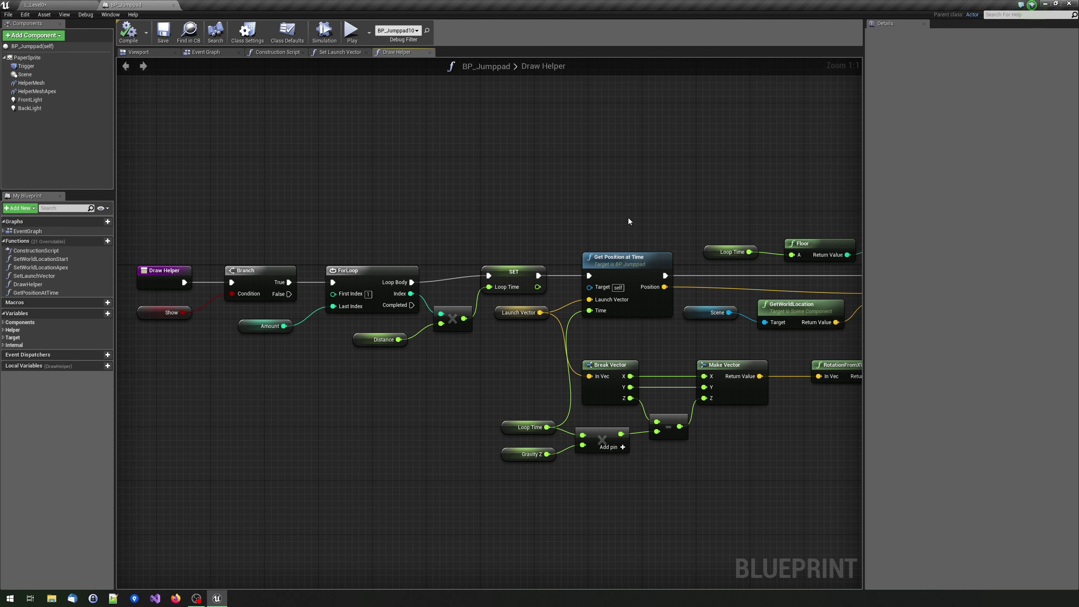
mouse_move(628, 218)
right_down()
mouse_move(665, 215)
mouse_move(362, 199)
right_up()
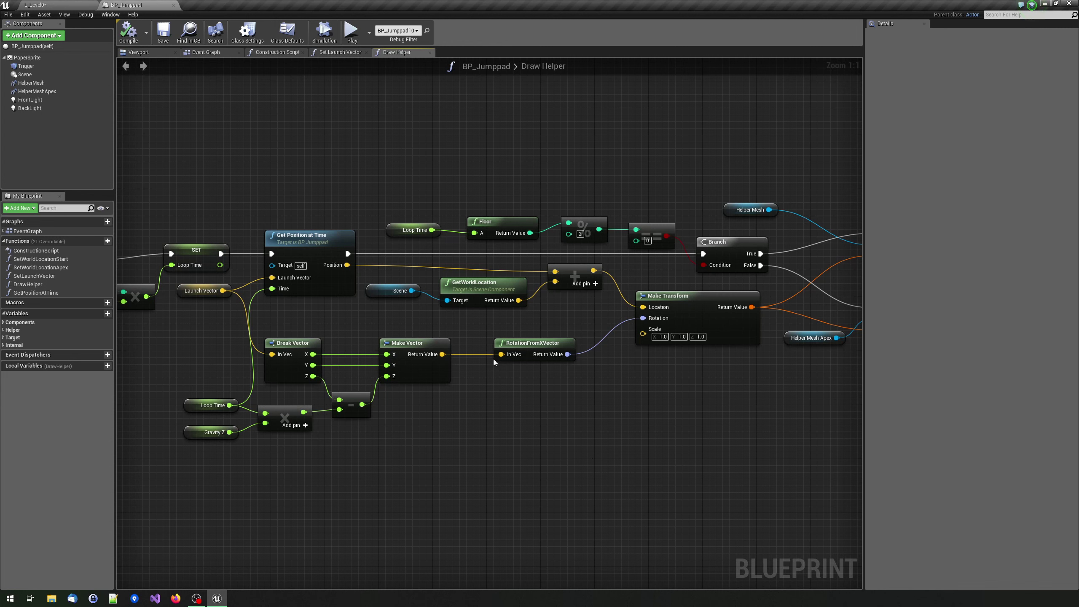
right_drag(646, 435, 403, 416)
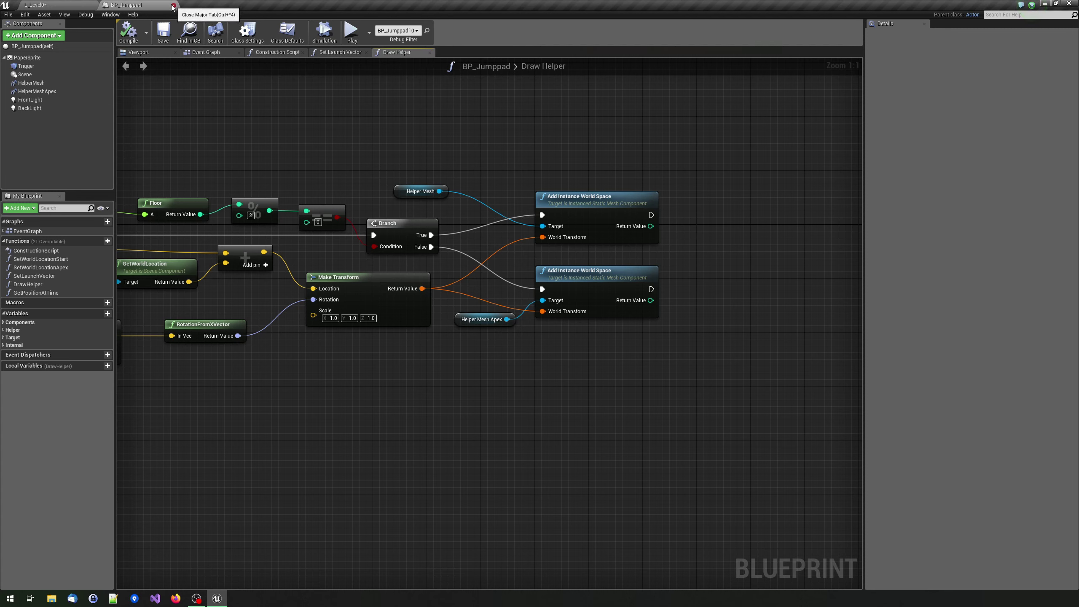
click(60, 5)
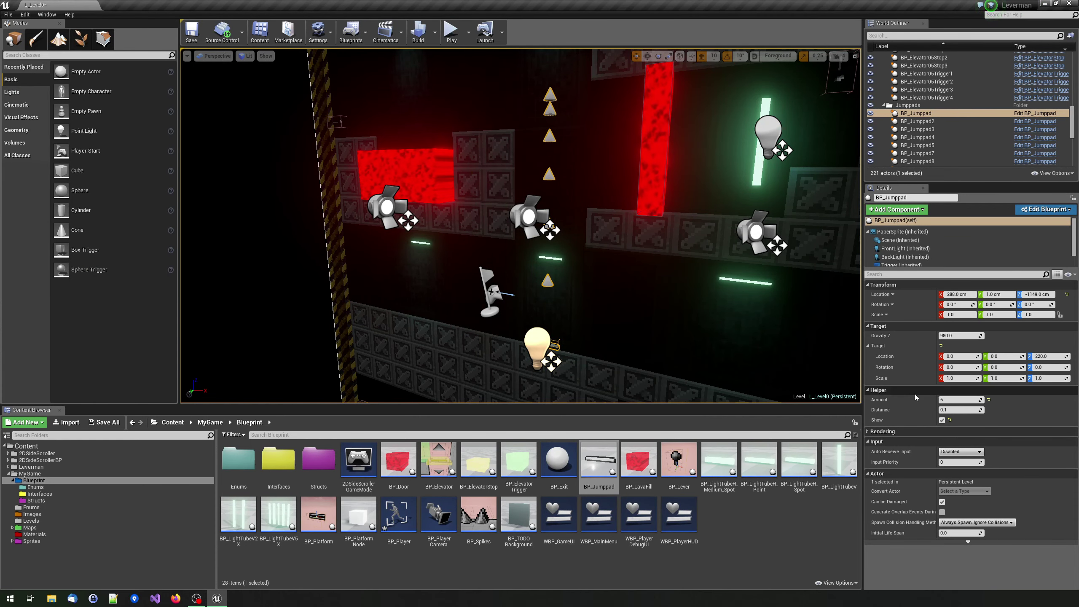
- Turn off the jump pad's helper preview and zoom the viewport out
click(942, 420)
scroll(576, 246, down, 3)
scroll(577, 246, down, 4)
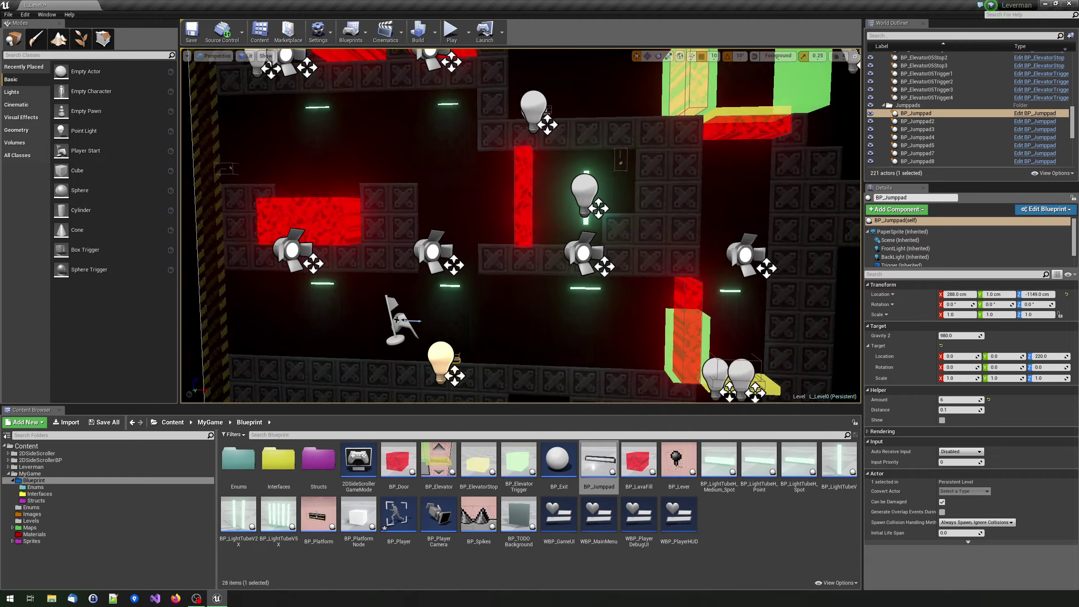
scroll(576, 246, down, 4)
scroll(576, 246, down, 3)
- Select the BP_Platform1 moving platform by the lava blocks and open the BP_Platform Blueprint
key(f)
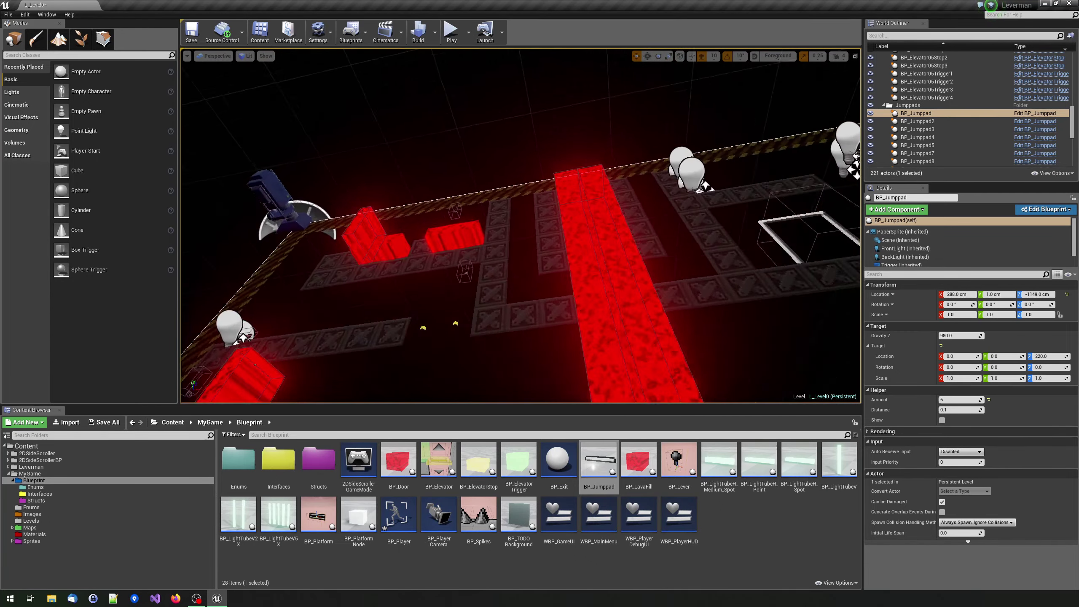
right_drag(522, 225, 437, 247)
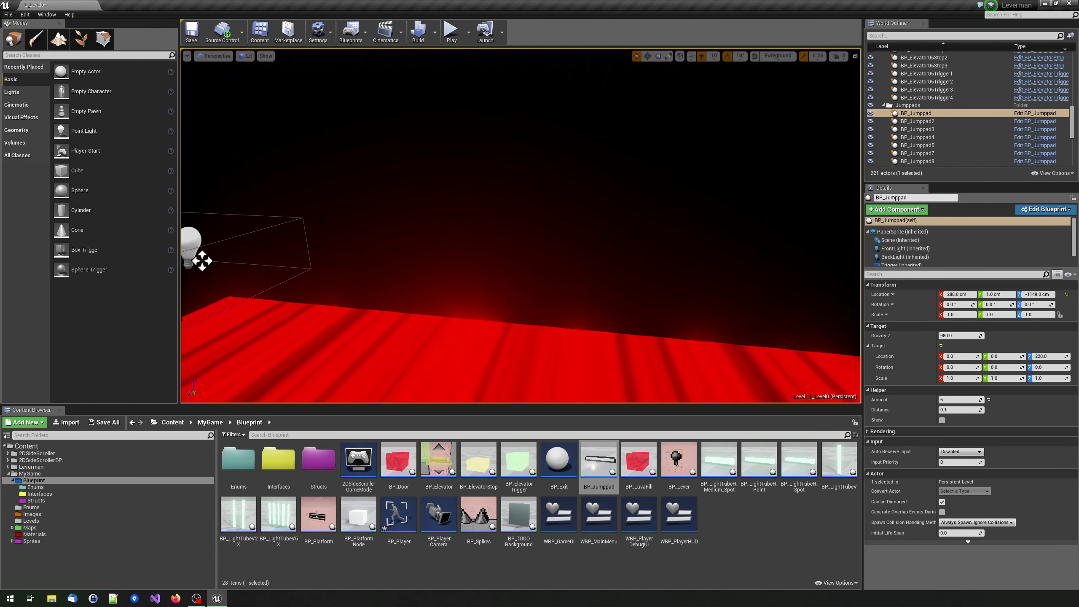
click(436, 247)
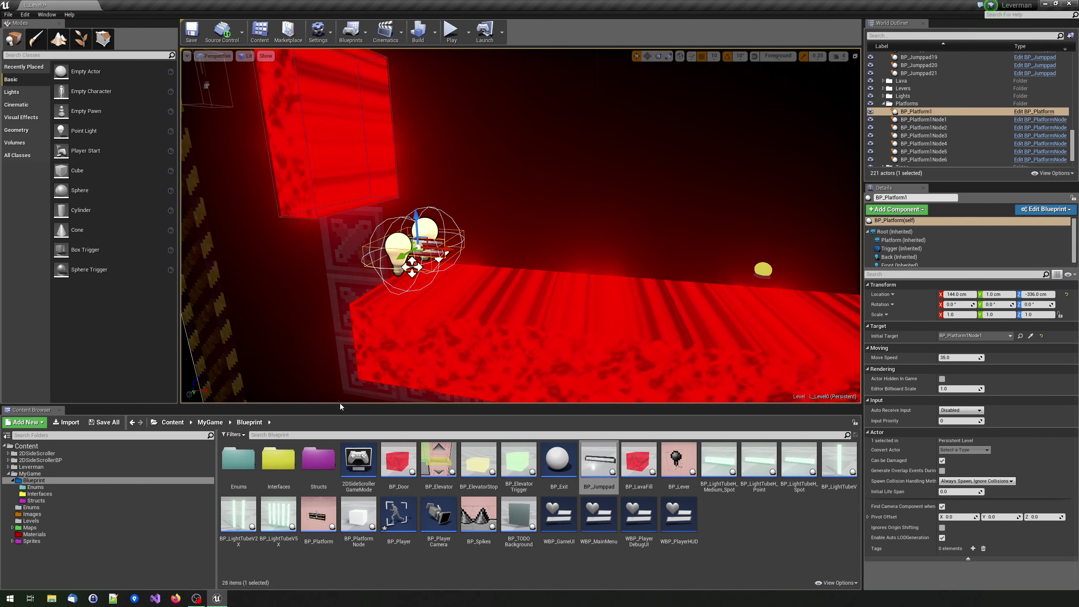
click(608, 442)
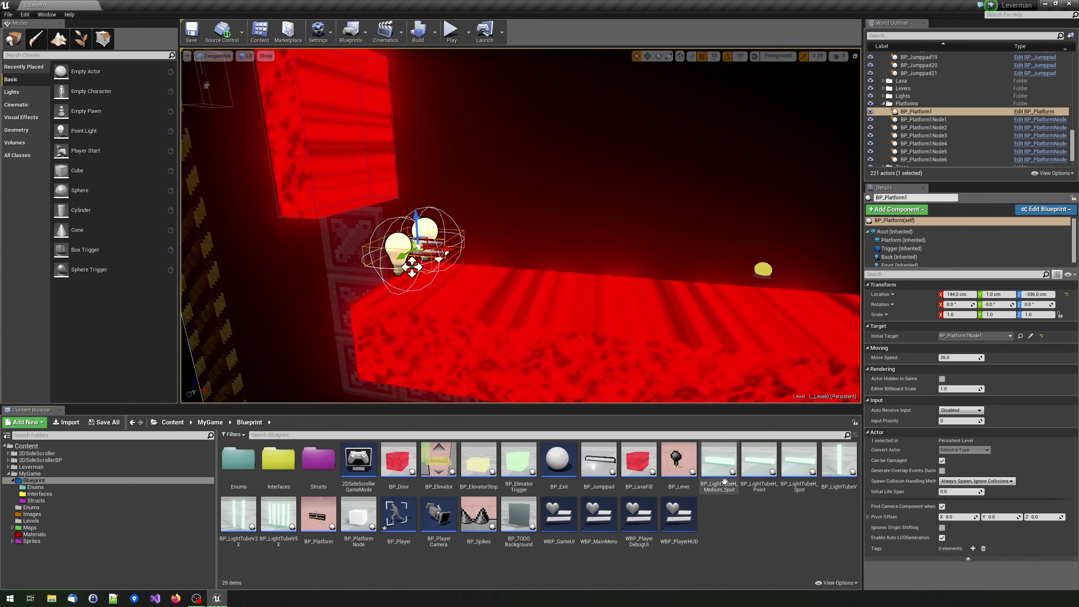
double_click(310, 527)
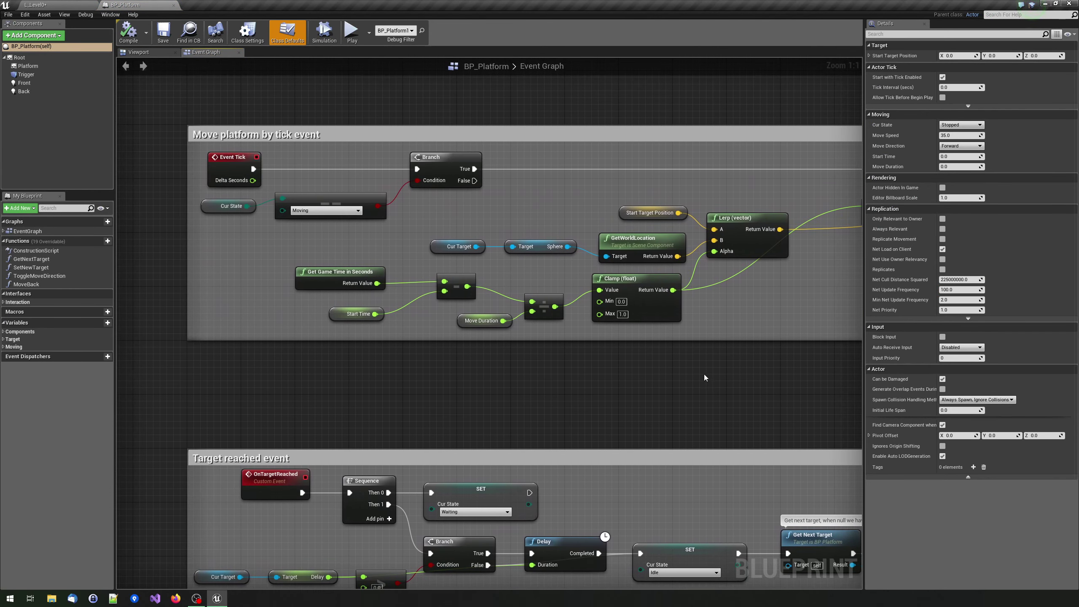
- Inspect BP_Platform's movement graph and its InitialTarget variable, then return to L_Level0
right_drag(695, 401, 645, 354)
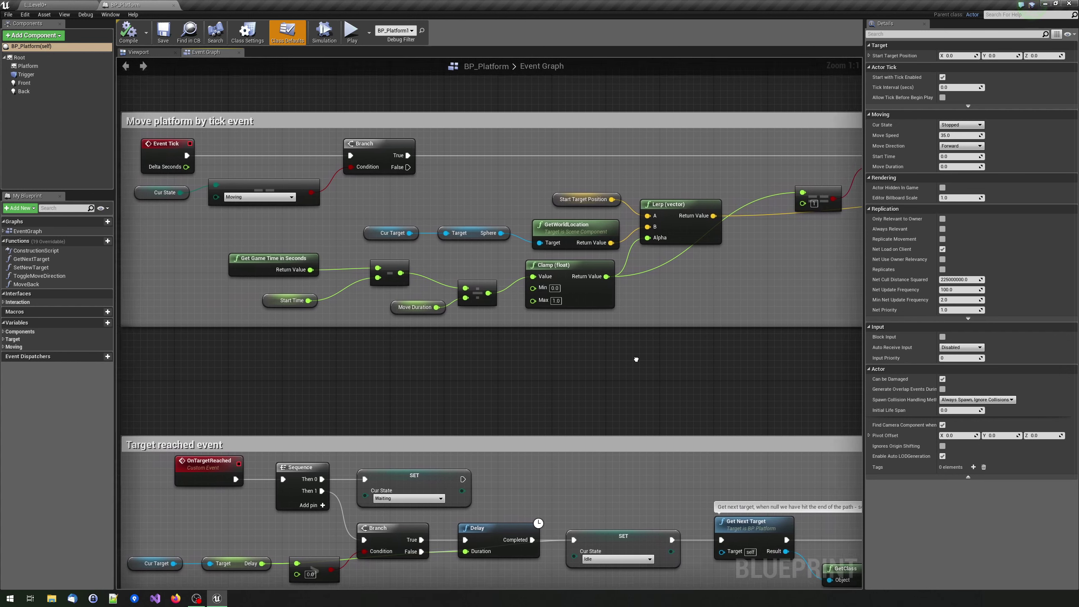
right_drag(668, 335, 642, 371)
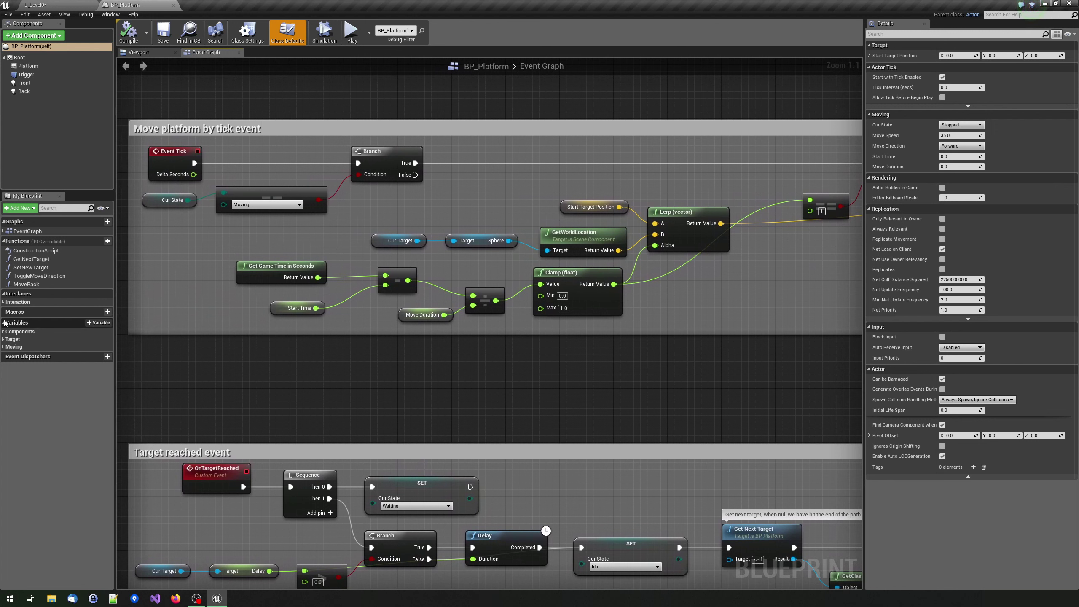
click(4, 340)
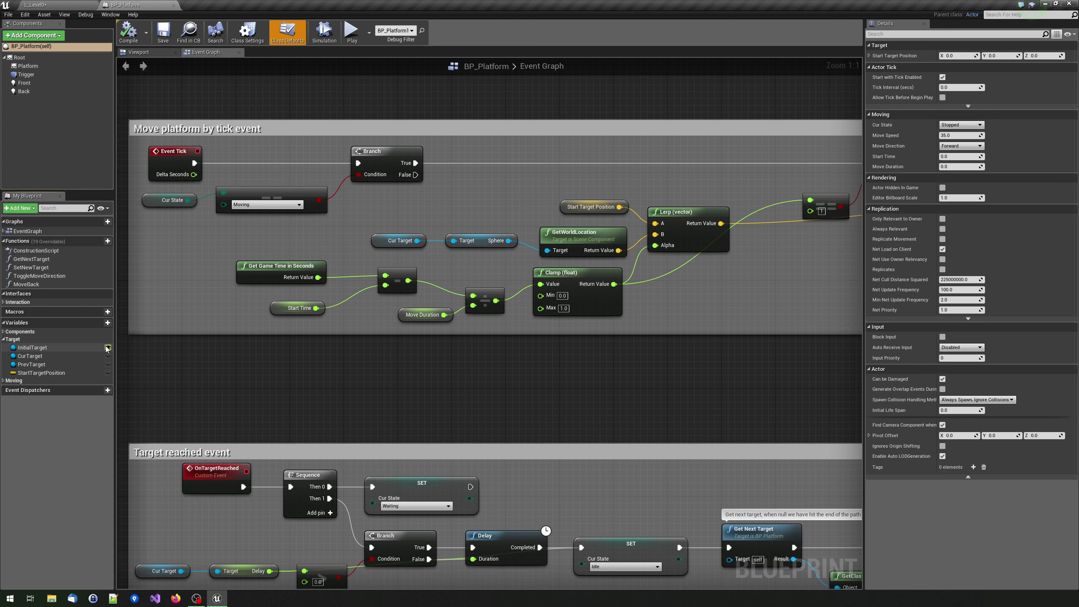
click(32, 348)
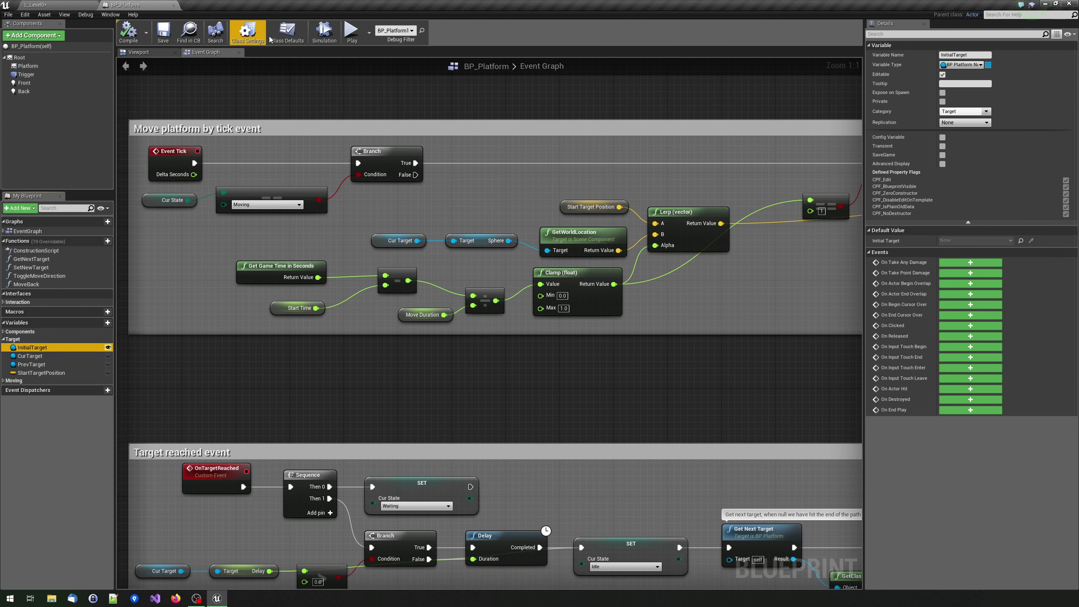
click(361, 111)
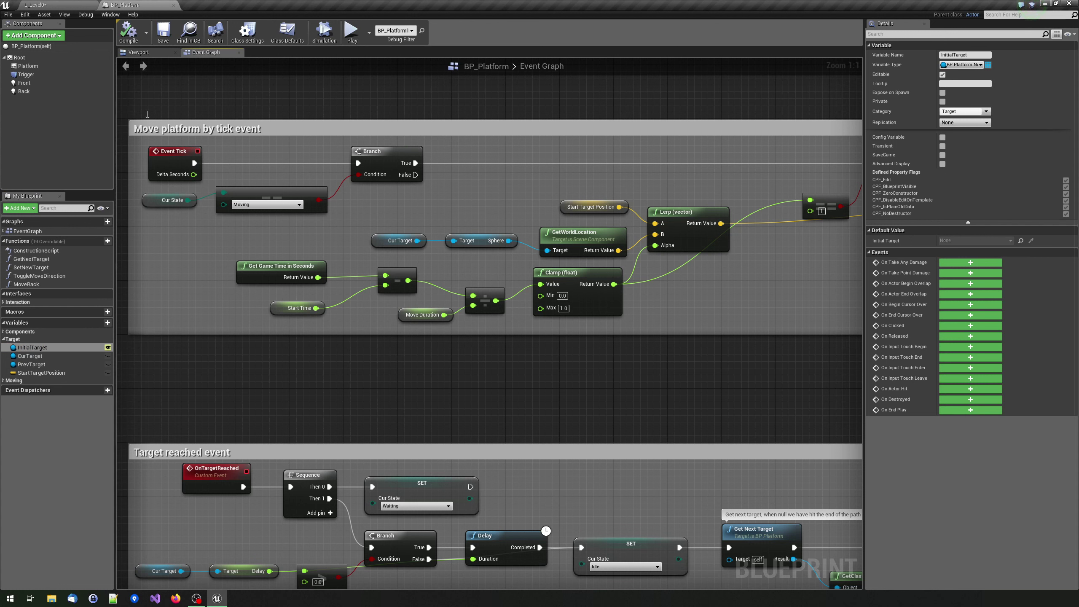
click(55, 5)
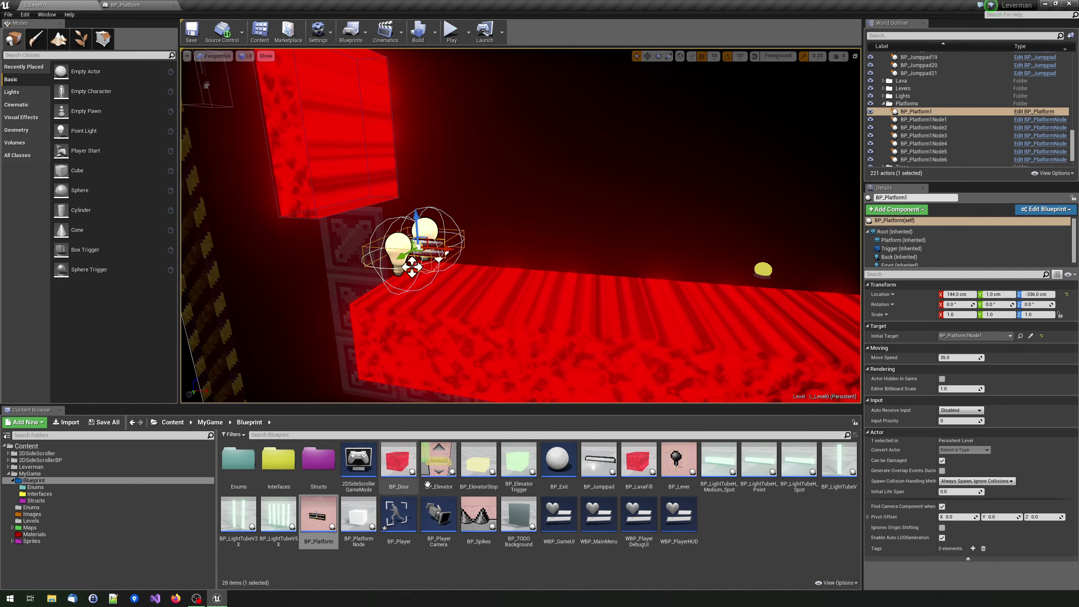
- Open BP_PlatformNode's Construction Script, then switch back to the L_Level0 level
double_click(359, 515)
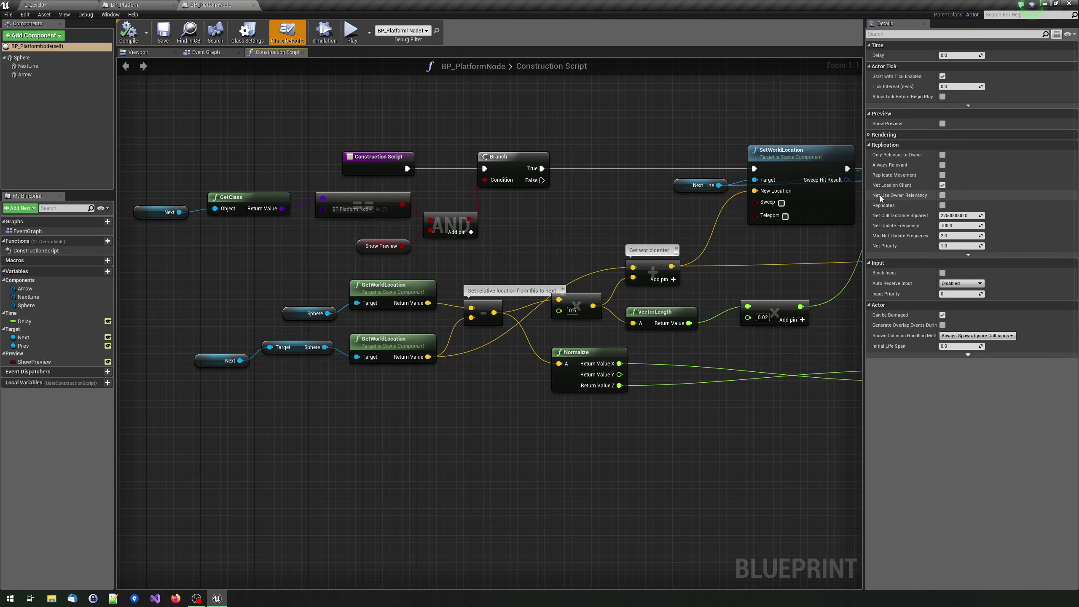
click(42, 4)
- Fly the camera to the red platform's path and select node BP_Platform1Node5
drag(384, 261, 369, 238)
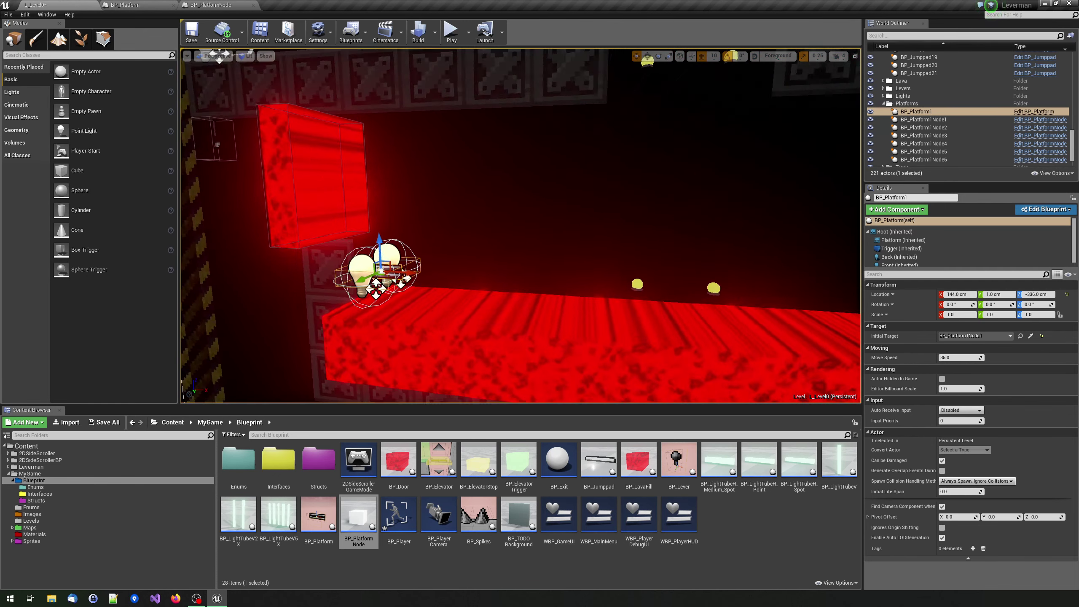
drag(369, 238, 213, 265)
right_drag(214, 265, 382, 212)
click(505, 324)
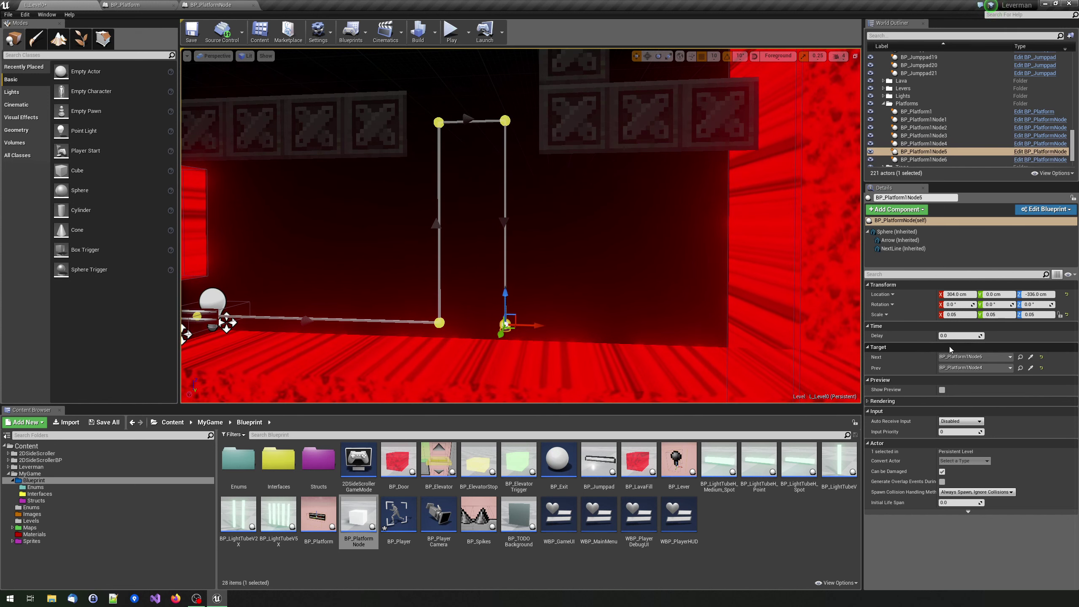
- Select the final path node BP_Platform1Node6 (Next None) and reframe the lava and path nodes
right_drag(553, 255, 640, 303)
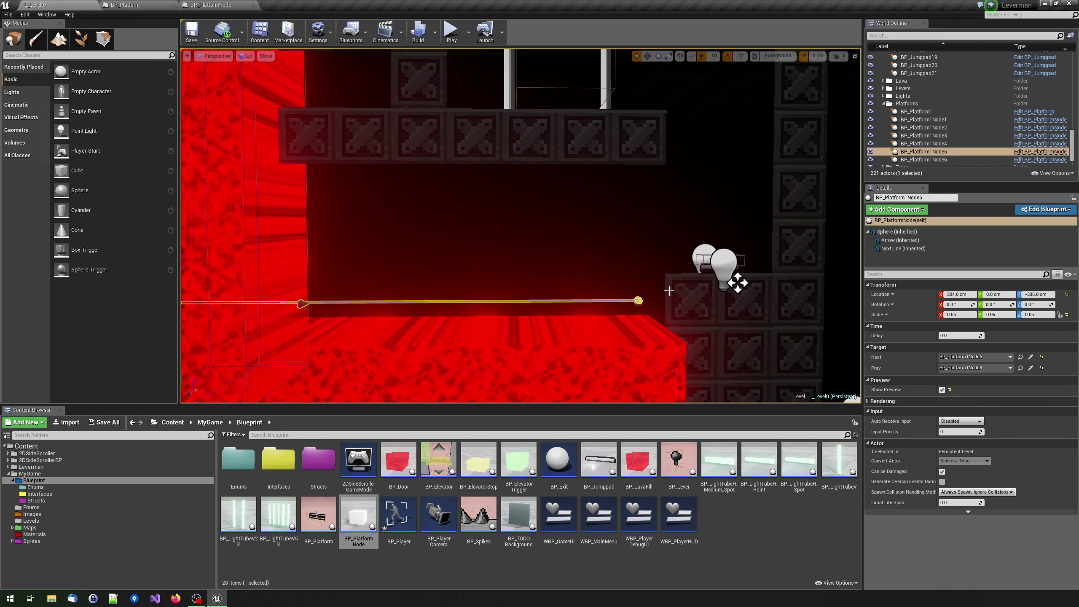
click(639, 301)
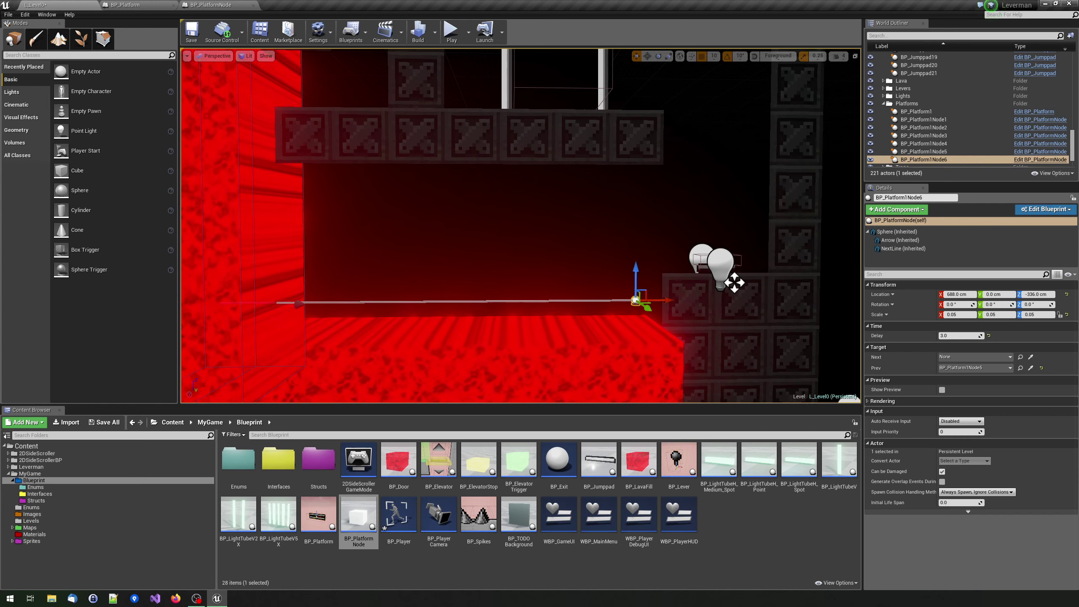
scroll(567, 322, down, 6)
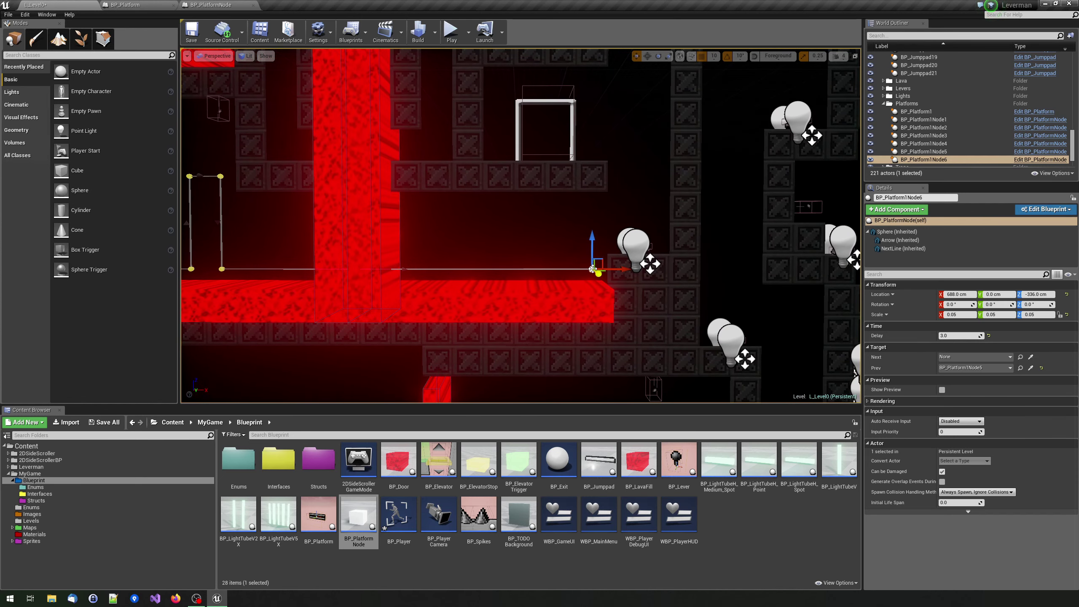
mouse_move(266, 241)
right_down()
mouse_move(297, 241)
mouse_move(264, 241)
right_up()
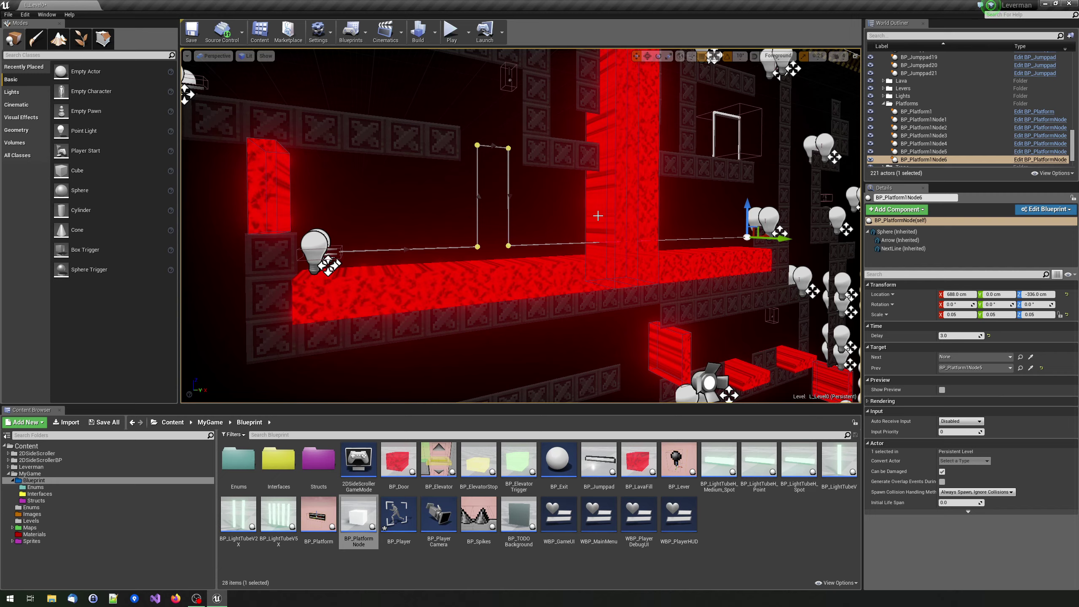
right_drag(521, 225, 493, 238)
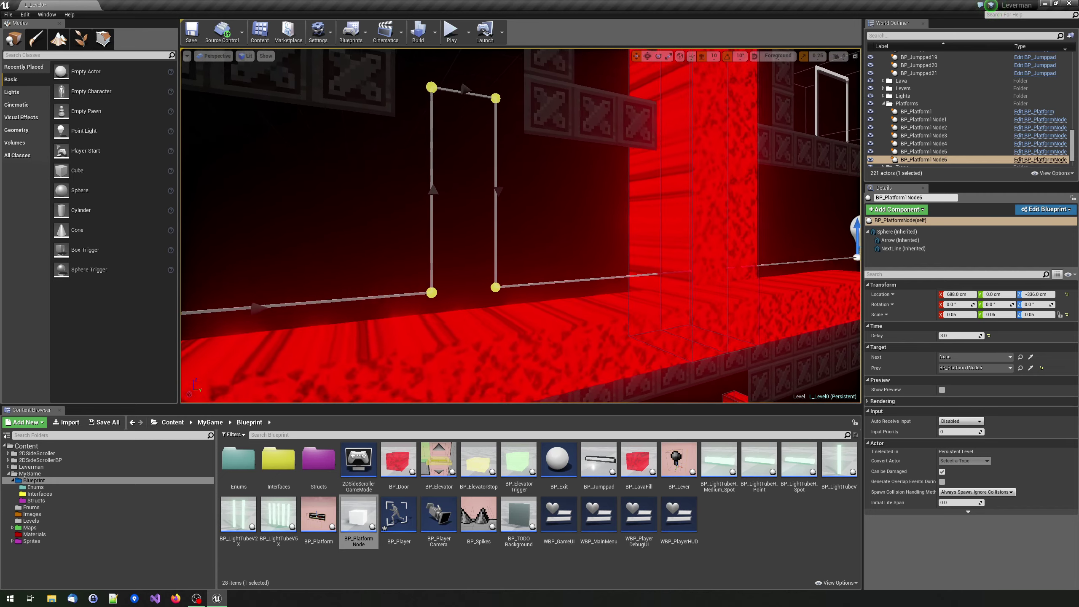
scroll(521, 225, down, 3)
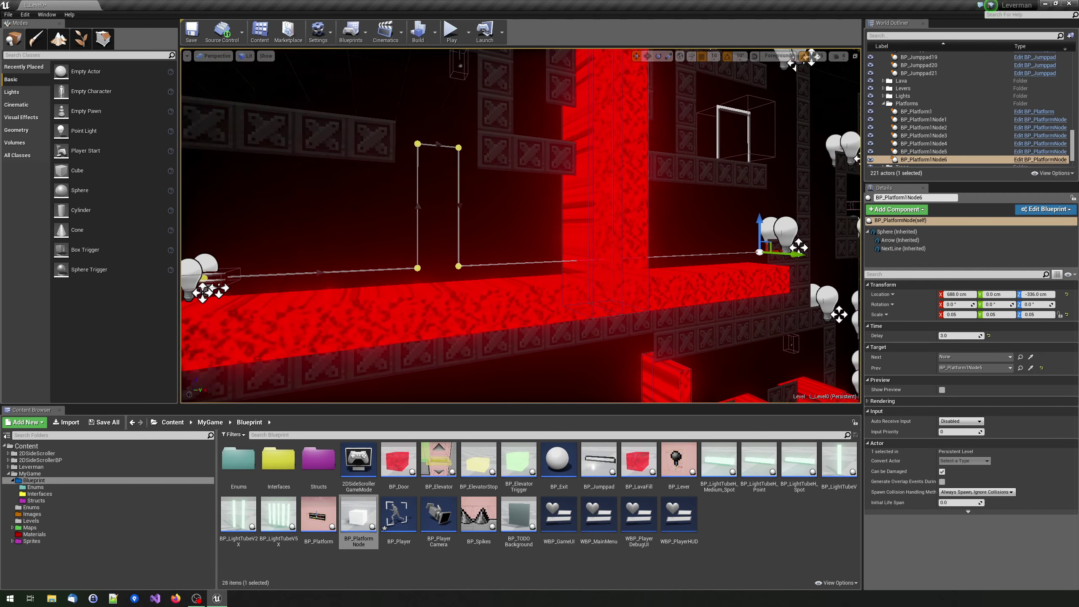
mouse_move(521, 225)
right_down()
mouse_move(501, 238)
mouse_move(601, 402)
right_up()
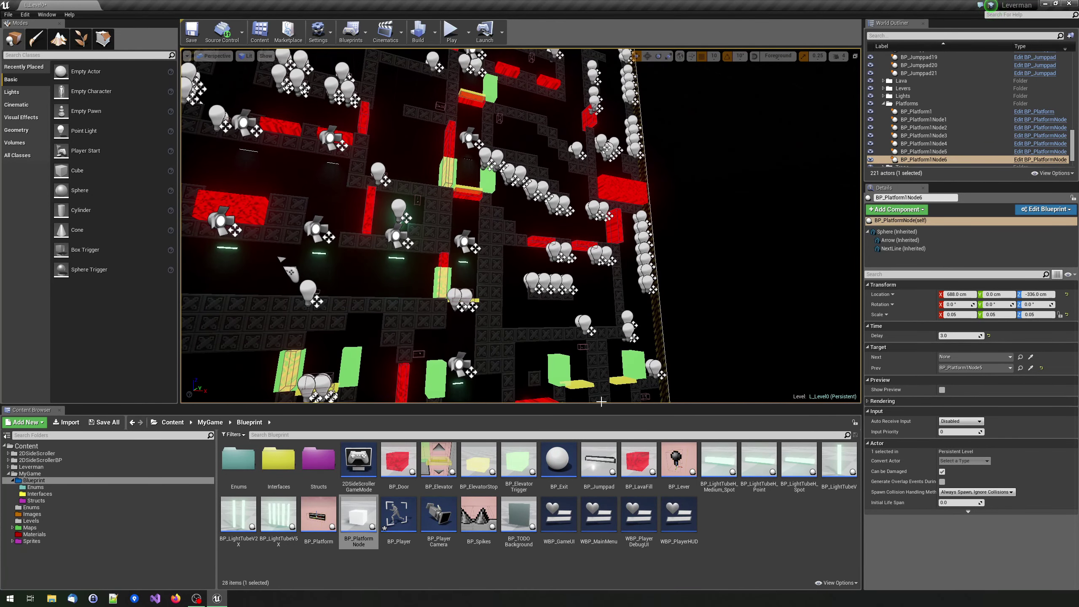
- Clear the platform node asset selection in the Content Browser
click(595, 561)
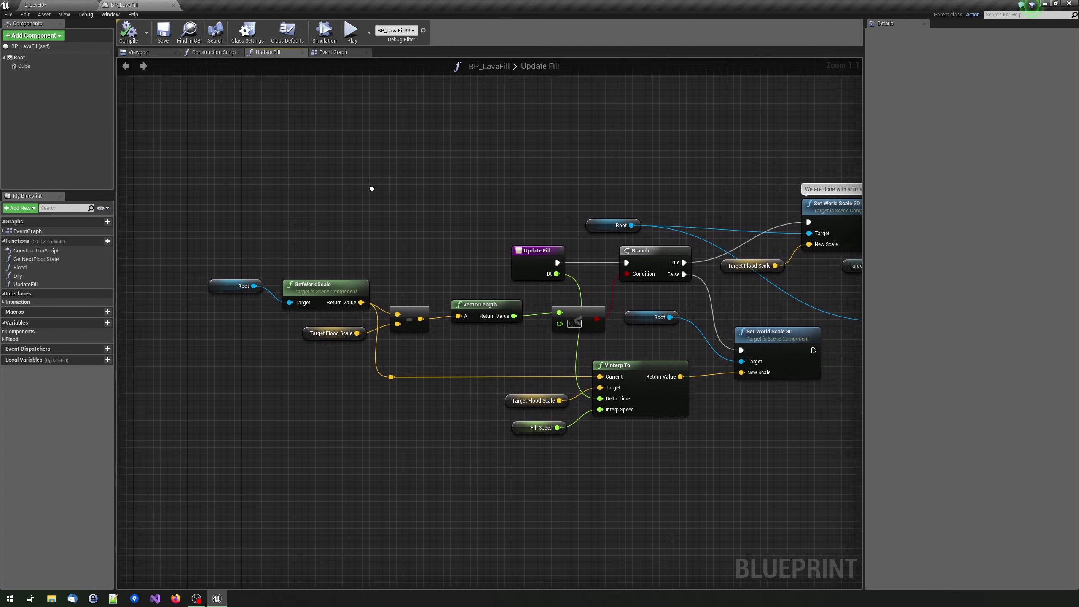
- Pan across BP_LavaFill's Update Fill graph, then switch back to the level viewport
mouse_move(374, 186)
right_down()
mouse_move(157, 200)
mouse_move(204, 201)
right_up()
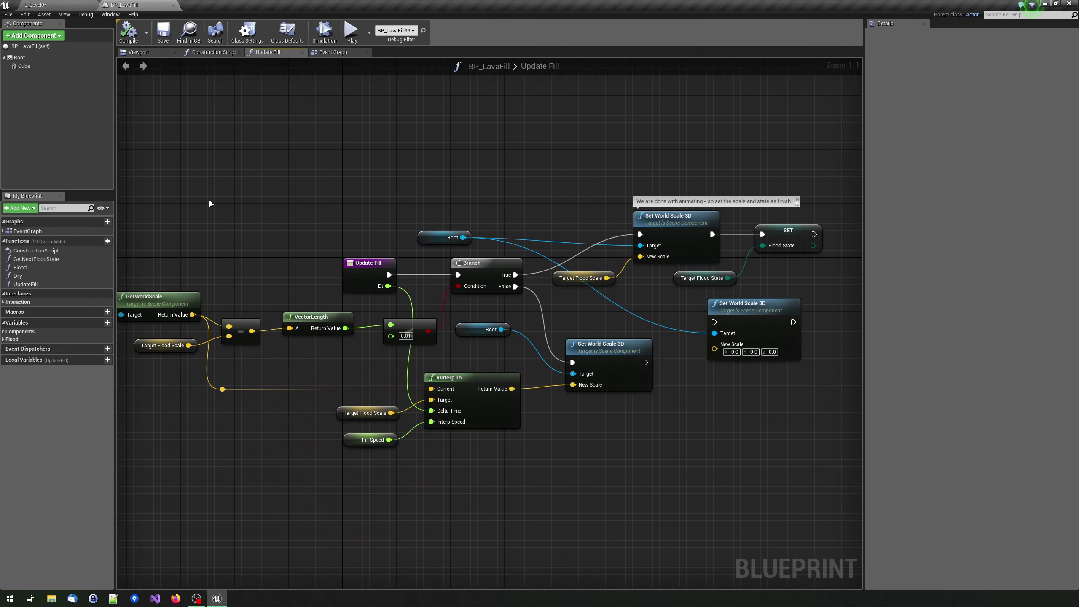
click(35, 4)
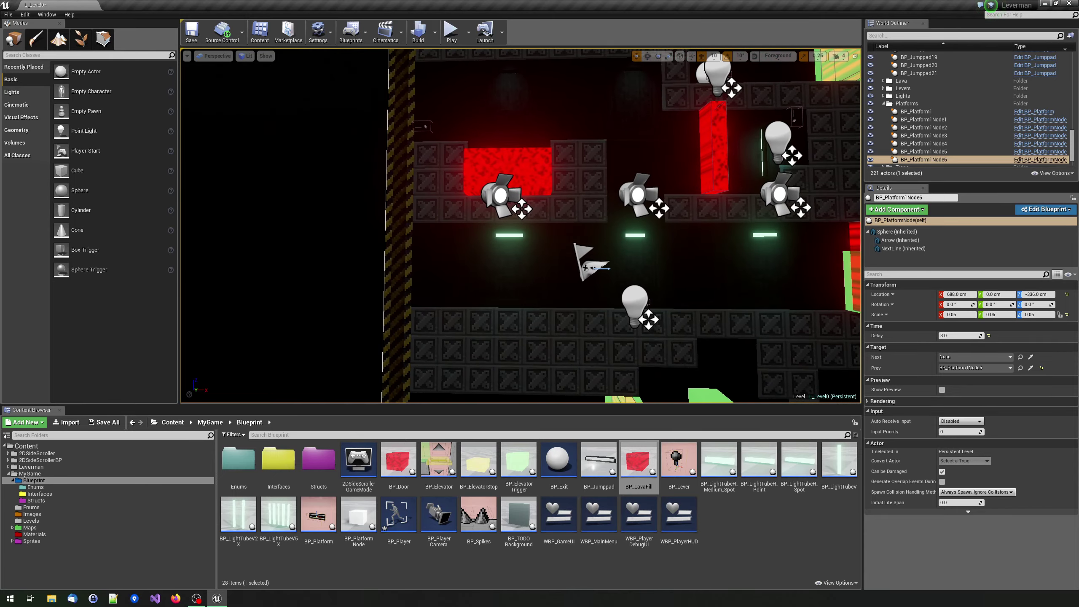
- Zoom out over the whole level, tilt the view, and deselect all actors
scroll(502, 160, down, 3)
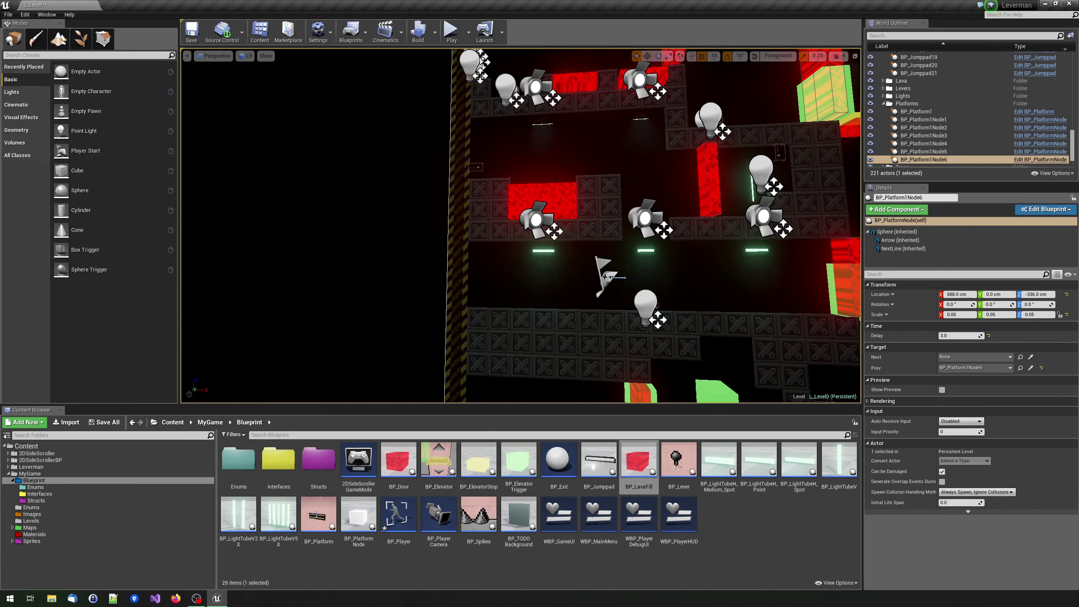
scroll(502, 160, down, 3)
scroll(521, 225, down, 2)
scroll(521, 225, down, 2)
scroll(521, 225, down, 2)
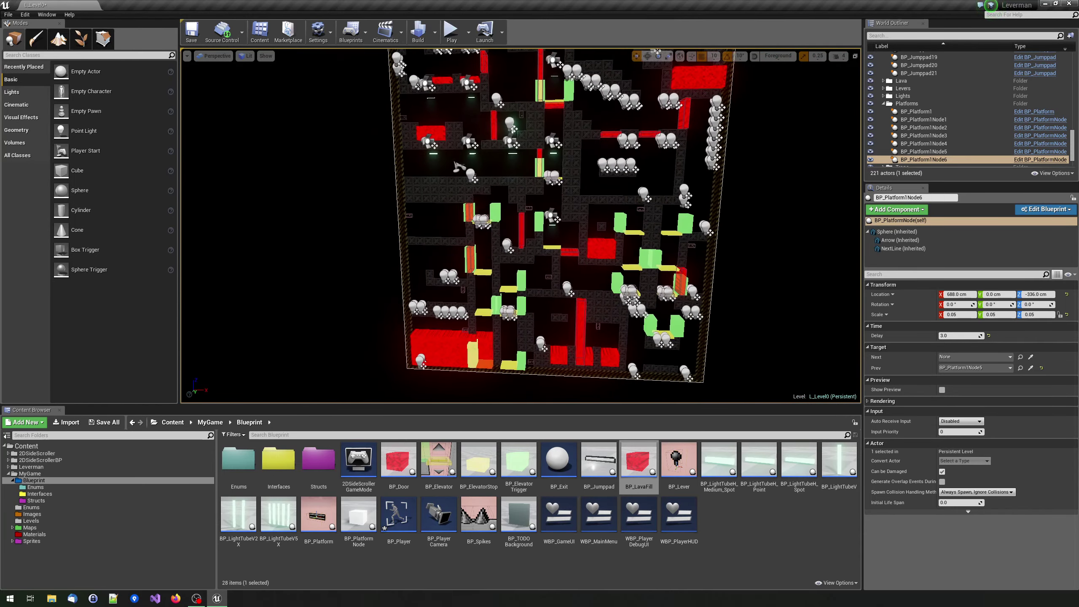
scroll(521, 225, down, 1)
right_drag(480, 217, 492, 209)
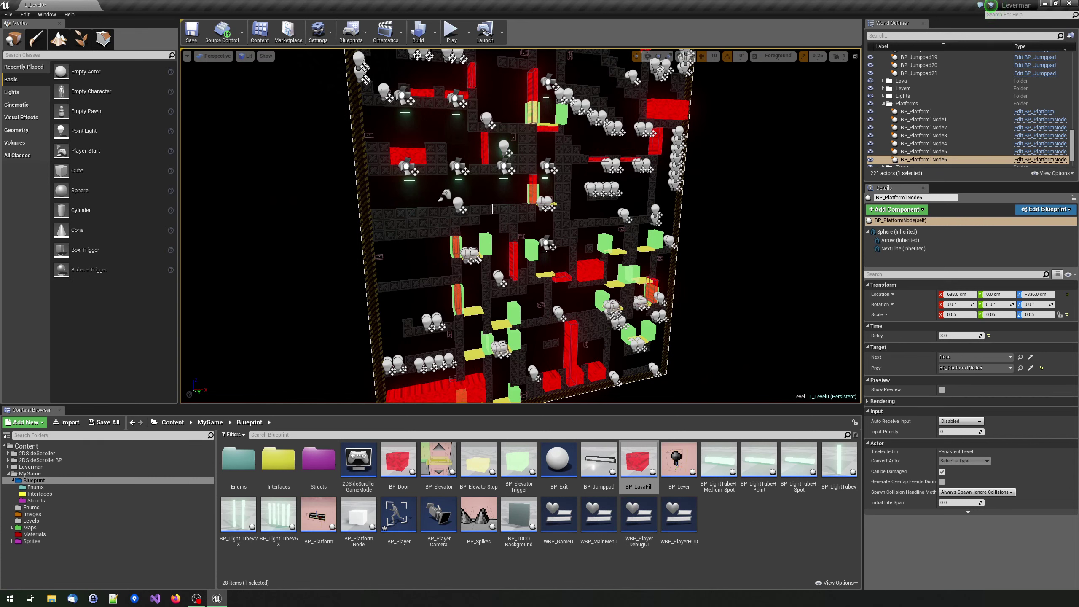
click(701, 248)
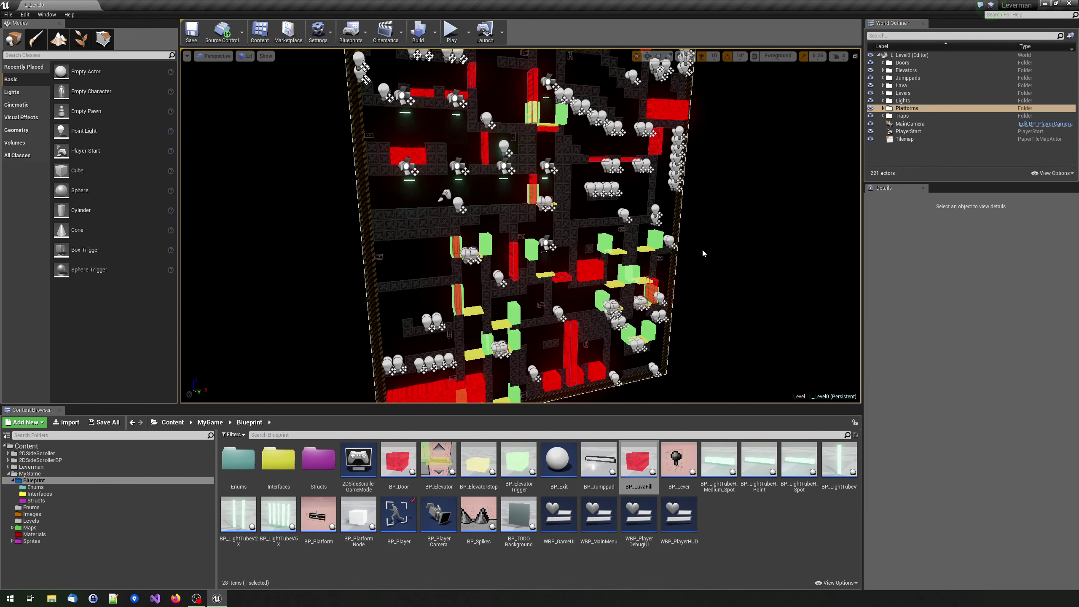